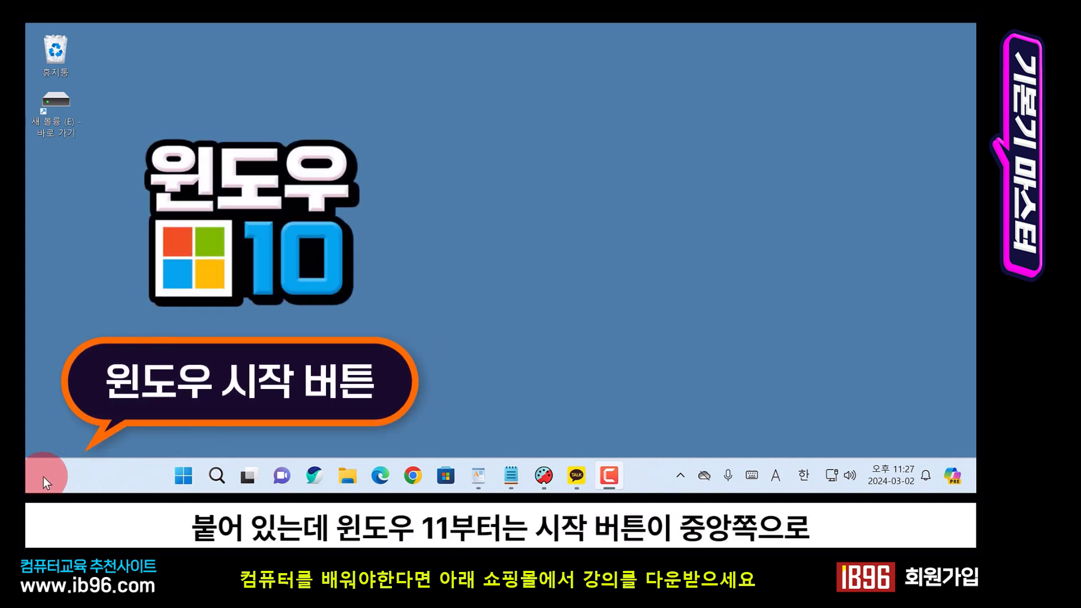
{"action": "left_click", "coordinate": [179, 485]}
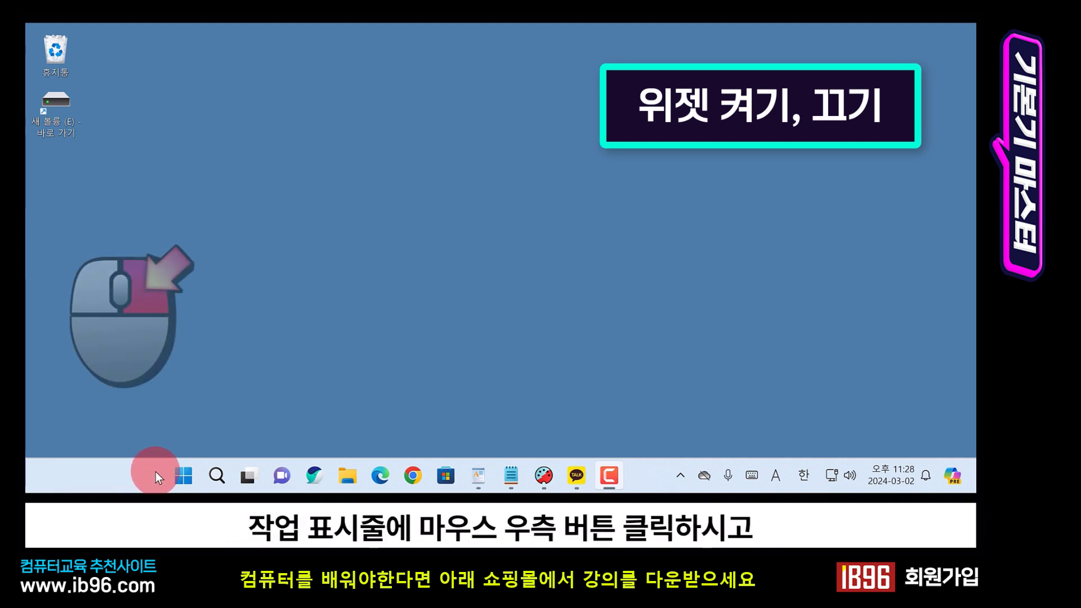
Step: Open the taskbar settings and turn on the widget item
{"action": "right_click", "coordinate": [130, 472]}
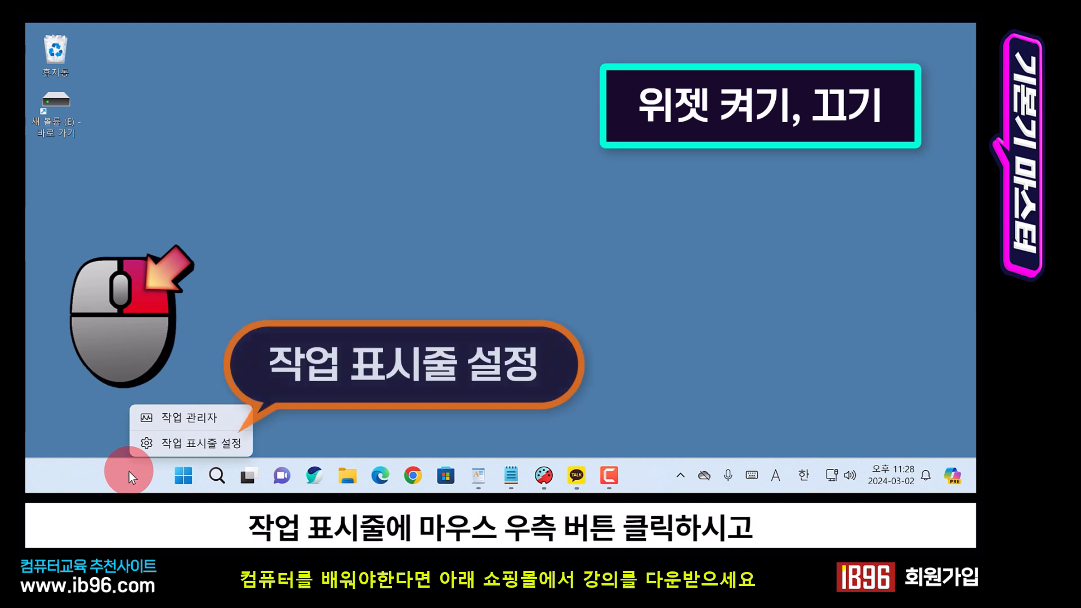
{"action": "left_click", "coordinate": [175, 441]}
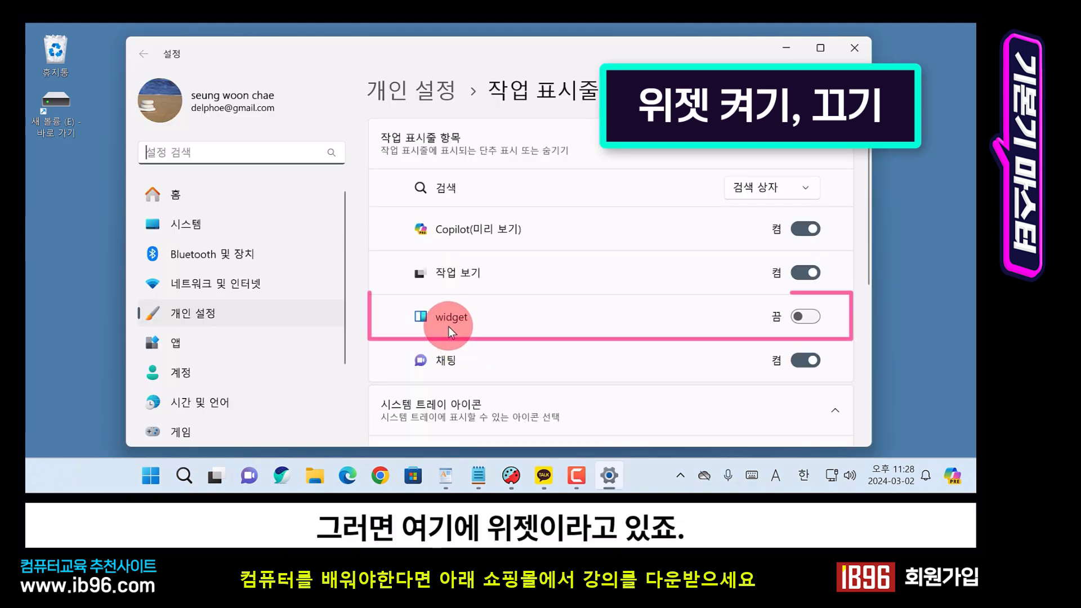
{"action": "left_click", "coordinate": [814, 317]}
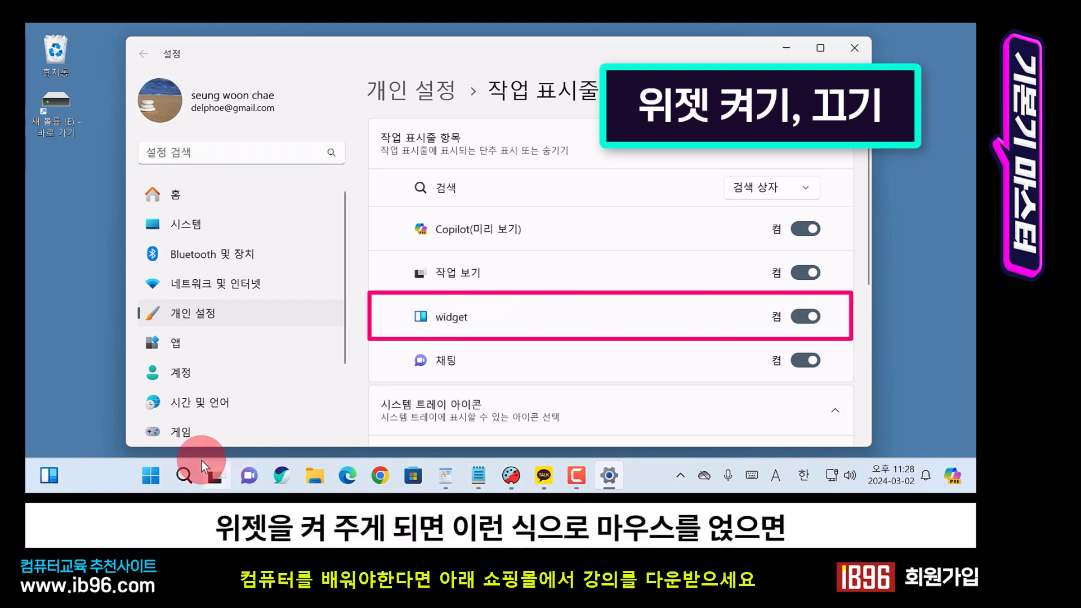
Step: View the list of addable widgets on the widgets board, close it, and turn the taskbar's widget item off
{"action": "mouse_move", "coordinate": [55, 477]}
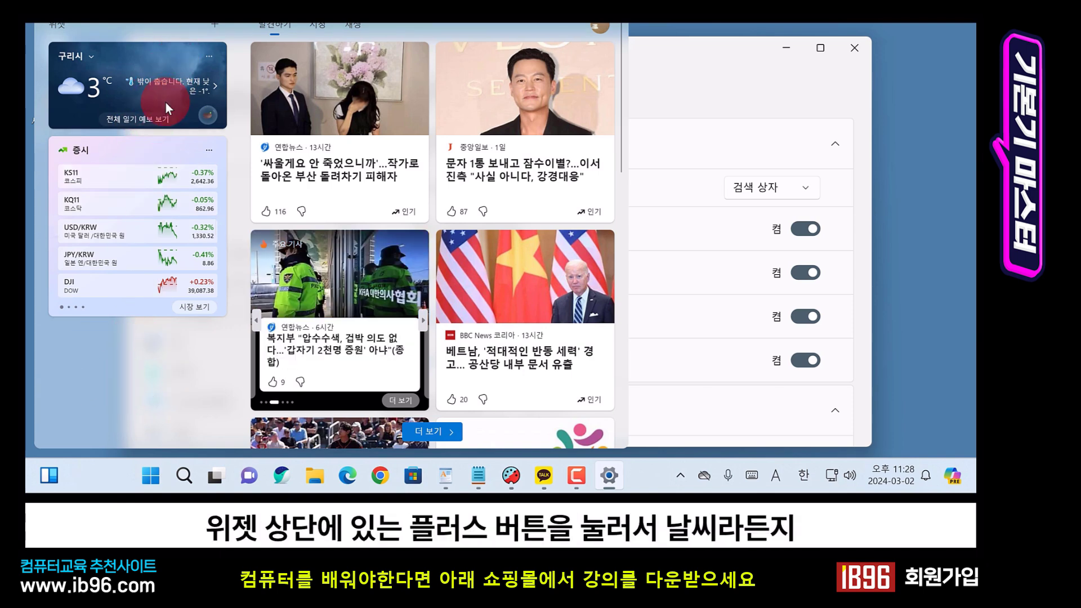
{"action": "left_click", "coordinate": [210, 29]}
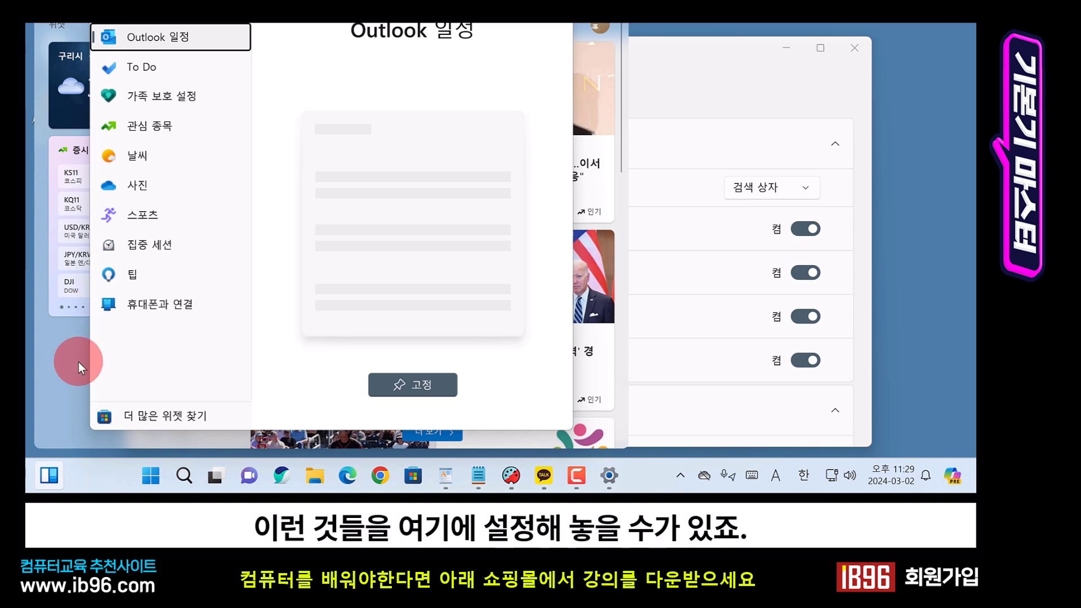
{"action": "key", "text": "Escape"}
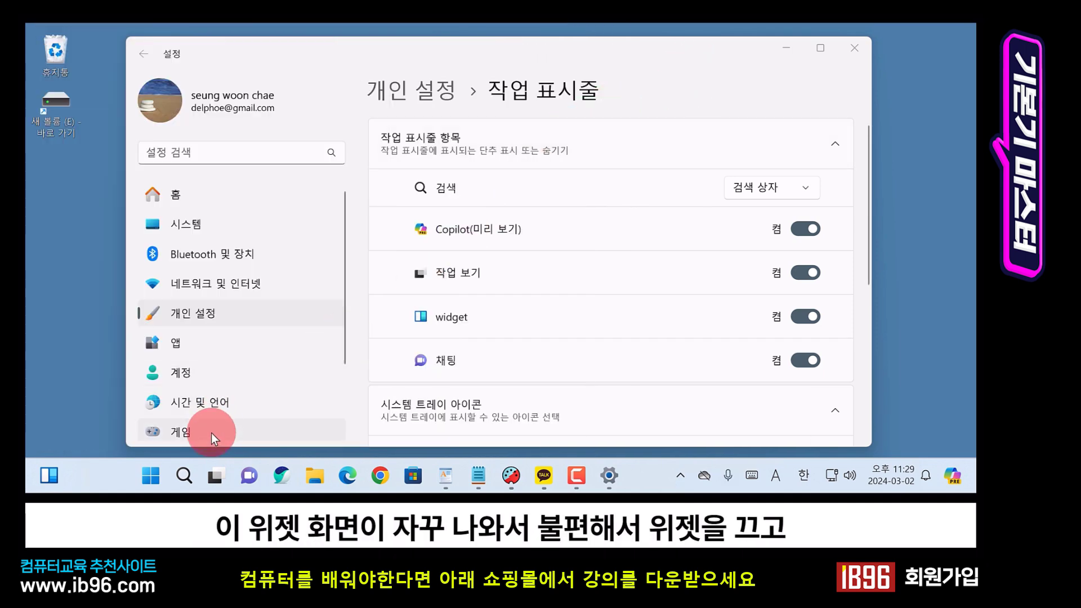
{"action": "left_click", "coordinate": [802, 317]}
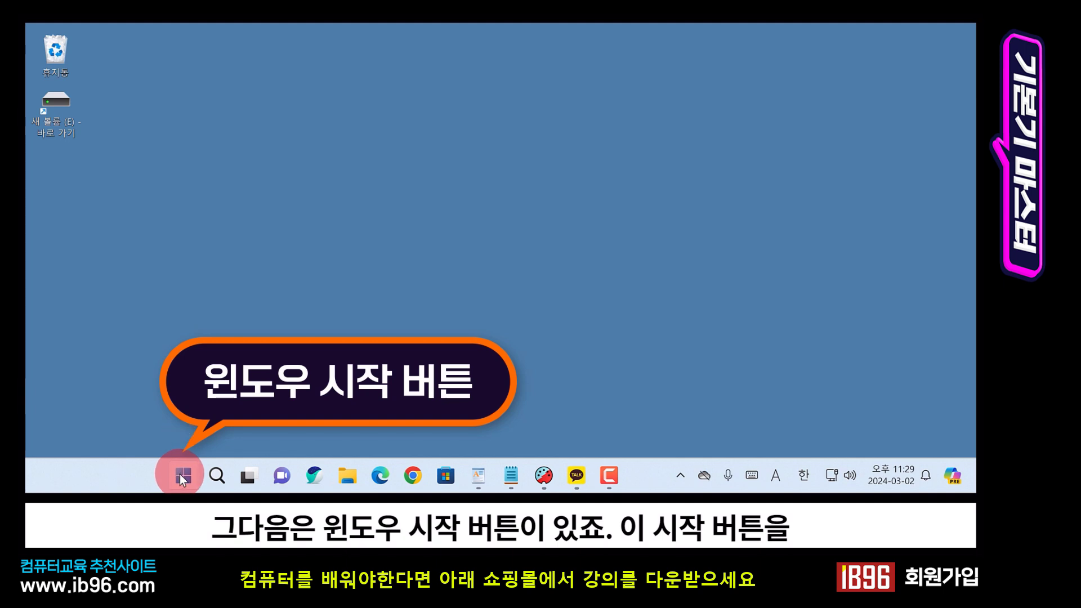
Step: View the pinned apps in the Start menu and the recent items in Windows search, closing each one
{"action": "left_click", "coordinate": [180, 474]}
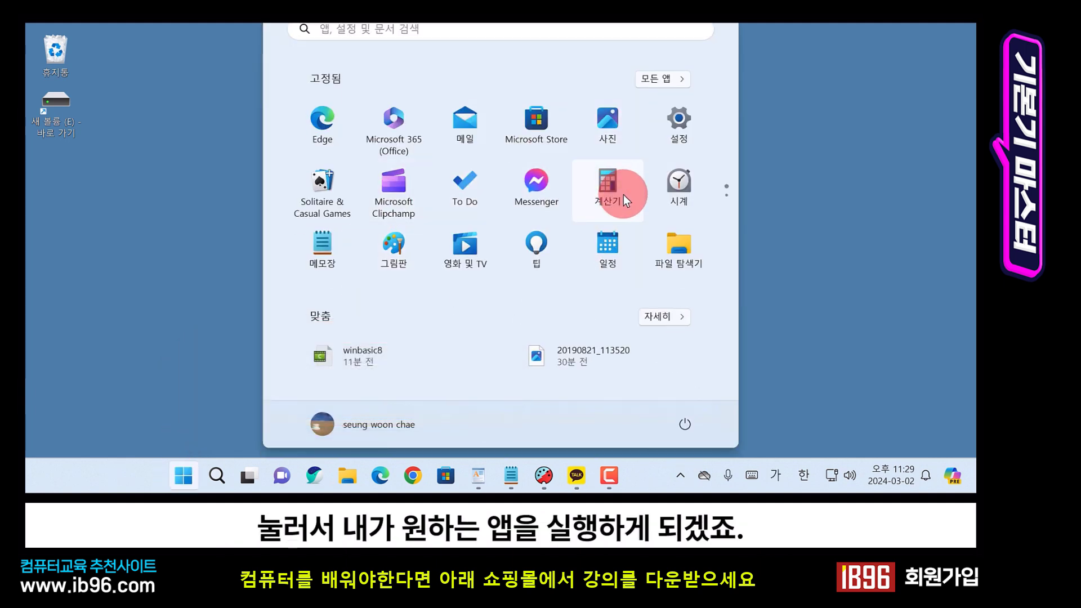
{"action": "left_click", "coordinate": [778, 286]}
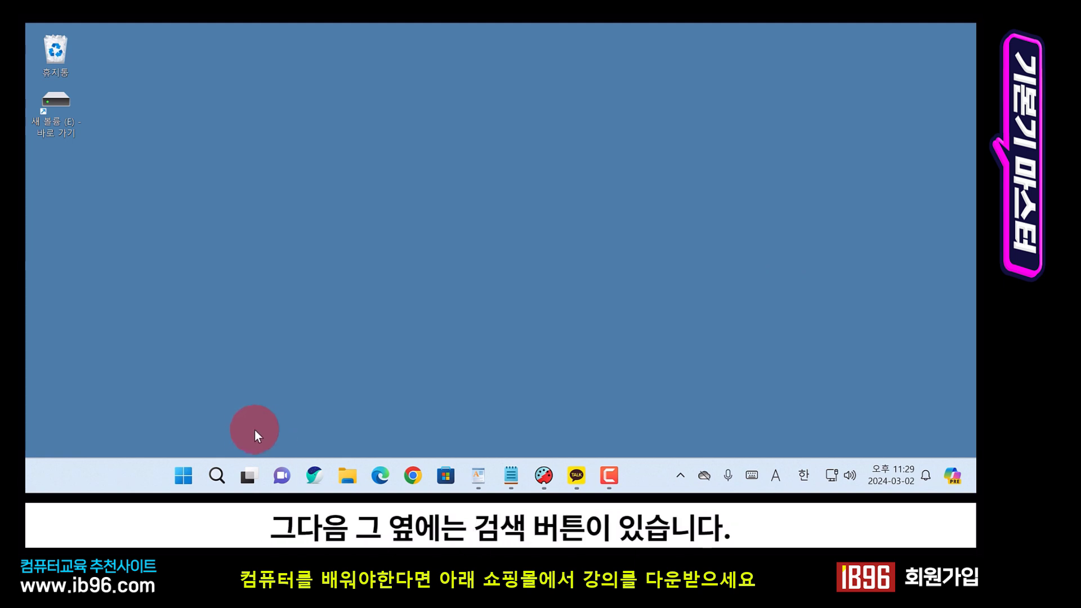
{"action": "left_click", "coordinate": [217, 477]}
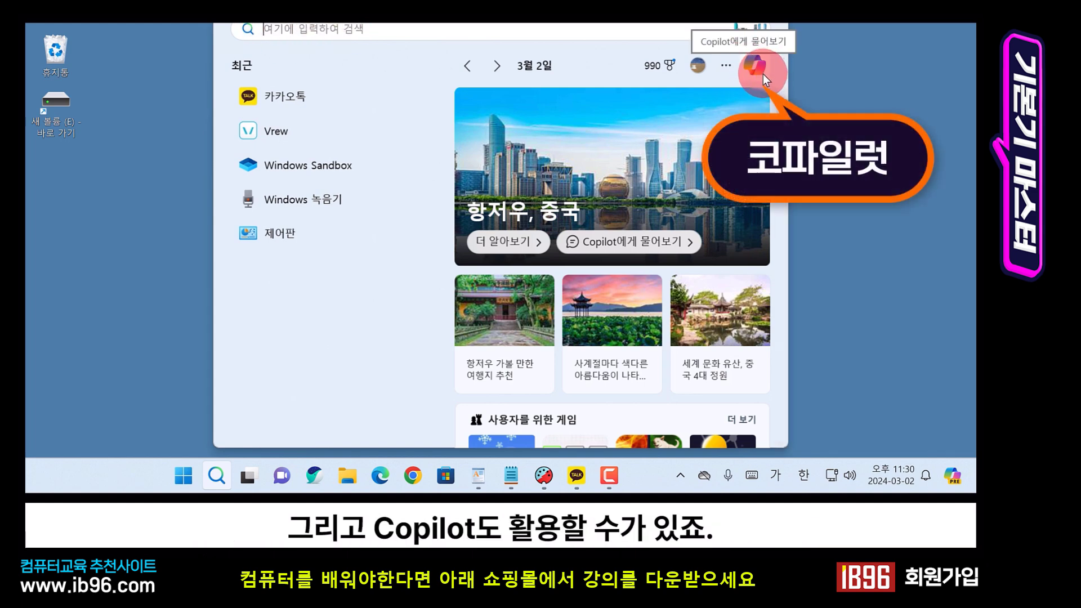
{"action": "left_click", "coordinate": [821, 87]}
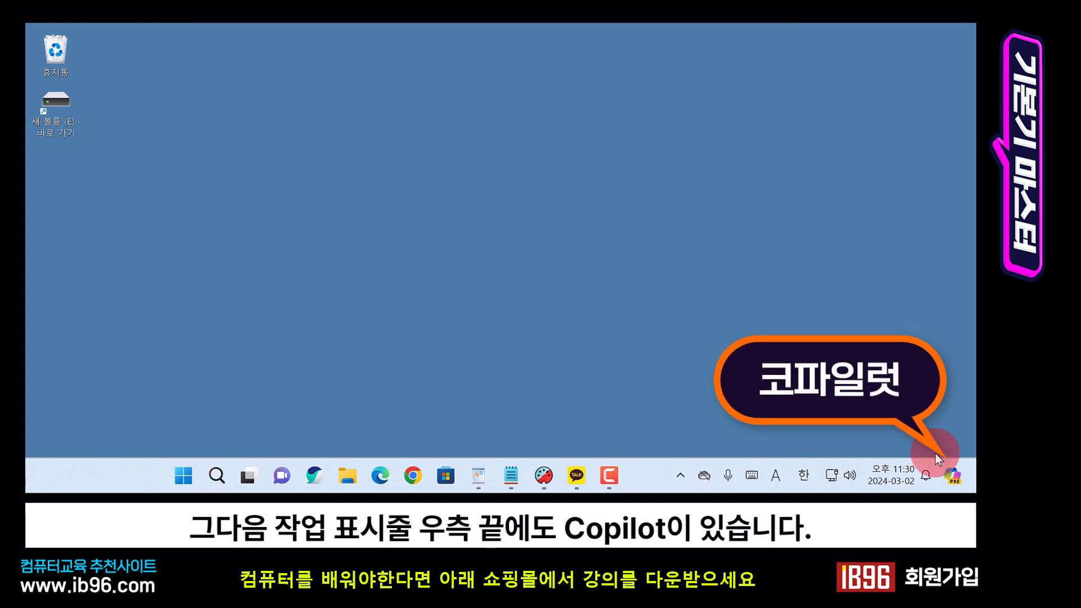
Step: Open Copilot, choose the 창의적인 conversation style, and send the request "친구의 결혼축하 인사말을 써주세요"
{"action": "left_click", "coordinate": [958, 479]}
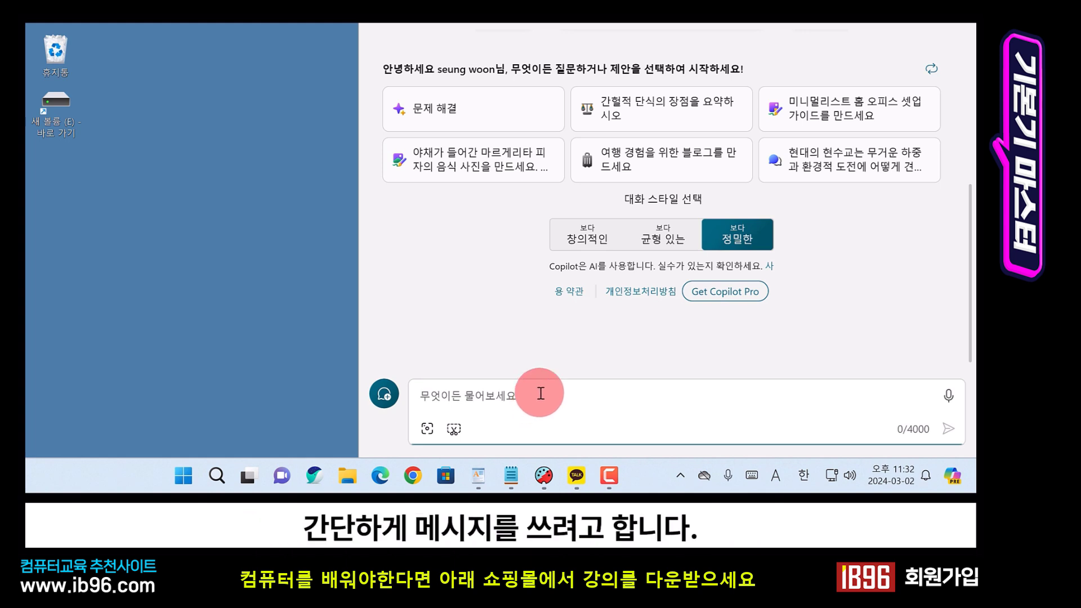
{"action": "left_click", "coordinate": [590, 246]}
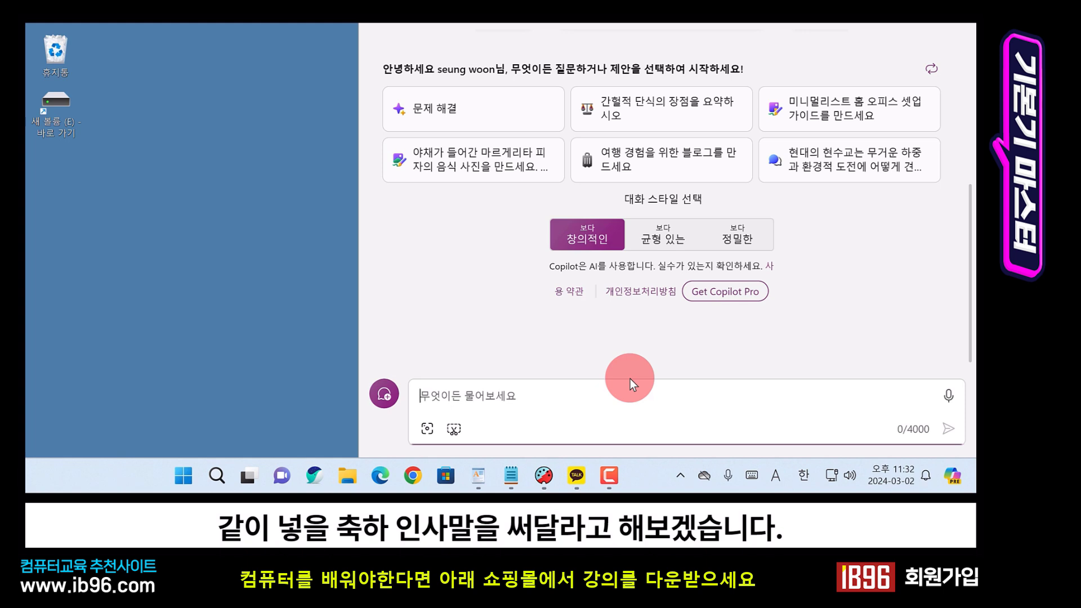
{"action": "type", "text": "친구의 결혼축하 인사말을 써주세요"}
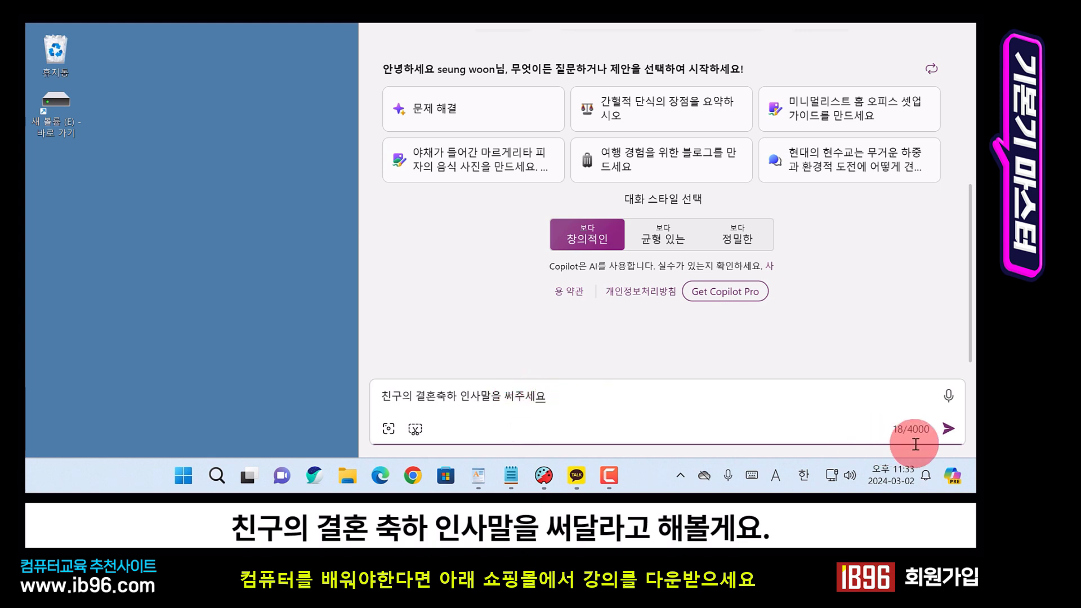
{"action": "left_click", "coordinate": [949, 428]}
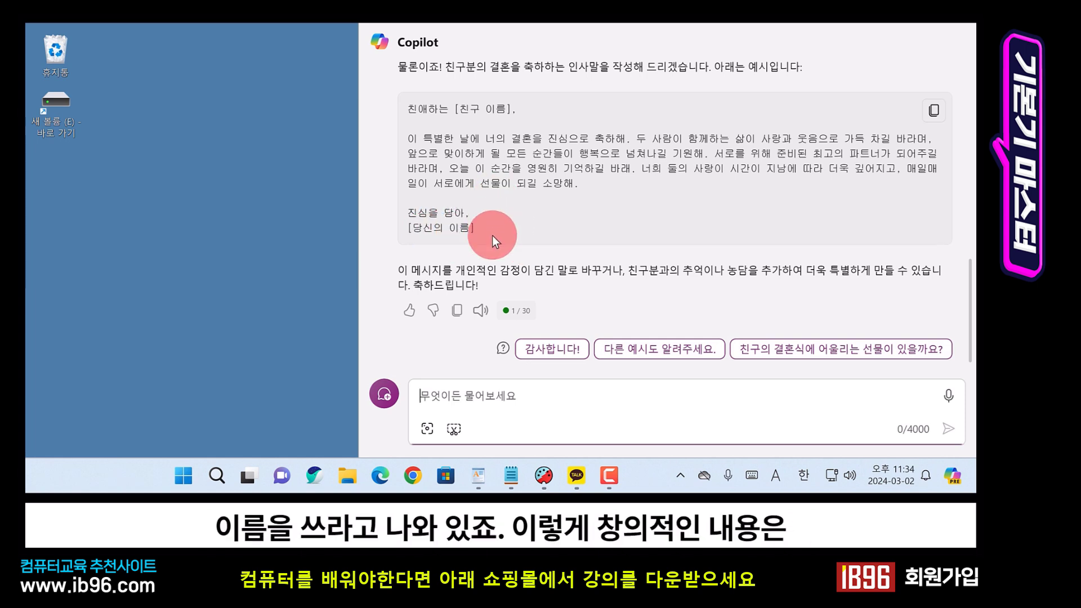
Step: Review the conversation style options and Copilot's wedding greeting, and close Copilot
{"action": "scroll", "coordinate": [536, 213], "scroll_direction": "up", "scroll_amount": 5}
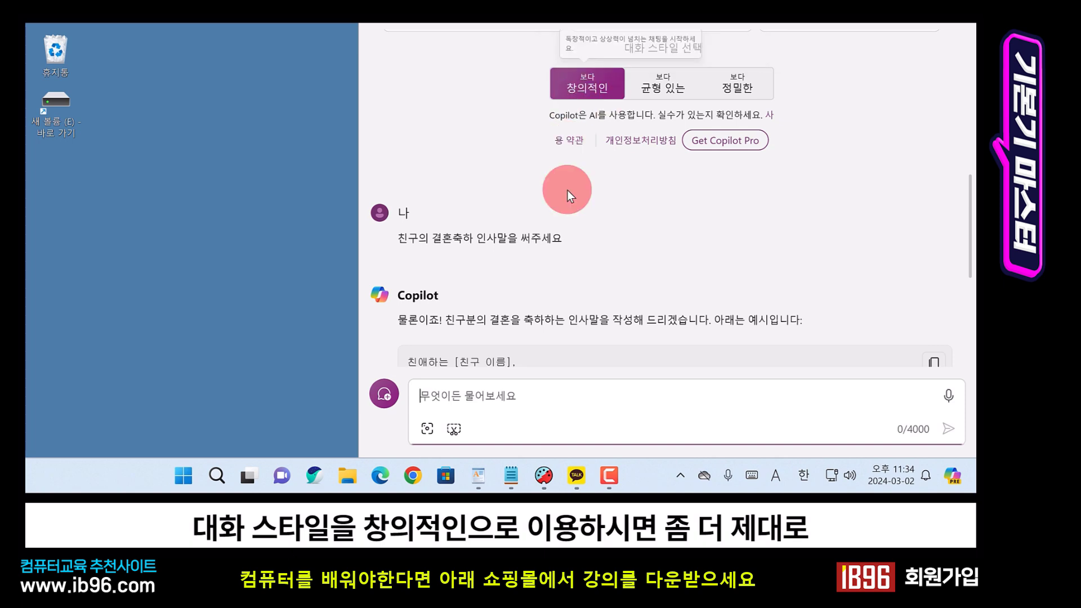
{"action": "scroll", "coordinate": [567, 190], "scroll_direction": "down", "scroll_amount": 5}
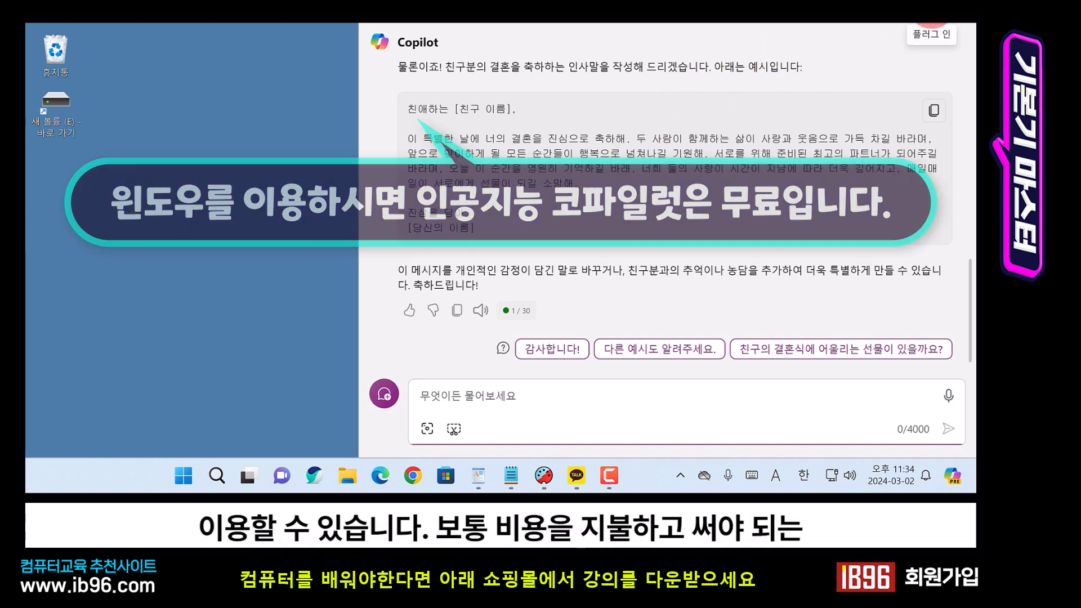
{"action": "left_click", "coordinate": [932, 17]}
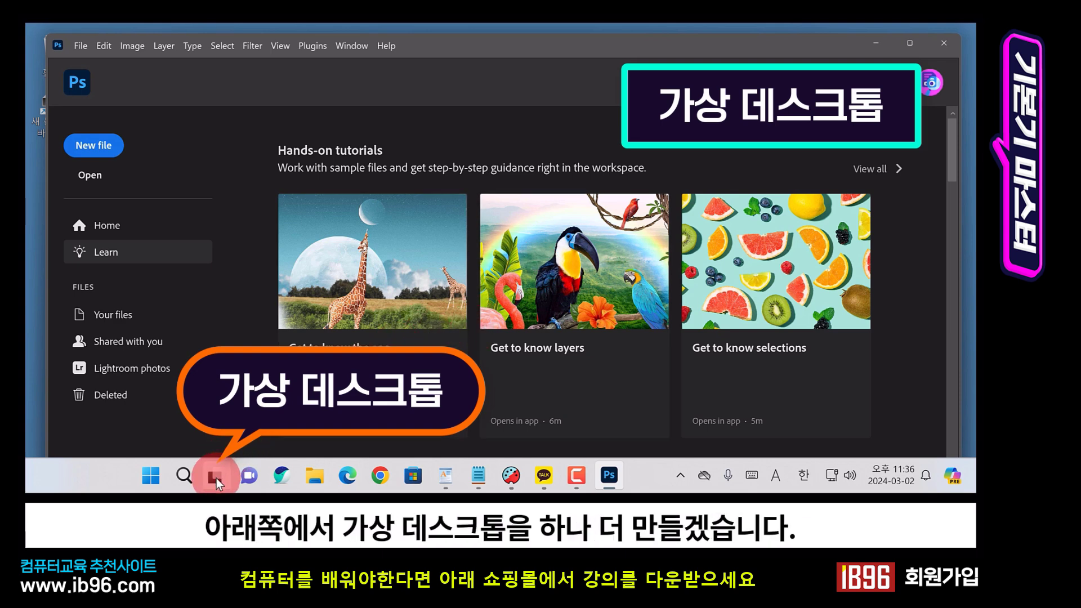
Step: Create a new virtual desktop and switch to 데스크톱 1
{"action": "mouse_move", "coordinate": [216, 478]}
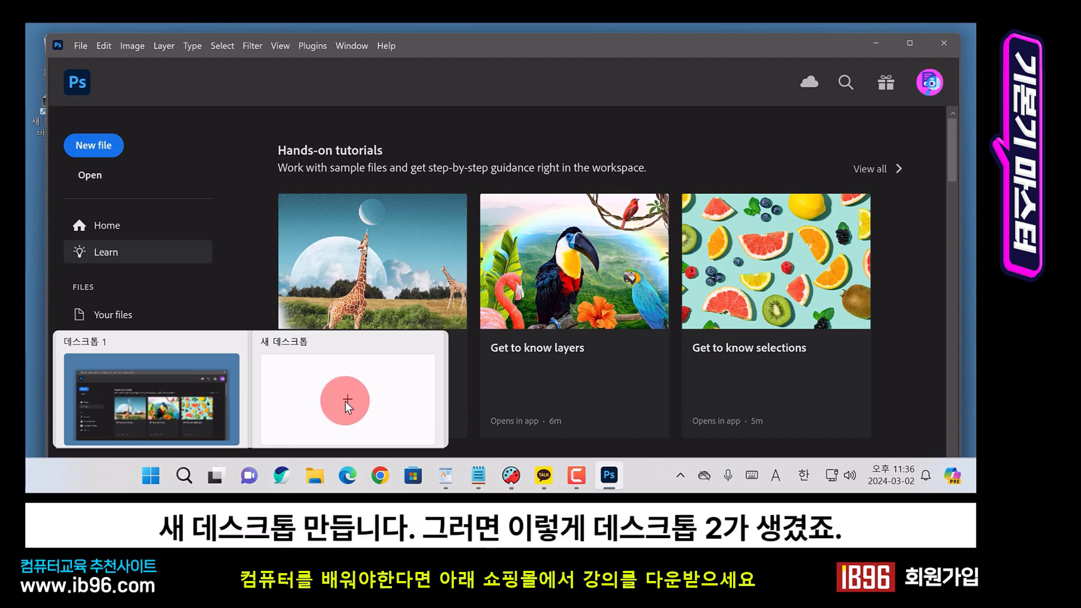
{"action": "left_click", "coordinate": [346, 401]}
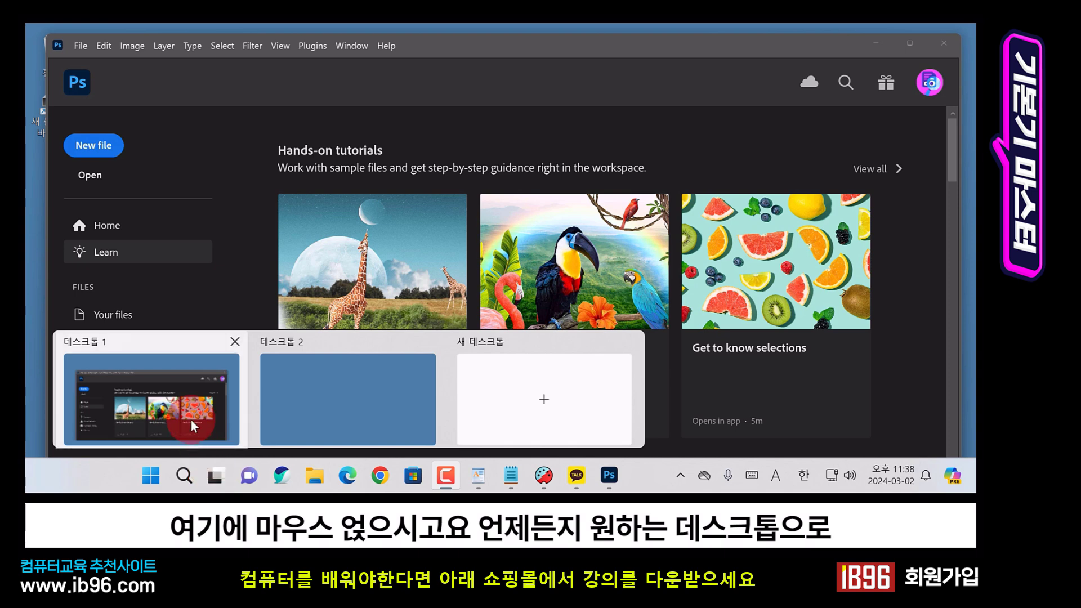
{"action": "left_click", "coordinate": [173, 347]}
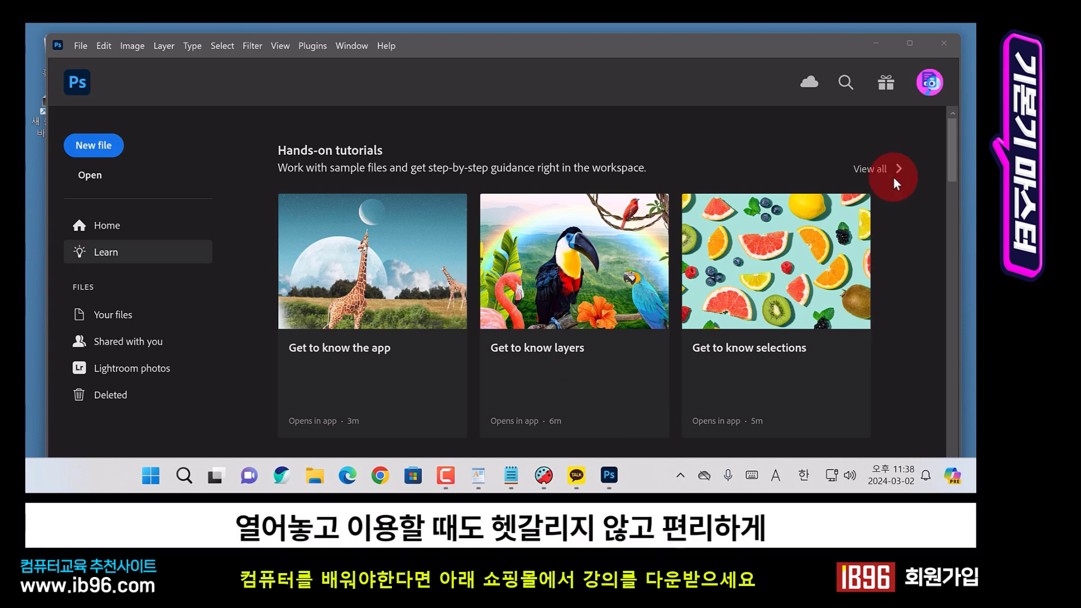
Step: Close the Photoshop window and preview the open windows of the apps running on the taskbar
{"action": "left_click", "coordinate": [947, 43]}
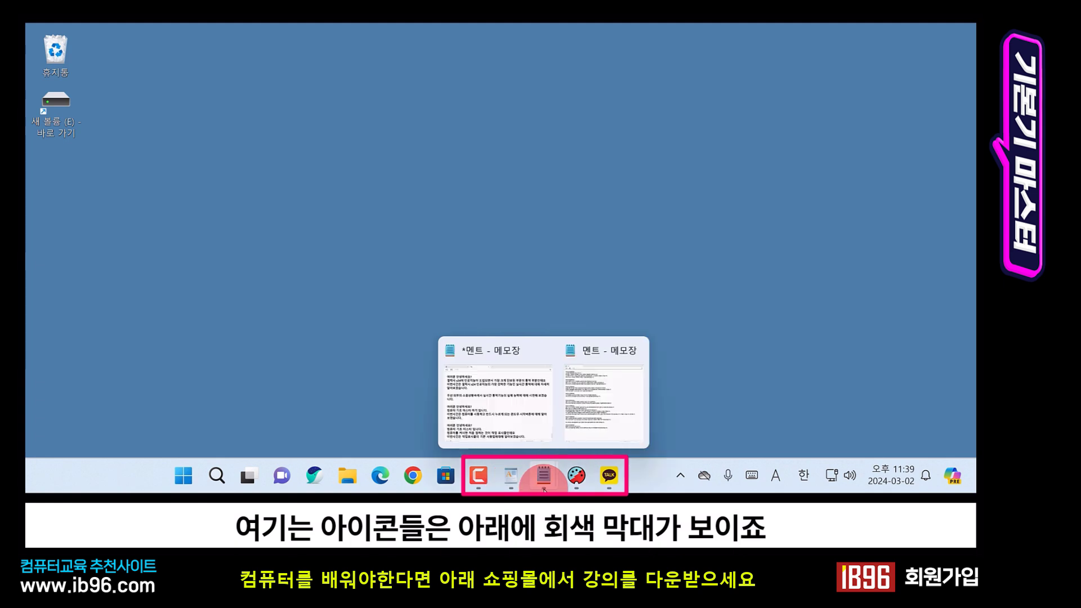
{"action": "mouse_move", "coordinate": [577, 489]}
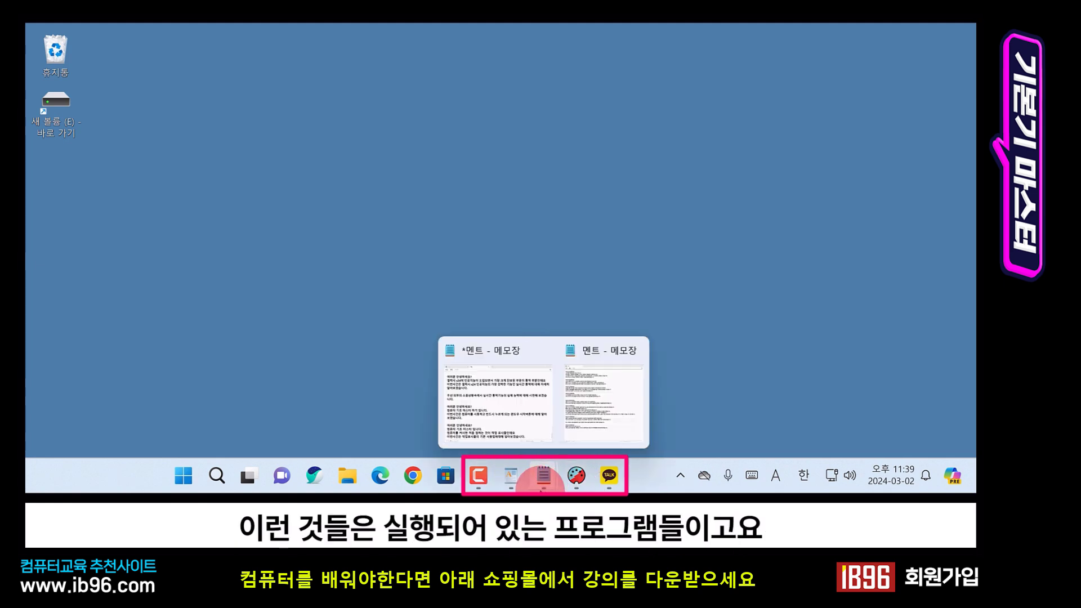
{"action": "mouse_move", "coordinate": [476, 491]}
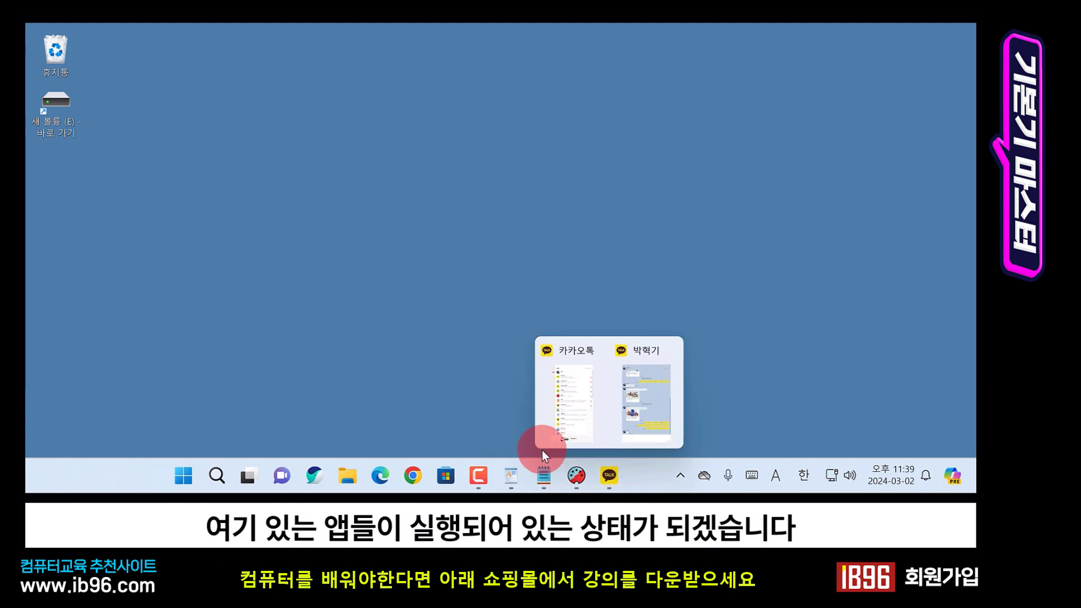
{"action": "mouse_move", "coordinate": [623, 490]}
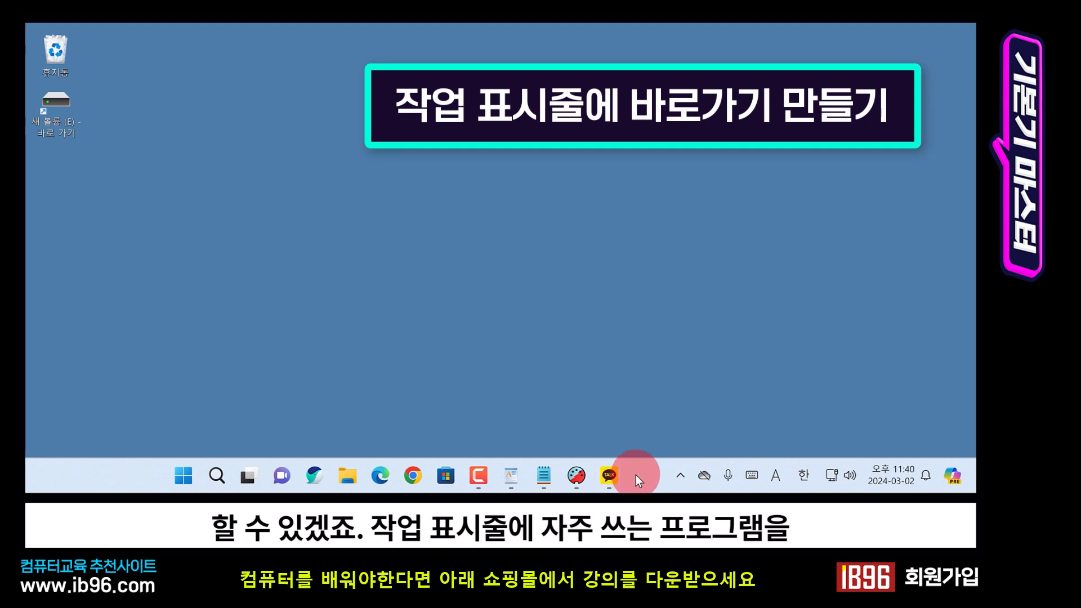
Step: Pin Adobe Photoshop 2024 from the Start menu's list of all apps to the taskbar
{"action": "left_click", "coordinate": [184, 475]}
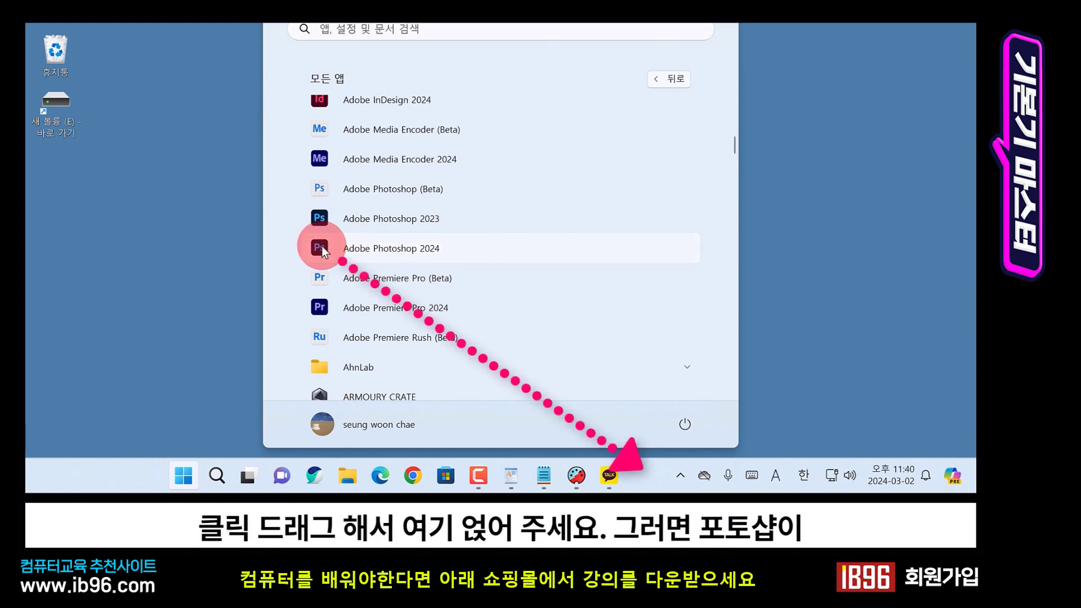
{"action": "left_click_drag", "start_coordinate": [622, 420], "coordinate": [624, 478]}
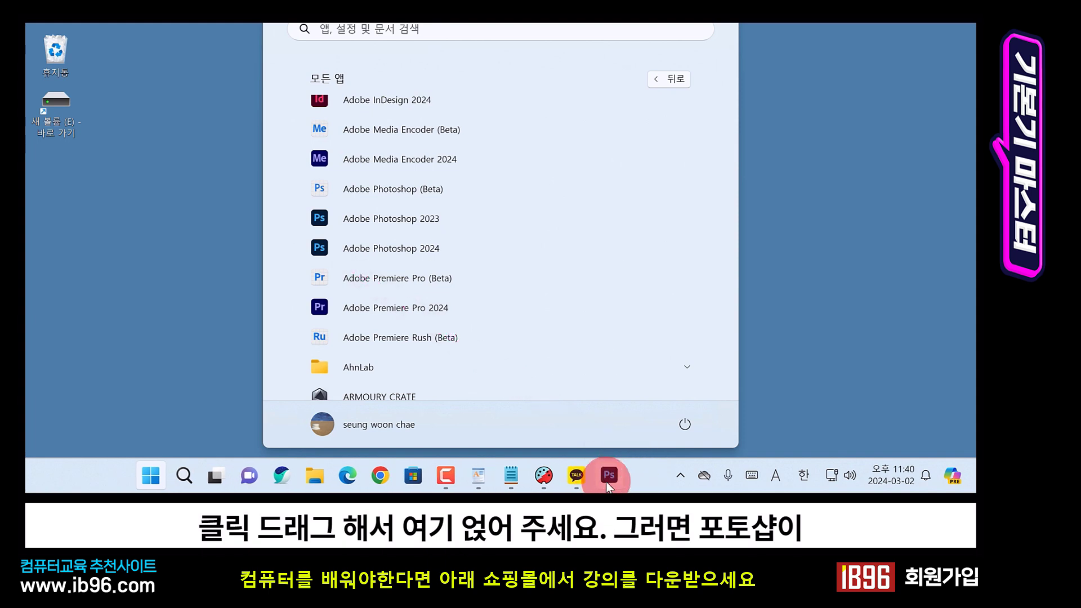
{"action": "left_click", "coordinate": [806, 86]}
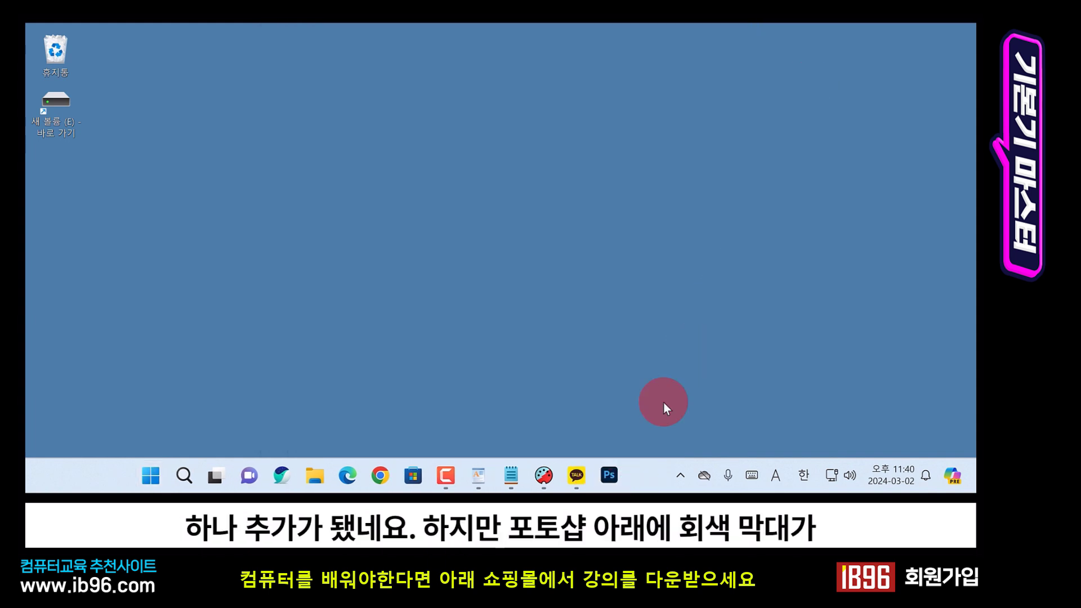
Step: Remove the Adobe Photoshop 2024 shortcut from the taskbar
{"action": "mouse_move", "coordinate": [581, 489]}
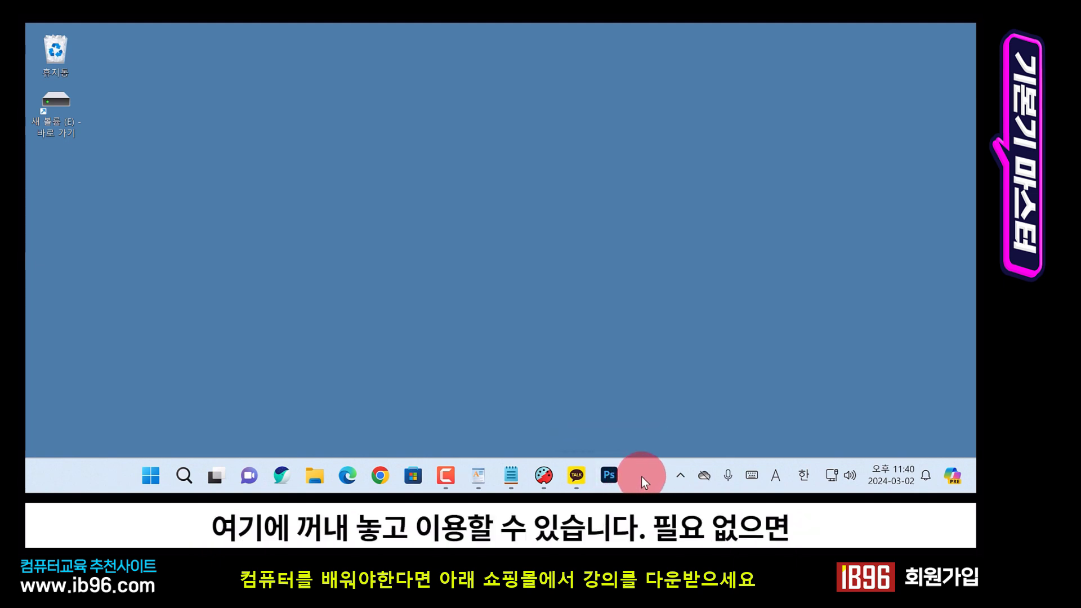
{"action": "right_click", "coordinate": [610, 474]}
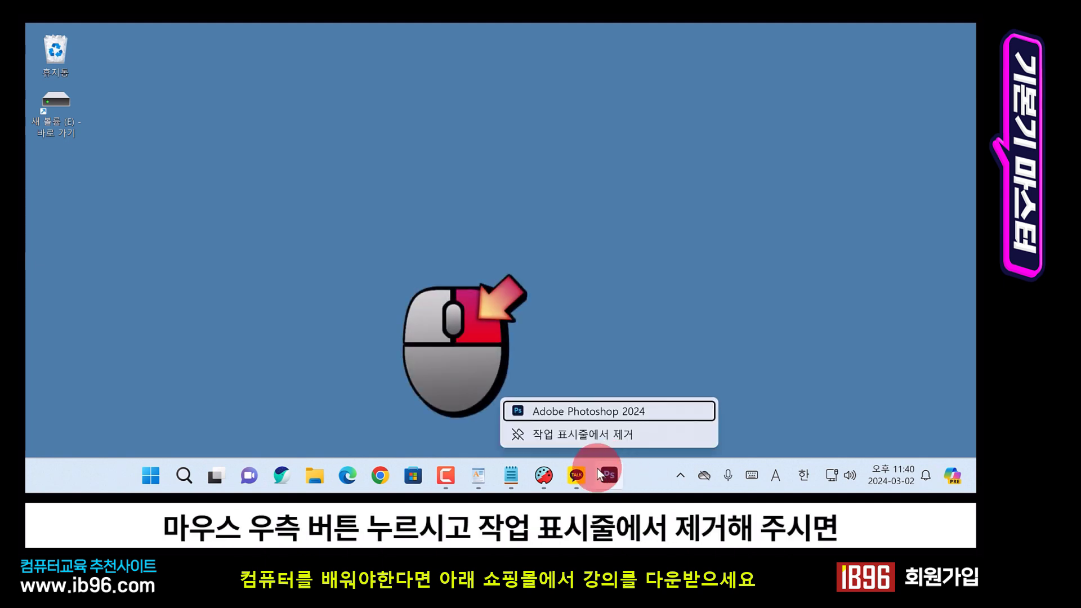
{"action": "left_click", "coordinate": [628, 440]}
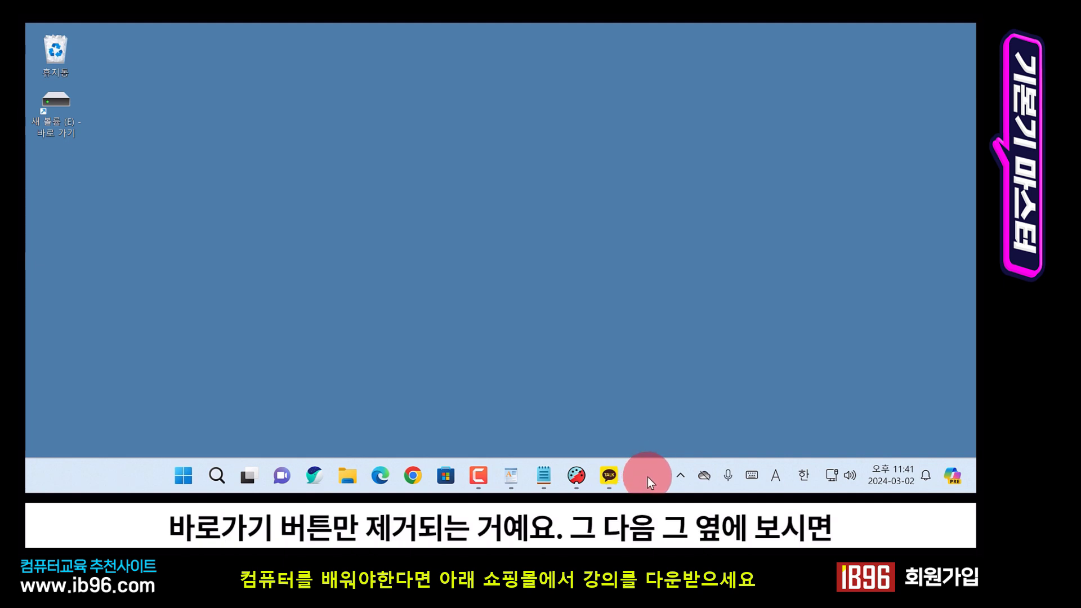
Step: Exit AhnLab Safe Transaction through its hidden system tray icon, confirming that protection mode ends
{"action": "left_click", "coordinate": [679, 476]}
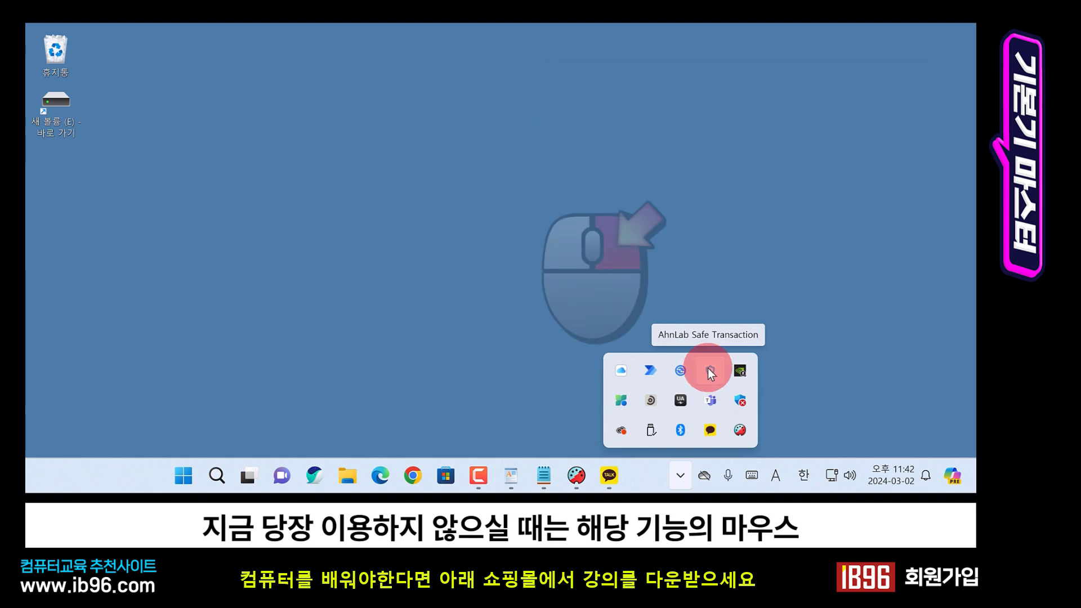
{"action": "right_click", "coordinate": [707, 370]}
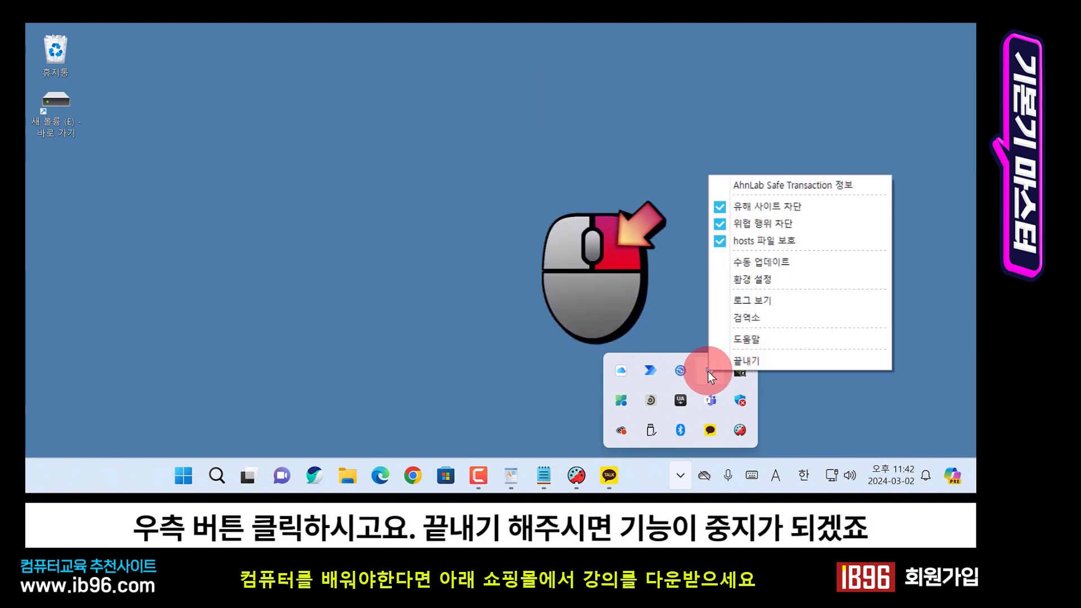
{"action": "left_click", "coordinate": [739, 365]}
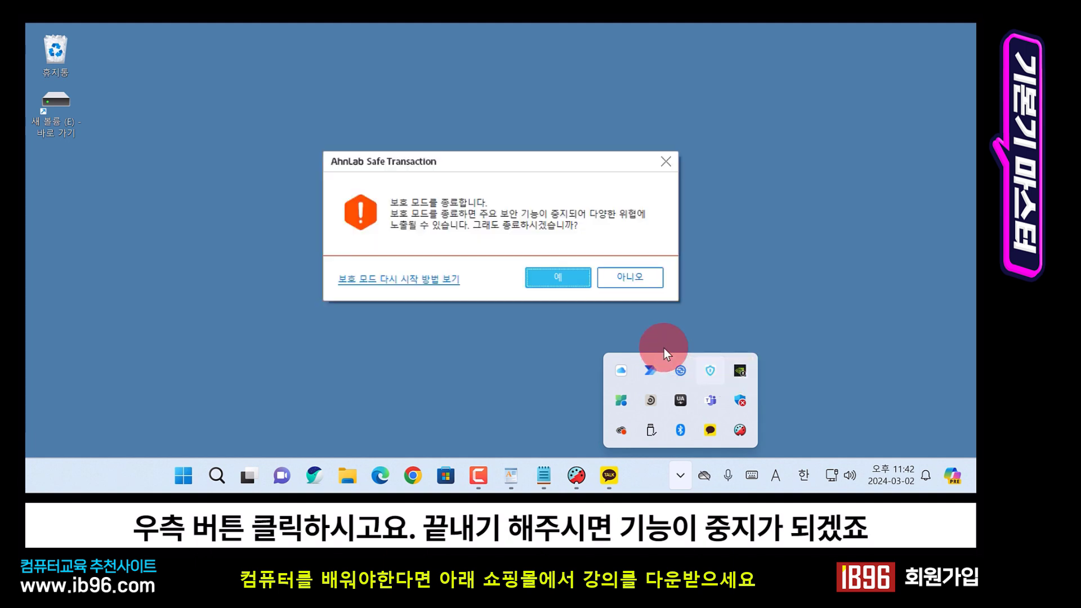
{"action": "left_click", "coordinate": [568, 274]}
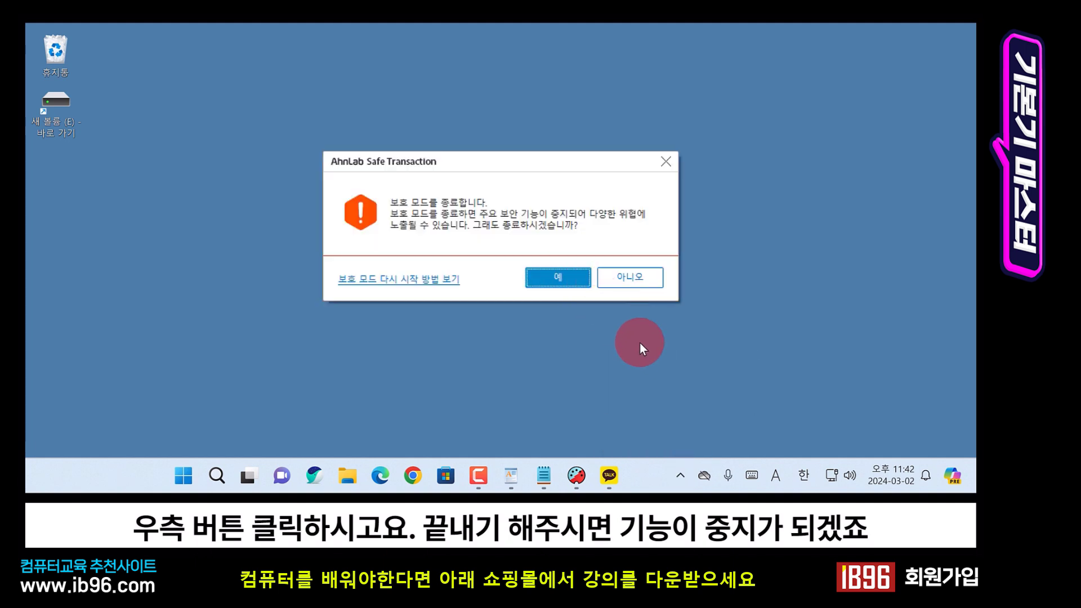
Step: Open the Windows security overview from its hidden system tray icon, examine the protection status, and close the window
{"action": "left_click", "coordinate": [680, 474]}
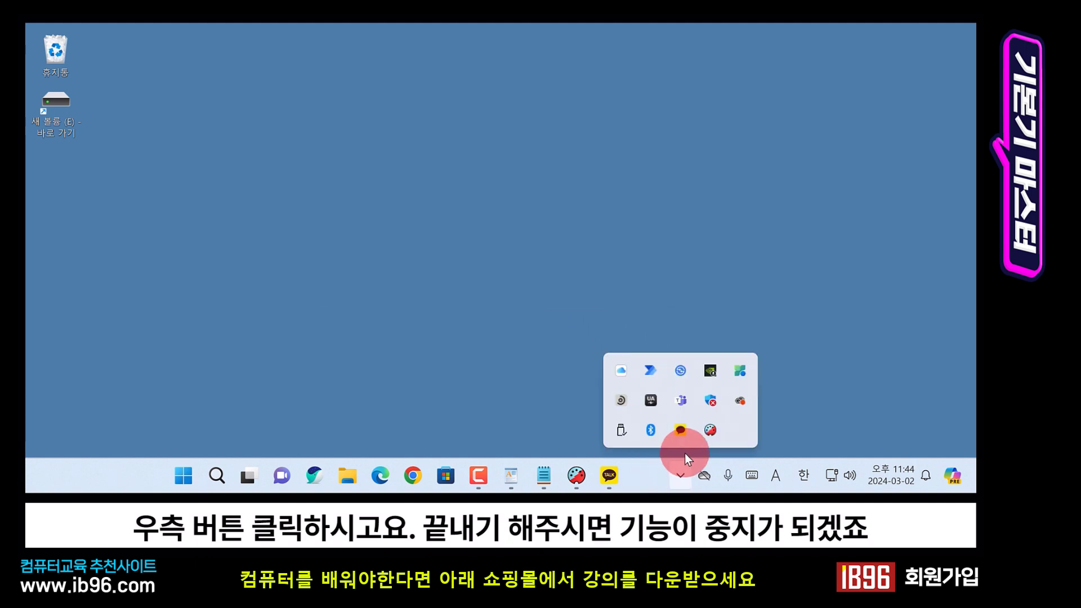
{"action": "left_click", "coordinate": [712, 399]}
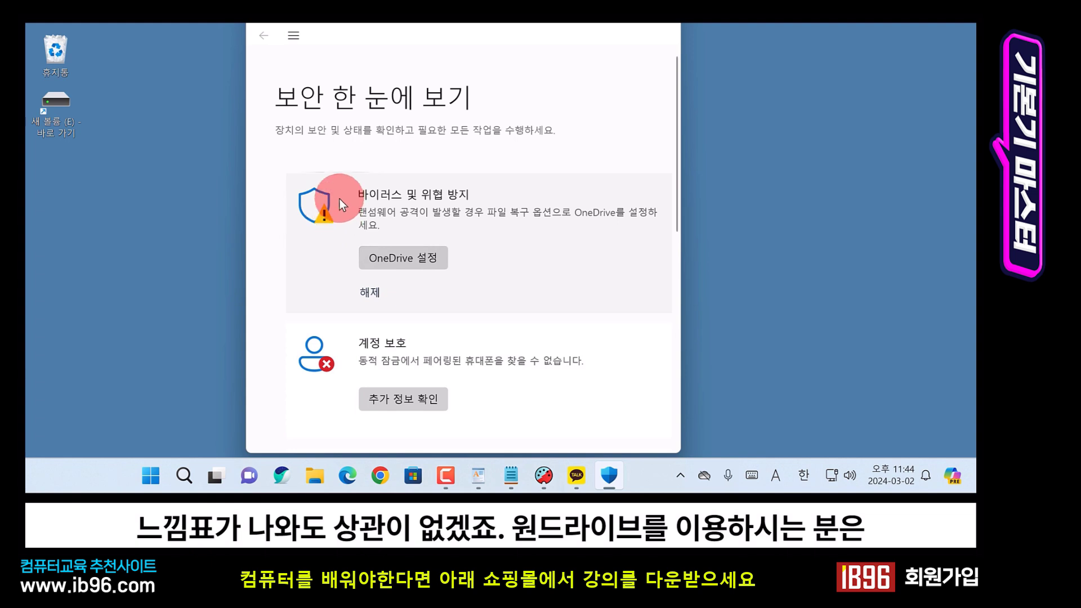
{"action": "left_click", "coordinate": [671, 28]}
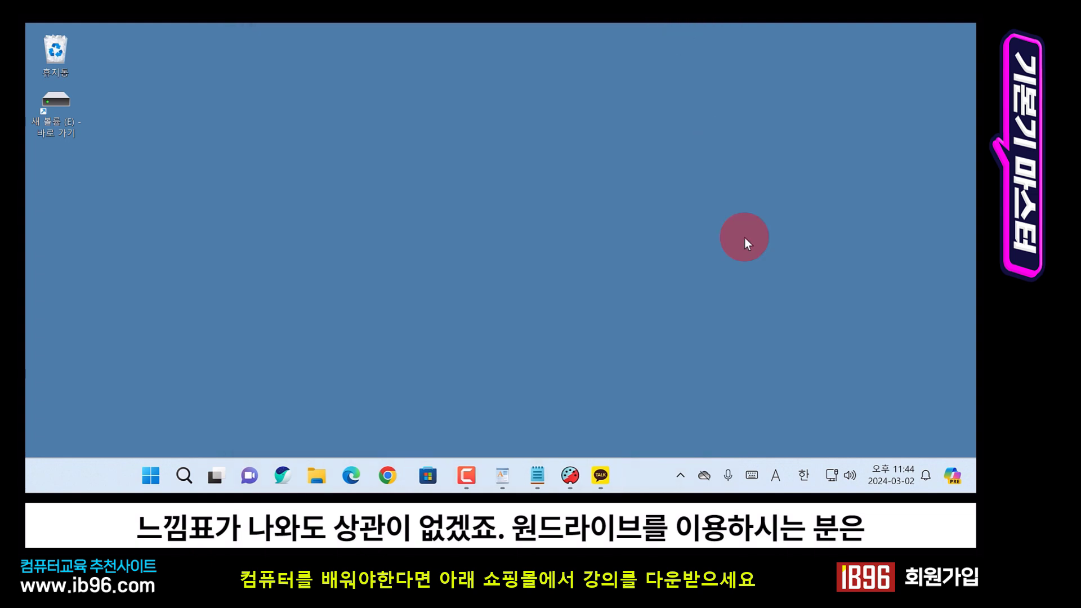
Step: Open the KakaoTalk chat list from its hidden system tray icon and close the window again
{"action": "left_click", "coordinate": [681, 476]}
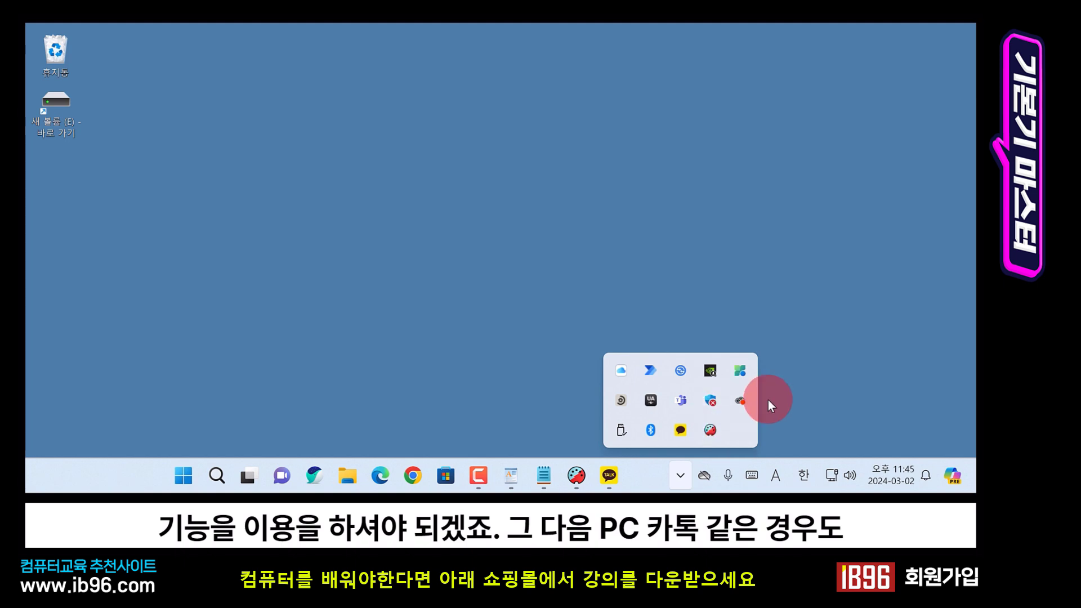
{"action": "double_click", "coordinate": [682, 429]}
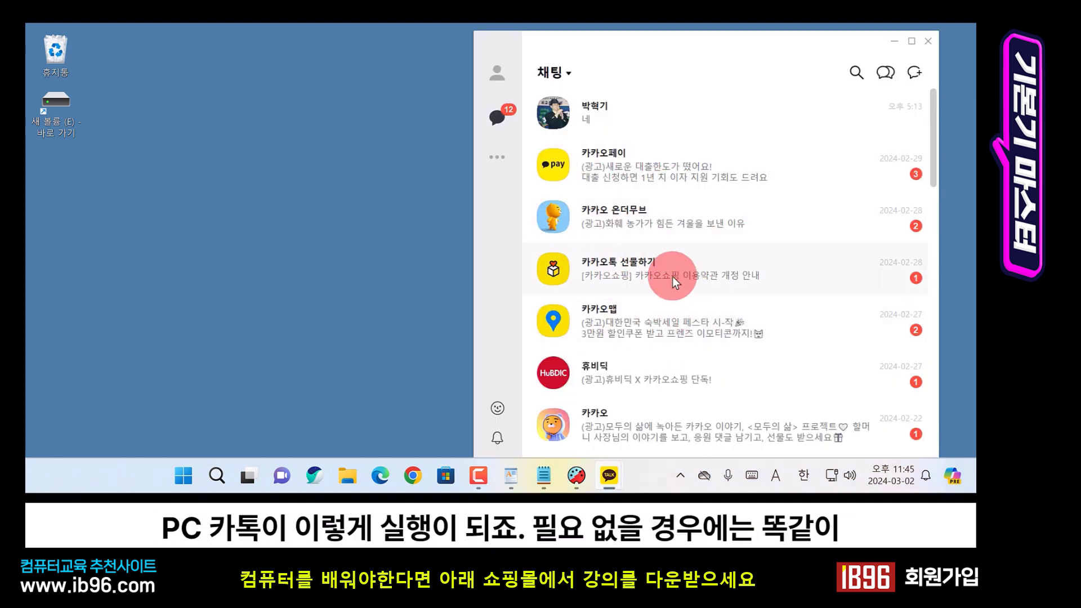
{"action": "key", "text": "Escape"}
Step: Try to quit KakaoTalk with the 종료 option of its hidden system tray icon
{"action": "left_click", "coordinate": [678, 476]}
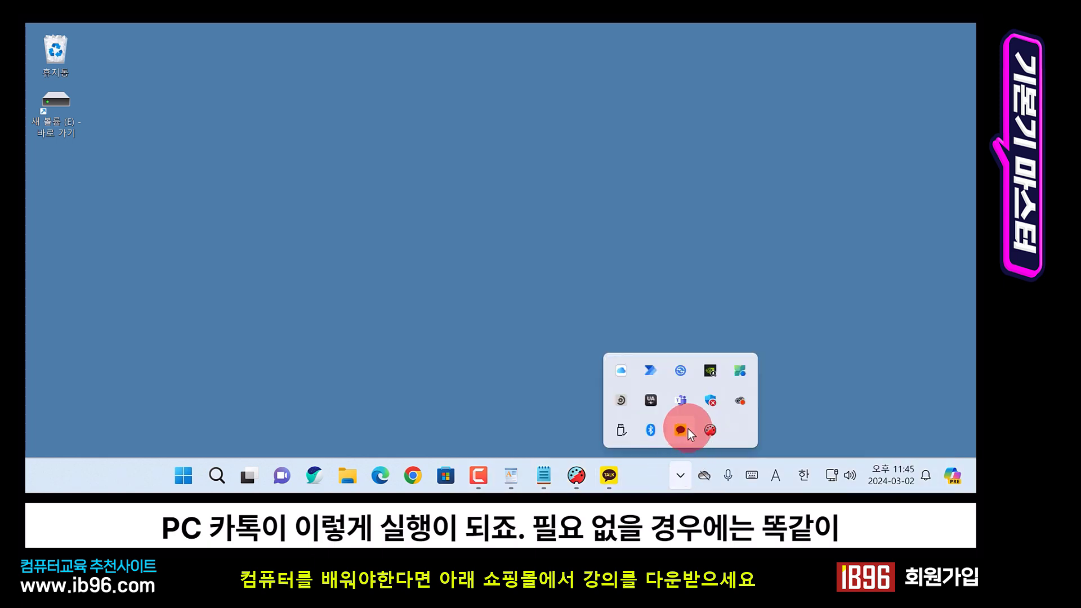
{"action": "right_click", "coordinate": [681, 429]}
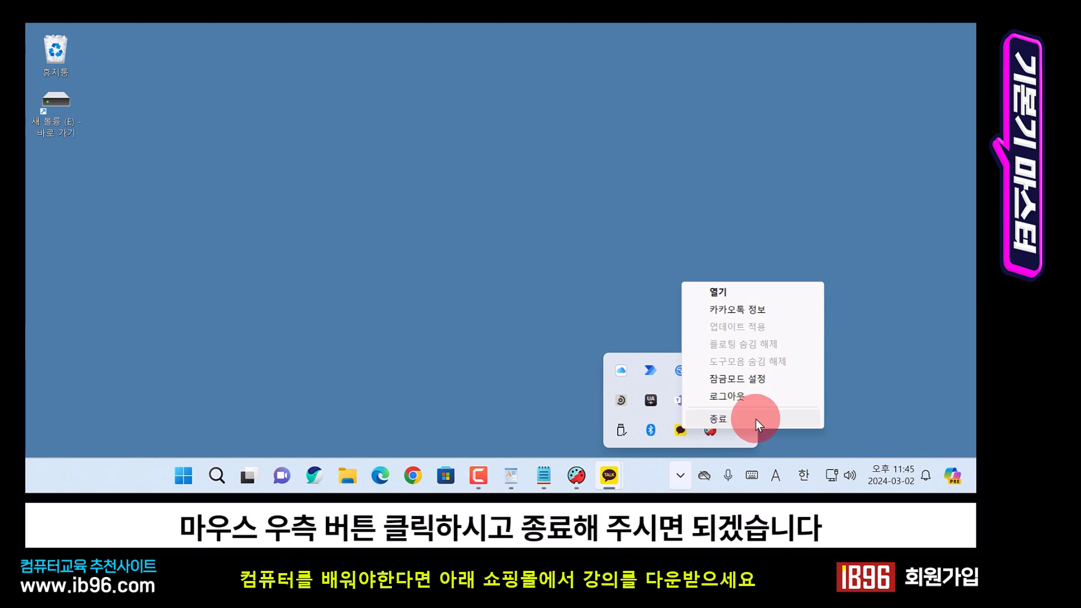
{"action": "left_click", "coordinate": [731, 418]}
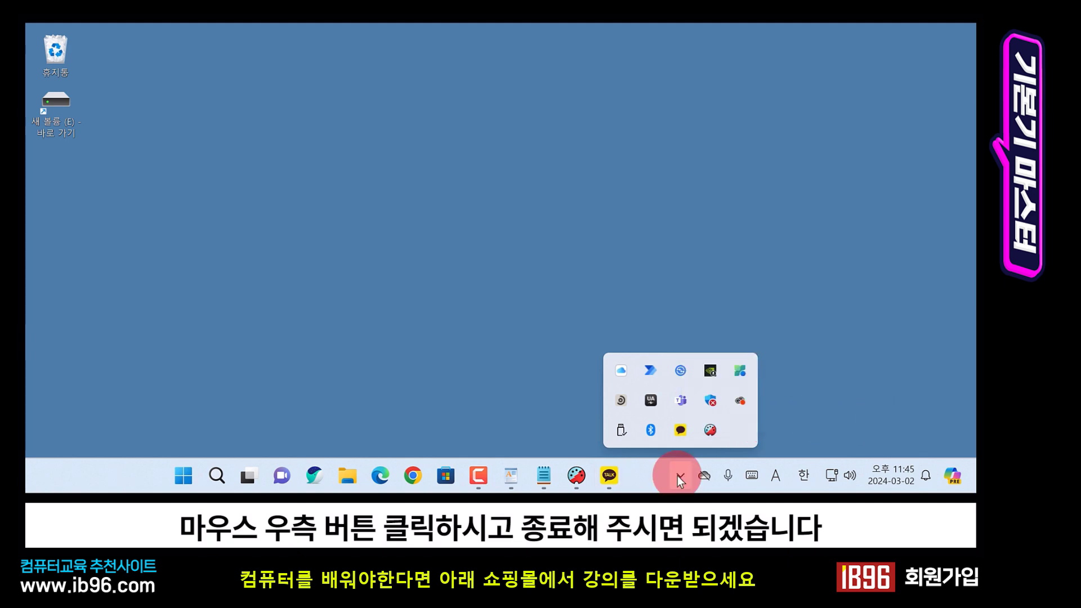
Step: Launch Creative Cloud from its hidden system tray icon, and check the NVIDIA icon for driver updates
{"action": "left_click", "coordinate": [740, 401]}
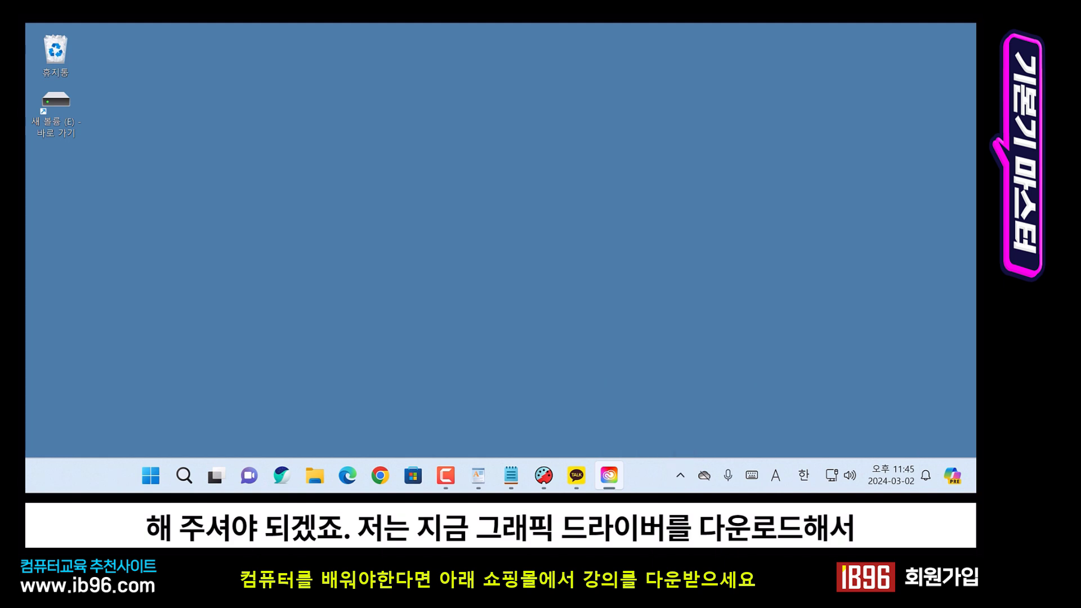
{"action": "left_click", "coordinate": [680, 474]}
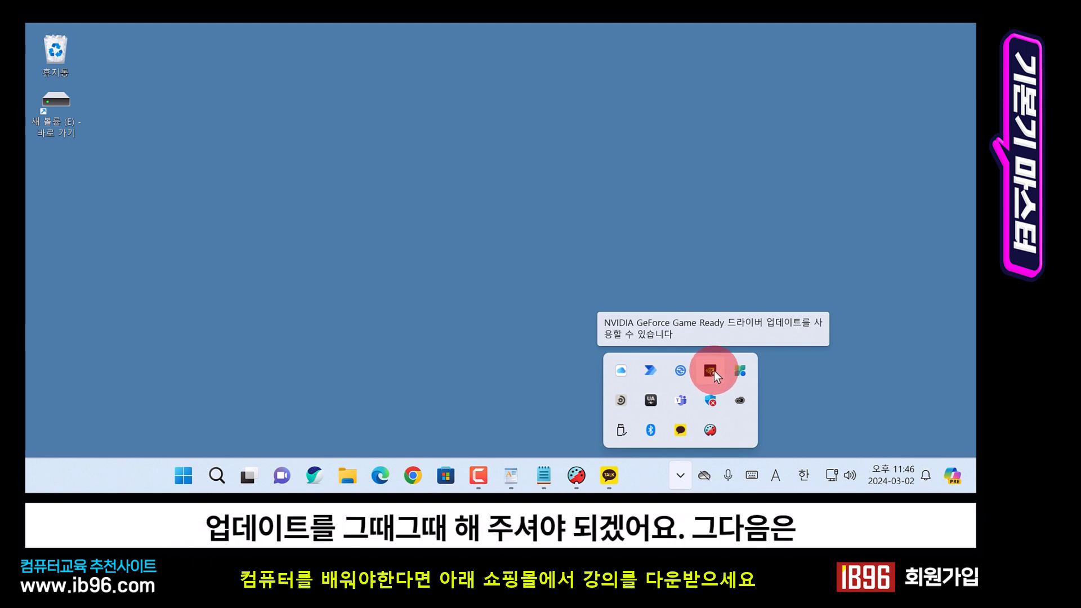
{"action": "left_click", "coordinate": [745, 435]}
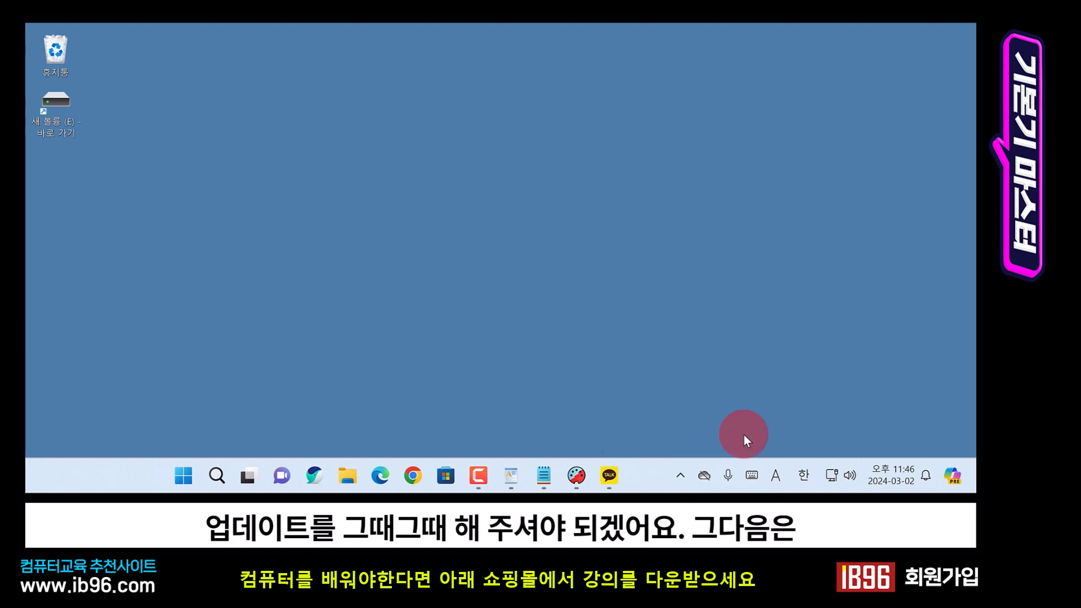
Step: Start voice typing on the desktop and move its microphone panel toward the middle of the screen
{"action": "mouse_move", "coordinate": [731, 474]}
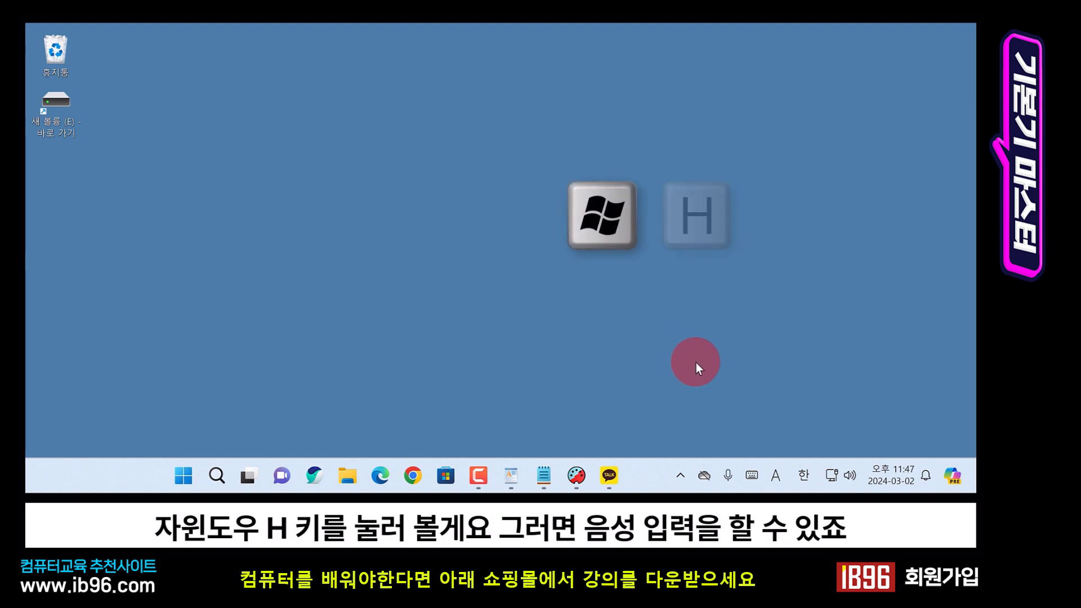
{"action": "key", "text": "super+h"}
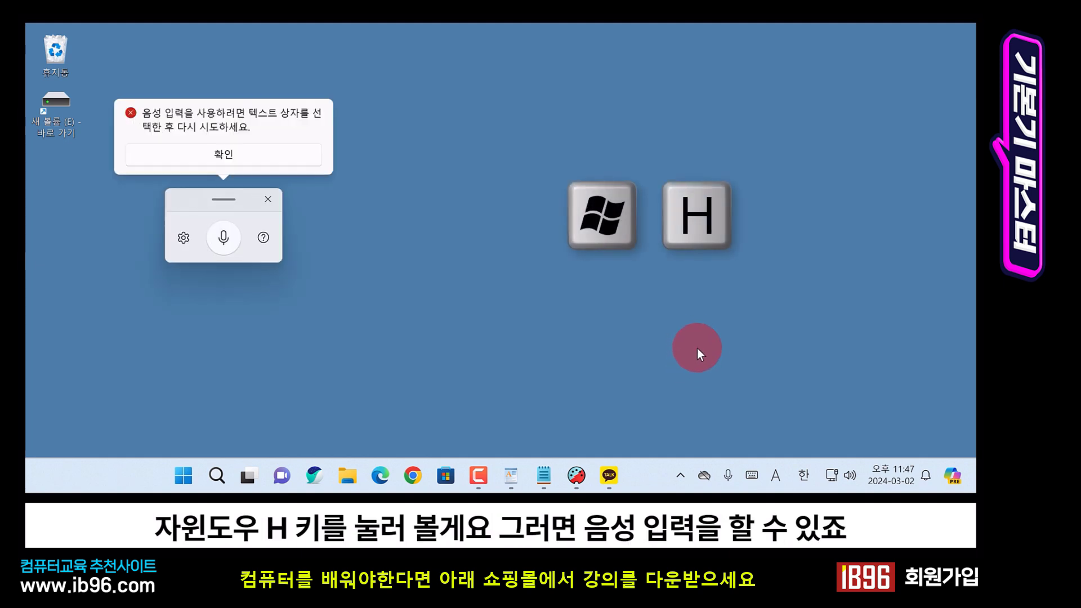
{"action": "left_click_drag", "start_coordinate": [212, 192], "coordinate": [465, 189]}
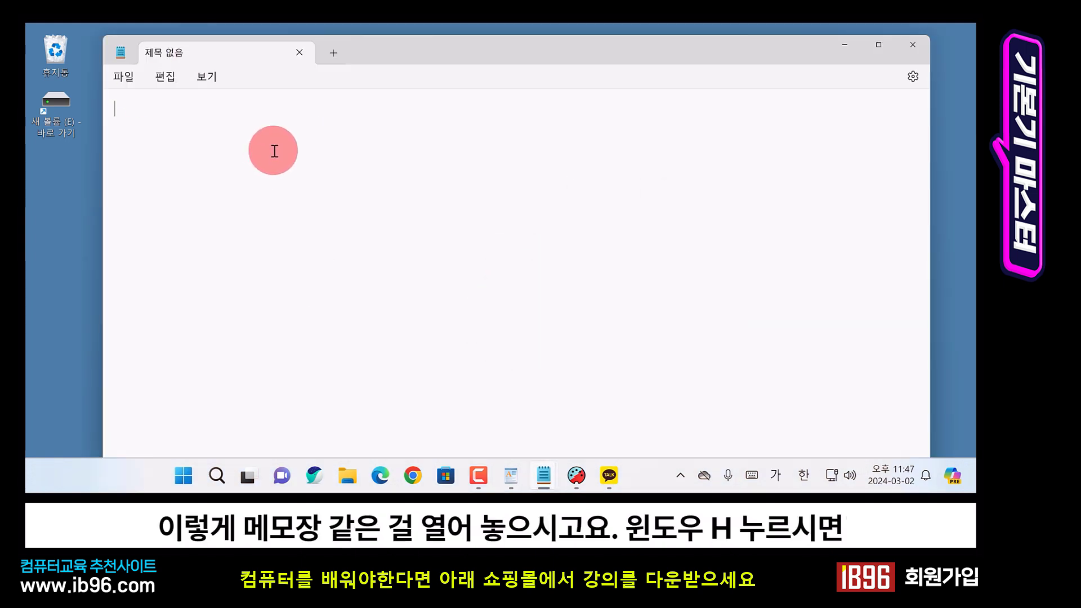
Step: Dictate a passage about voice input into the blank Notepad document, pause the microphone, and place the cursor in the first line
{"action": "key", "text": "super+h"}
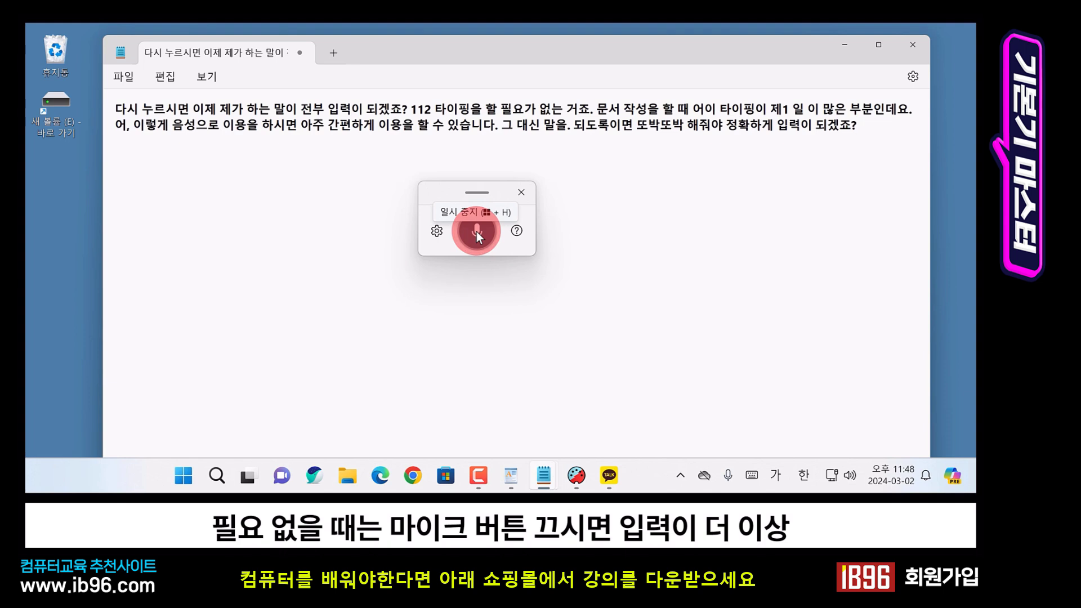
{"action": "left_click", "coordinate": [476, 231]}
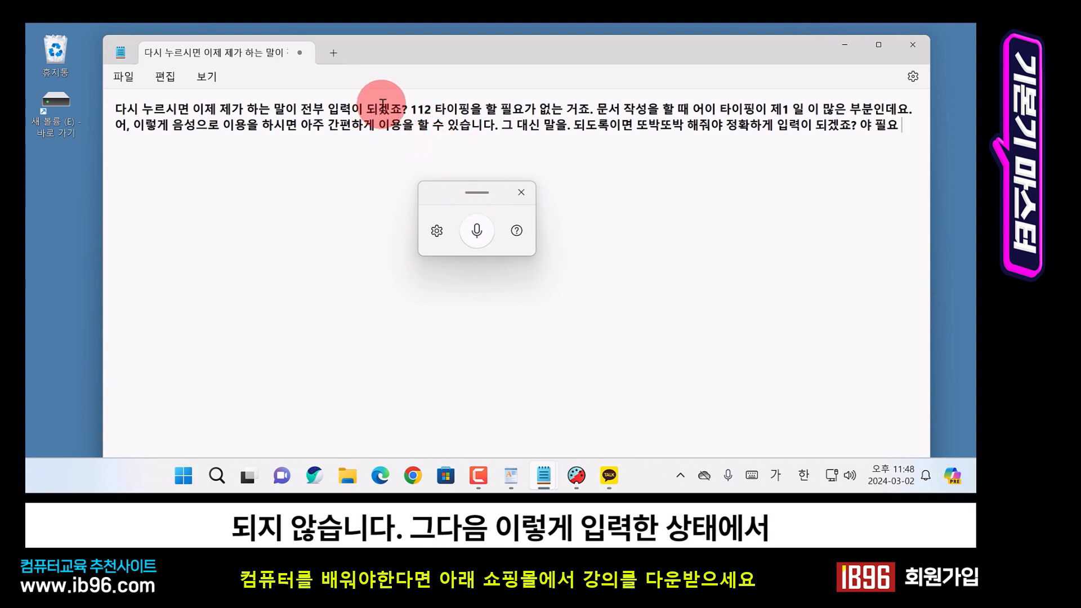
{"action": "left_click_drag", "start_coordinate": [429, 110], "coordinate": [413, 110]}
{"action": "left_click", "coordinate": [455, 116]}
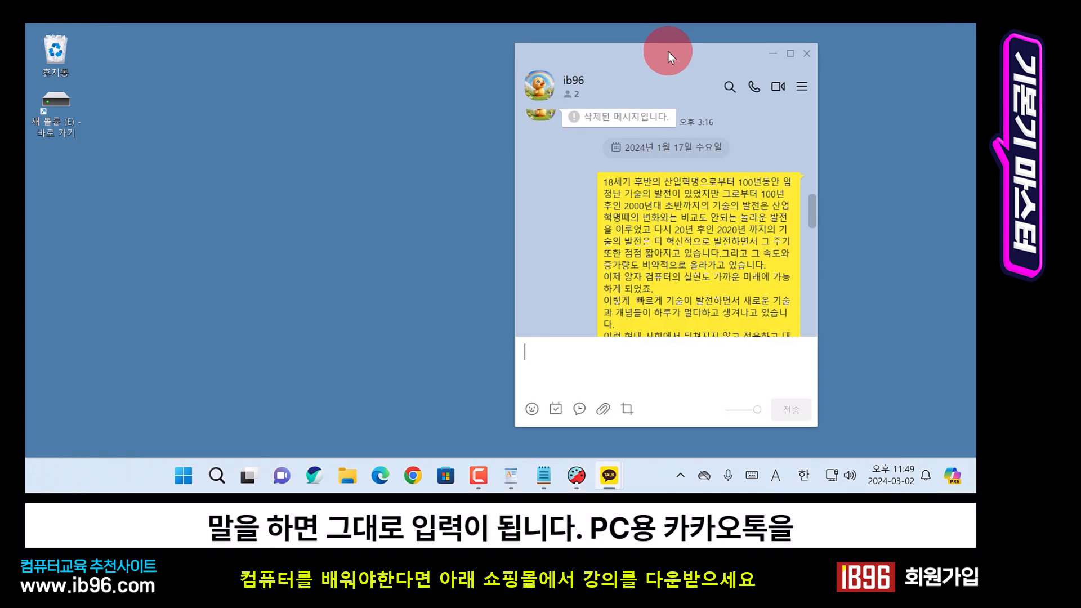
Step: Reposition the ib96 KakaoTalk chat window and start voice typing in its message box
{"action": "left_click_drag", "start_coordinate": [668, 52], "coordinate": [680, 55]}
{"action": "left_click", "coordinate": [664, 279]}
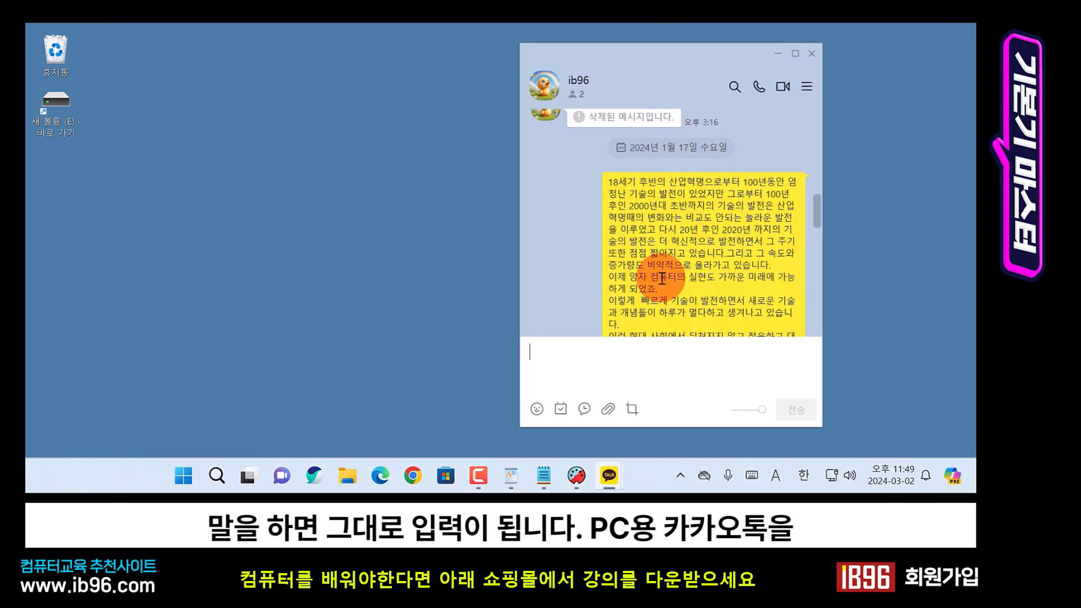
{"action": "left_click", "coordinate": [575, 356]}
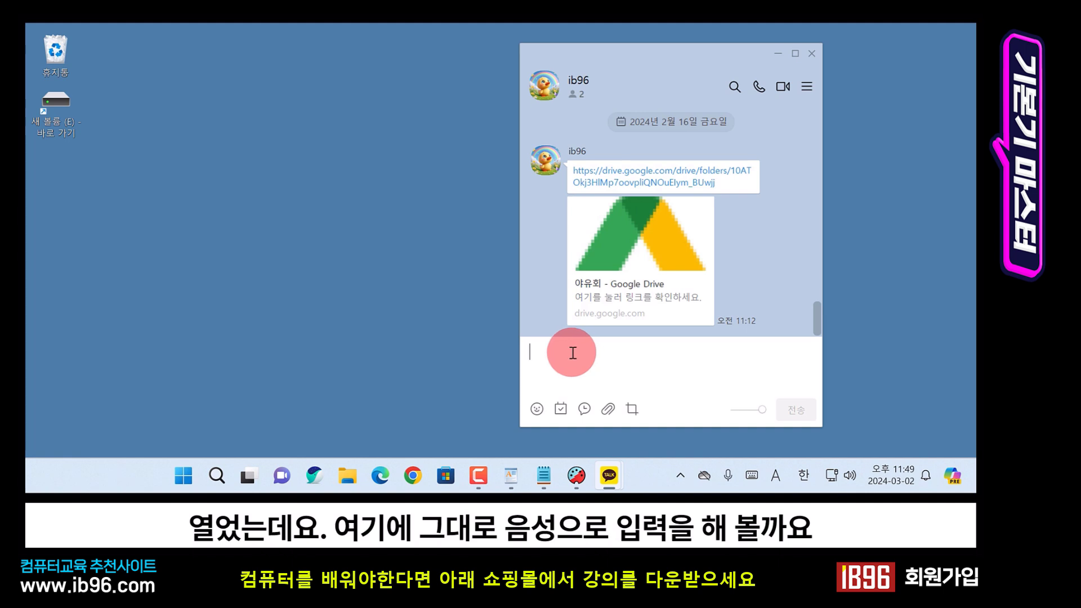
{"action": "key", "text": "super+h"}
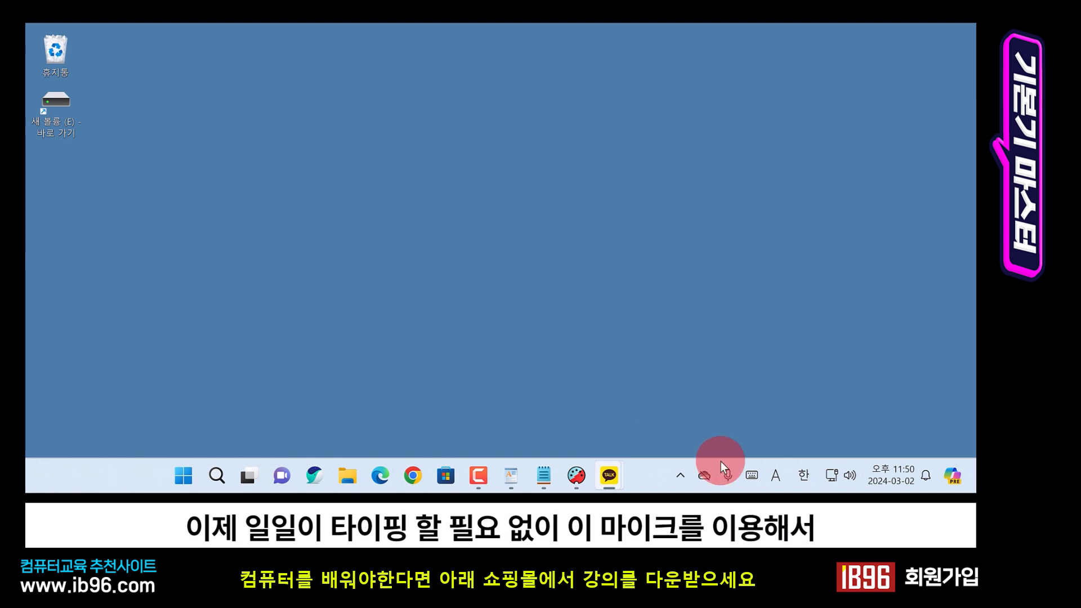
Step: Open the touch keyboard and move its handwriting panel to a higher spot over the blank Notepad document
{"action": "mouse_move", "coordinate": [735, 482]}
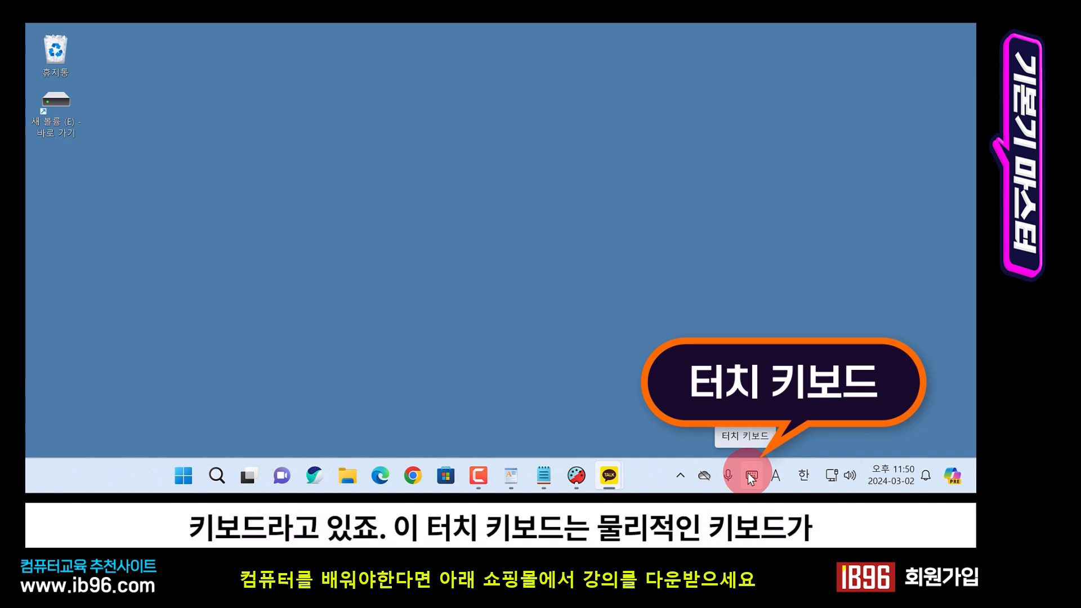
{"action": "left_click", "coordinate": [750, 476]}
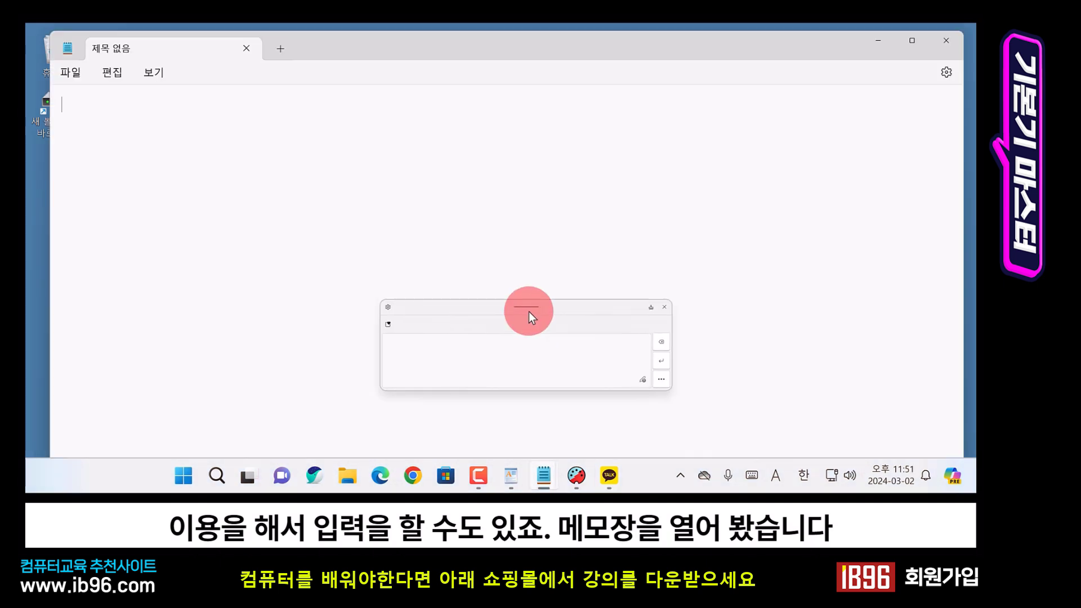
{"action": "left_click_drag", "start_coordinate": [528, 312], "coordinate": [486, 287]}
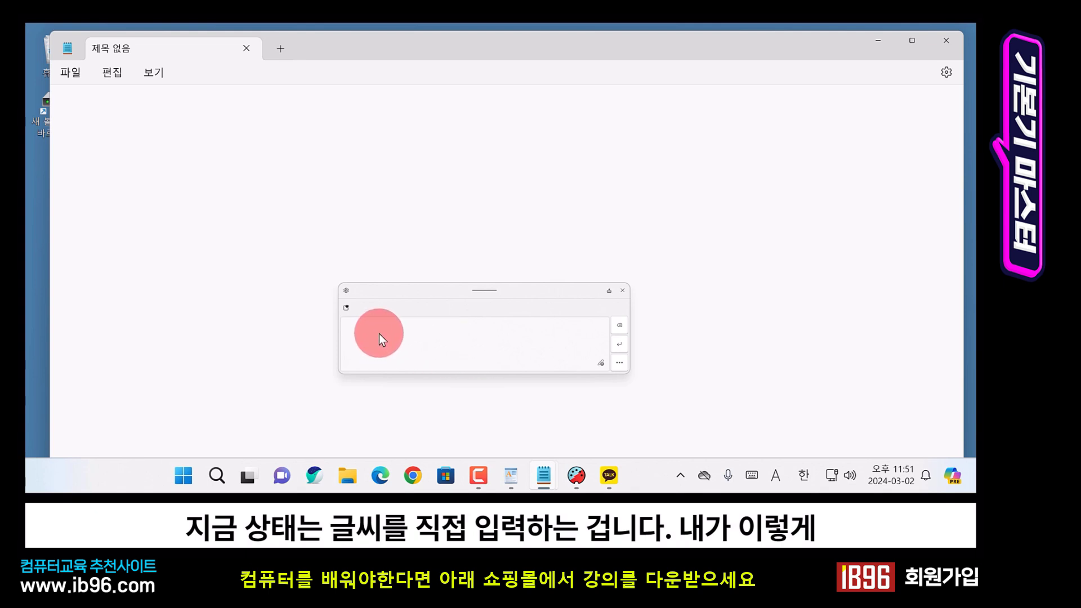
Step: Handwrite 안녕 in the touch keyboard's writing area to enter it in the Notepad document
{"action": "left_click_drag", "start_coordinate": [384, 335], "coordinate": [377, 350]}
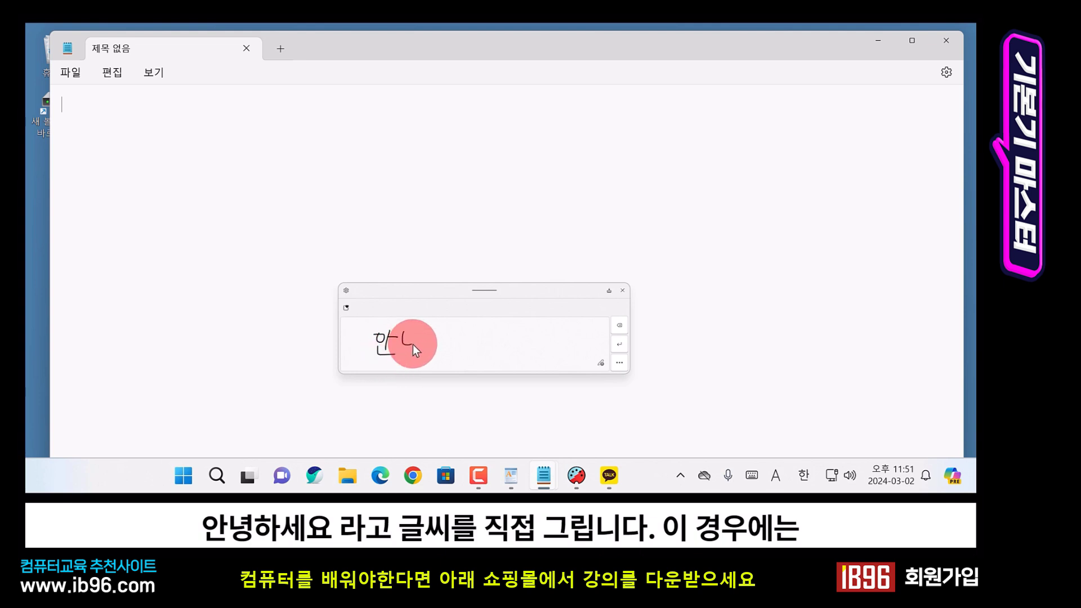
{"action": "mouse_move", "coordinate": [415, 330]}
{"action": "left_mouse_down"}
{"action": "mouse_move", "coordinate": [406, 360]}
{"action": "mouse_move", "coordinate": [409, 352]}
{"action": "left_mouse_up"}
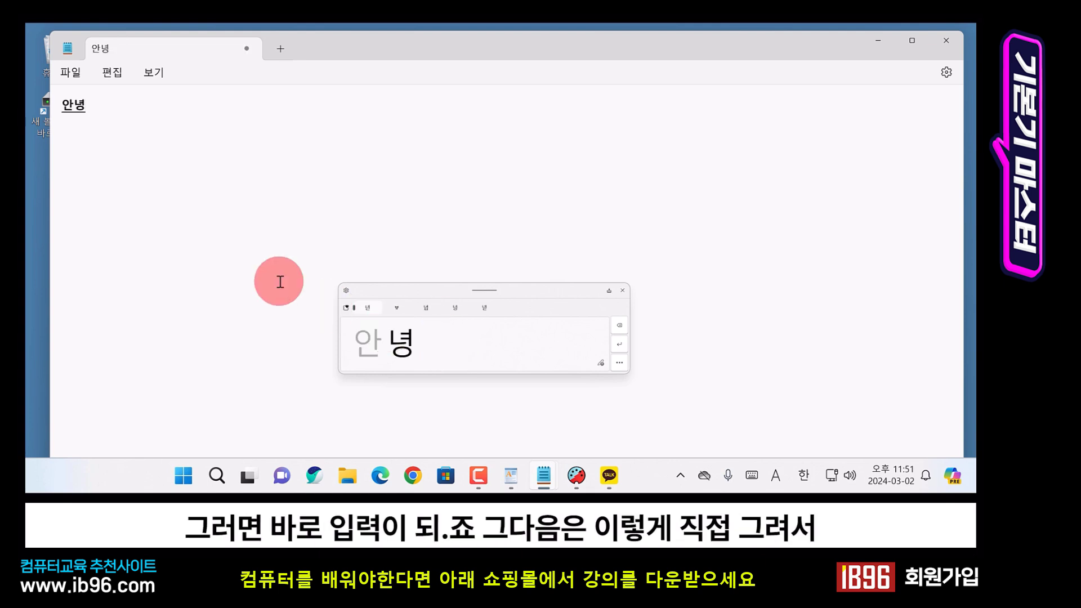
{"action": "left_click", "coordinate": [551, 337]}
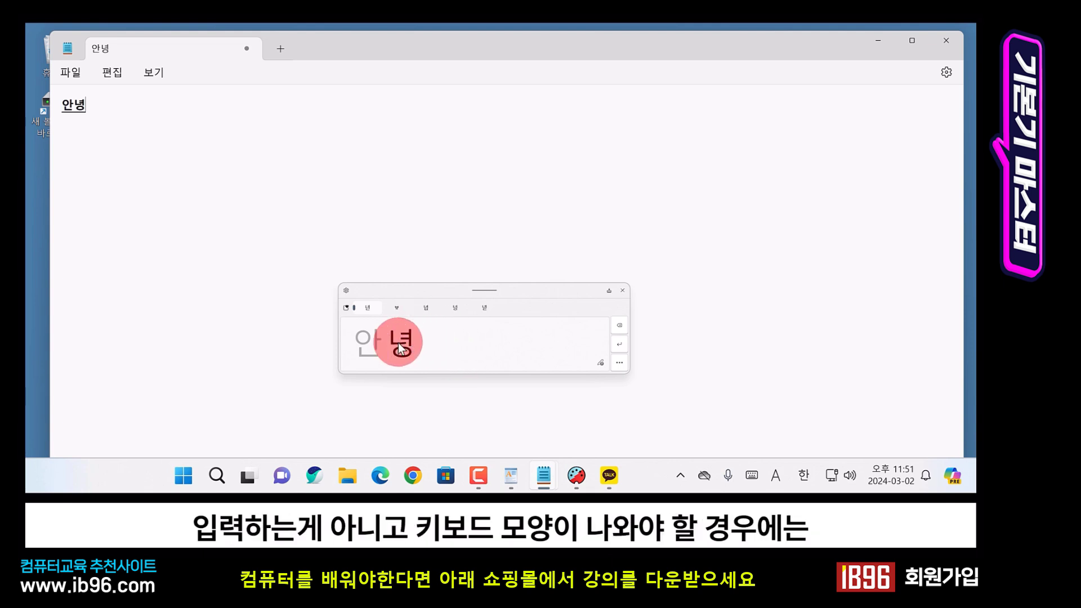
Step: Switch the touch keyboard from handwriting input to the 확장 key layout
{"action": "left_click", "coordinate": [346, 291]}
{"action": "mouse_move", "coordinate": [376, 319]}
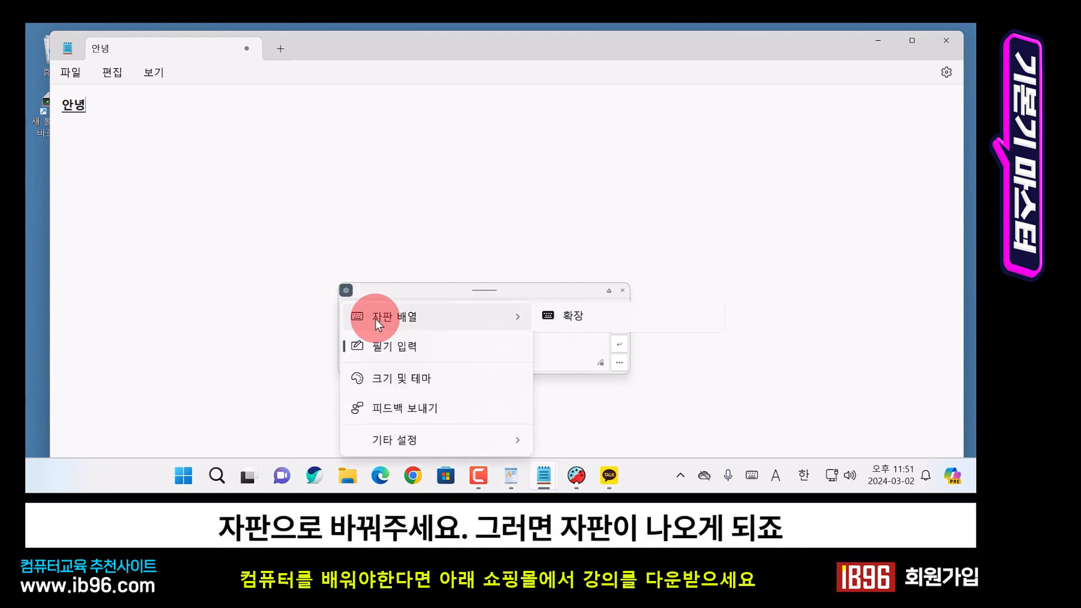
{"action": "left_click", "coordinate": [571, 326]}
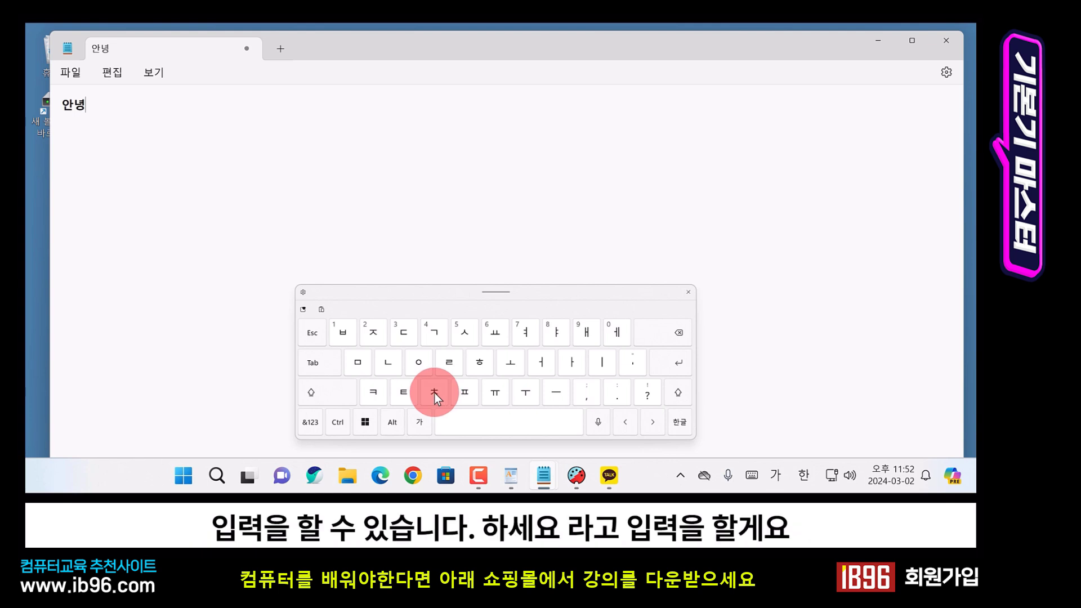
Step: Enter 하세요 after 안녕 in Notepad with the on-screen touch keyboard
{"action": "left_click", "coordinate": [479, 362]}
{"action": "left_click", "coordinate": [565, 360]}
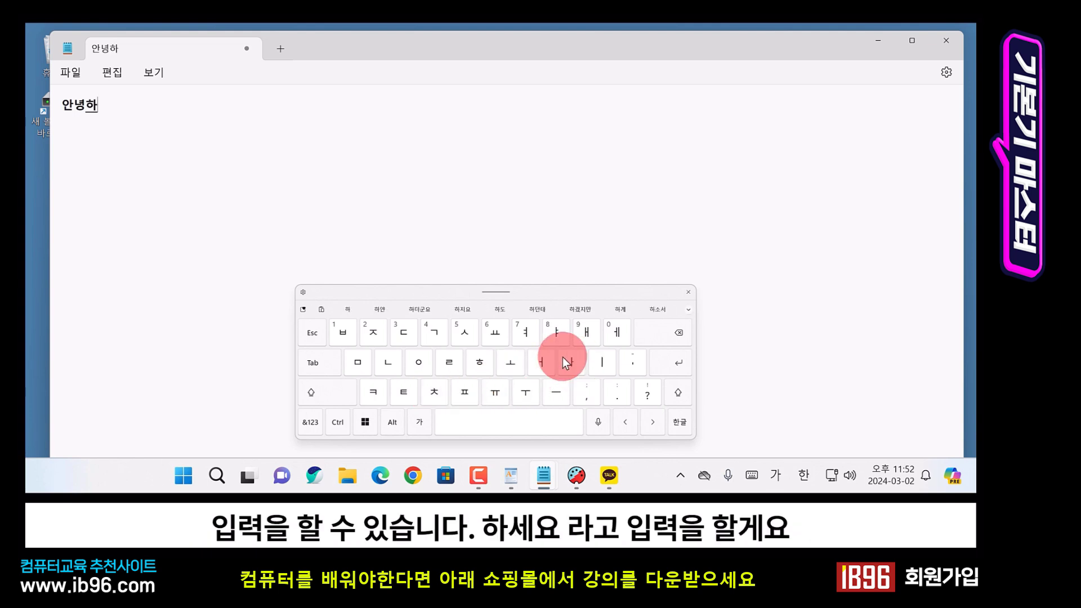
{"action": "left_click", "coordinate": [468, 329]}
{"action": "left_click", "coordinate": [618, 332]}
{"action": "left_click", "coordinate": [431, 366]}
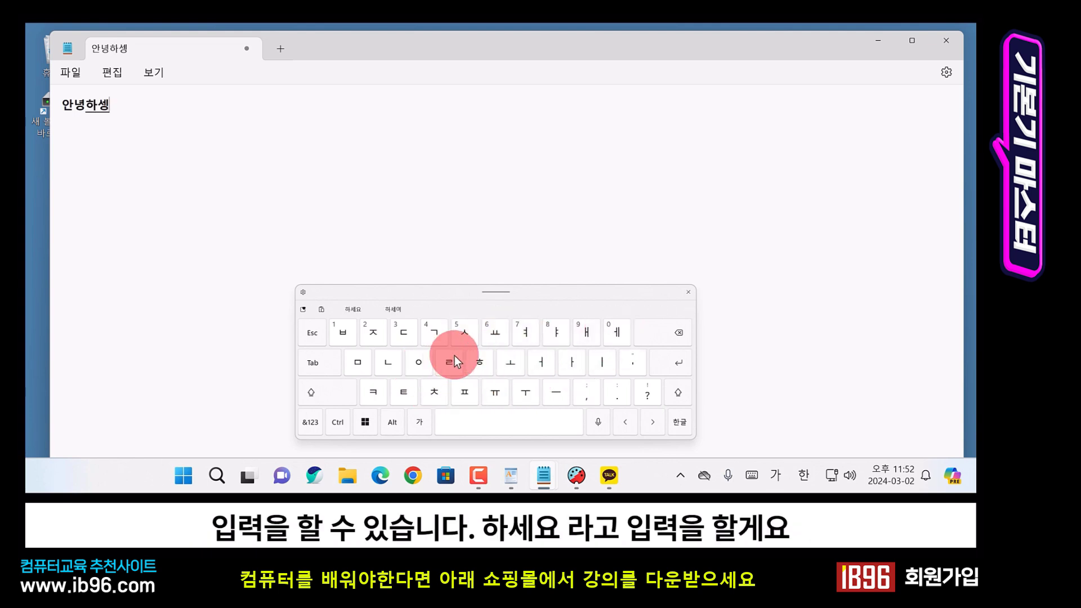
{"action": "left_click", "coordinate": [494, 330]}
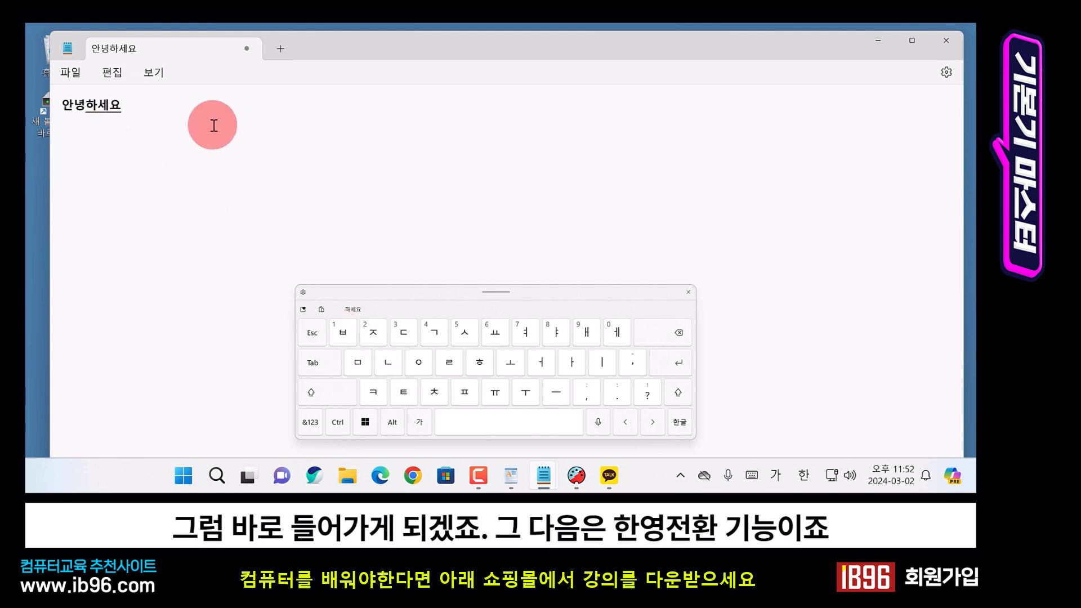
Step: Close the touch keyboard and view the keyboard layouts offered for the input language
{"action": "left_click", "coordinate": [333, 257]}
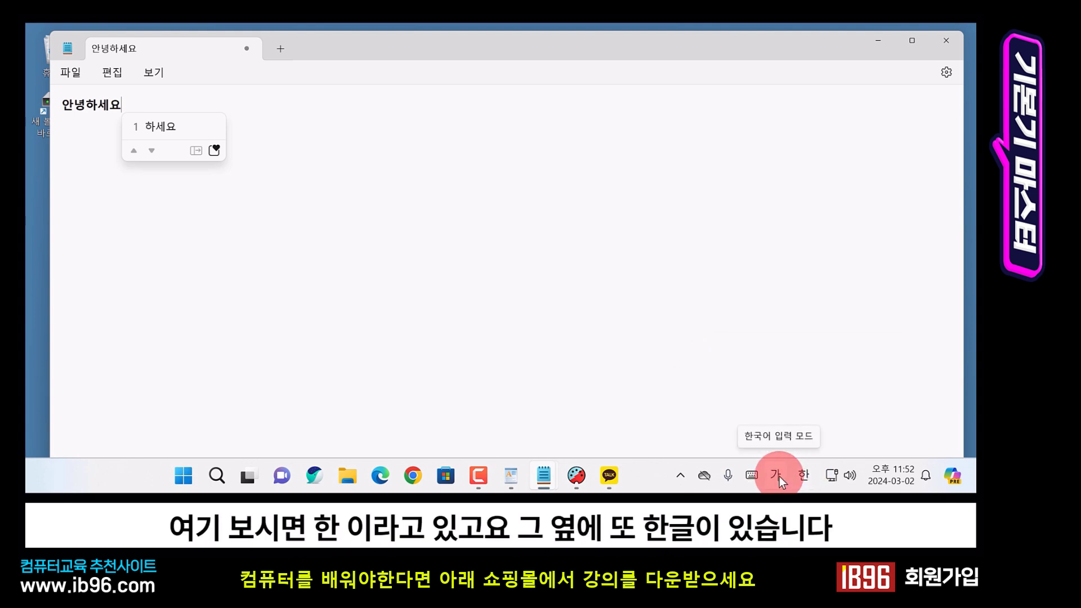
{"action": "left_click", "coordinate": [804, 477]}
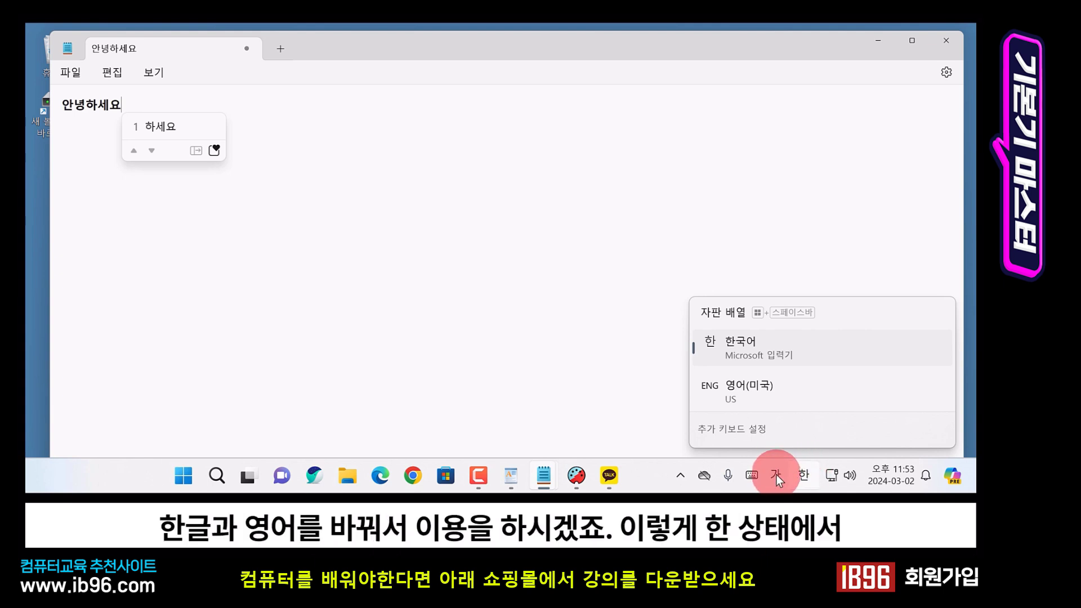
{"action": "left_click", "coordinate": [608, 377]}
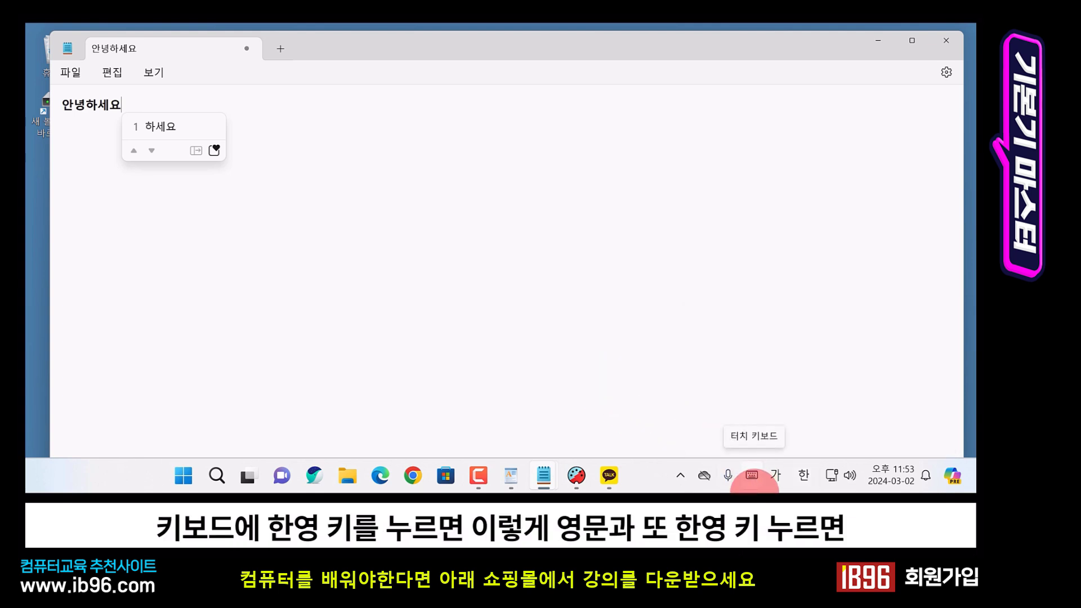
Step: Enter 반갑습니다. in Korean on a new Notepad line, followed by hello in English input mode
{"action": "key", "text": "Hangul"}
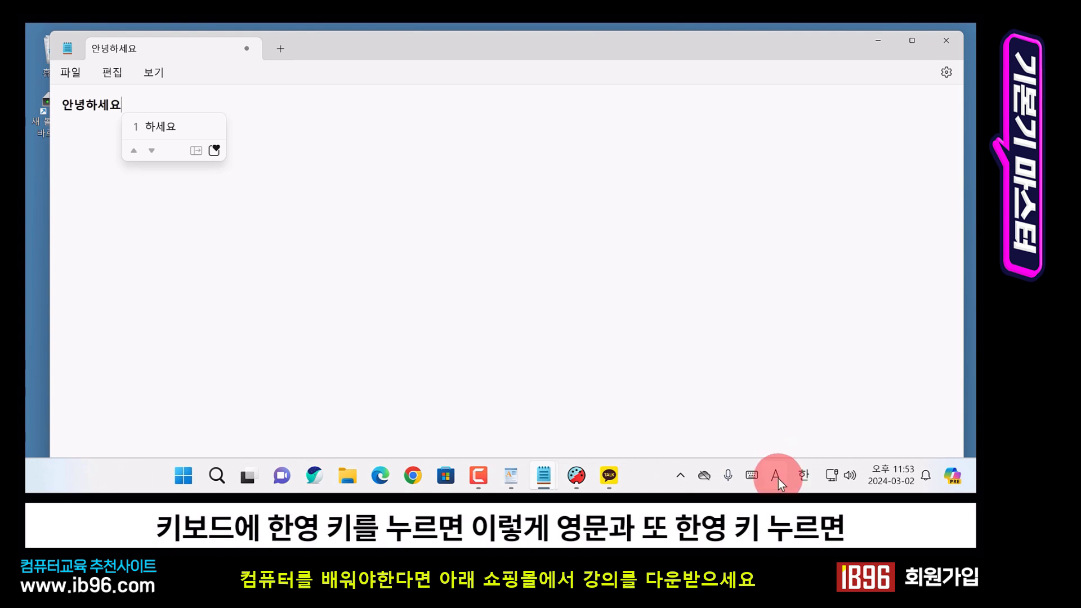
{"action": "key", "text": "Hangul"}
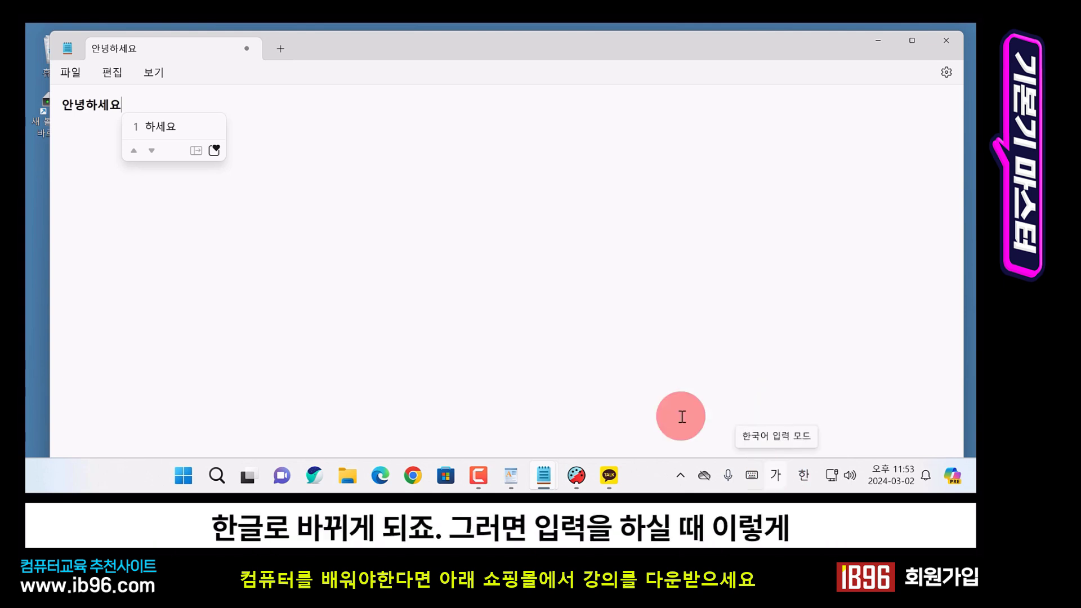
{"action": "key", "text": "Return"}
{"action": "type", "text": "반갑습니다."}
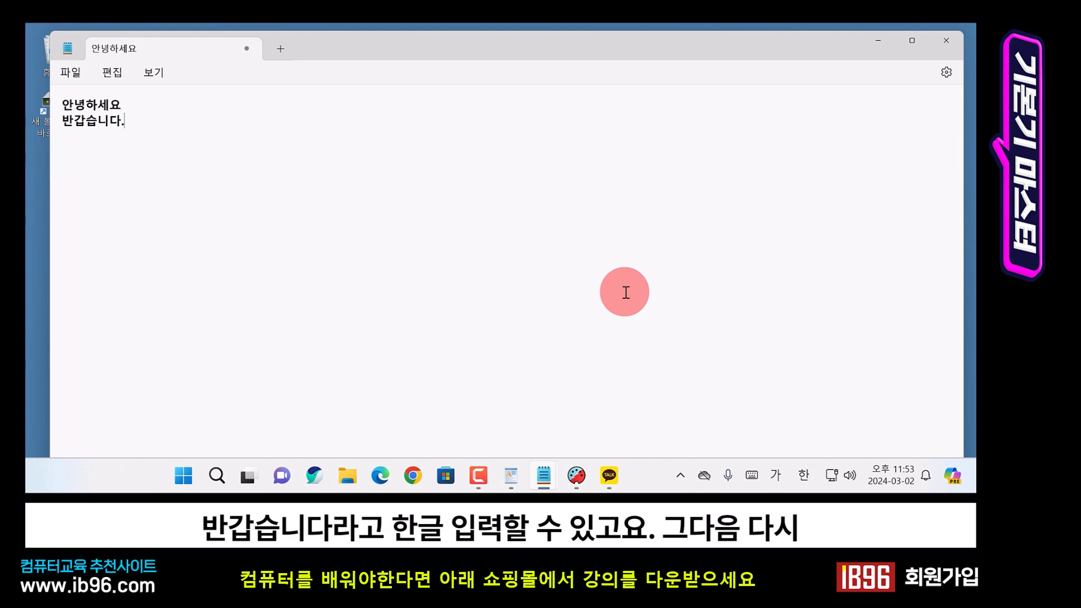
{"action": "key", "text": "Hangul"}
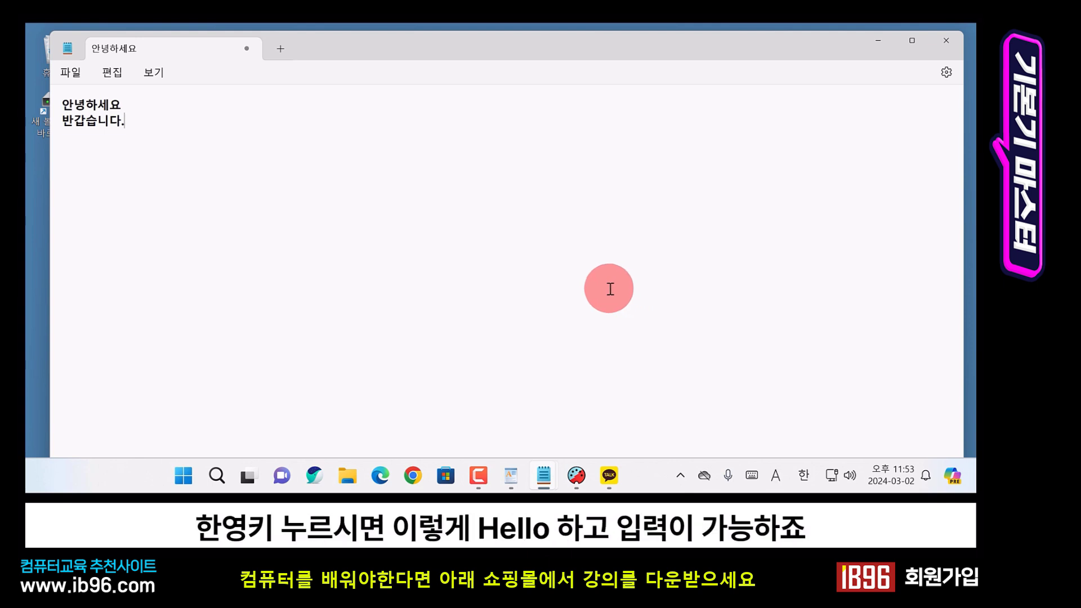
{"action": "type", "text": "hello"}
Step: Check the 한국어 entry in the keyboard layout list and close the list without changing the layout
{"action": "left_click", "coordinate": [802, 474]}
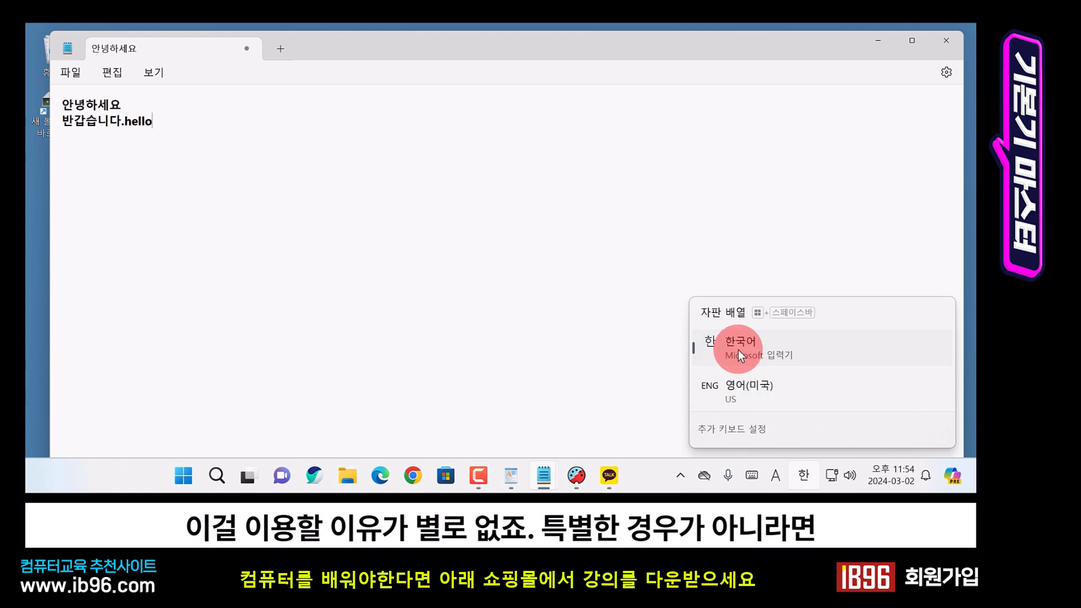
{"action": "left_click", "coordinate": [808, 472]}
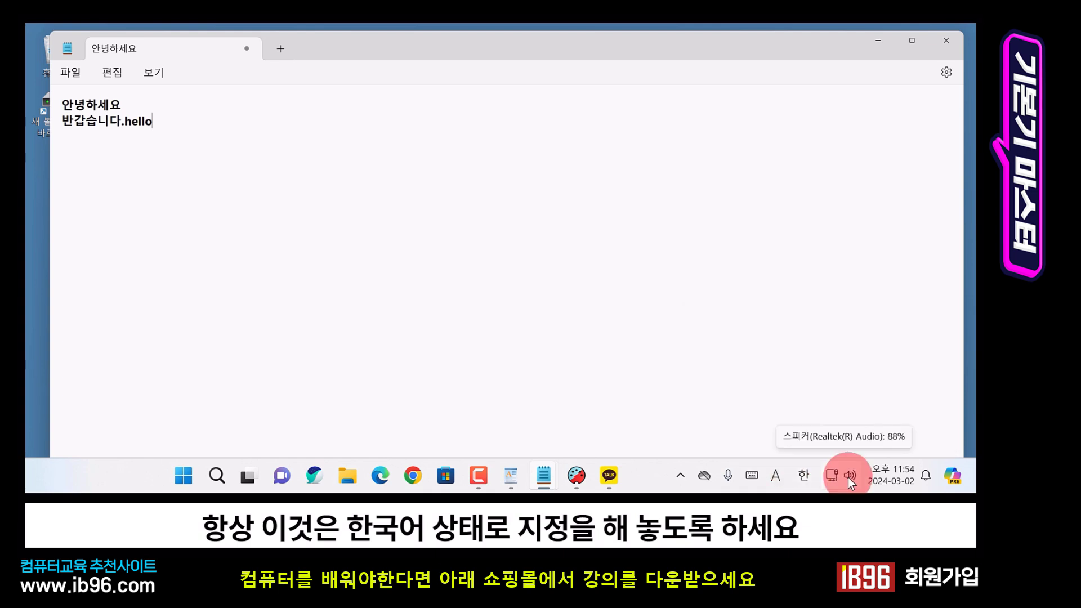
Step: Review the sound output devices in quick settings and lower the speaker volume slightly
{"action": "left_click", "coordinate": [852, 477]}
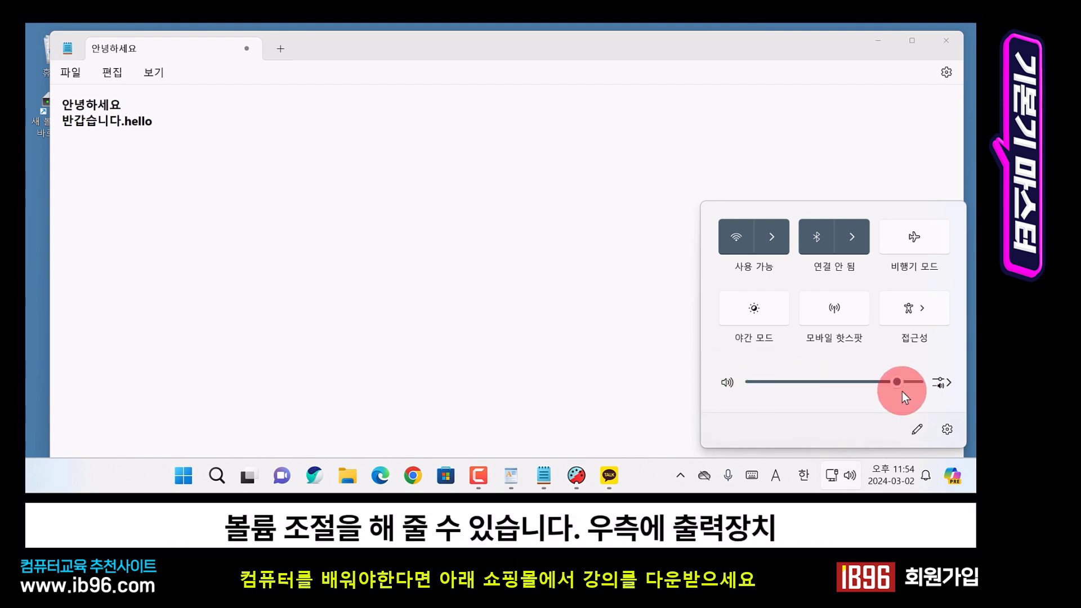
{"action": "left_click", "coordinate": [944, 385]}
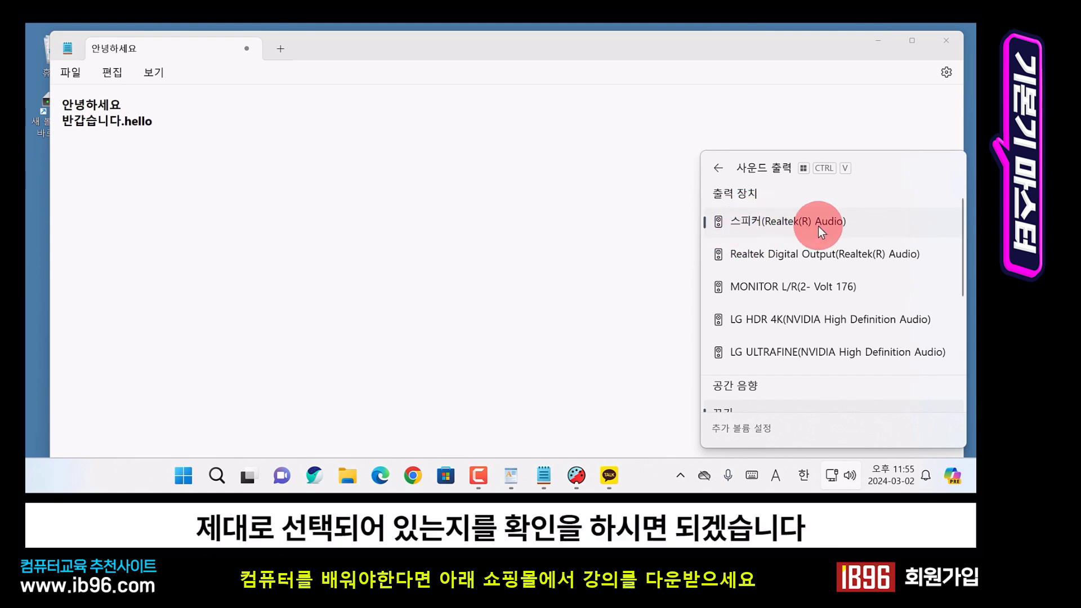
{"action": "key", "text": "Escape"}
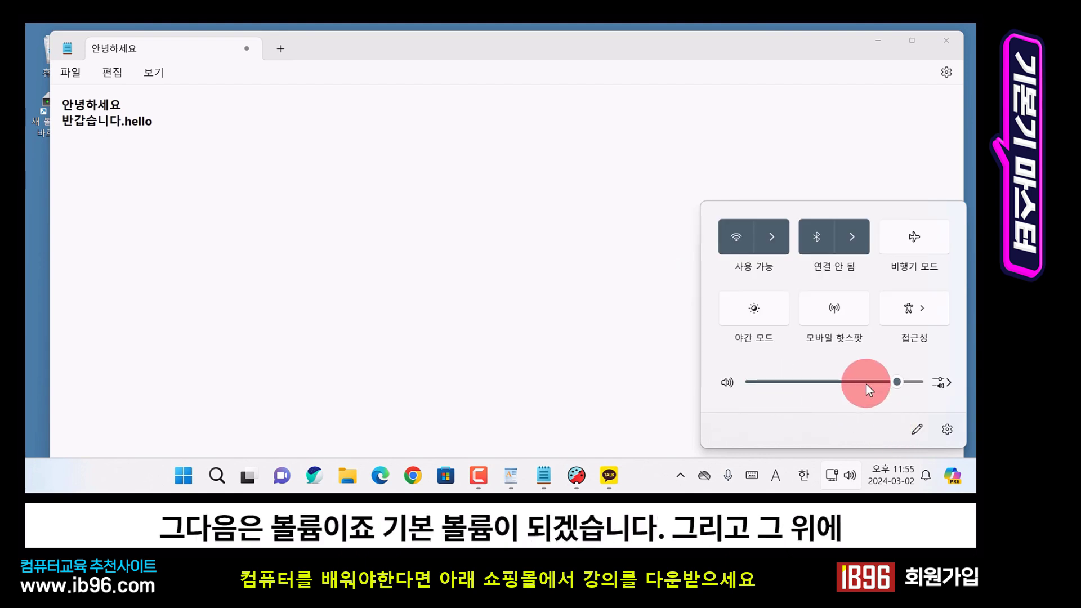
{"action": "mouse_move", "coordinate": [894, 383]}
{"action": "left_mouse_down"}
{"action": "mouse_move", "coordinate": [835, 383]}
{"action": "mouse_move", "coordinate": [885, 385]}
{"action": "left_mouse_up"}
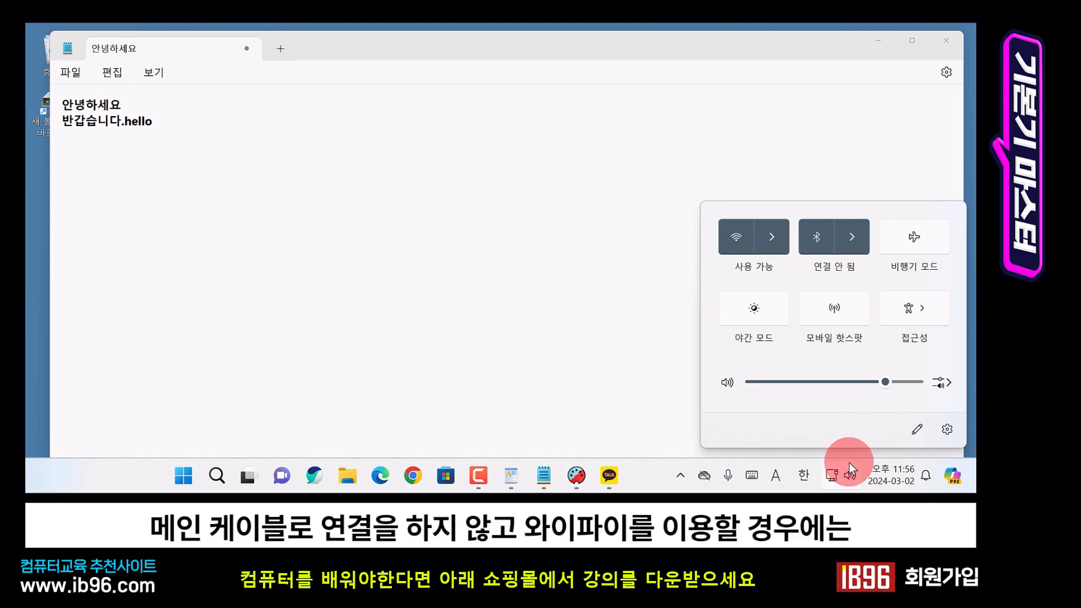
Step: Show the available Wi-Fi networks, expand the connection options of U+Net8C70_5G, and close quick settings without connecting
{"action": "left_click", "coordinate": [773, 237]}
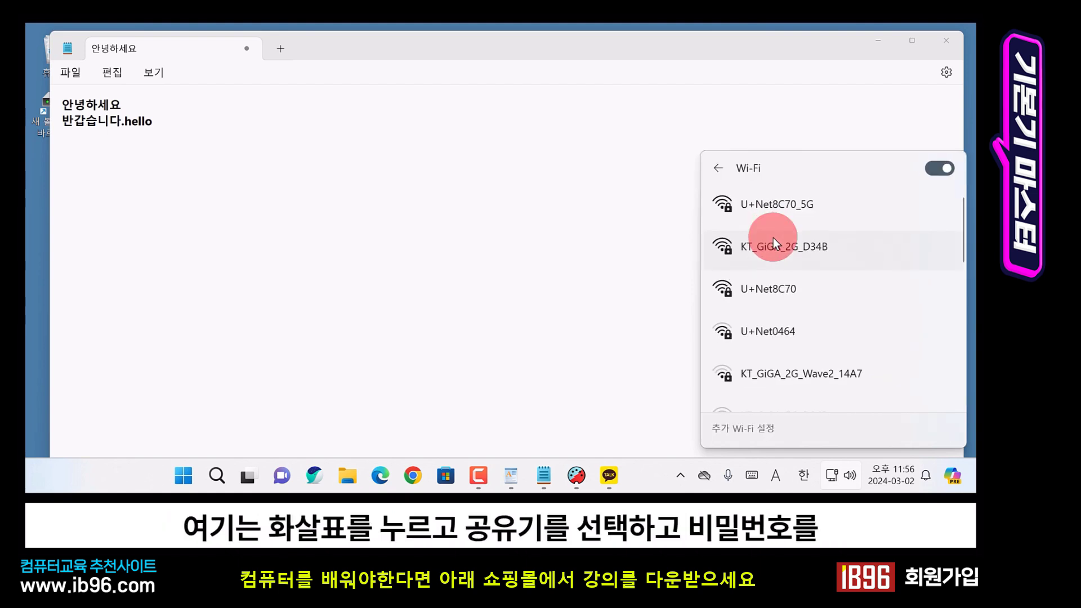
{"action": "left_click", "coordinate": [805, 206]}
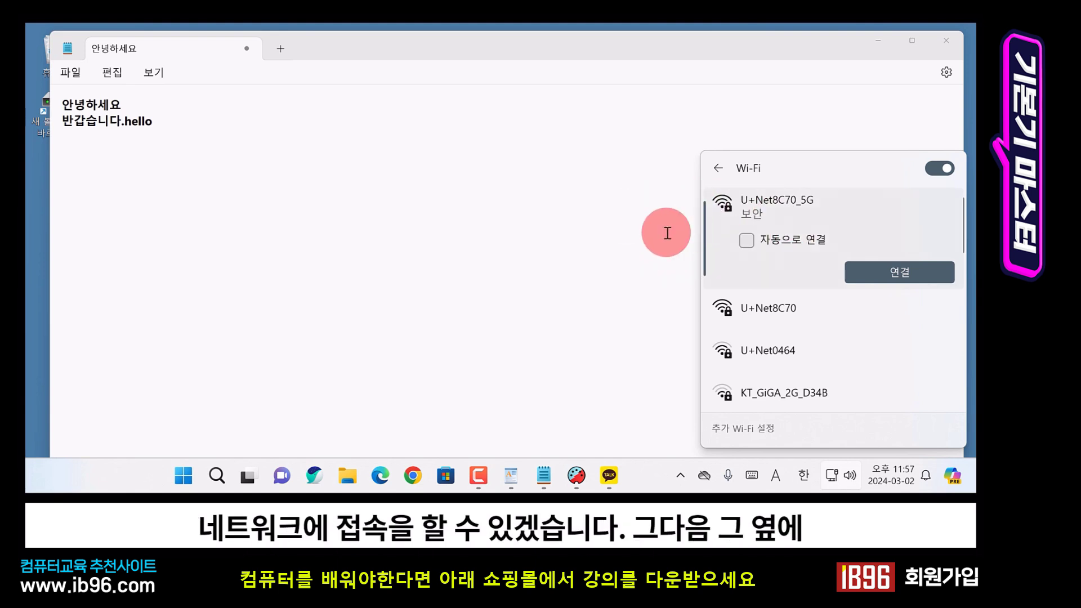
{"action": "left_click", "coordinate": [612, 234]}
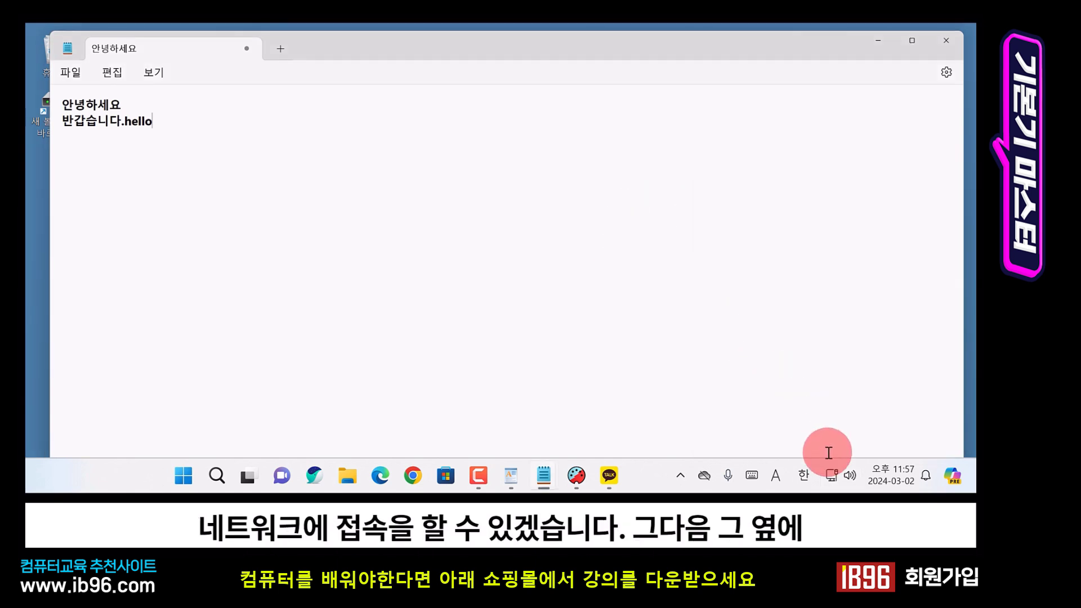
Step: Browse the Bluetooth devices in quick settings and minimize the Notepad window to the desktop
{"action": "left_click", "coordinate": [832, 476]}
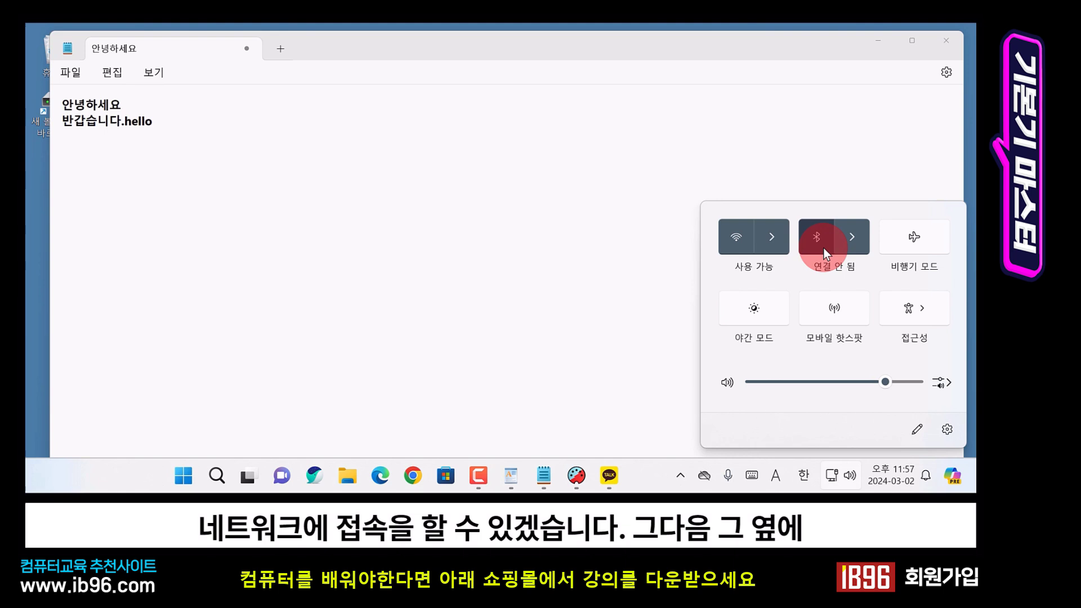
{"action": "left_click", "coordinate": [850, 237]}
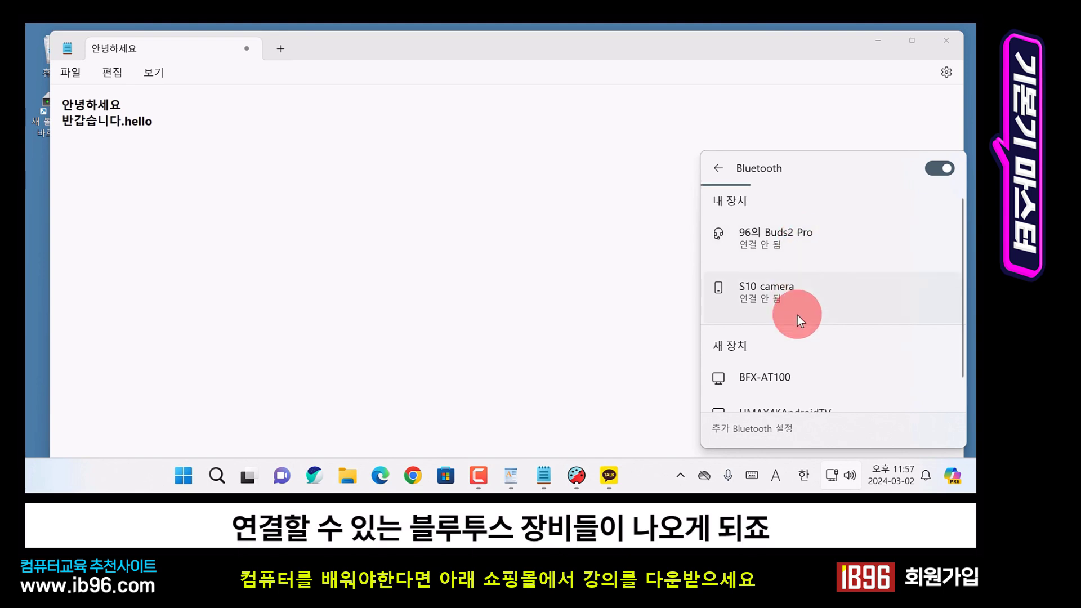
{"action": "scroll", "coordinate": [806, 350], "scroll_direction": "down", "scroll_amount": 1}
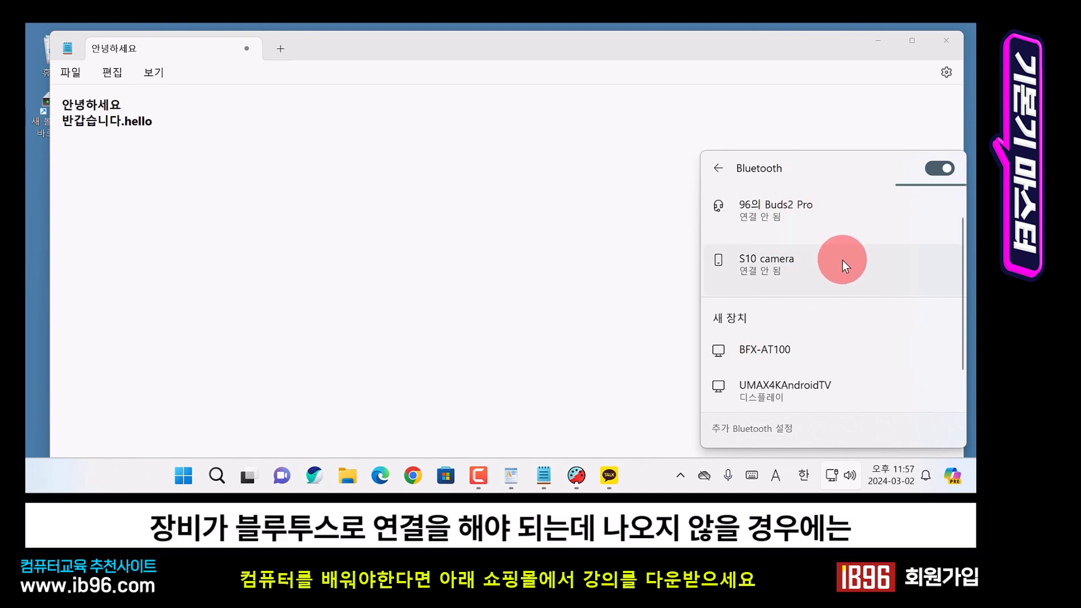
{"action": "left_click", "coordinate": [720, 168]}
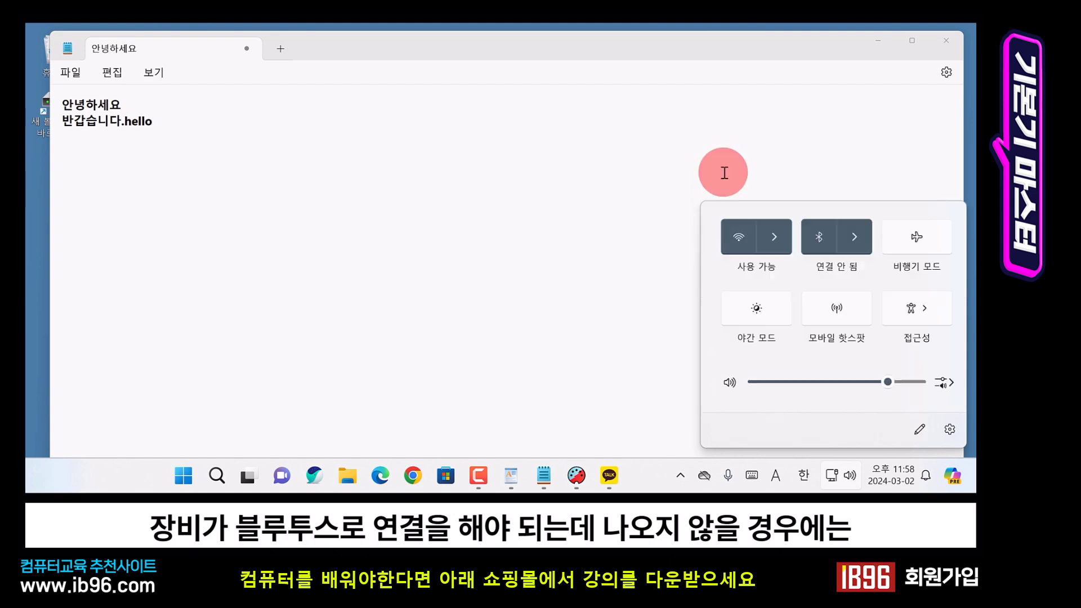
{"action": "left_click", "coordinate": [853, 235]}
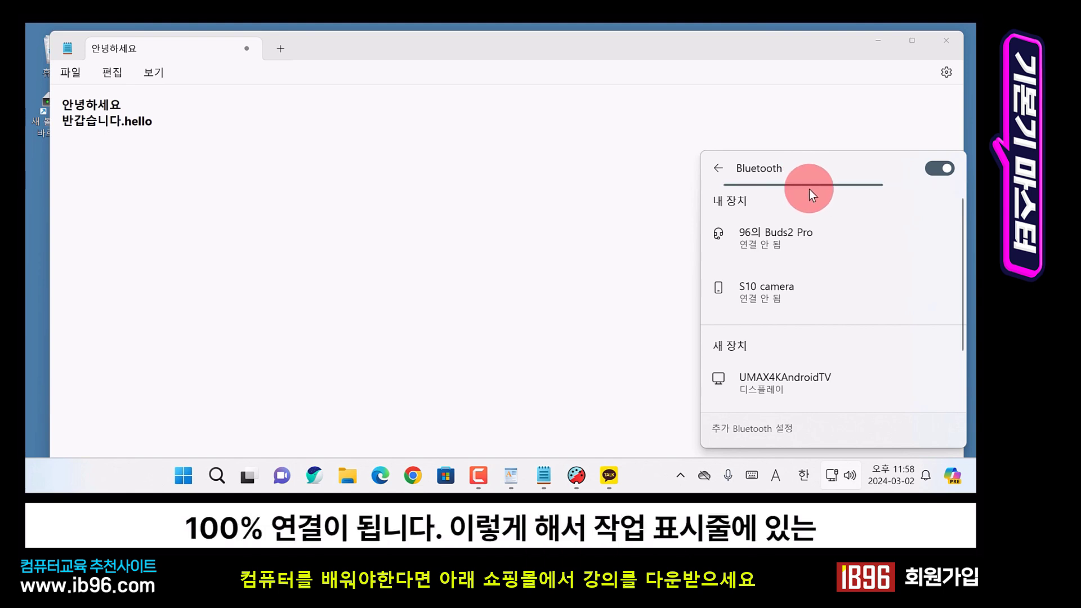
{"action": "key", "text": "Escape"}
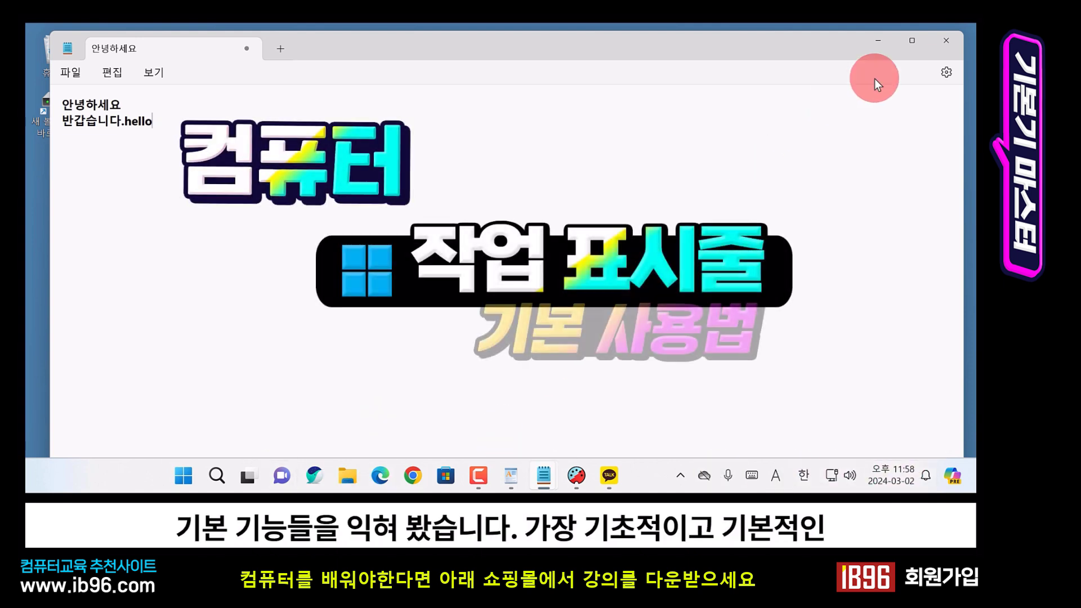
{"action": "left_click", "coordinate": [878, 40]}
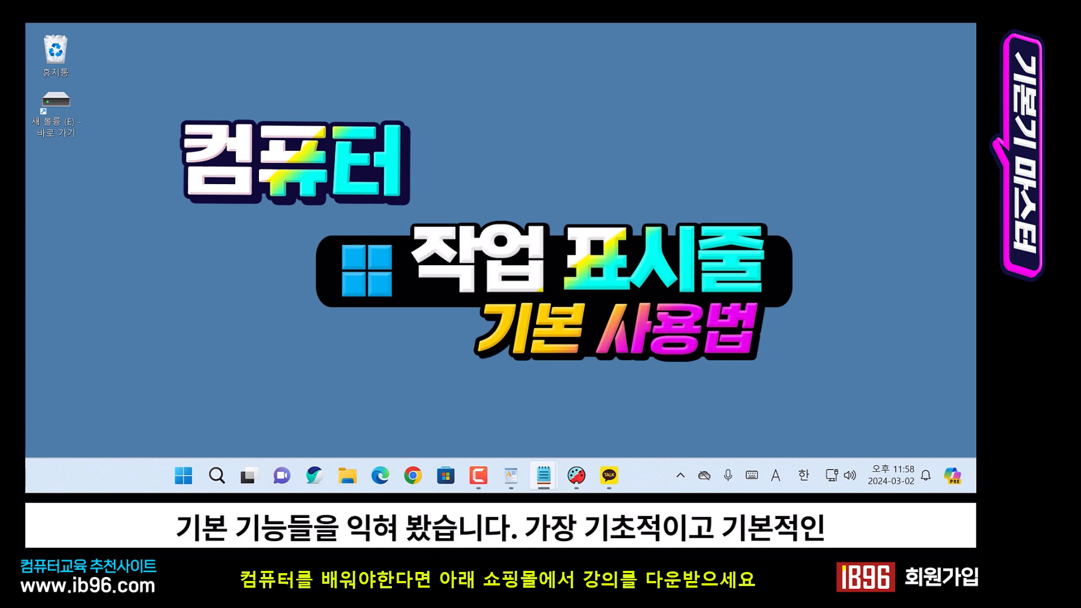
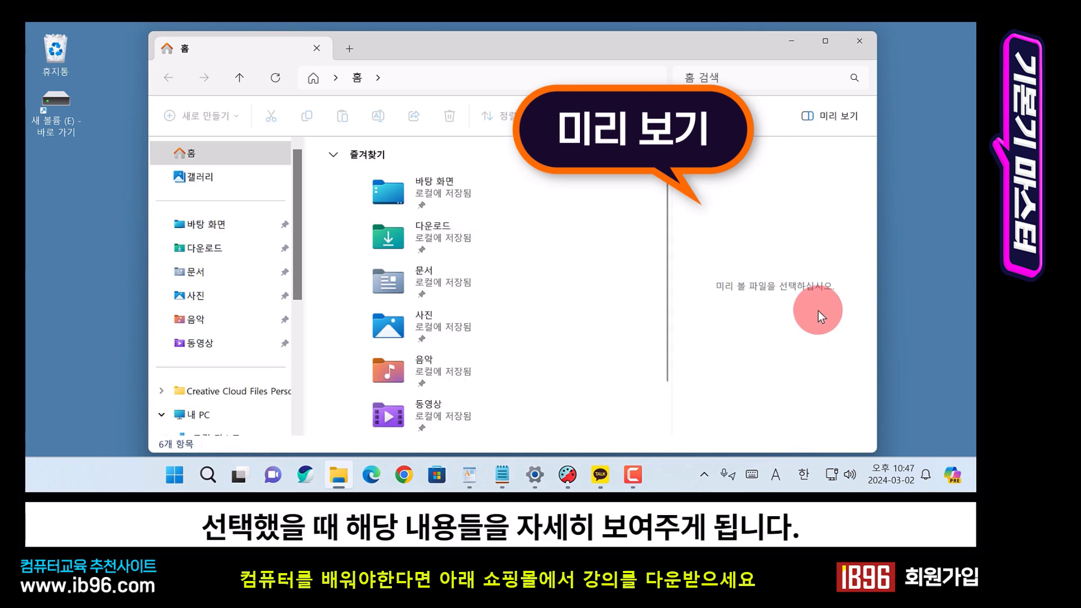
Step: Browse the contents of the 바탕 화면 and 다운로드 folders in File Explorer
{"action": "left_click", "coordinate": [219, 223]}
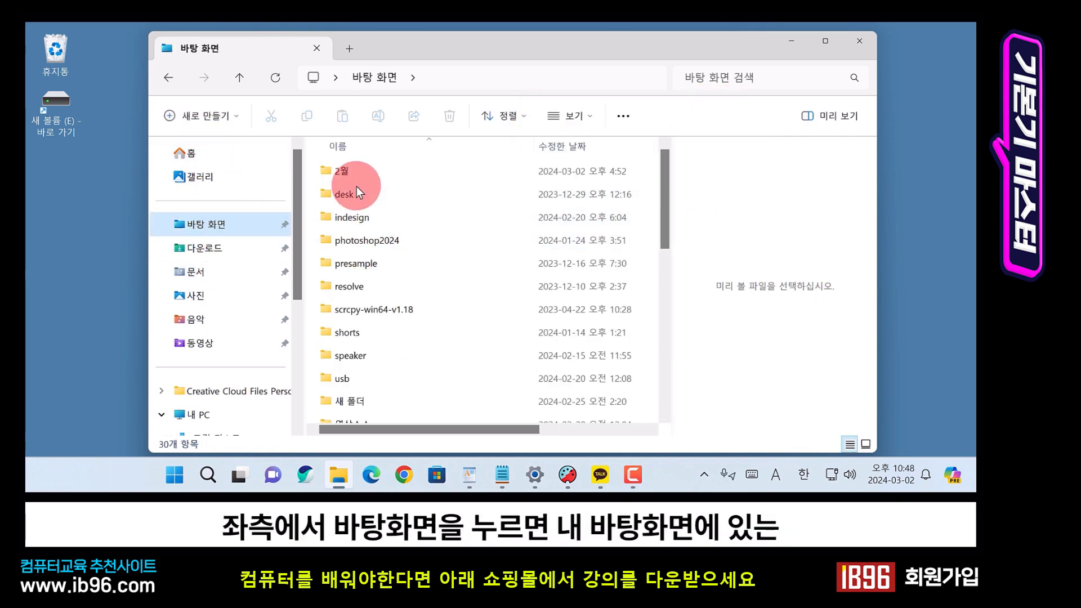
{"action": "scroll", "coordinate": [363, 359], "scroll_direction": "down", "scroll_amount": 4}
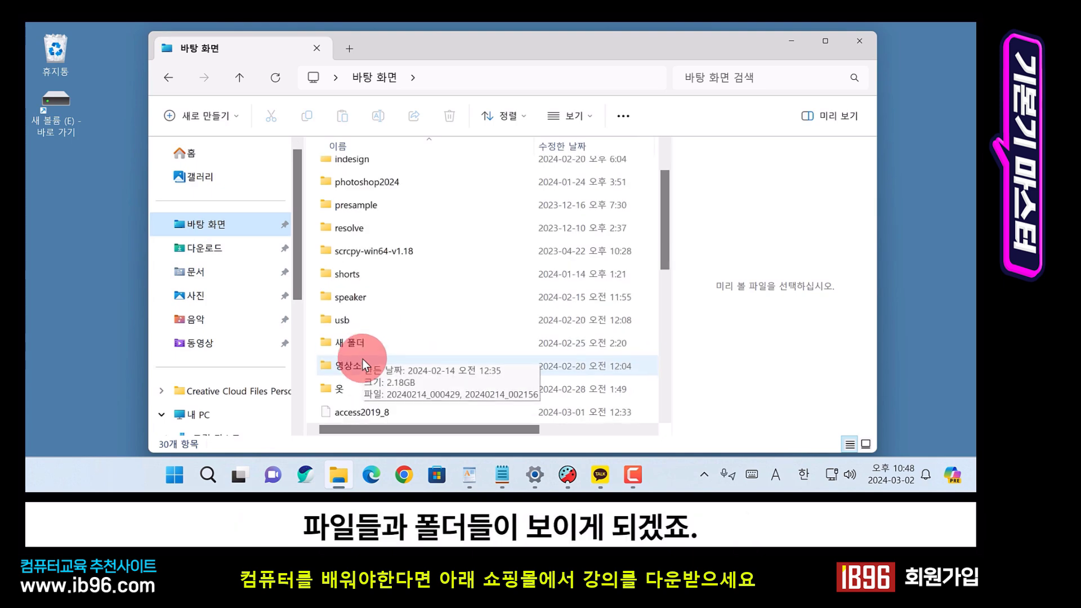
{"action": "scroll", "coordinate": [363, 359], "scroll_direction": "up", "scroll_amount": 4}
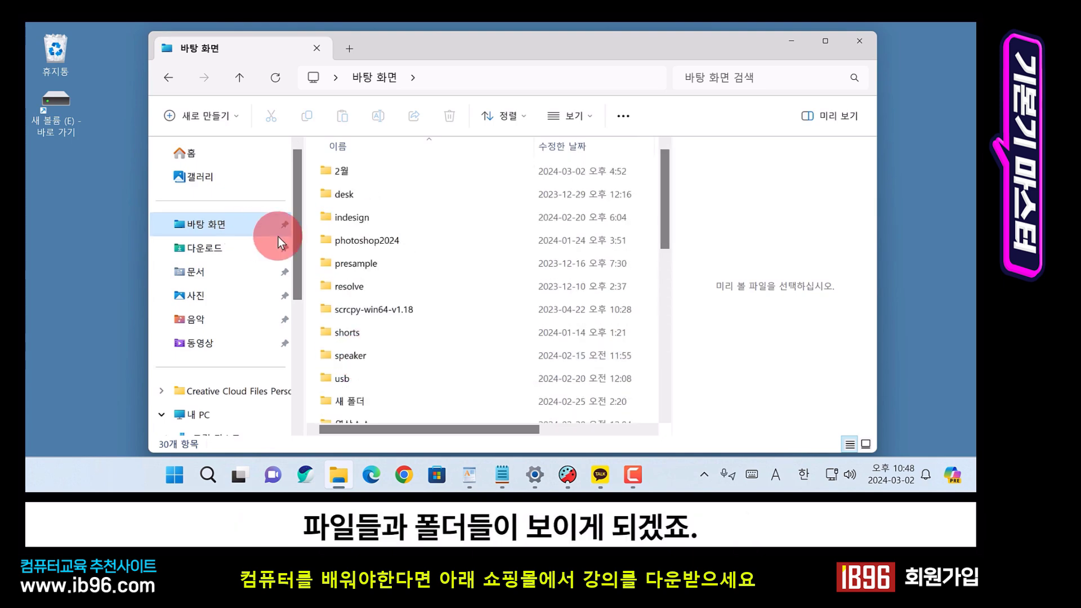
{"action": "left_click", "coordinate": [206, 254]}
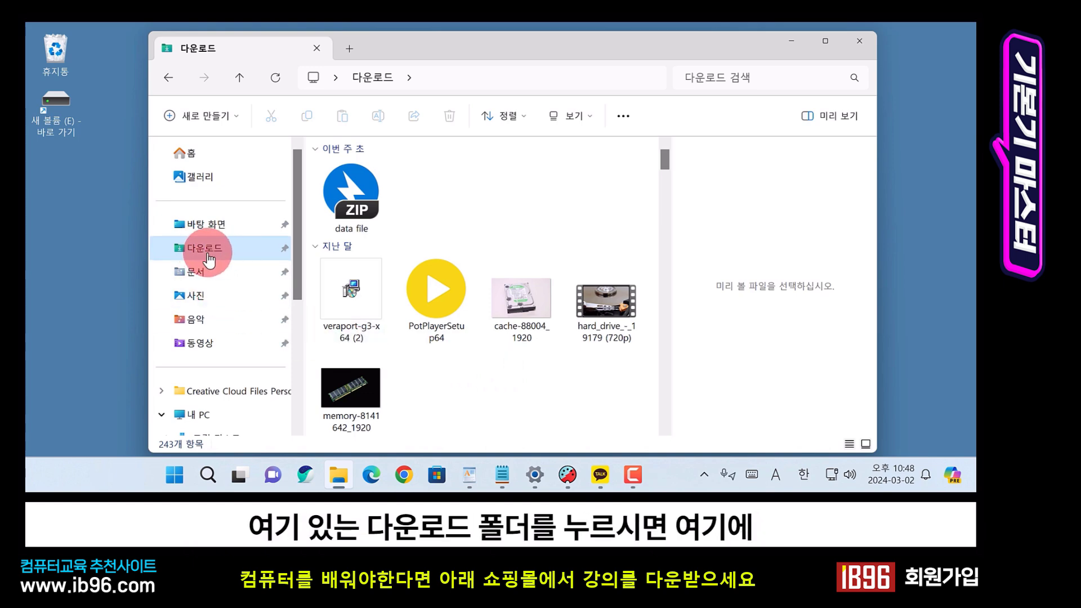
{"action": "left_click", "coordinate": [512, 329]}
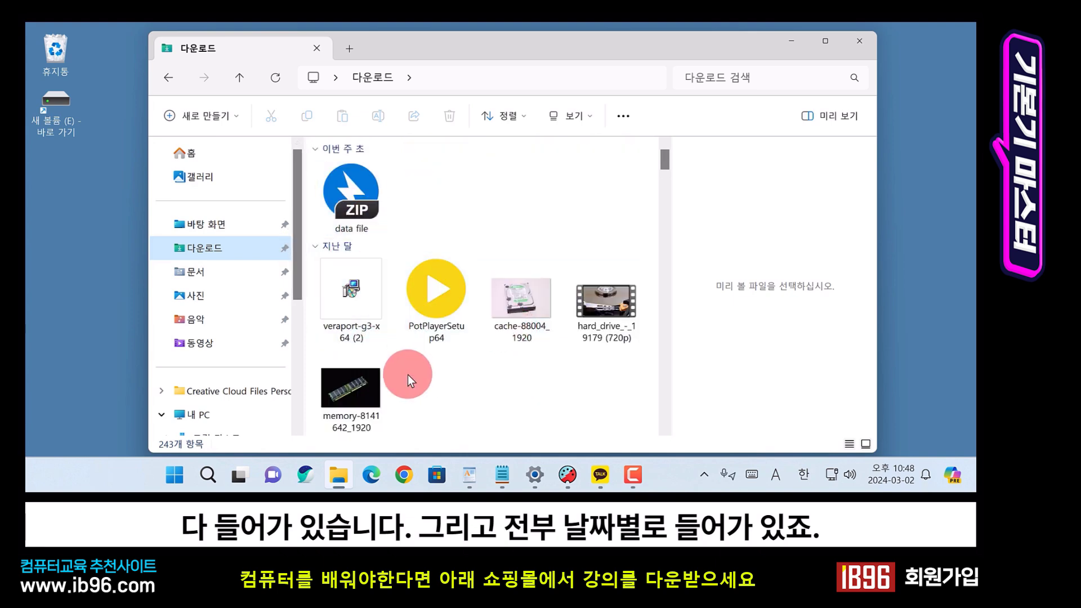
Step: View the contents of the 바탕 화면, 문서 and 사진 folders one after another
{"action": "left_click", "coordinate": [219, 224]}
{"action": "left_click", "coordinate": [224, 274]}
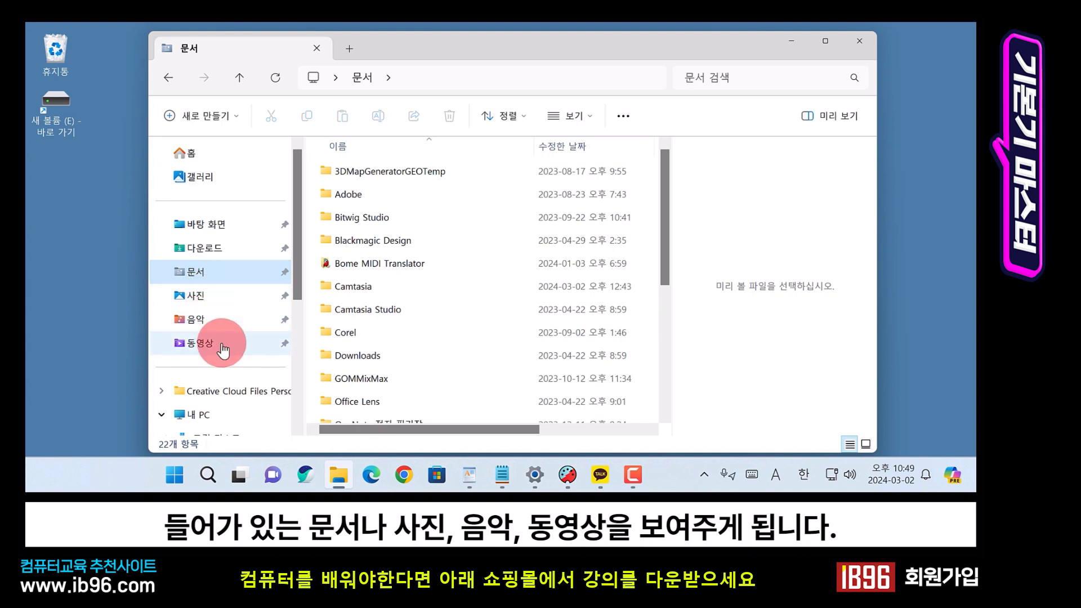
{"action": "scroll", "coordinate": [241, 363], "scroll_direction": "down", "scroll_amount": 1}
{"action": "left_click", "coordinate": [243, 243]}
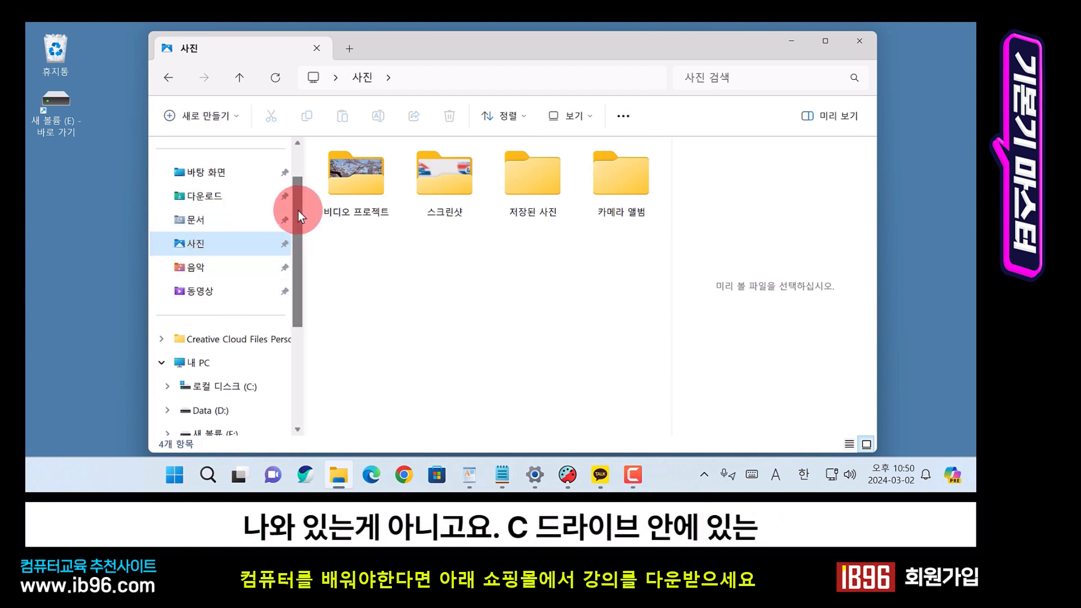
Step: Go to 로컬 디스크 (C:), open the 사용자 folder and open the current account's profile folder inside it
{"action": "scroll", "coordinate": [299, 210], "scroll_direction": "down", "scroll_amount": 1}
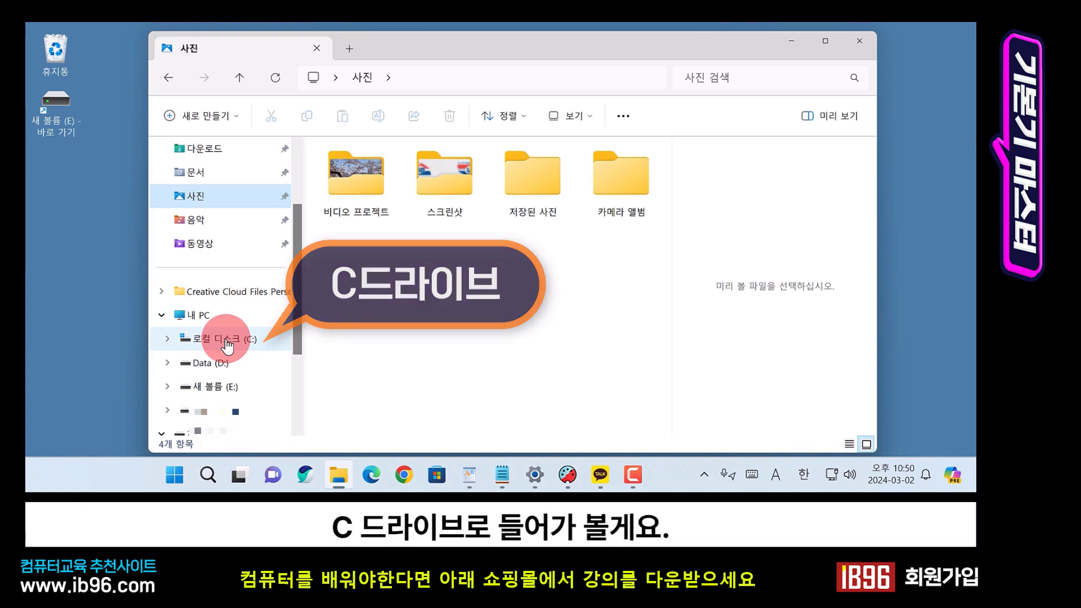
{"action": "left_click", "coordinate": [227, 340]}
{"action": "scroll", "coordinate": [415, 320], "scroll_direction": "down", "scroll_amount": 3}
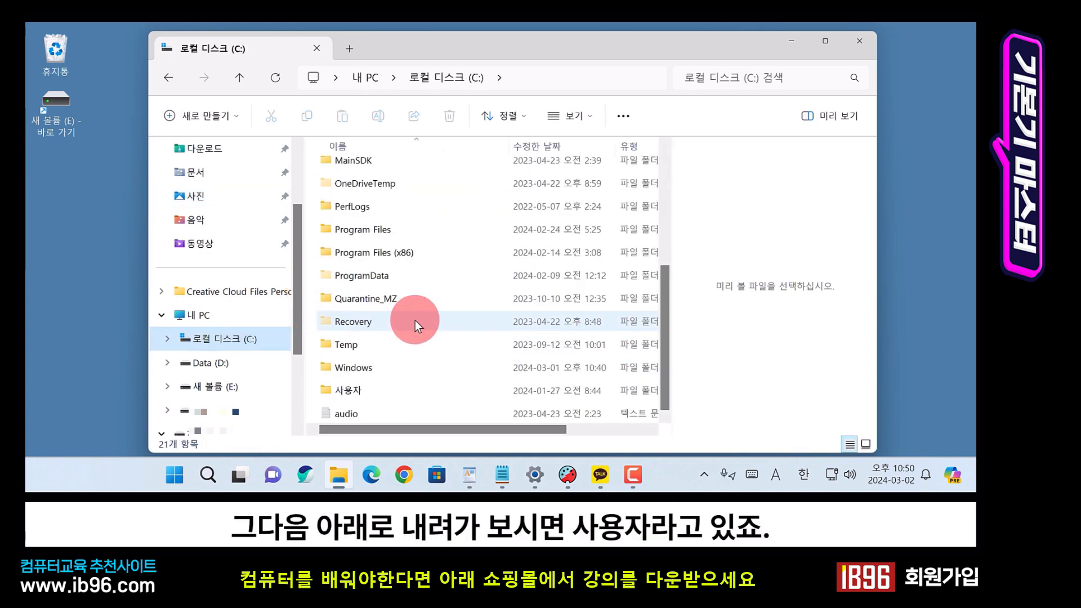
{"action": "double_click", "coordinate": [369, 393]}
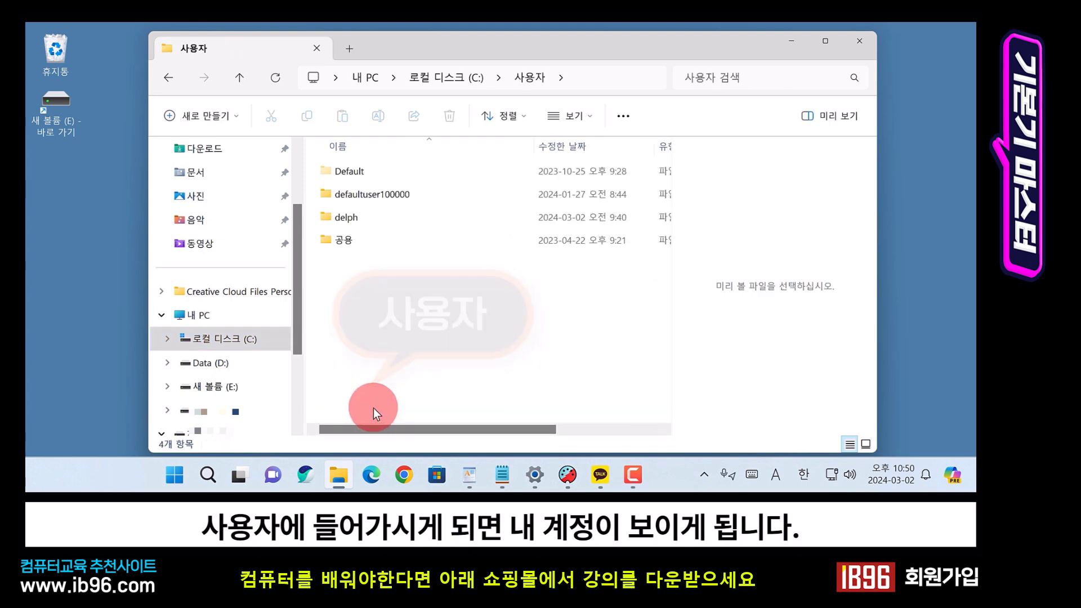
{"action": "double_click", "coordinate": [362, 221]}
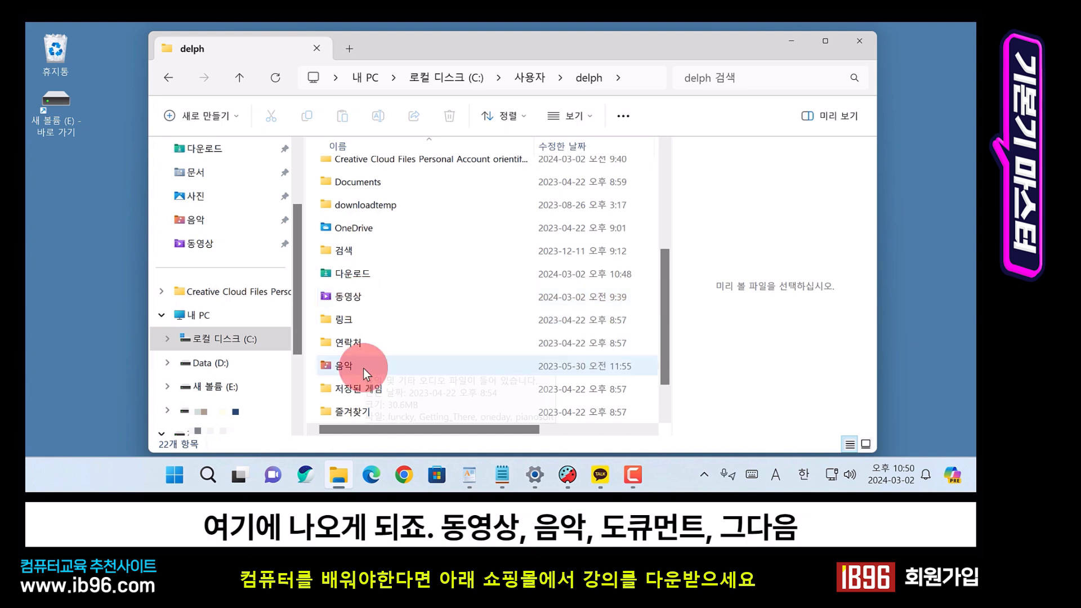
Step: View the contents of the OneDrive folder inside the account's profile folder and return to the profile folder
{"action": "scroll", "coordinate": [386, 204], "scroll_direction": "up", "scroll_amount": 1}
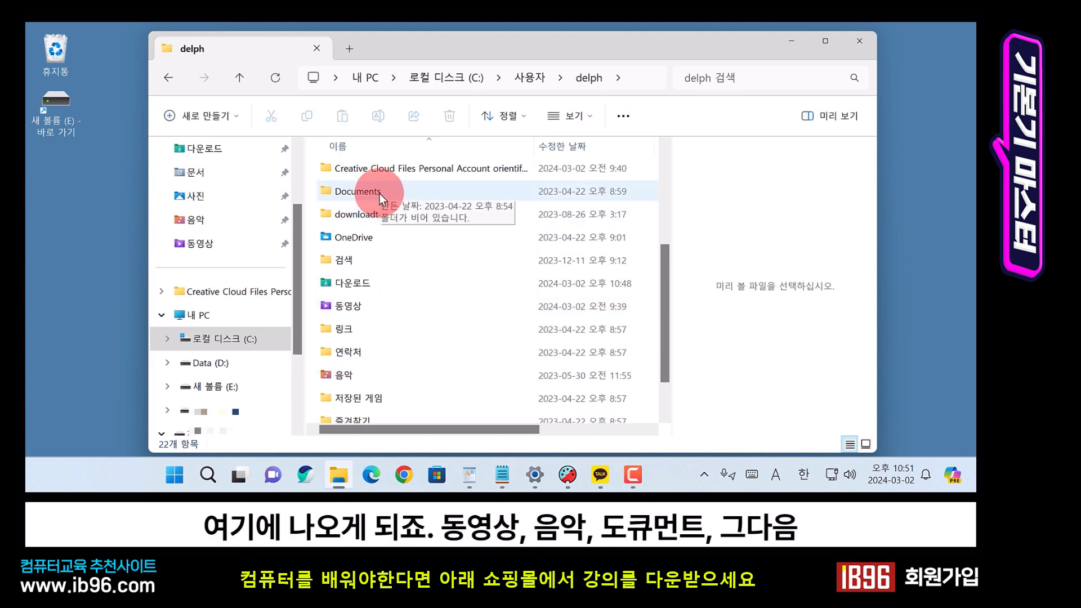
{"action": "double_click", "coordinate": [376, 238]}
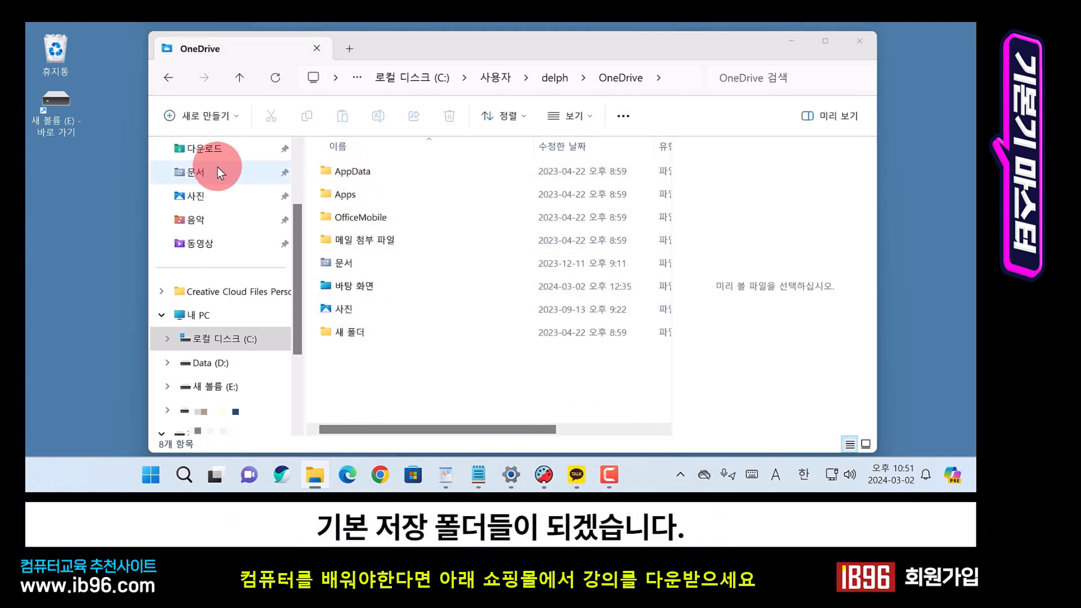
{"action": "key", "text": "alt+Left"}
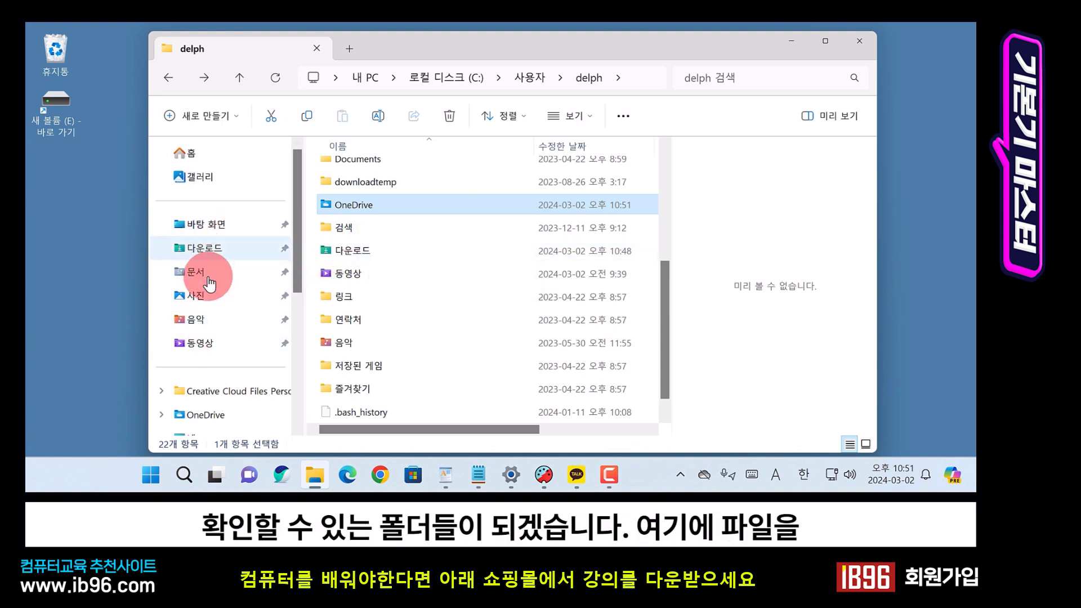
Step: Show the drives connected to the computer under 내 PC
{"action": "scroll", "coordinate": [208, 169], "scroll_direction": "down", "scroll_amount": 2}
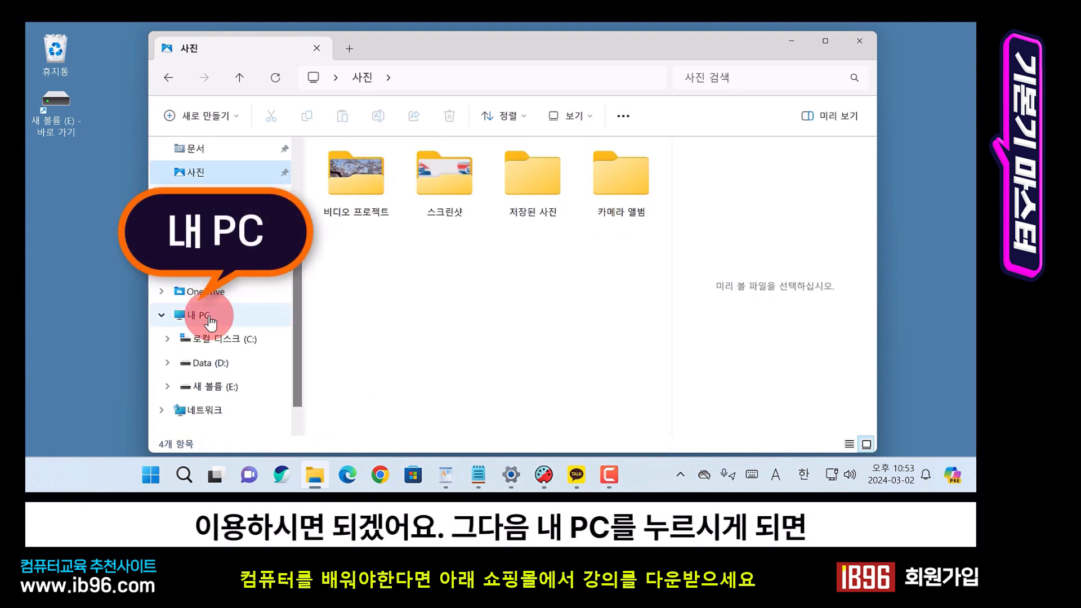
{"action": "left_click", "coordinate": [207, 318]}
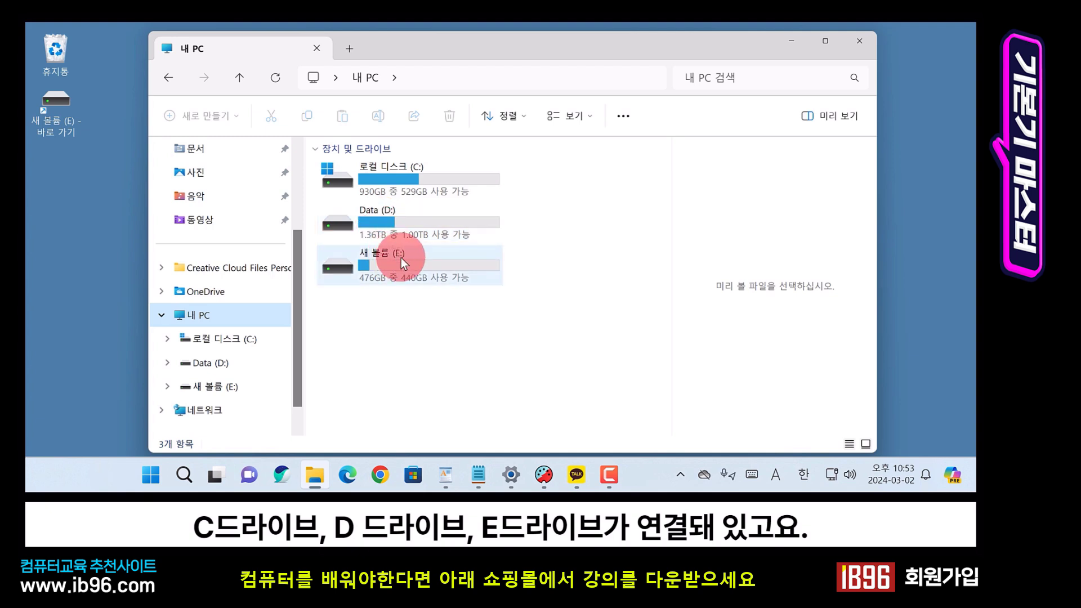
{"action": "left_click", "coordinate": [531, 356]}
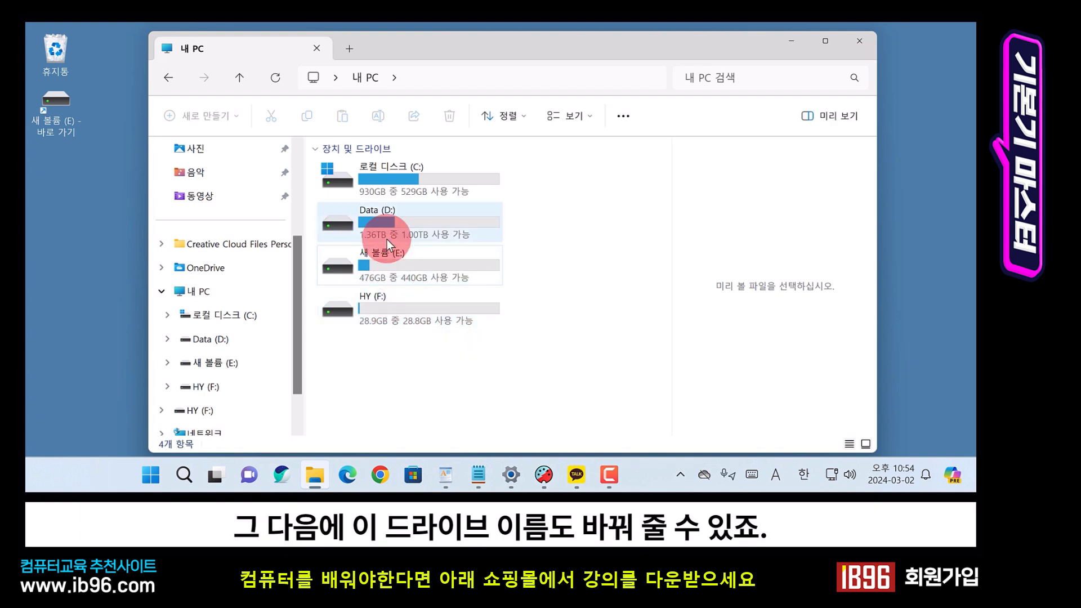
Step: Open the name of 로컬 디스크 (C:) for editing in the drive list and leave it without entering a new name
{"action": "left_click", "coordinate": [387, 166]}
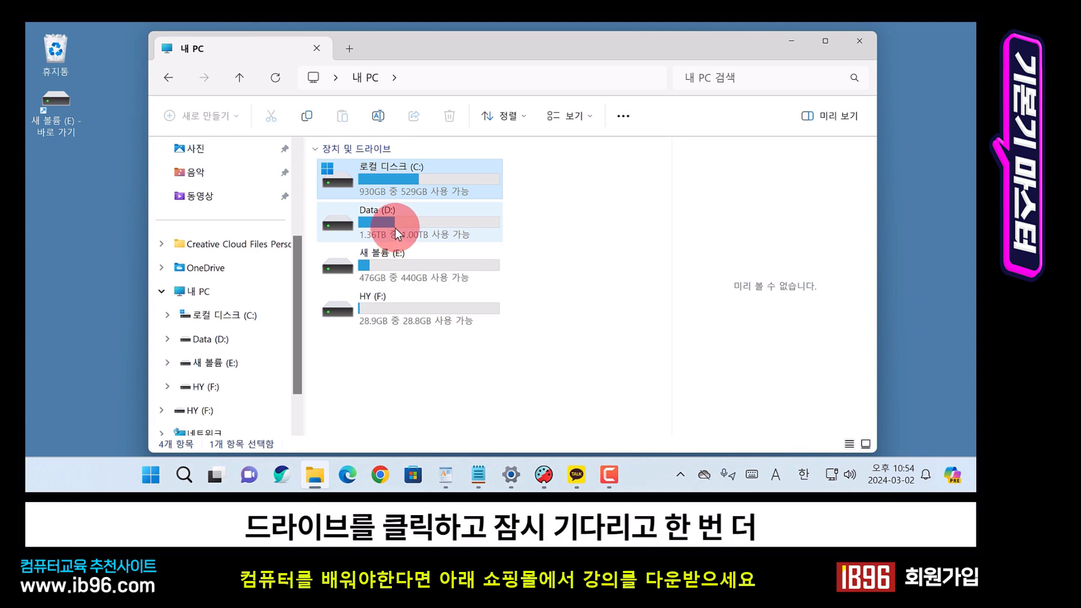
{"action": "left_click", "coordinate": [390, 168]}
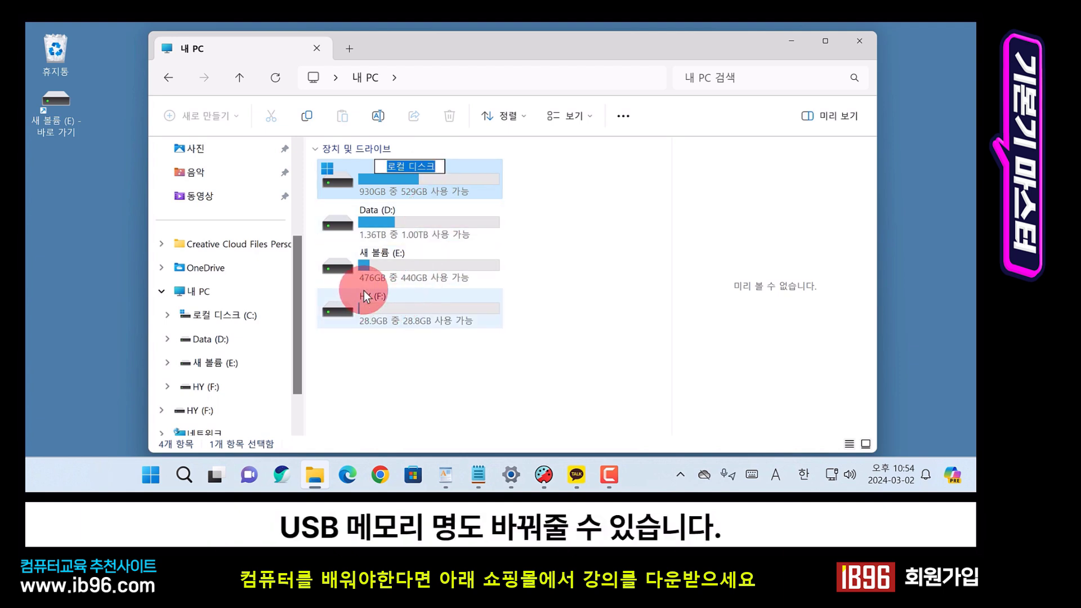
{"action": "left_click", "coordinate": [519, 251]}
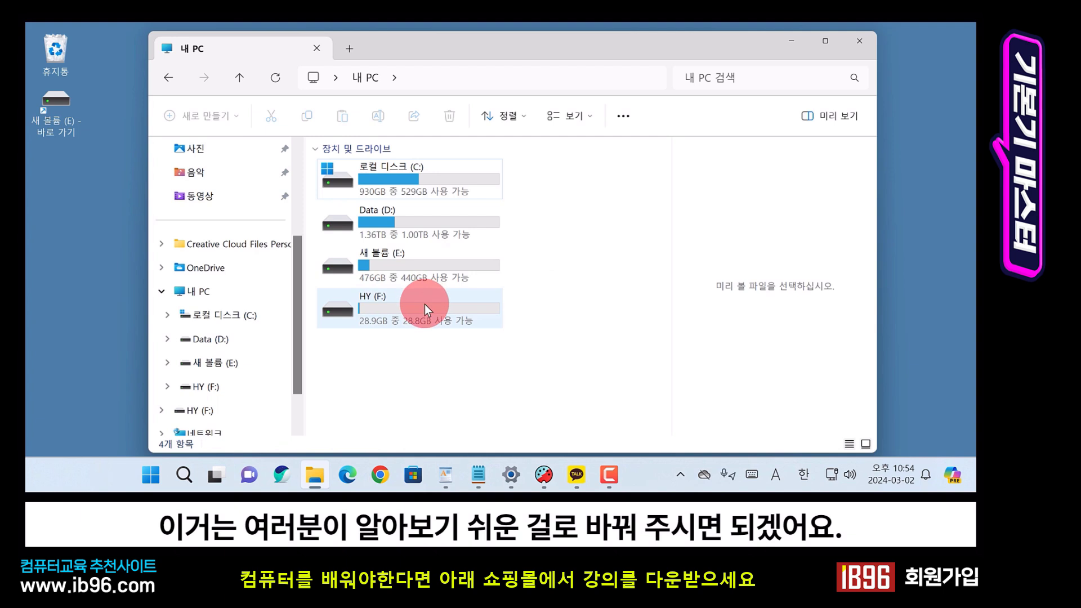
Step: Go to the Data (D:) drive and open the 강좌사진&사운드 folder
{"action": "left_click", "coordinate": [264, 274]}
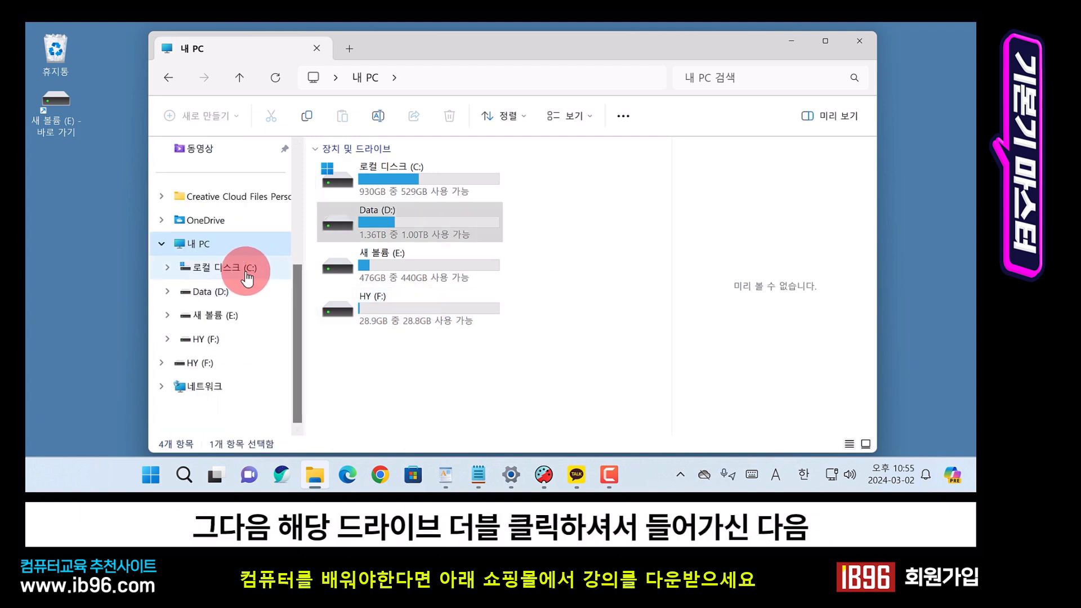
{"action": "left_click", "coordinate": [233, 292]}
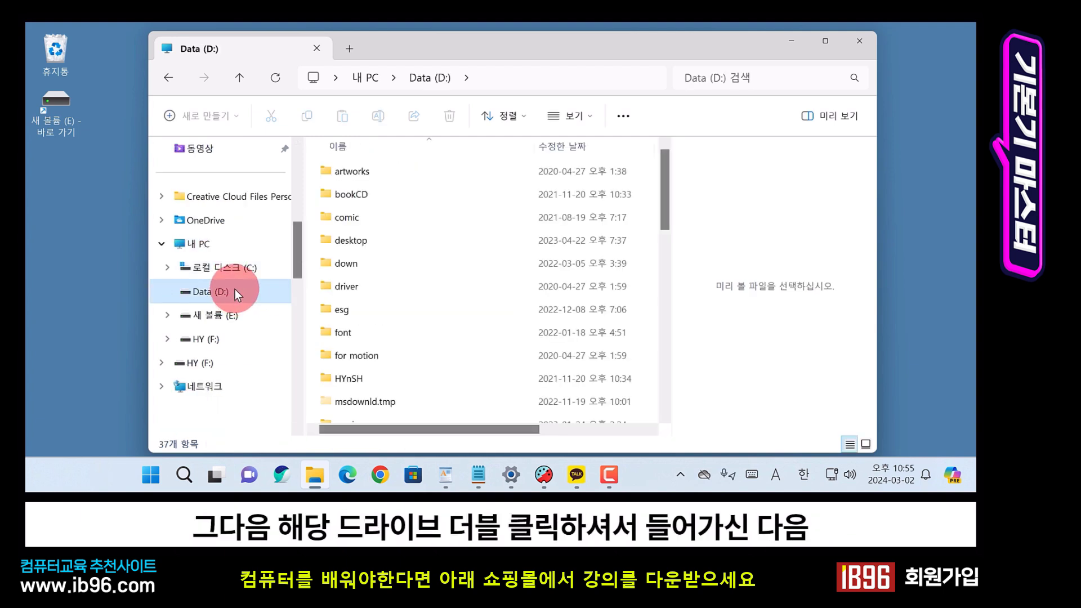
{"action": "scroll", "coordinate": [393, 338], "scroll_direction": "down", "scroll_amount": 10}
{"action": "left_click", "coordinate": [398, 410]}
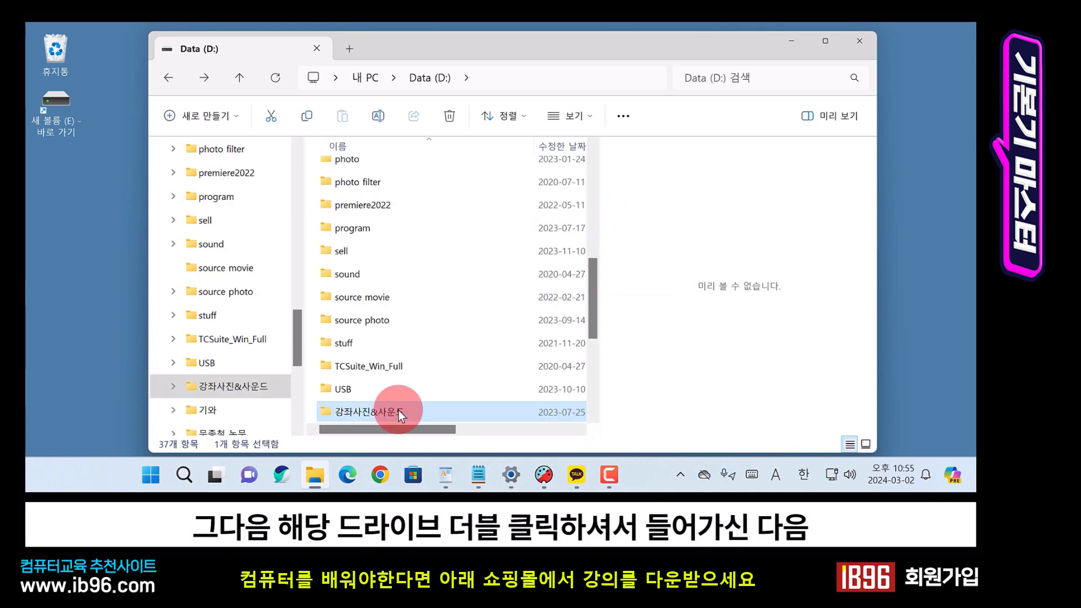
{"action": "double_click", "coordinate": [398, 410]}
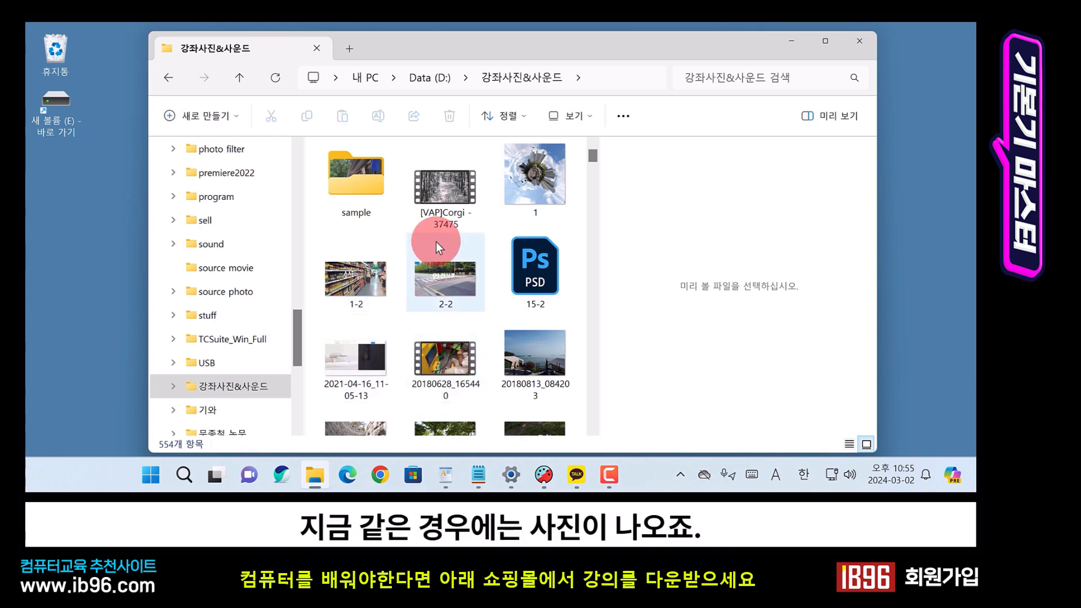
Step: Preview the photo 20180813_084203 and toggle the preview pane off and on again
{"action": "left_click", "coordinate": [521, 354]}
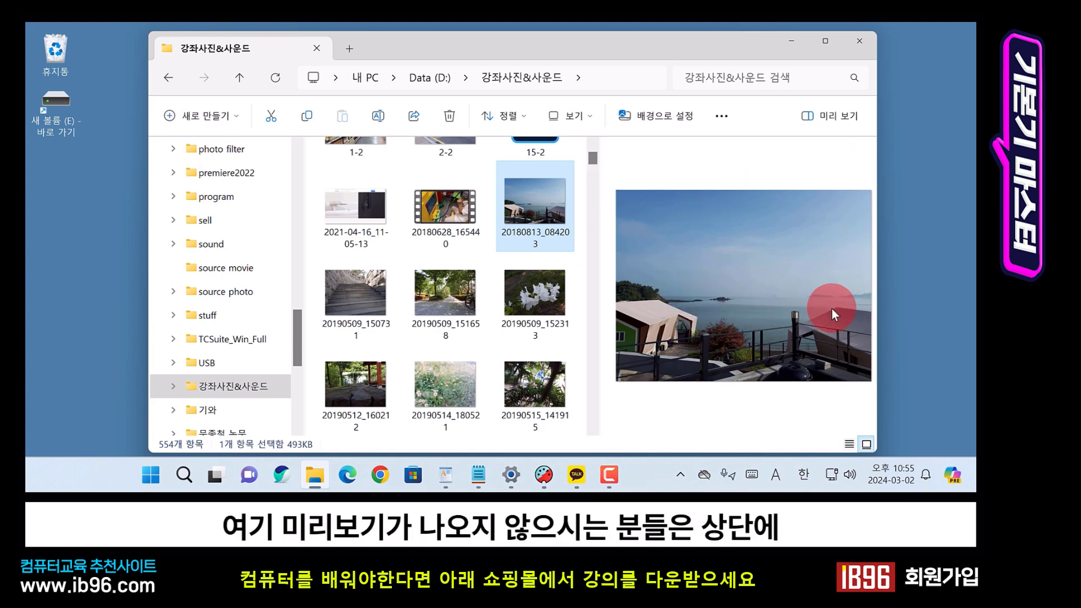
{"action": "left_click", "coordinate": [832, 116]}
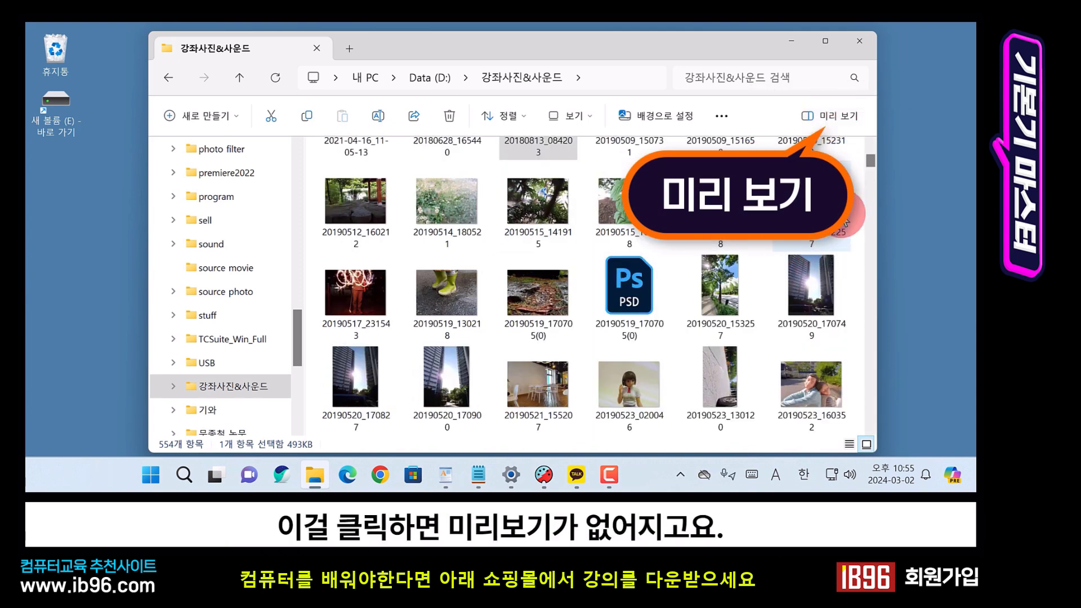
{"action": "left_click", "coordinate": [830, 121]}
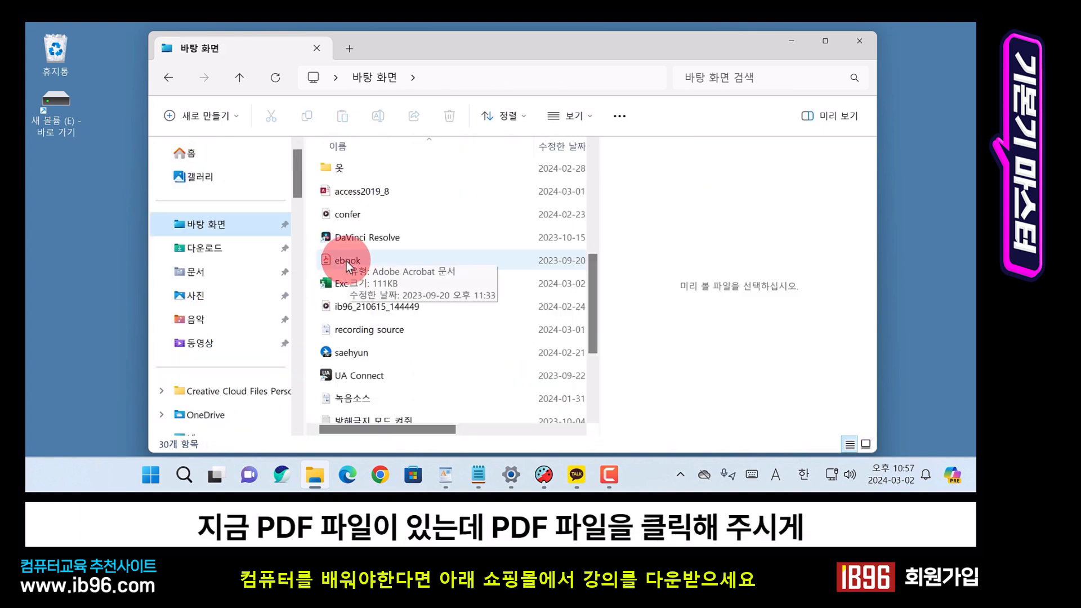
Step: Preview the ebook, recording source and ib96_210615_144449 files in the 바탕 화면 folder
{"action": "left_click", "coordinate": [346, 259]}
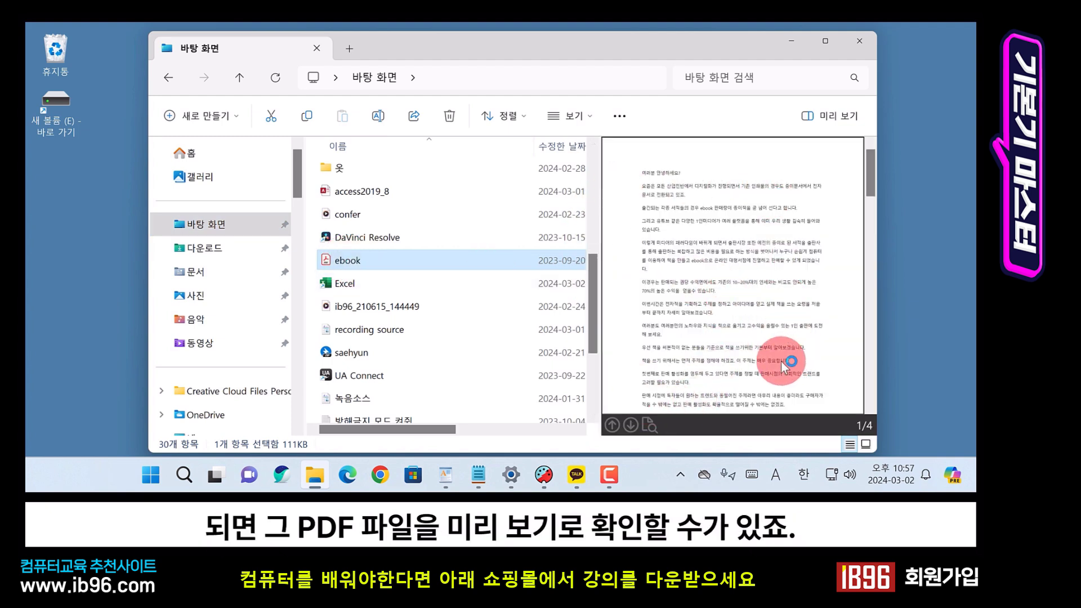
{"action": "left_click", "coordinate": [383, 331]}
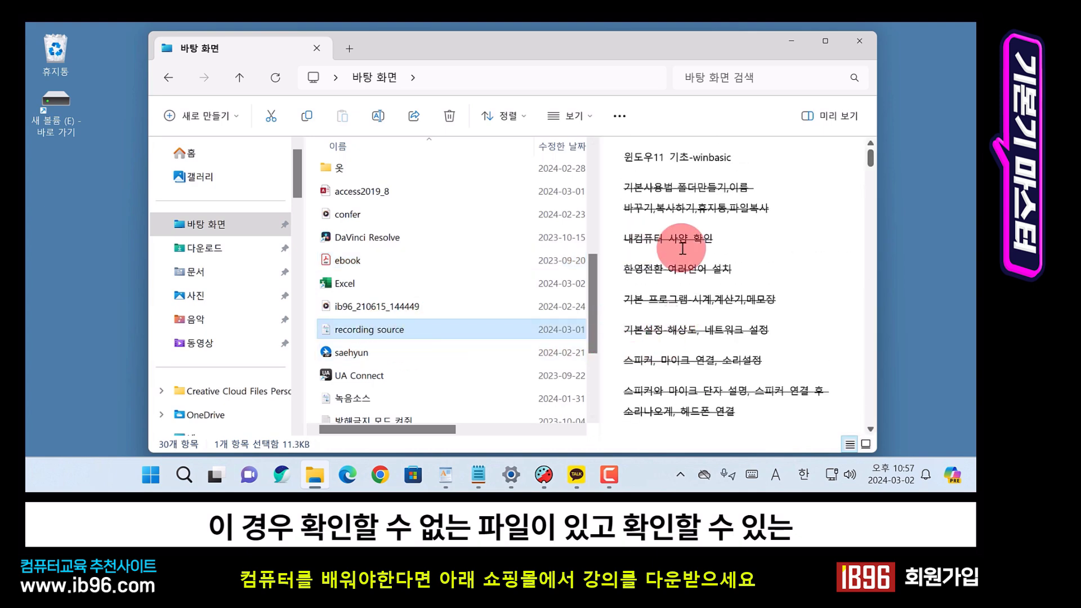
{"action": "left_click", "coordinate": [369, 261]}
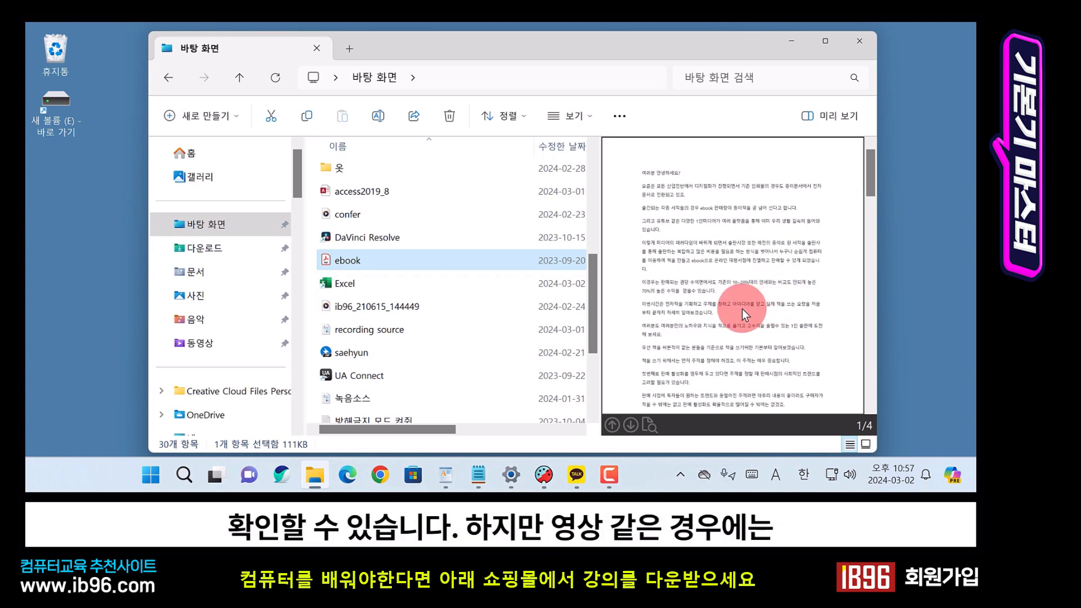
{"action": "left_click", "coordinate": [396, 308]}
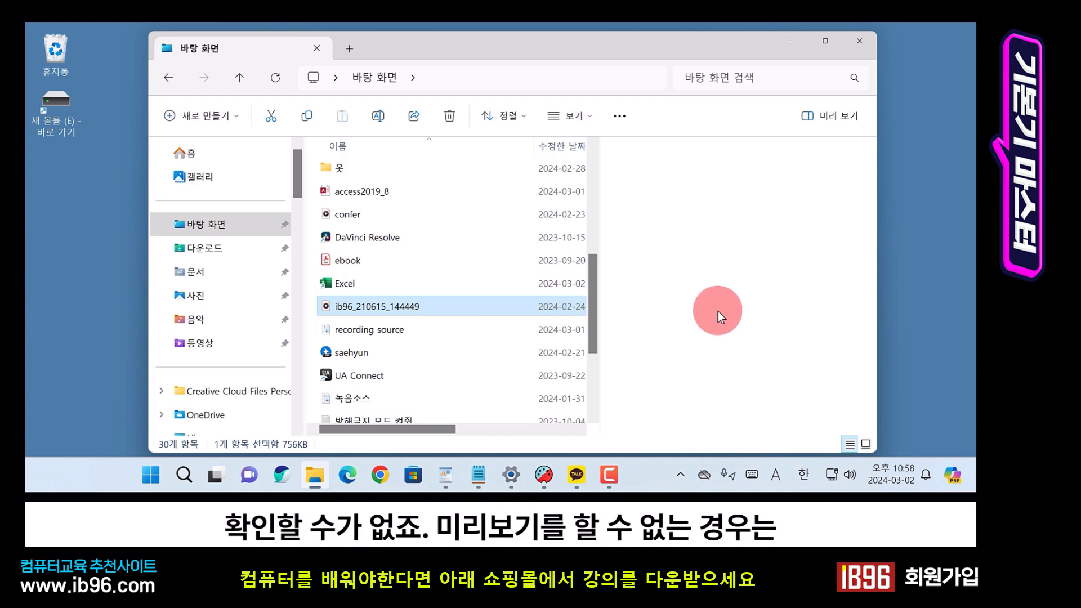
{"action": "key", "text": "a"}
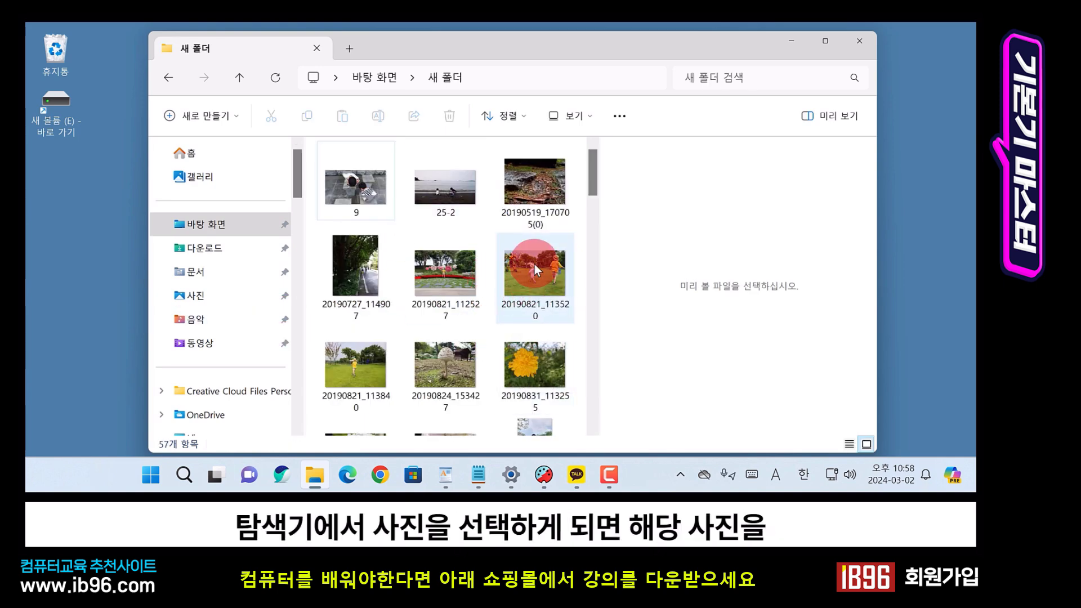
Step: Set the photo 20190821_113520 from 새 폴더 as the desktop background and shift the File Explorer window slightly
{"action": "left_click", "coordinate": [534, 264]}
{"action": "left_click", "coordinate": [670, 275]}
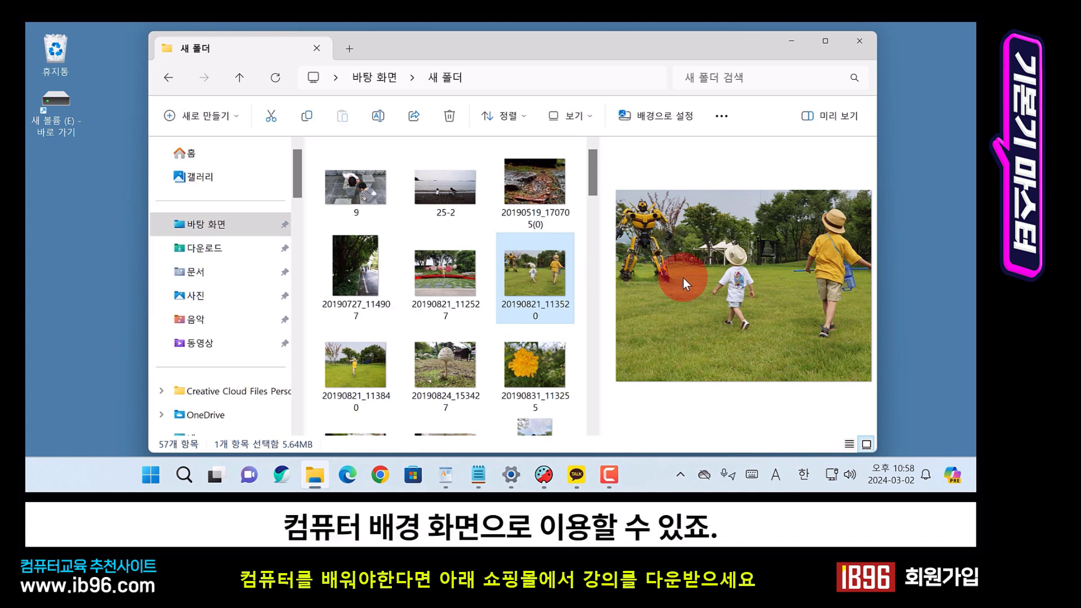
{"action": "left_click", "coordinate": [678, 120]}
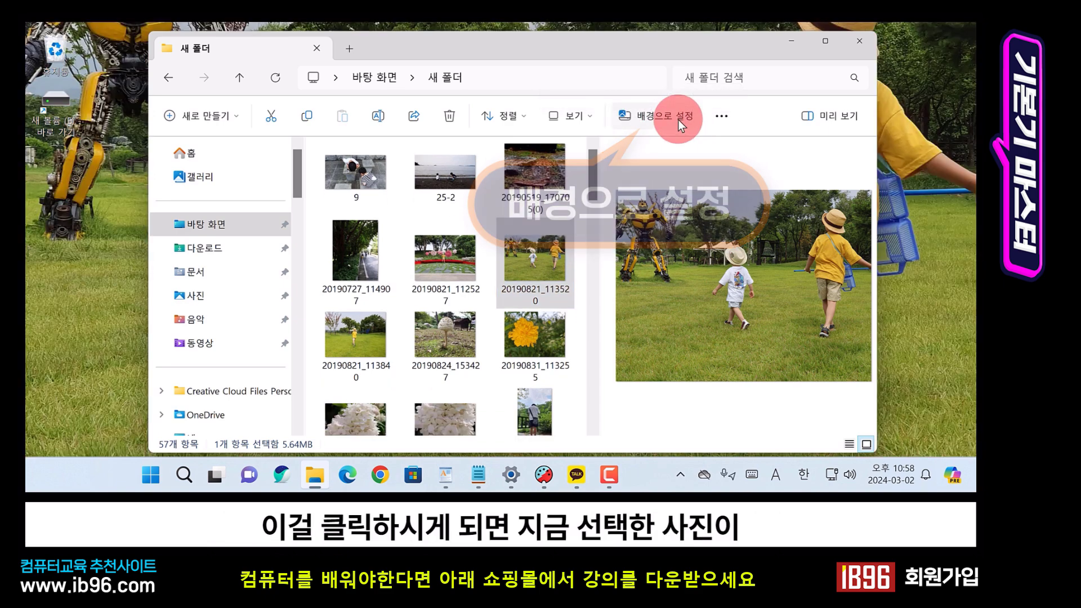
{"action": "mouse_move", "coordinate": [522, 40]}
{"action": "left_mouse_down"}
{"action": "mouse_move", "coordinate": [513, 373]}
{"action": "mouse_move", "coordinate": [540, 184]}
{"action": "mouse_move", "coordinate": [540, 37]}
{"action": "left_mouse_up"}
{"action": "left_click", "coordinate": [690, 227]}
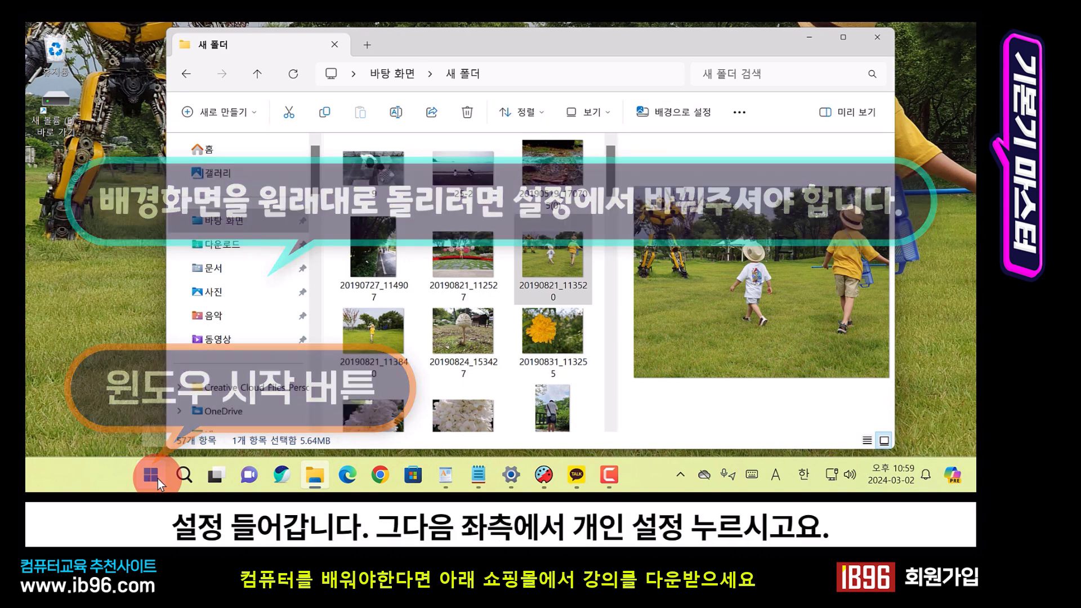
Step: Switch to Windows Settings and open the 배경 page under 개인 설정
{"action": "left_click", "coordinate": [158, 479]}
{"action": "left_click", "coordinate": [679, 119]}
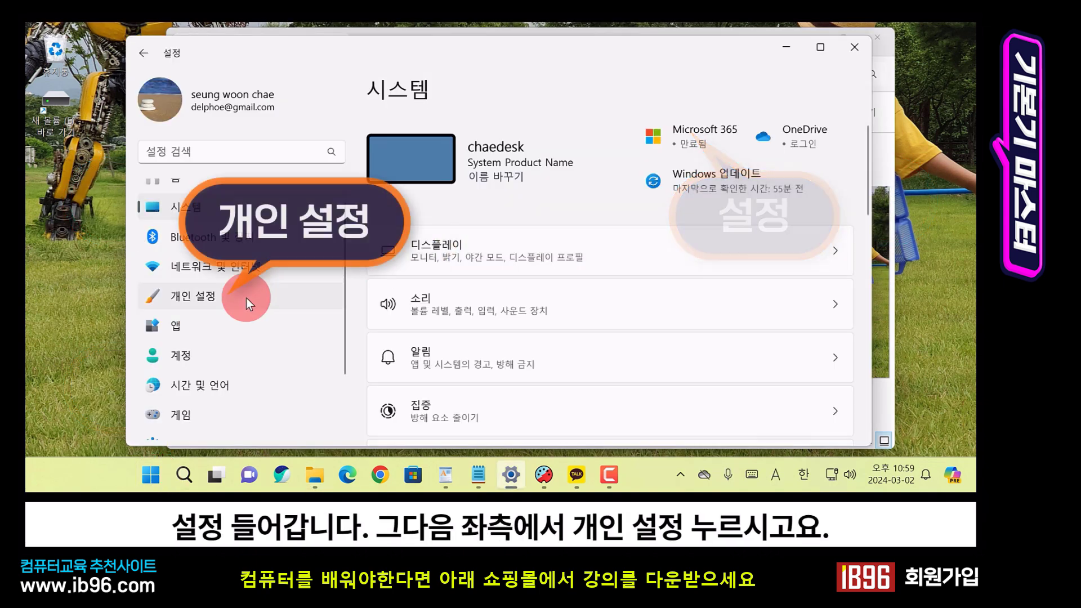
{"action": "left_click", "coordinate": [196, 299]}
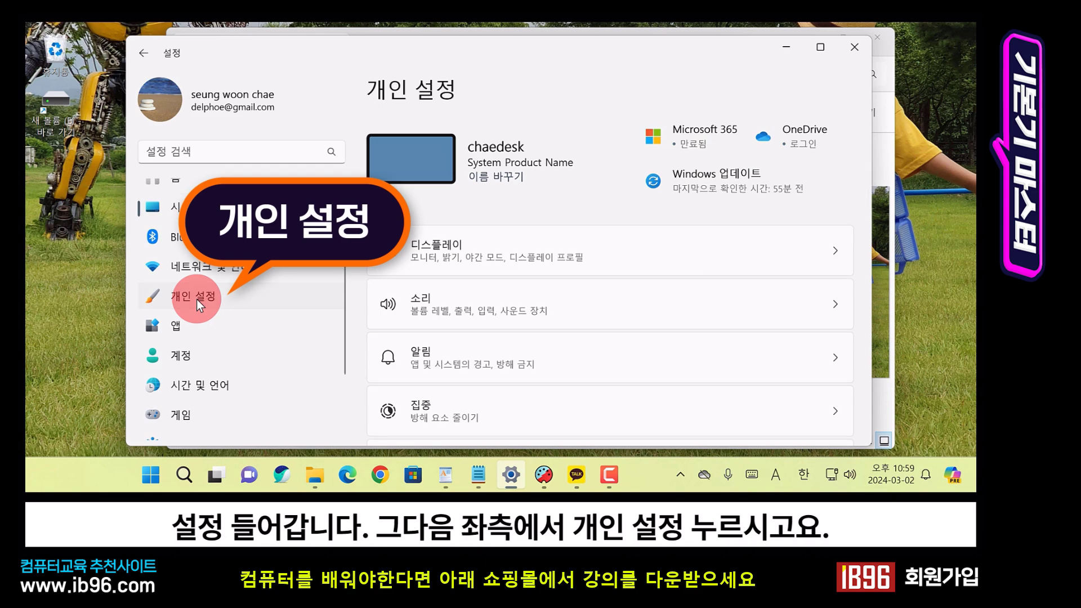
{"action": "scroll", "coordinate": [484, 259], "scroll_direction": "down", "scroll_amount": 3}
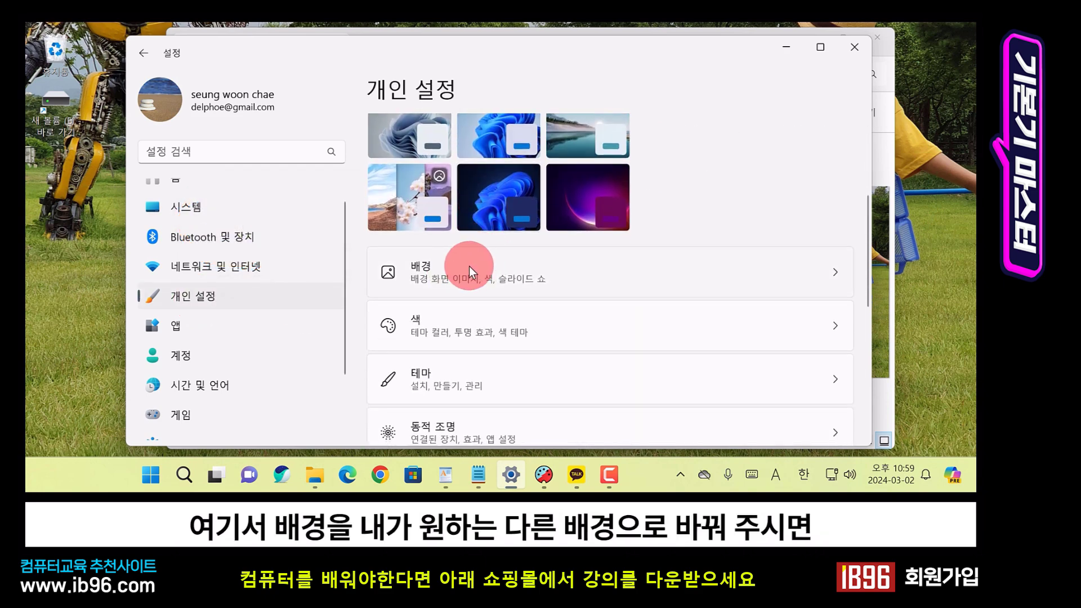
{"action": "left_click", "coordinate": [469, 266]}
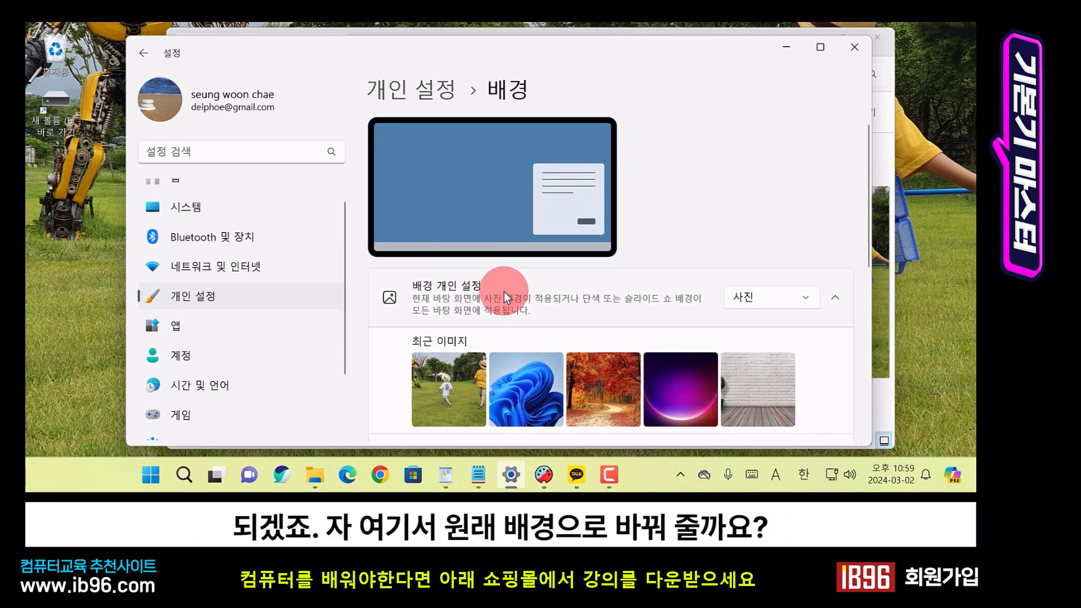
Step: Change the desktop background type to 단색 and close the Settings window
{"action": "scroll", "coordinate": [534, 288], "scroll_direction": "down", "scroll_amount": 2}
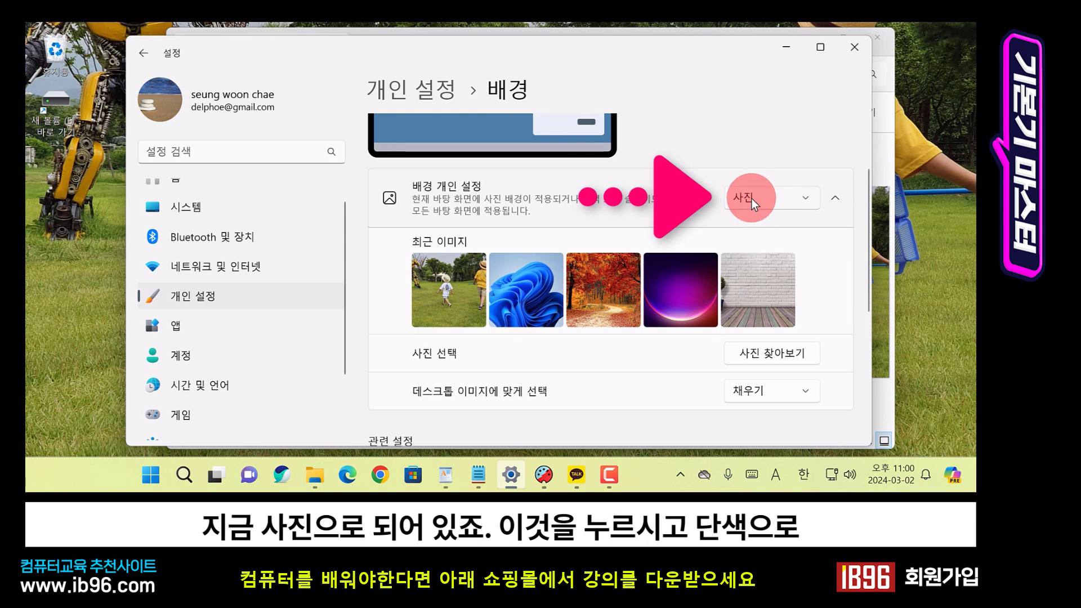
{"action": "left_click", "coordinate": [776, 201]}
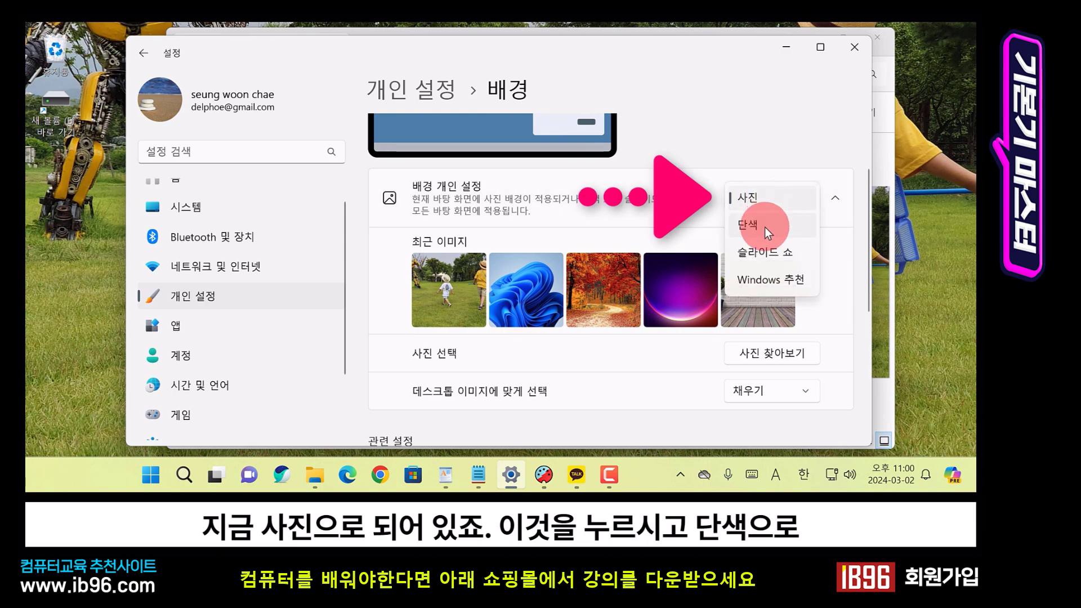
{"action": "left_click", "coordinate": [765, 226]}
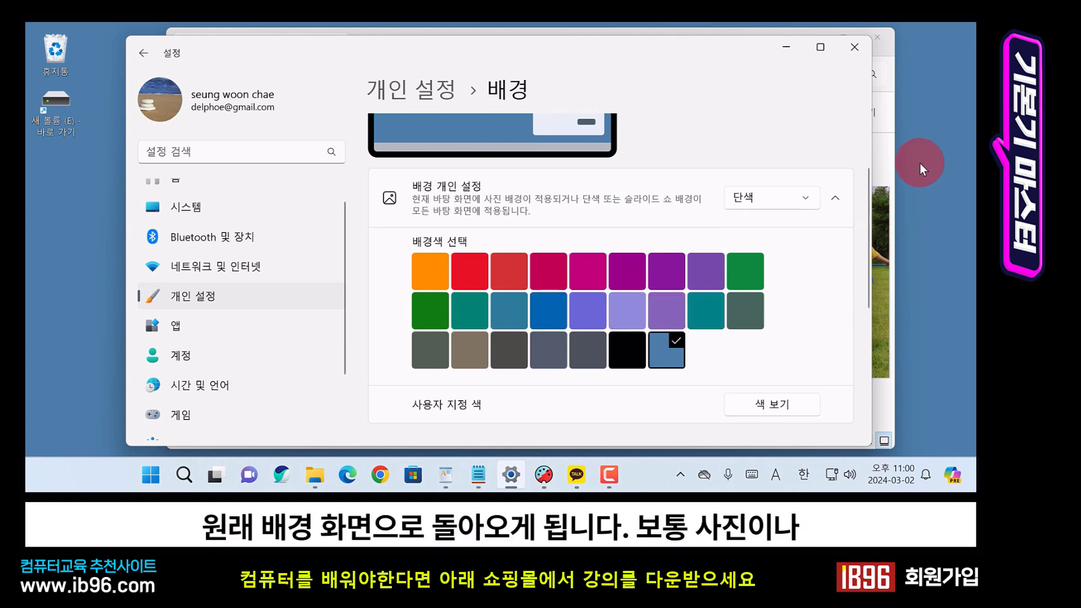
{"action": "left_click", "coordinate": [856, 48]}
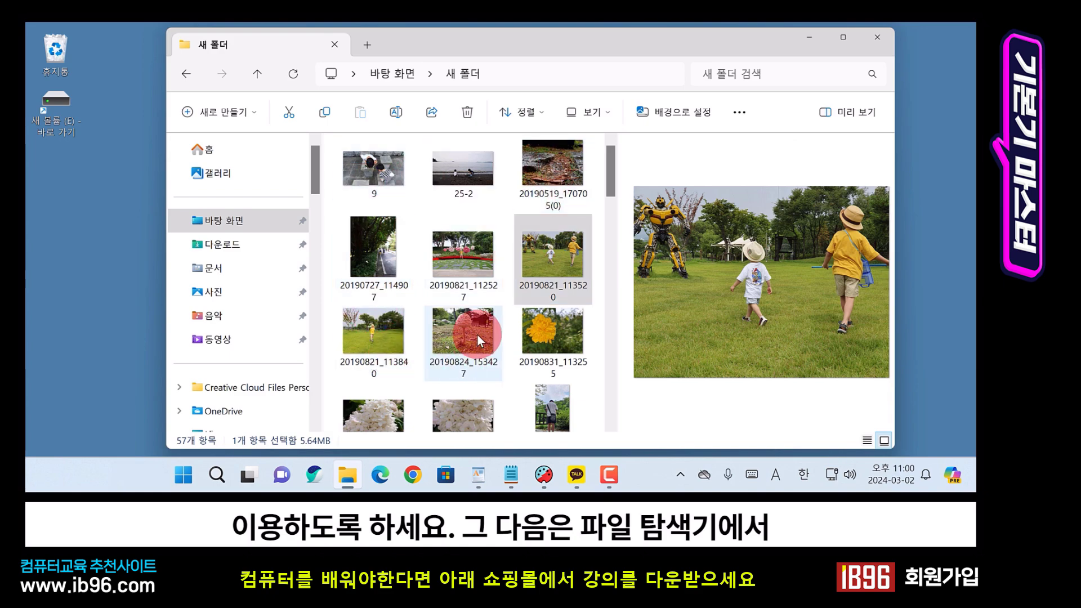
Step: Look through the photo thumbnails further down in 새 폴더
{"action": "scroll", "coordinate": [496, 310], "scroll_direction": "down", "scroll_amount": 5}
{"action": "scroll", "coordinate": [496, 310], "scroll_direction": "up", "scroll_amount": 5}
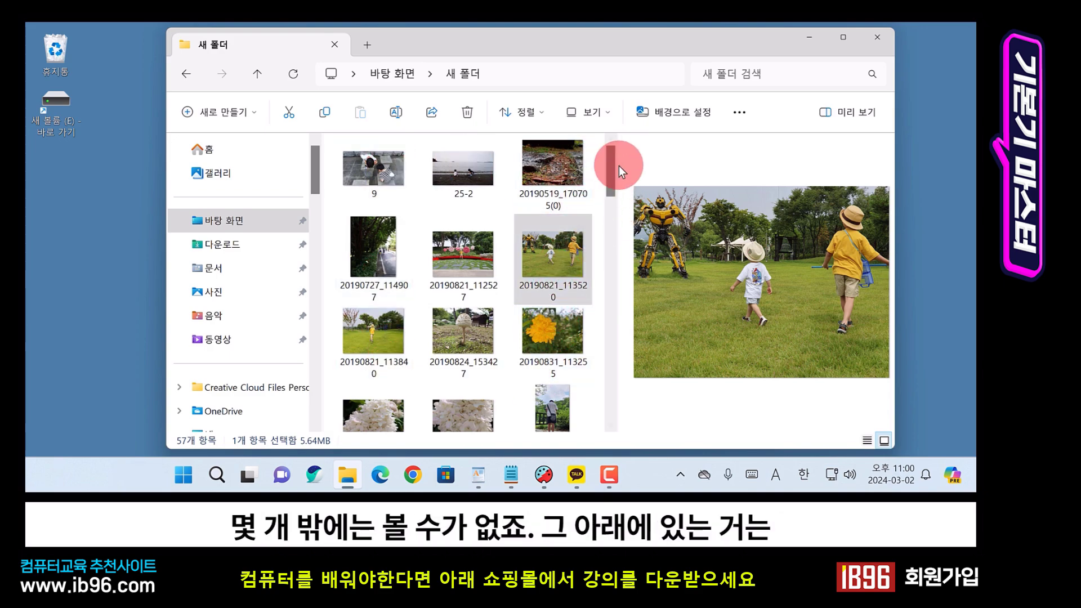
{"action": "mouse_move", "coordinate": [611, 164]}
{"action": "left_mouse_down"}
{"action": "mouse_move", "coordinate": [615, 247]}
{"action": "mouse_move", "coordinate": [610, 151]}
{"action": "left_mouse_up"}
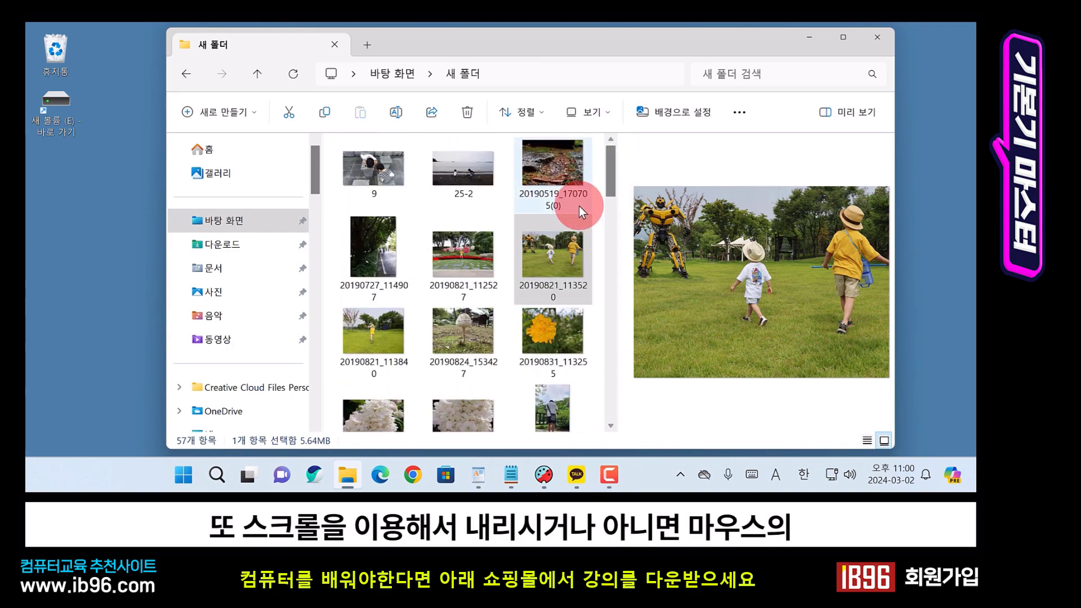
{"action": "left_click", "coordinate": [555, 236]}
{"action": "mouse_move", "coordinate": [551, 246]}
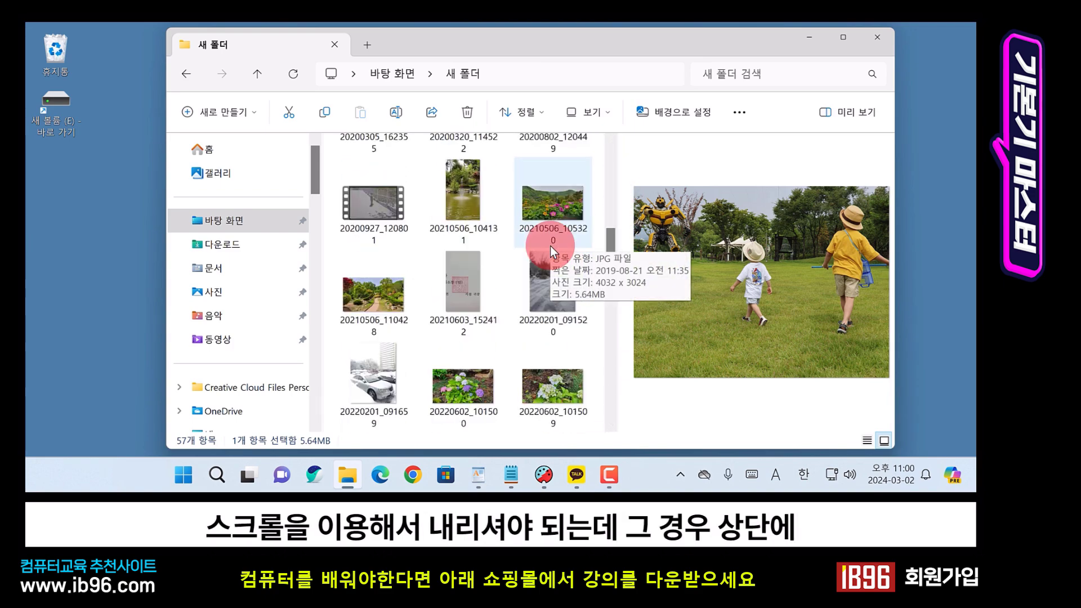
Step: Switch the display of 새 폴더 to 작은 아이콘 and then to 목록
{"action": "left_click", "coordinate": [610, 115]}
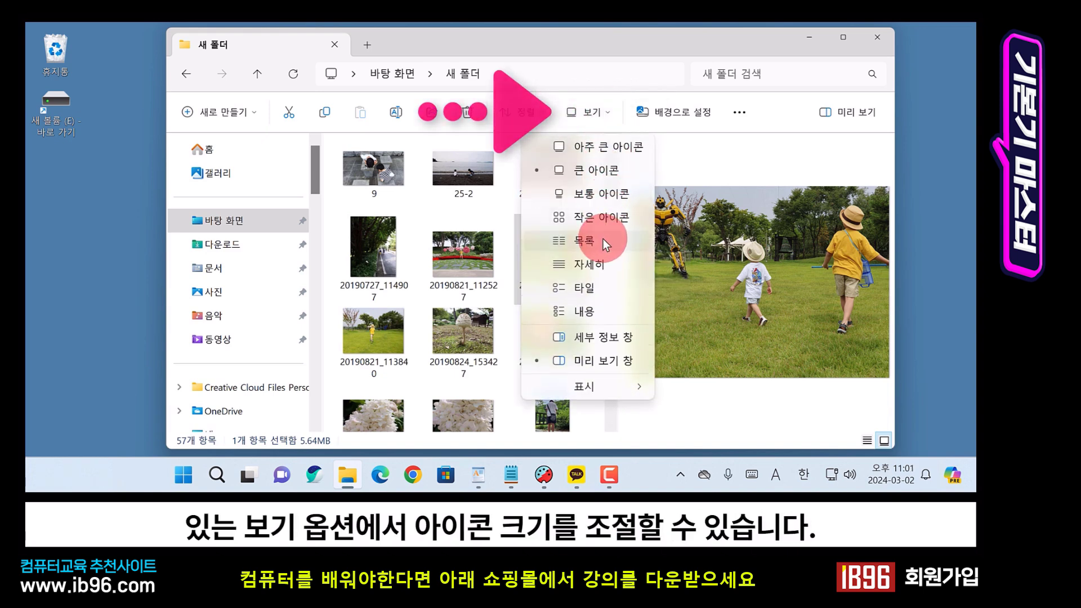
{"action": "left_click", "coordinate": [606, 225]}
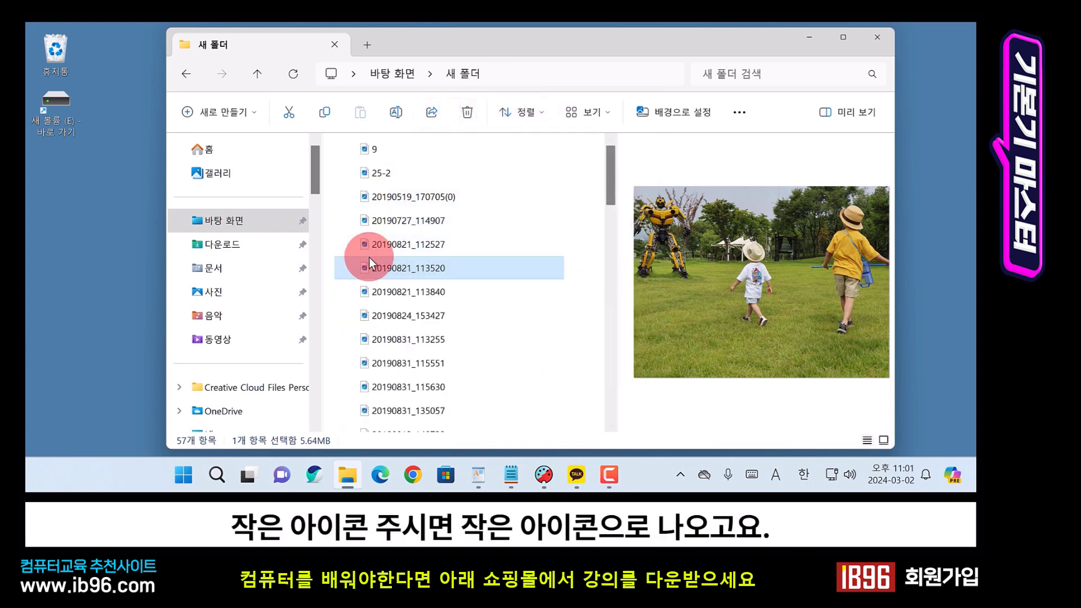
{"action": "left_click", "coordinate": [609, 112]}
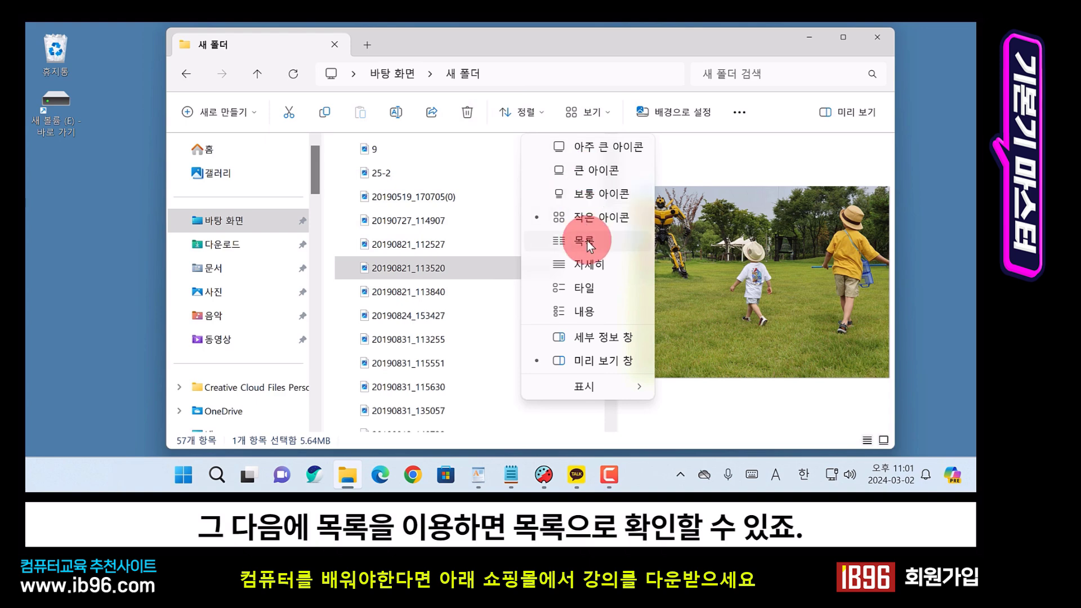
{"action": "left_click", "coordinate": [587, 241]}
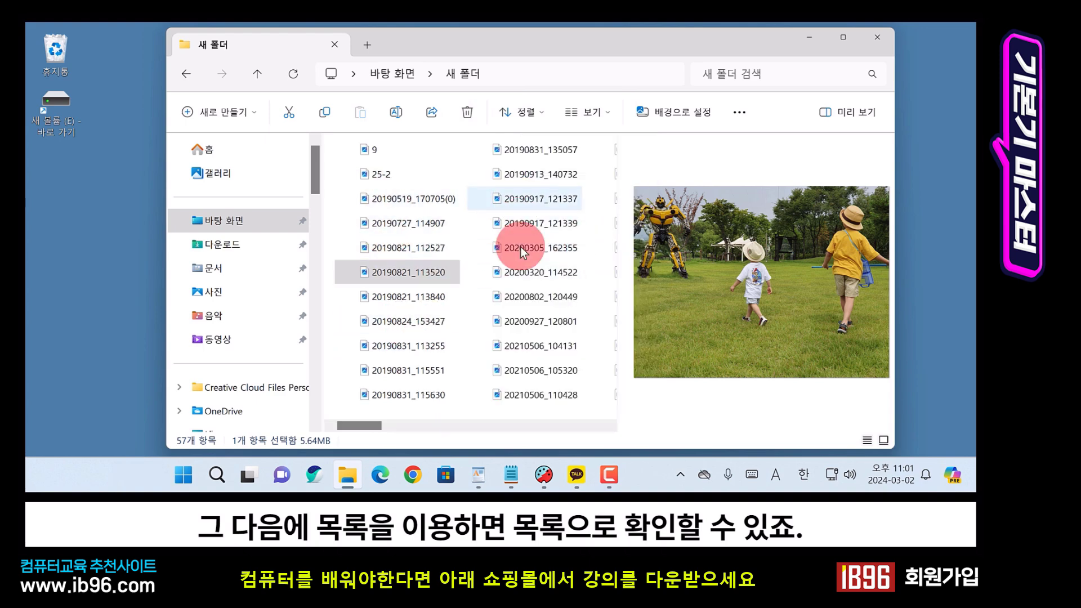
Step: Display 새 폴더 in the 자세히 layout and widen the file list against the preview area
{"action": "left_click", "coordinate": [606, 114]}
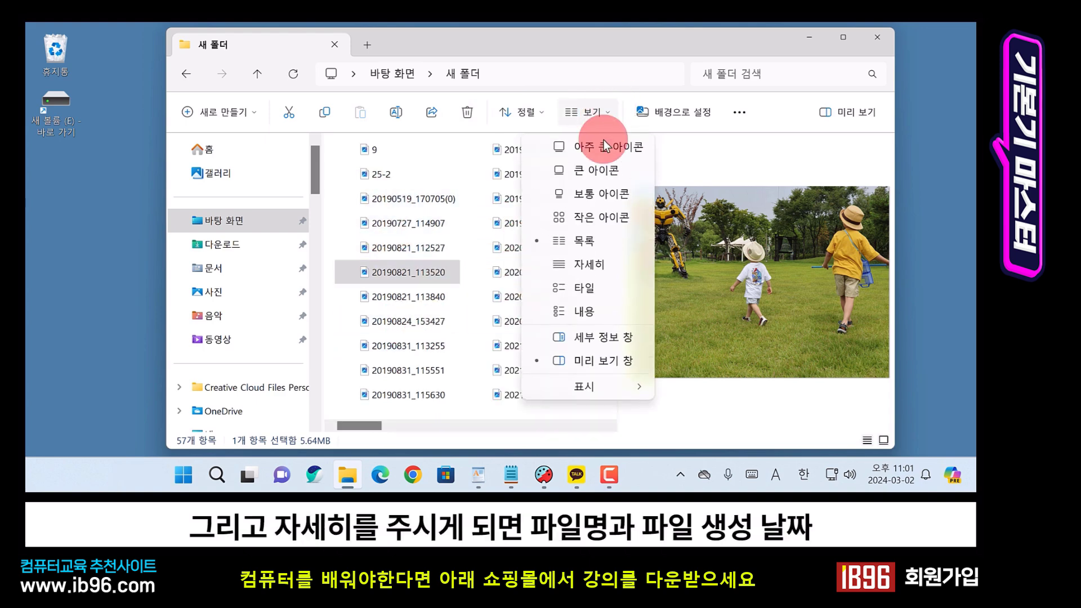
{"action": "left_click", "coordinate": [603, 265]}
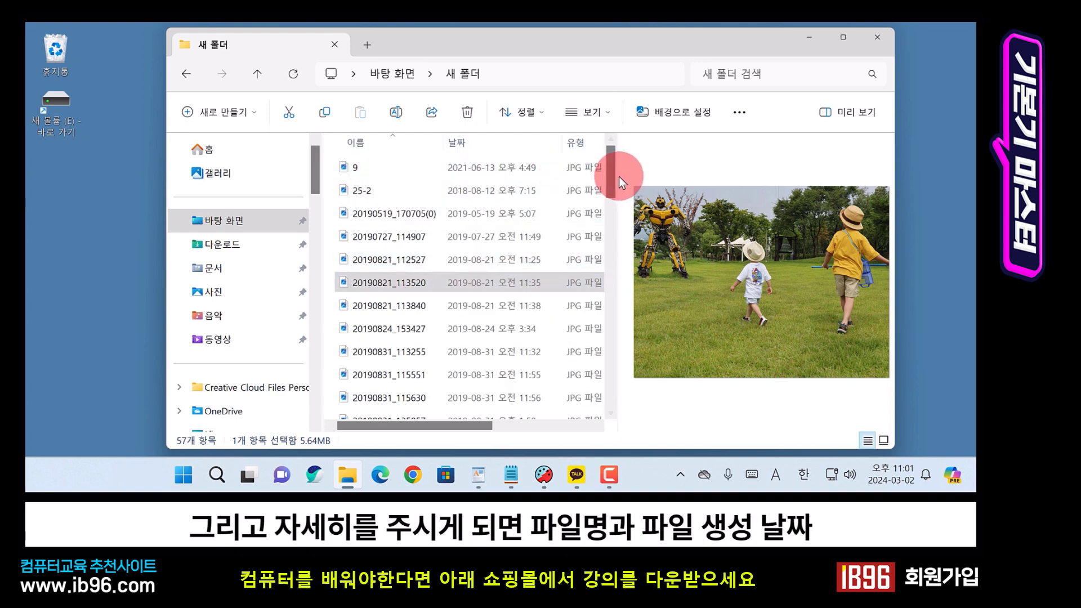
{"action": "left_click_drag", "start_coordinate": [619, 177], "coordinate": [700, 174]}
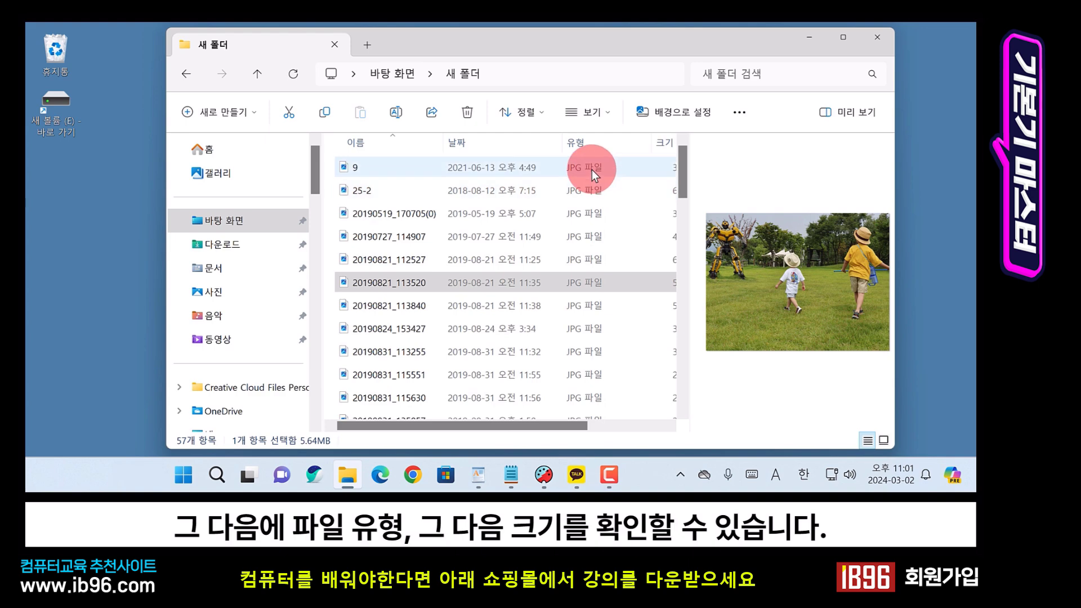
{"action": "left_click_drag", "start_coordinate": [577, 427], "coordinate": [513, 420]}
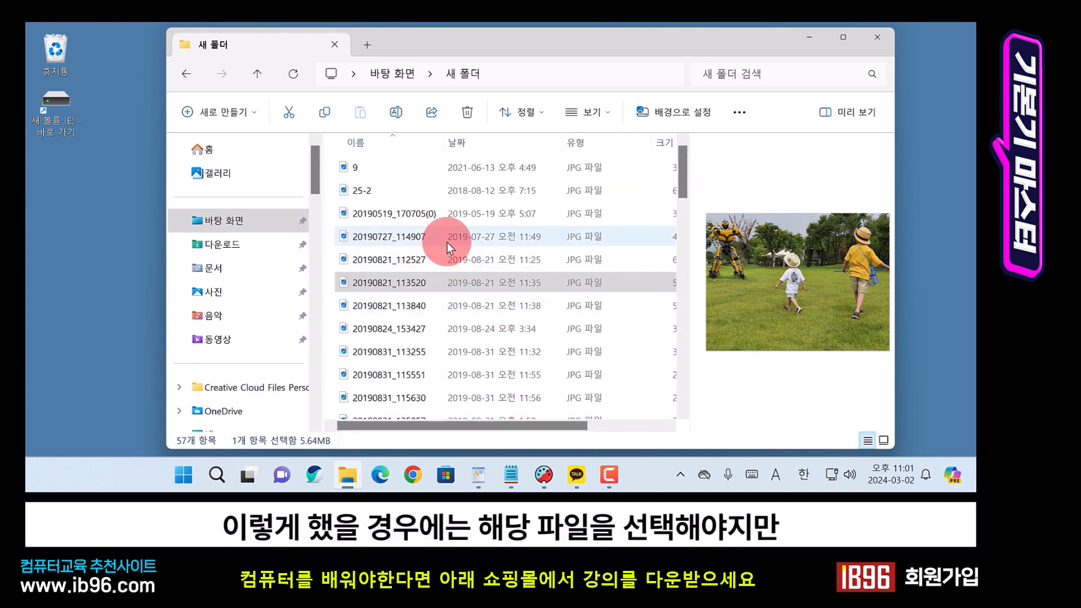
Step: Preview the photo 20190519_170705(0) and return the folder display to 큰 아이콘
{"action": "left_click", "coordinate": [381, 214]}
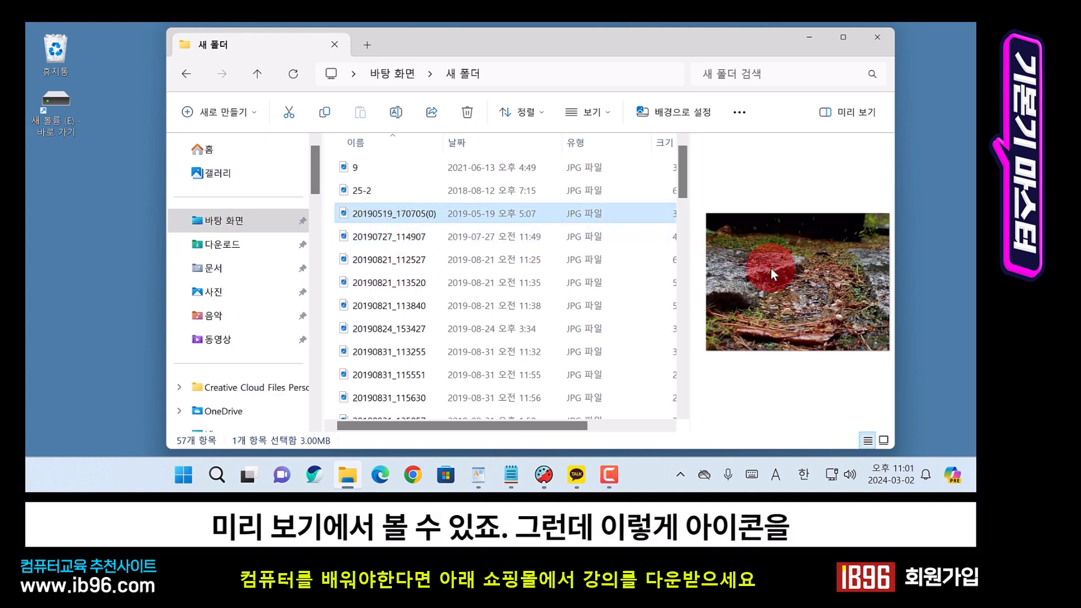
{"action": "left_click", "coordinate": [608, 116]}
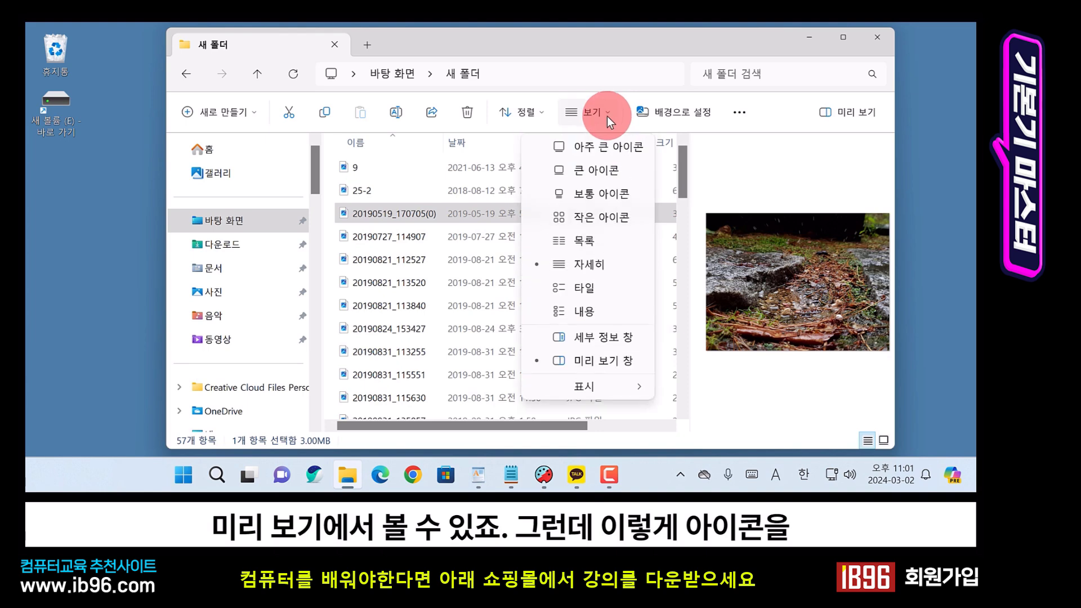
{"action": "left_click", "coordinate": [607, 172]}
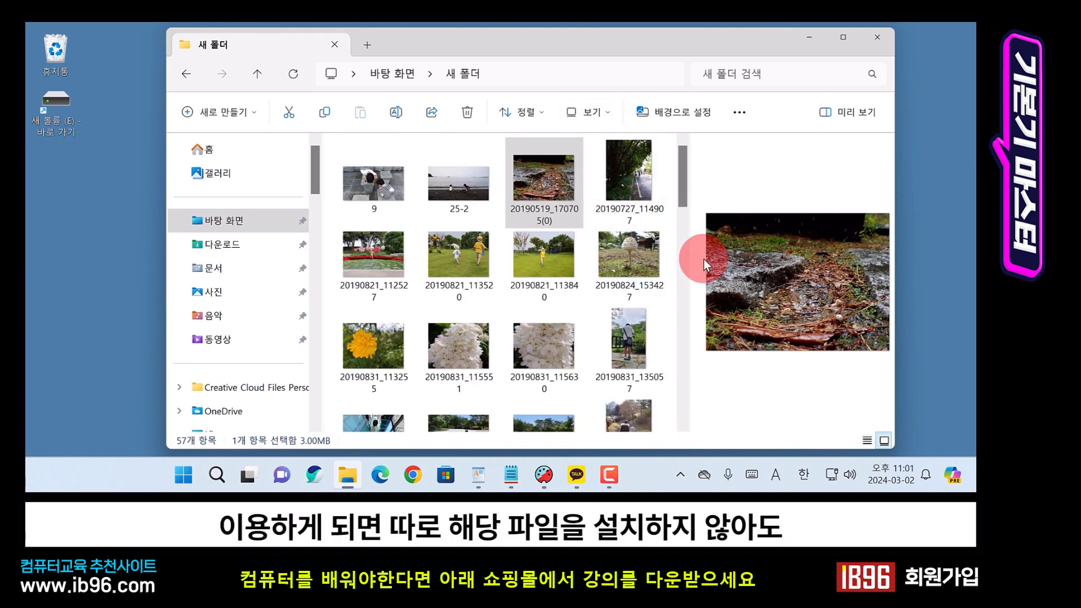
{"action": "left_click_drag", "start_coordinate": [684, 183], "coordinate": [677, 244]}
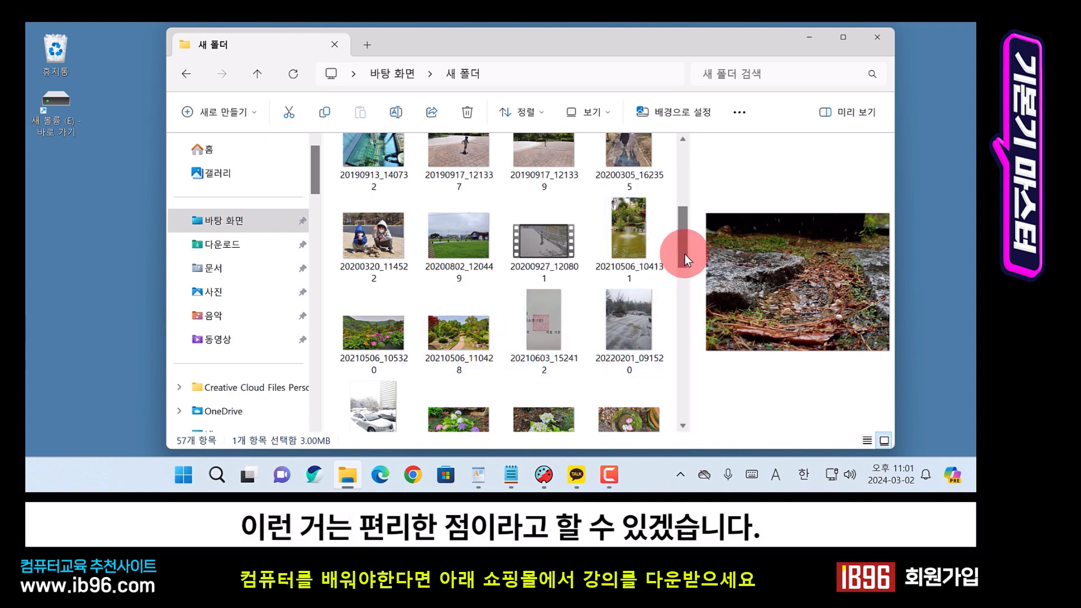
{"action": "left_click_drag", "start_coordinate": [685, 254], "coordinate": [680, 187]}
Step: Select the photos from 9 through 20190831_135057 and try to transfer them to the HY (F:) drive
{"action": "scroll", "coordinate": [311, 250], "scroll_direction": "down", "scroll_amount": 2}
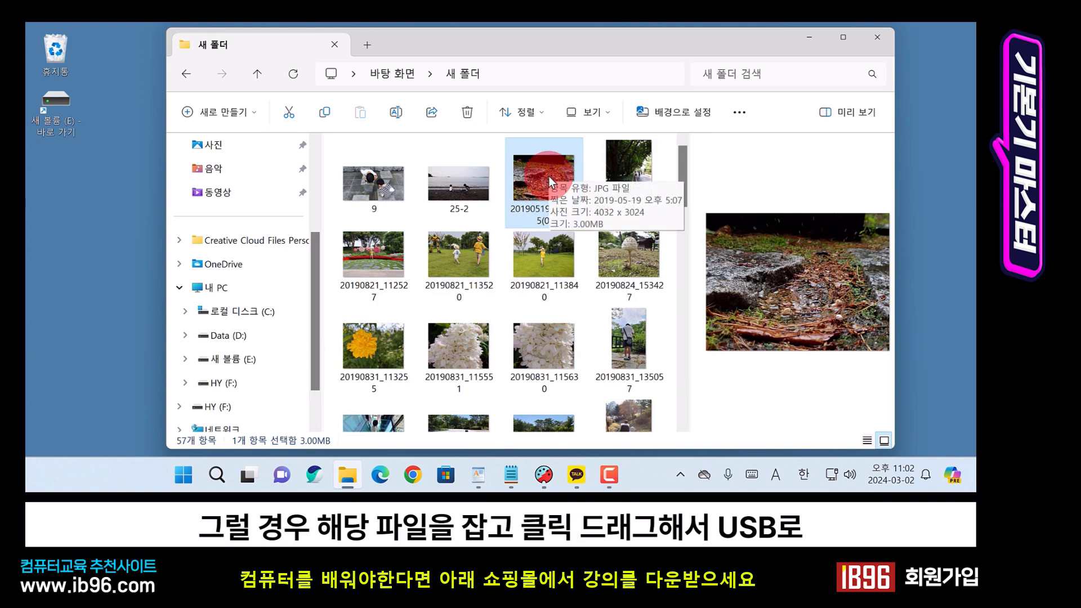
{"action": "left_click_drag", "start_coordinate": [548, 176], "coordinate": [570, 163]}
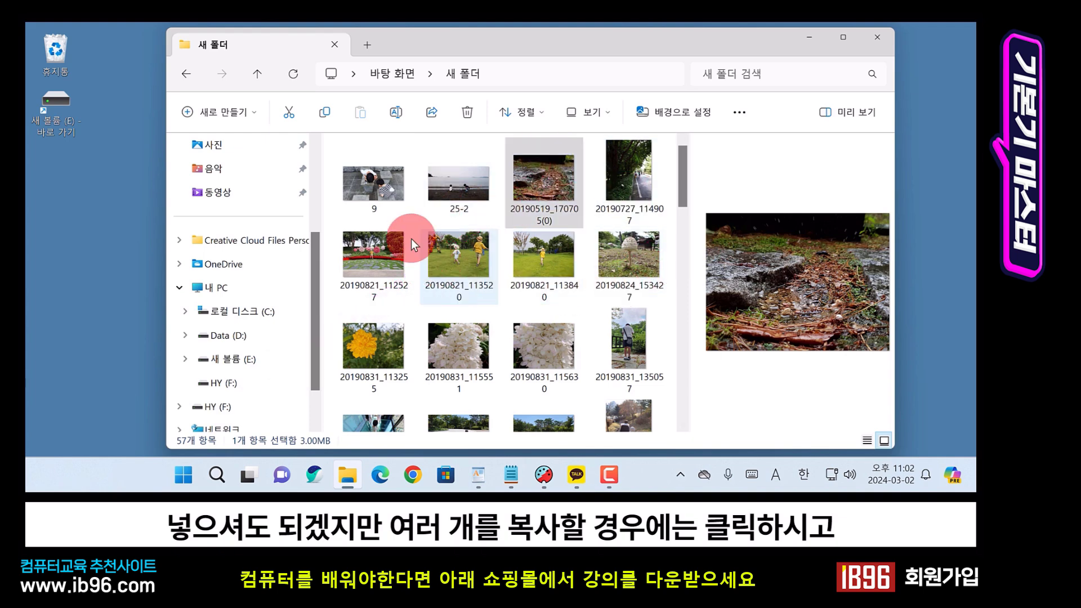
{"action": "left_click", "coordinate": [385, 186]}
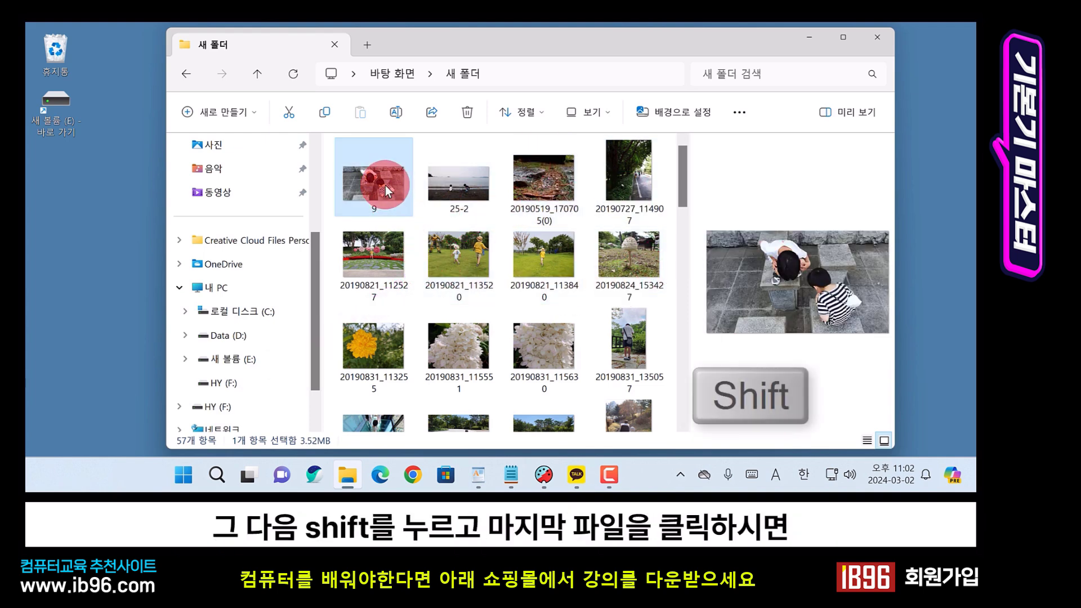
{"action": "left_click", "coordinate": [625, 334], "text": "shift"}
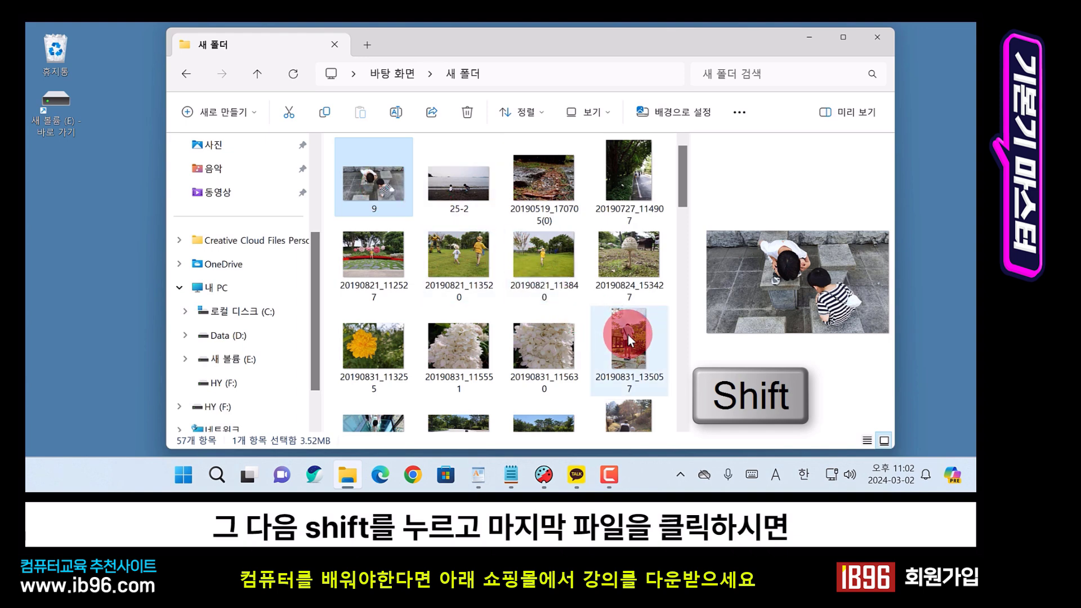
{"action": "left_click_drag", "start_coordinate": [459, 169], "coordinate": [584, 183]}
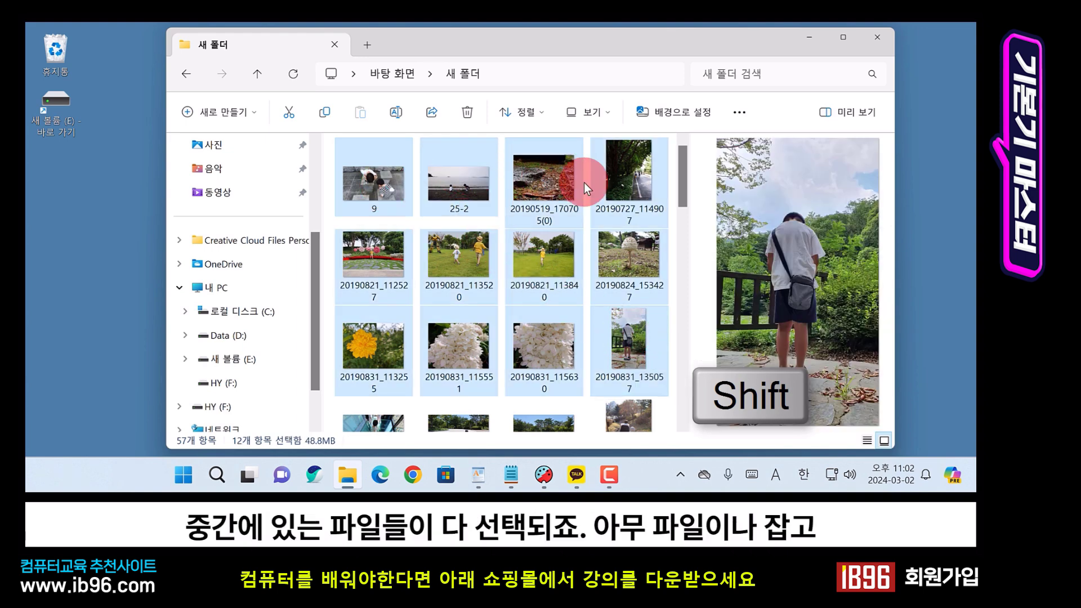
{"action": "mouse_move", "coordinate": [599, 339]}
{"action": "left_mouse_down"}
{"action": "mouse_move", "coordinate": [397, 350]}
{"action": "mouse_move", "coordinate": [373, 339]}
{"action": "mouse_move", "coordinate": [227, 373]}
{"action": "mouse_move", "coordinate": [226, 388]}
{"action": "left_mouse_up"}
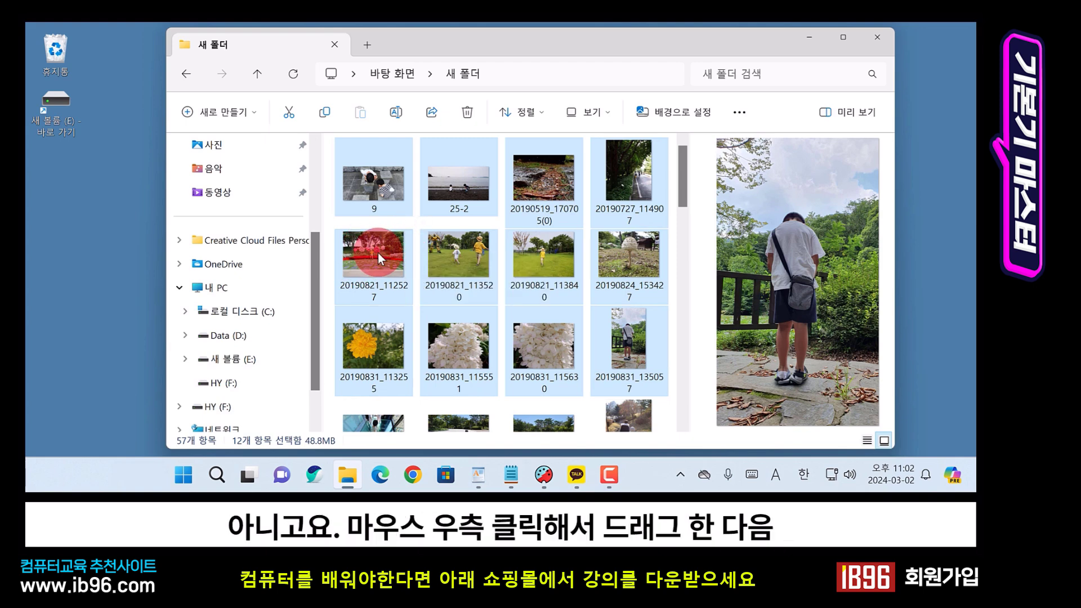
Step: Bring up the copy and move options for placing the selected photos on the desktop, and dismiss them
{"action": "left_click_drag", "start_coordinate": [378, 252], "coordinate": [96, 244]}
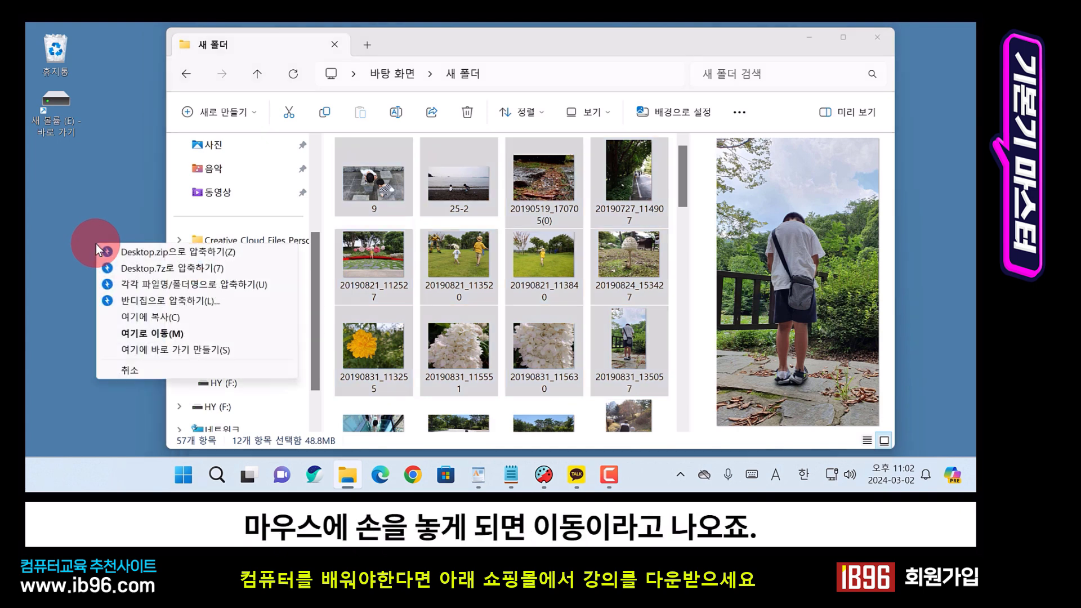
{"action": "left_click", "coordinate": [165, 337]}
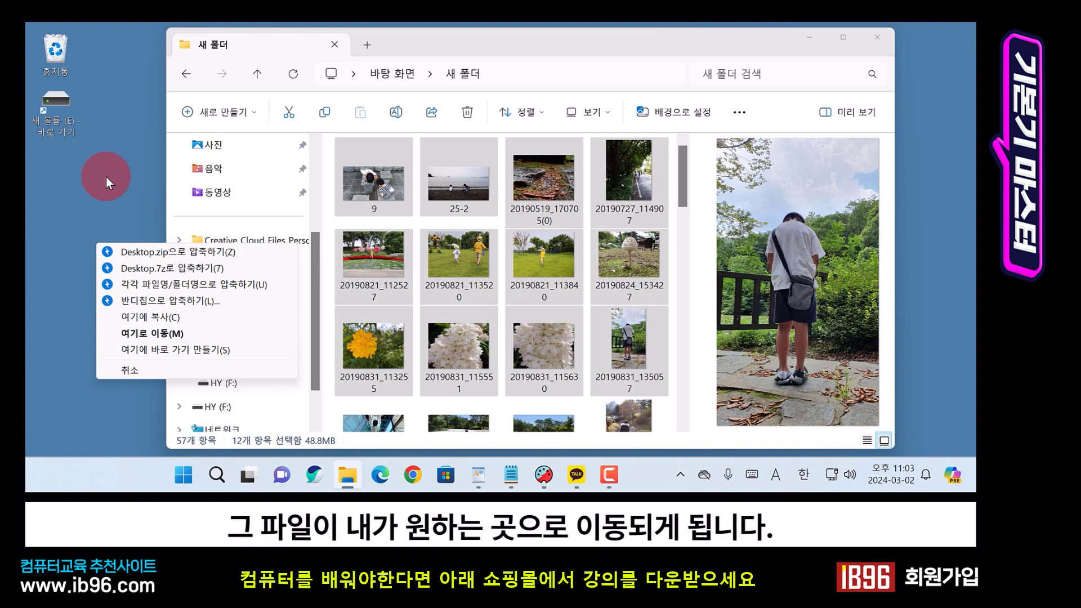
{"action": "left_click", "coordinate": [425, 41]}
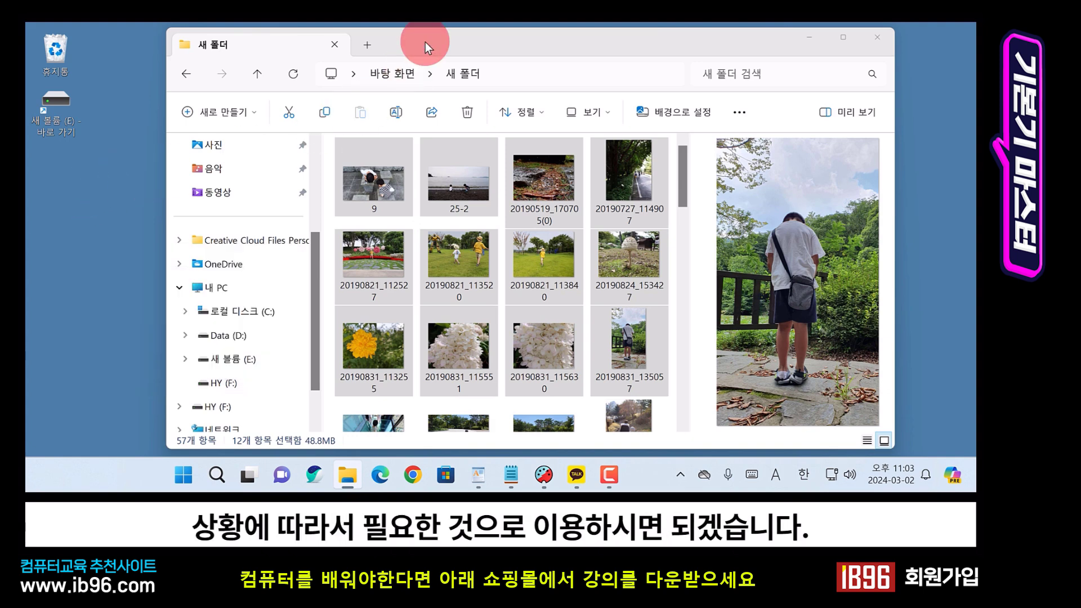
Step: Copy the photo 20190821_113520 from 새 폴더 and paste it onto the desktop
{"action": "left_click", "coordinate": [635, 257]}
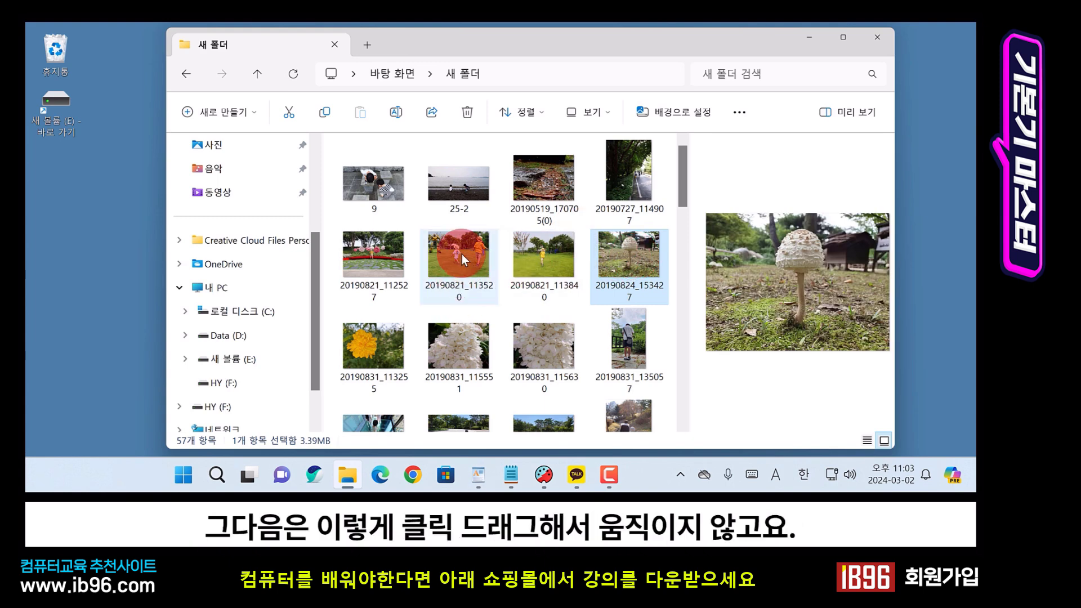
{"action": "mouse_move", "coordinate": [461, 252]}
{"action": "left_mouse_down"}
{"action": "mouse_move", "coordinate": [161, 269]}
{"action": "mouse_move", "coordinate": [379, 264]}
{"action": "mouse_move", "coordinate": [468, 297]}
{"action": "mouse_move", "coordinate": [476, 277]}
{"action": "mouse_move", "coordinate": [461, 245]}
{"action": "left_mouse_up"}
{"action": "key", "text": "ctrl+c"}
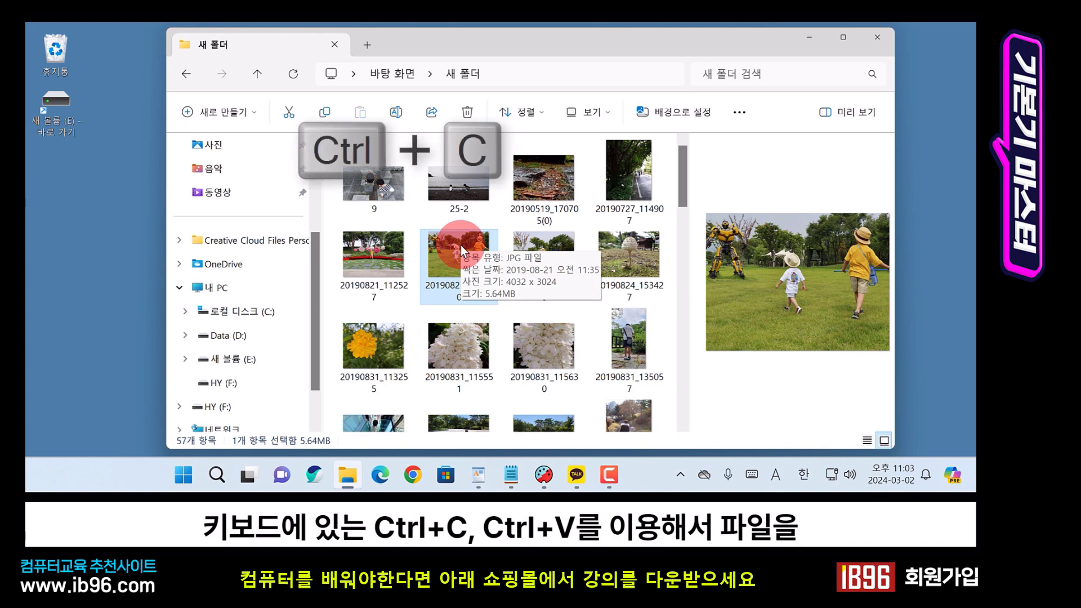
{"action": "key", "text": "ctrl+v"}
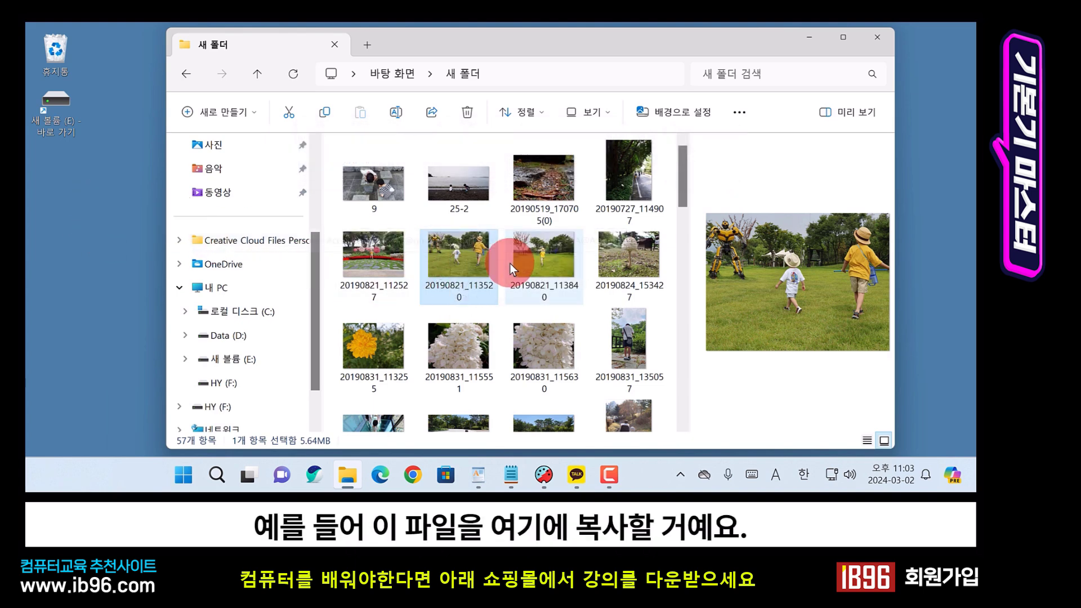
{"action": "left_click_drag", "start_coordinate": [472, 259], "coordinate": [471, 285]}
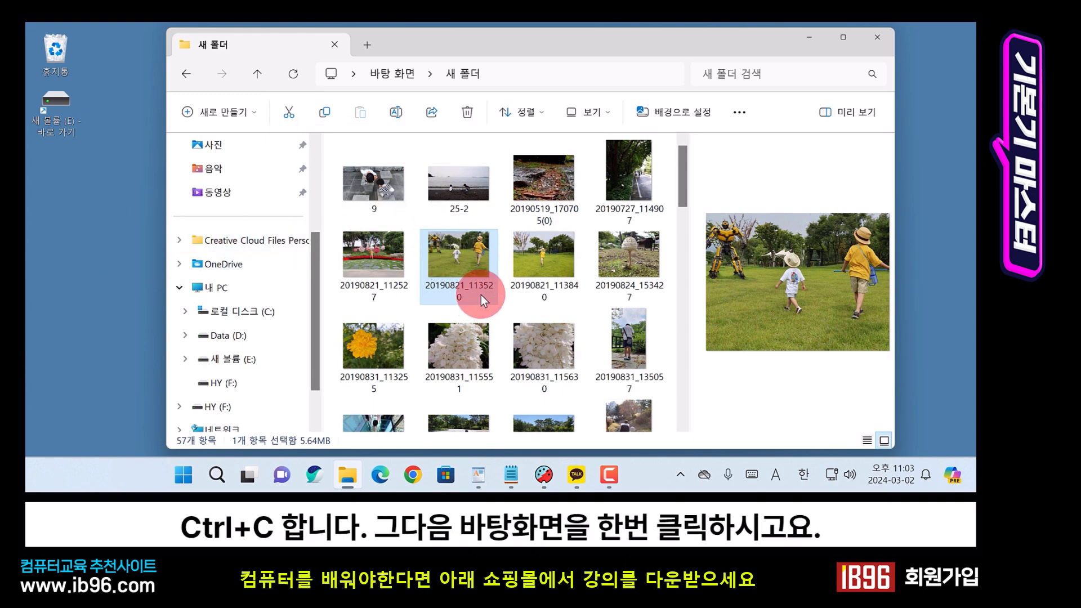
{"action": "left_click", "coordinate": [83, 182]}
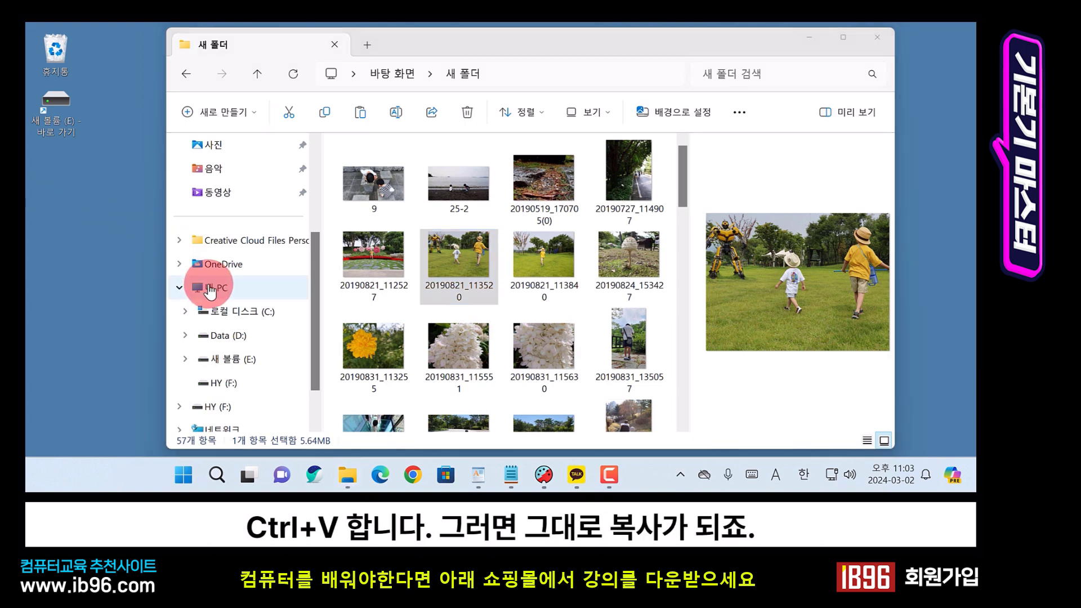
{"action": "key", "text": "ctrl+v"}
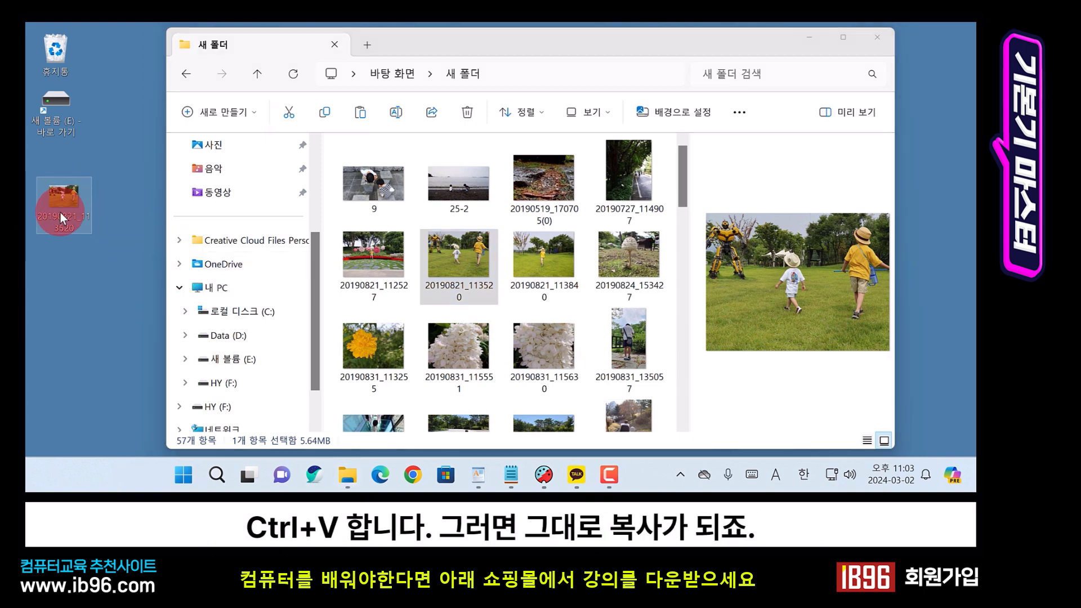
{"action": "left_click", "coordinate": [475, 253]}
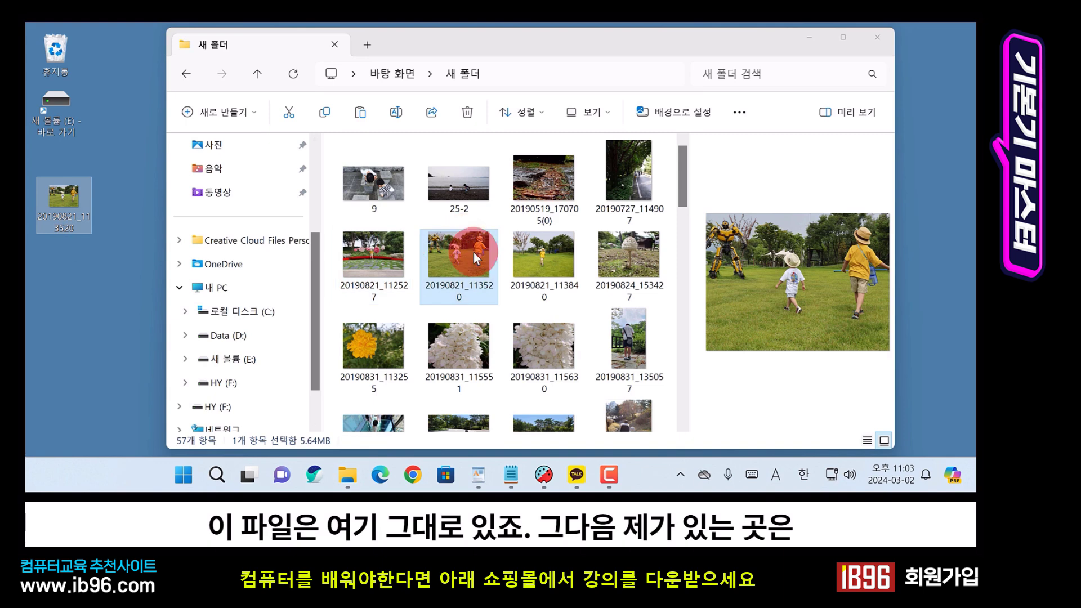
{"action": "left_click", "coordinate": [298, 343]}
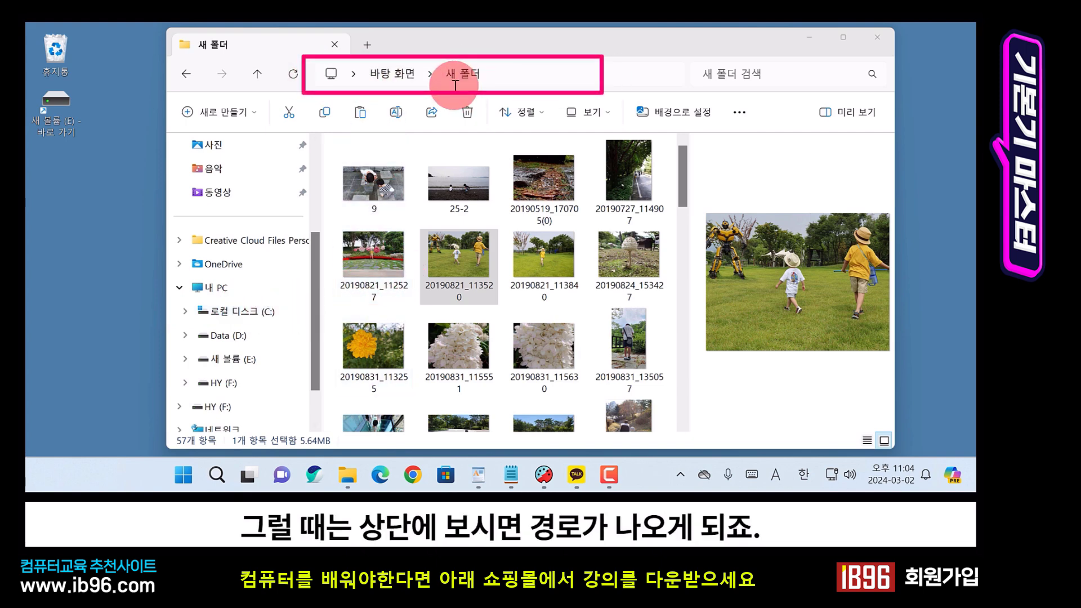
Step: Go up to 바탕 화면 through the folder path and reopen 새 폴더 from there
{"action": "left_click", "coordinate": [381, 75]}
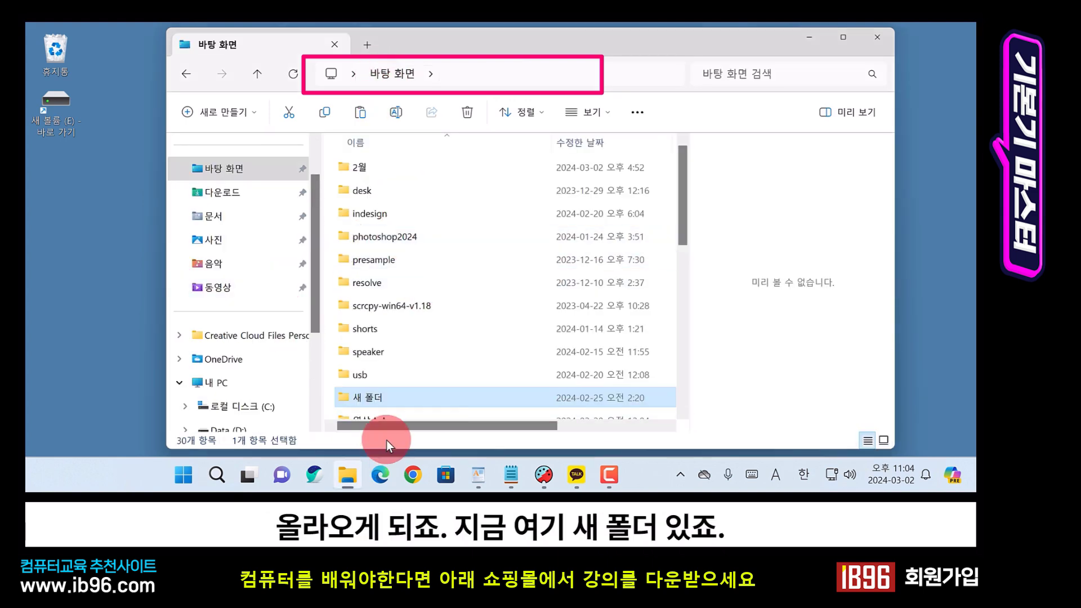
{"action": "double_click", "coordinate": [376, 400]}
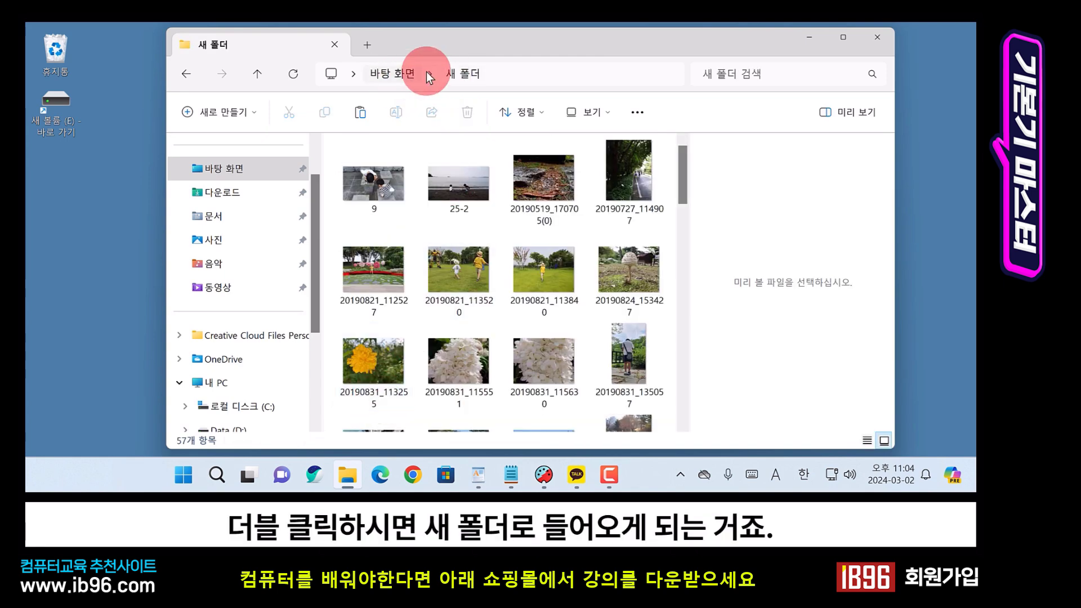
{"action": "left_click", "coordinate": [394, 76]}
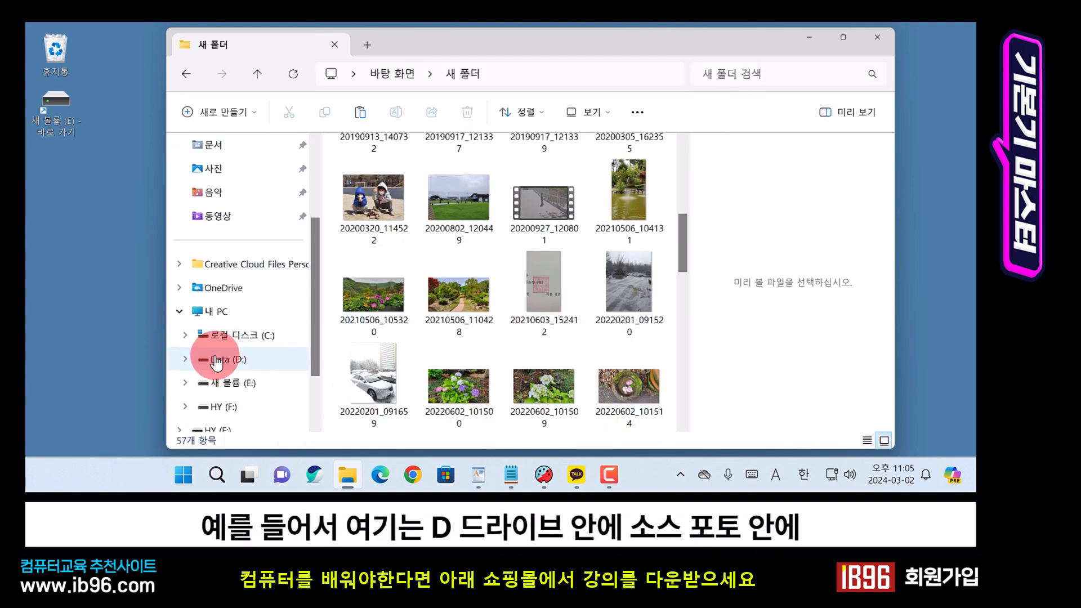
Step: Open the source photo folder on the Data (D:) drive
{"action": "left_click", "coordinate": [229, 359]}
{"action": "scroll", "coordinate": [383, 361], "scroll_direction": "down", "scroll_amount": 4}
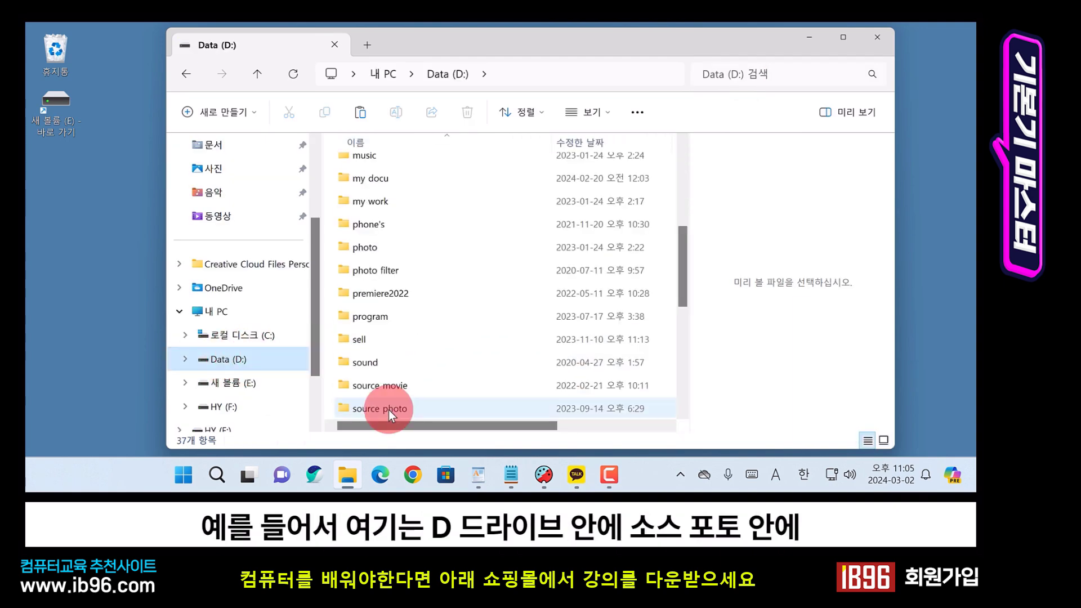
{"action": "double_click", "coordinate": [392, 410]}
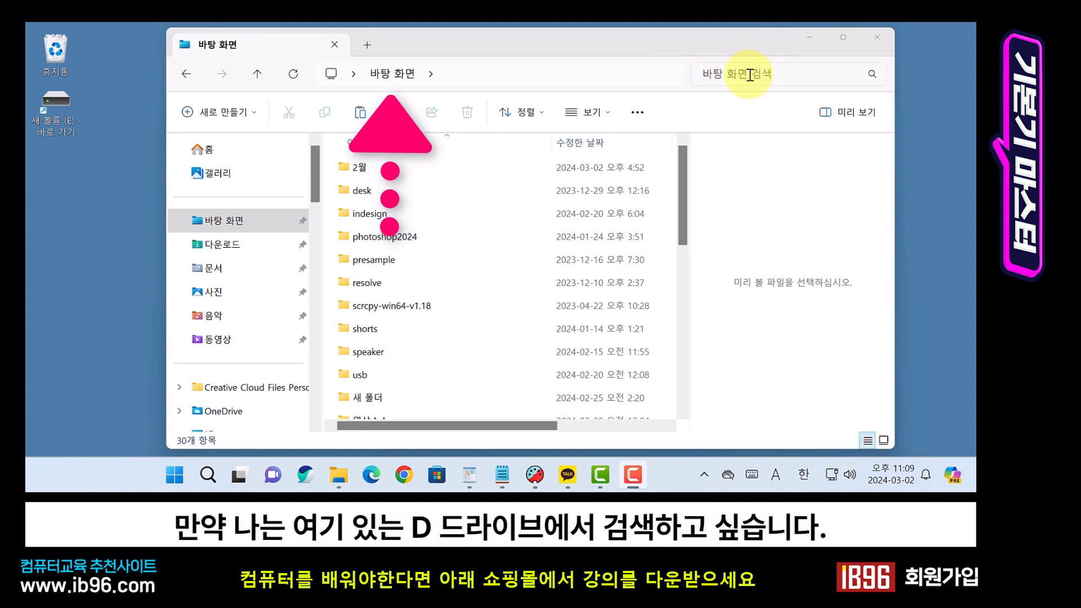
Step: Collapse the folder tree under Data (D:) and open that drive, ready to search within it
{"action": "scroll", "coordinate": [239, 293], "scroll_direction": "down", "scroll_amount": 5}
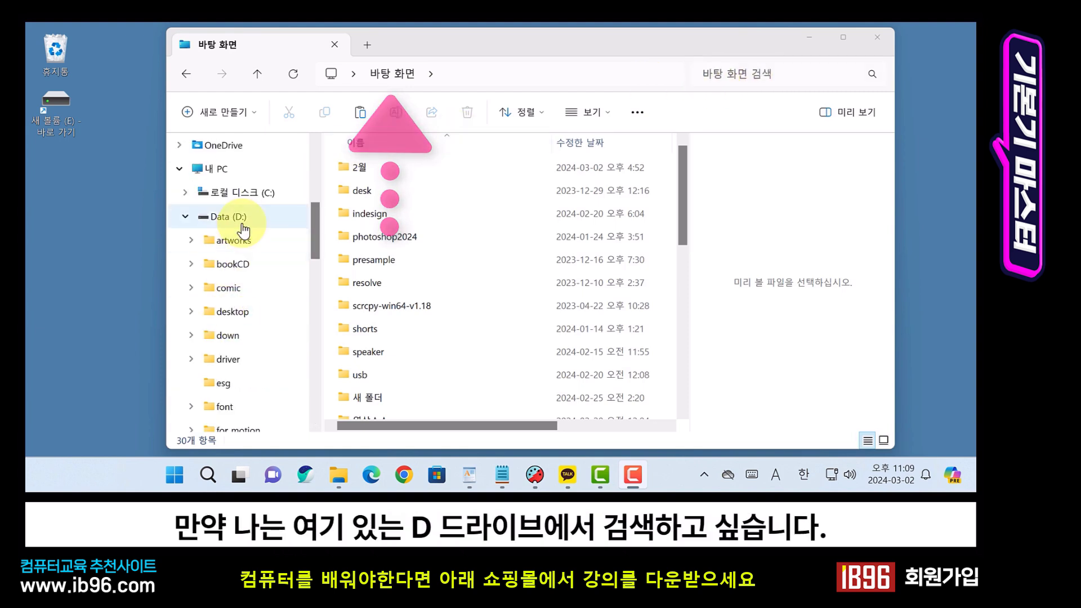
{"action": "left_click", "coordinate": [185, 217]}
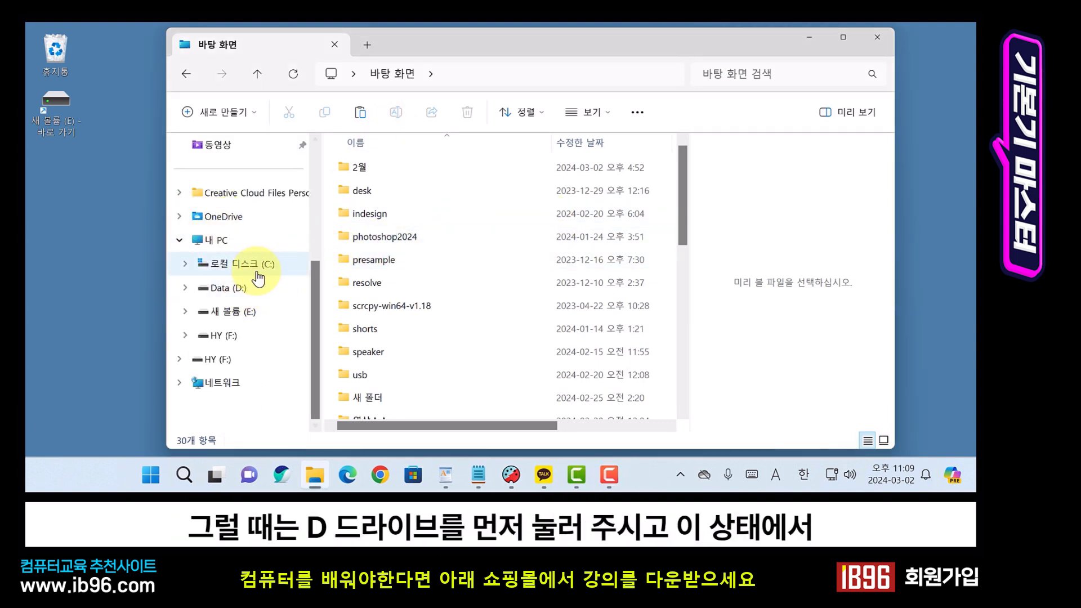
{"action": "left_click", "coordinate": [232, 290]}
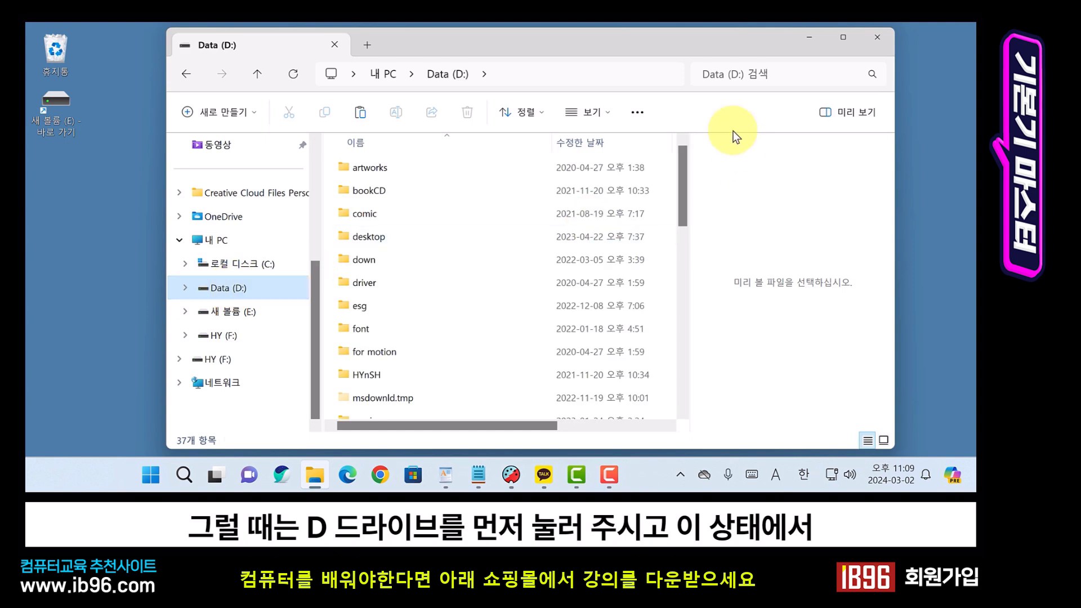
{"action": "left_click", "coordinate": [731, 76]}
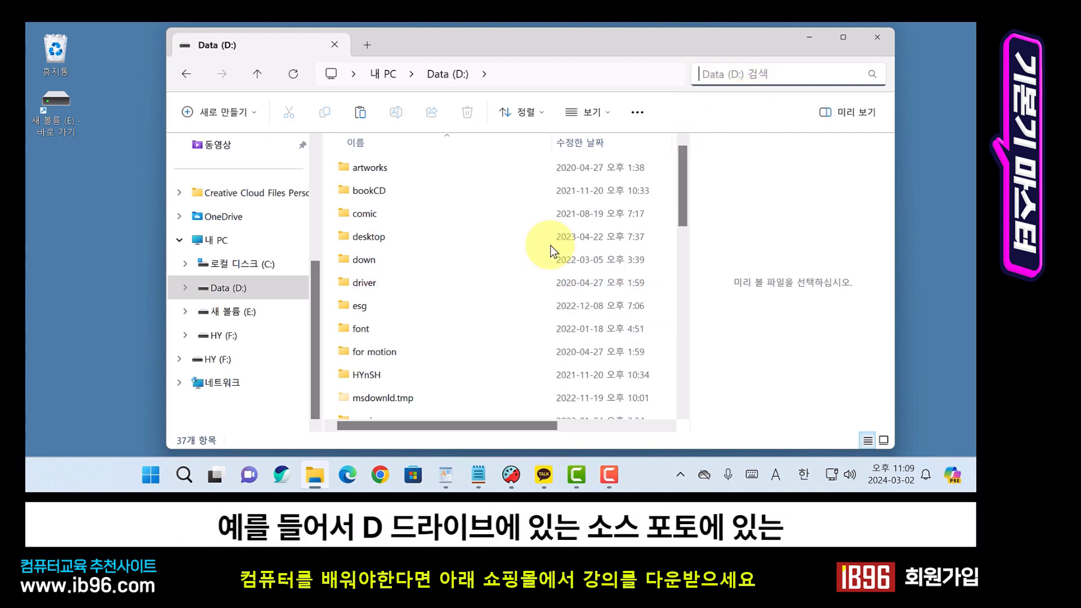
Step: Open the source photo folder on Data (D:) and look through its image files
{"action": "scroll", "coordinate": [446, 321], "scroll_direction": "down", "scroll_amount": 6}
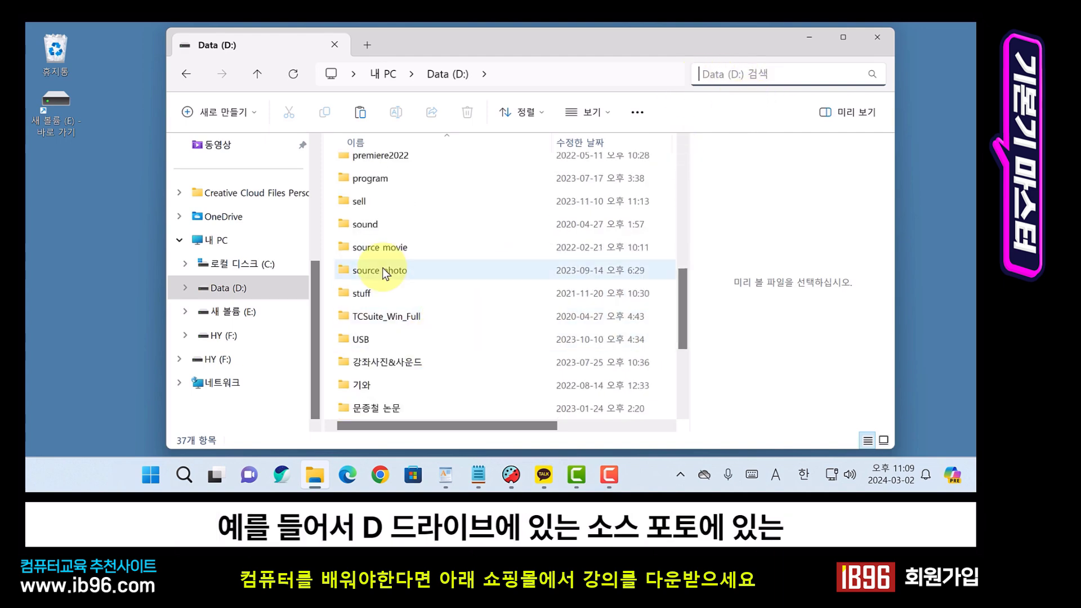
{"action": "double_click", "coordinate": [384, 268]}
{"action": "scroll", "coordinate": [507, 324], "scroll_direction": "down", "scroll_amount": 2}
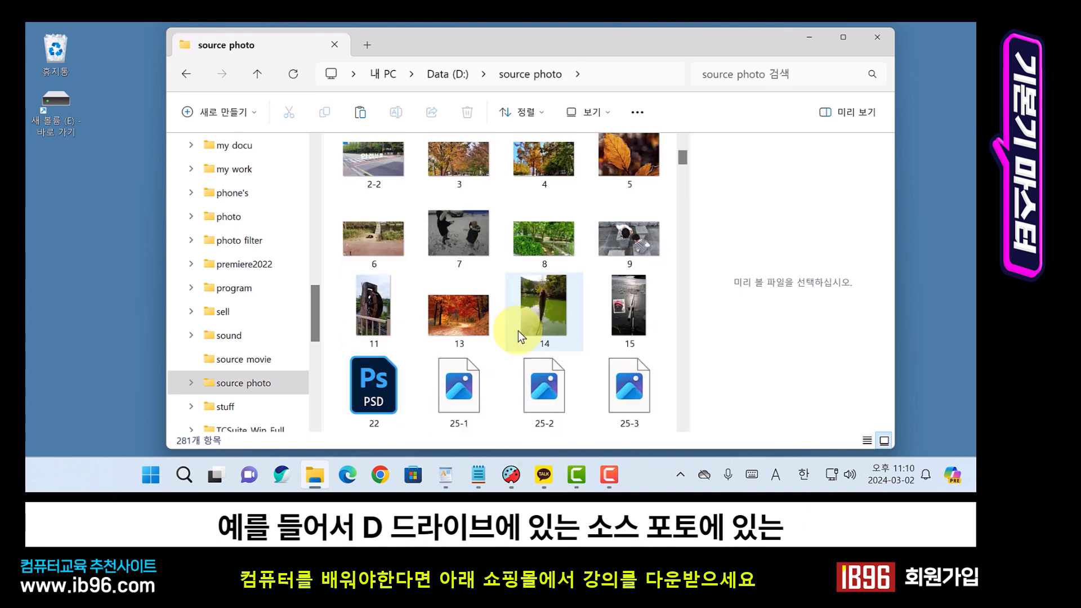
{"action": "scroll", "coordinate": [518, 330], "scroll_direction": "down", "scroll_amount": 5}
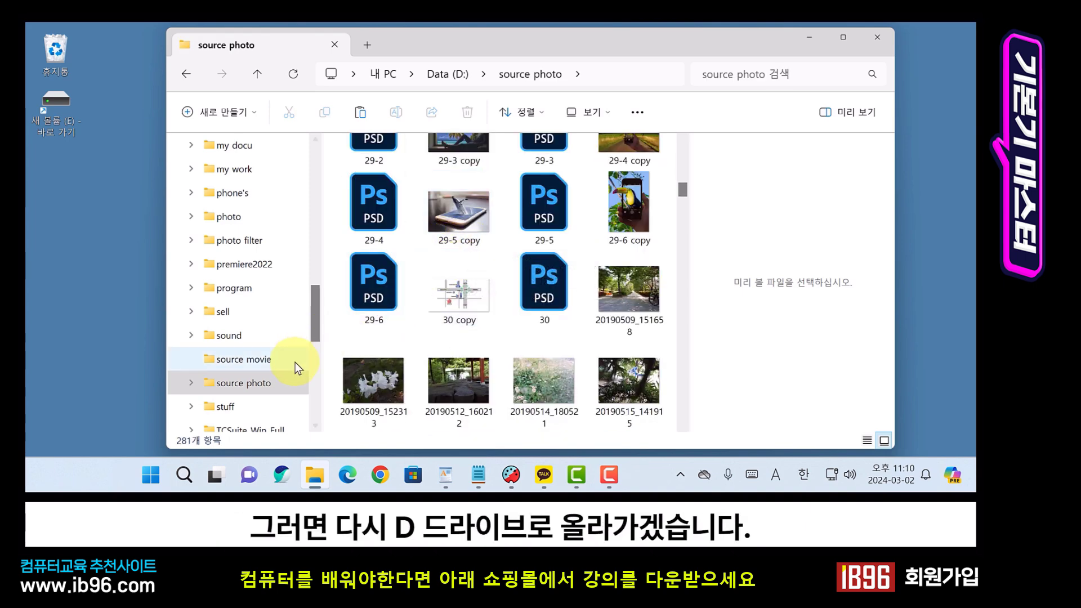
Step: Go back up to Data (D:), search the whole drive for "29-5", and return to the drive's folder listing
{"action": "left_click", "coordinate": [449, 77]}
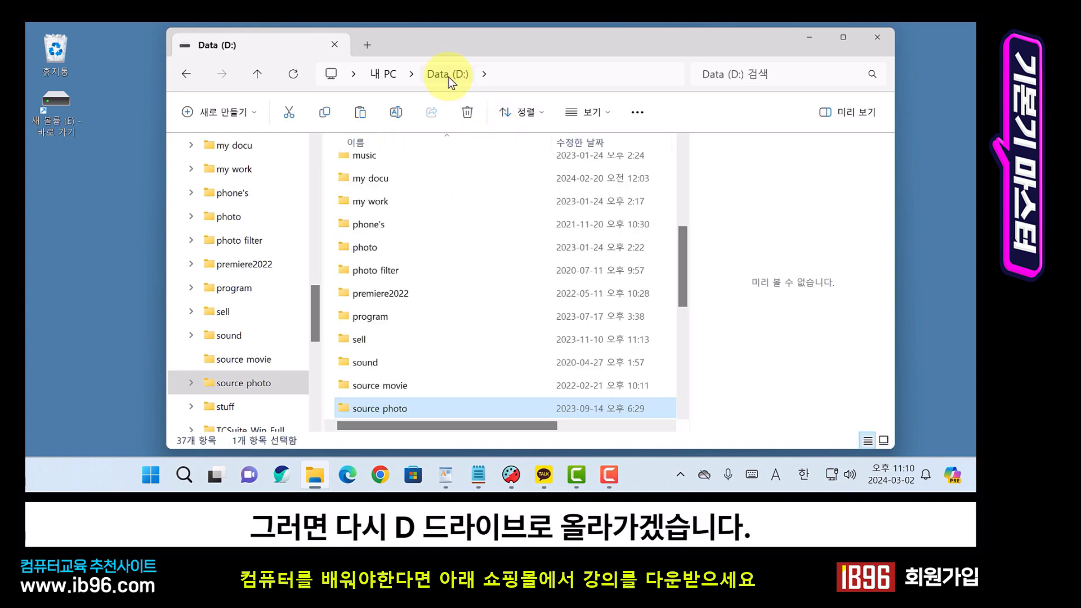
{"action": "left_click", "coordinate": [770, 86]}
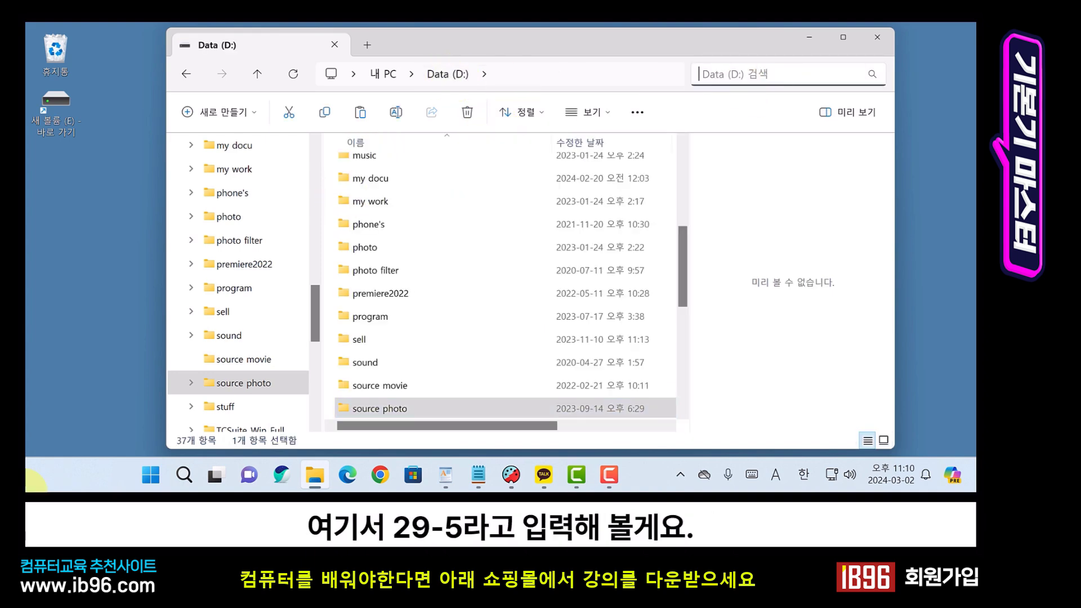
{"action": "type", "text": "29-5"}
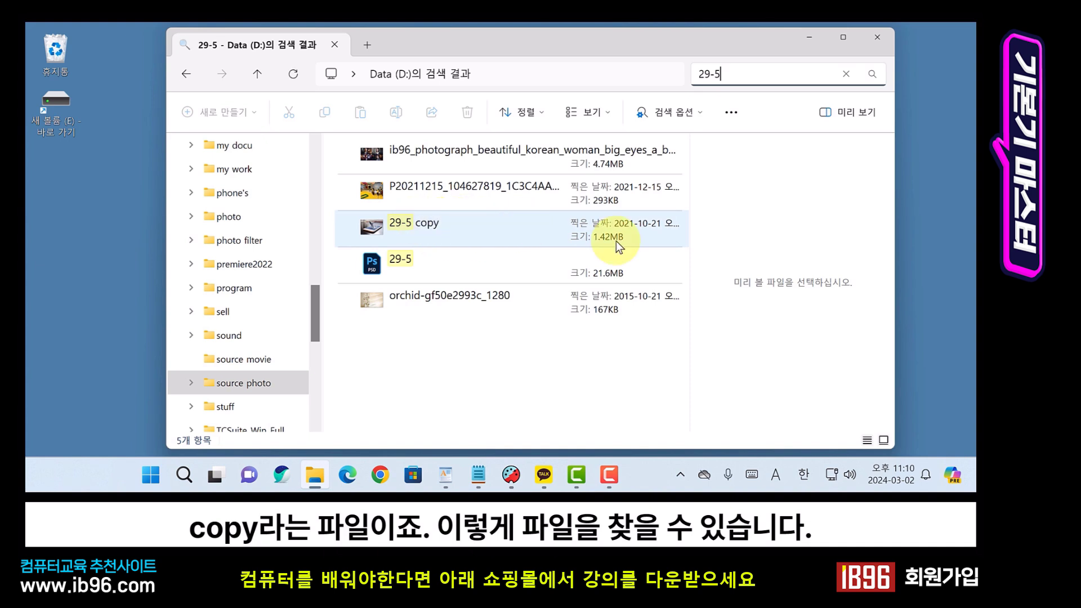
{"action": "key", "text": "alt+Left"}
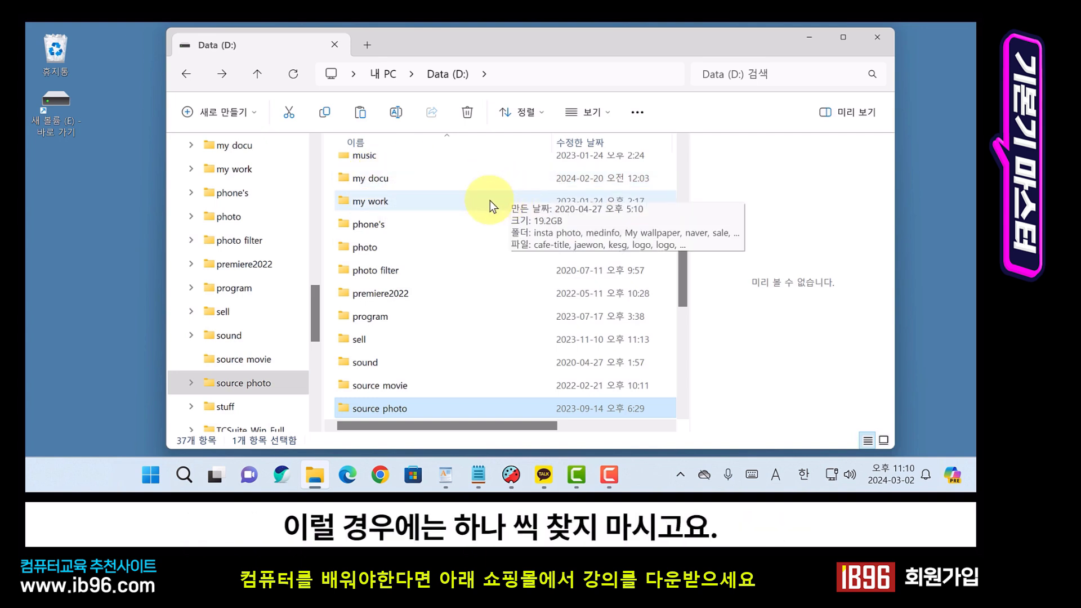
Step: Open a new File Explorer tab and detach it into a separate window beside the Data (D:) window
{"action": "left_click", "coordinate": [370, 45]}
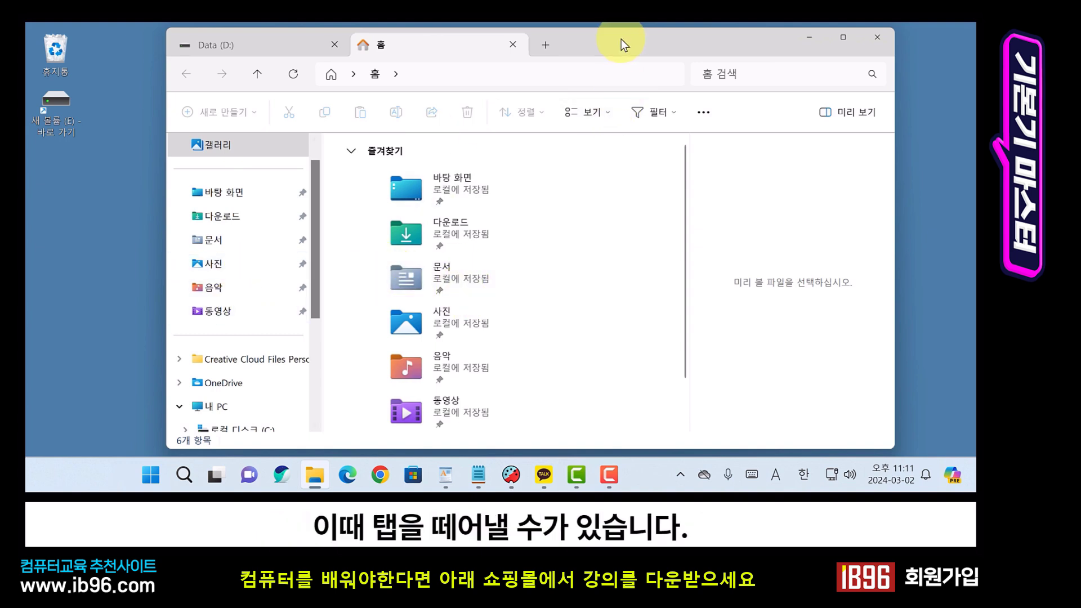
{"action": "left_click_drag", "start_coordinate": [621, 40], "coordinate": [533, 43]}
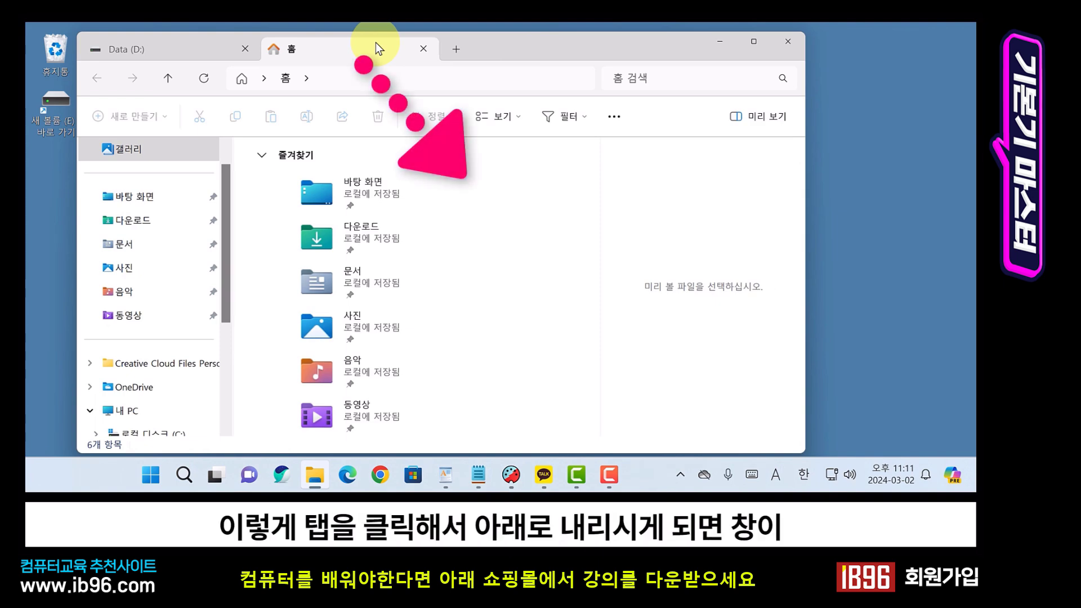
{"action": "left_click_drag", "start_coordinate": [376, 42], "coordinate": [508, 37]}
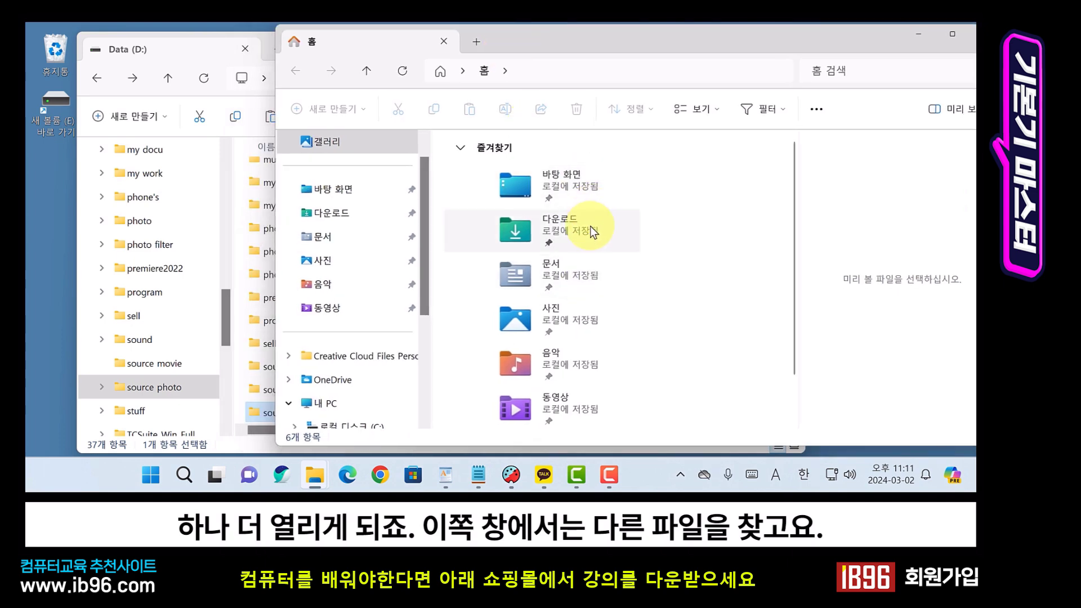
Step: Open 다운로드 in the detached window and source photo in the Data (D:) window
{"action": "double_click", "coordinate": [567, 225]}
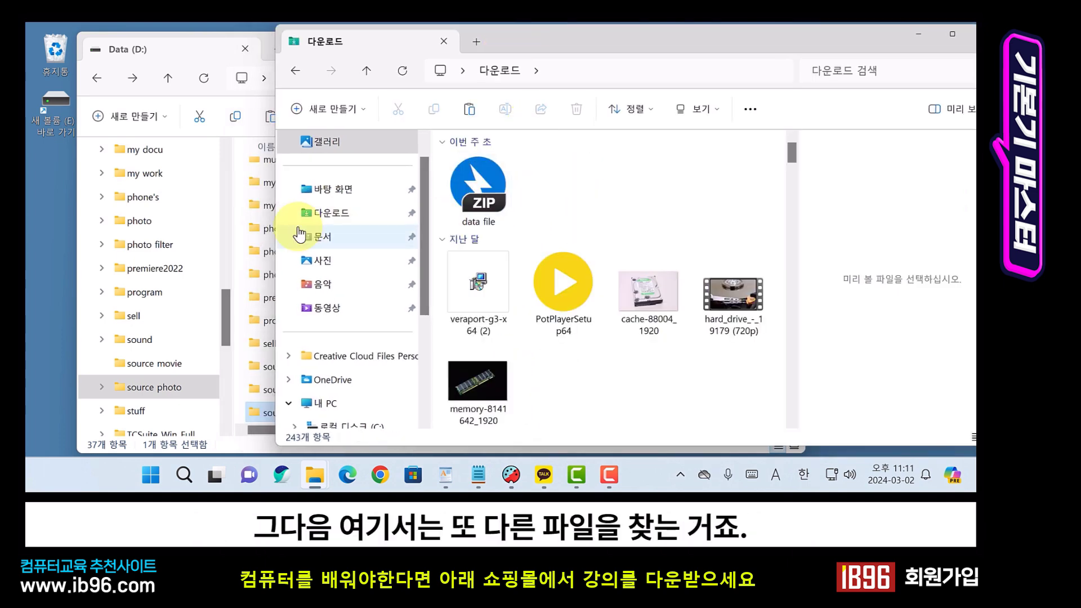
{"action": "left_click", "coordinate": [233, 301]}
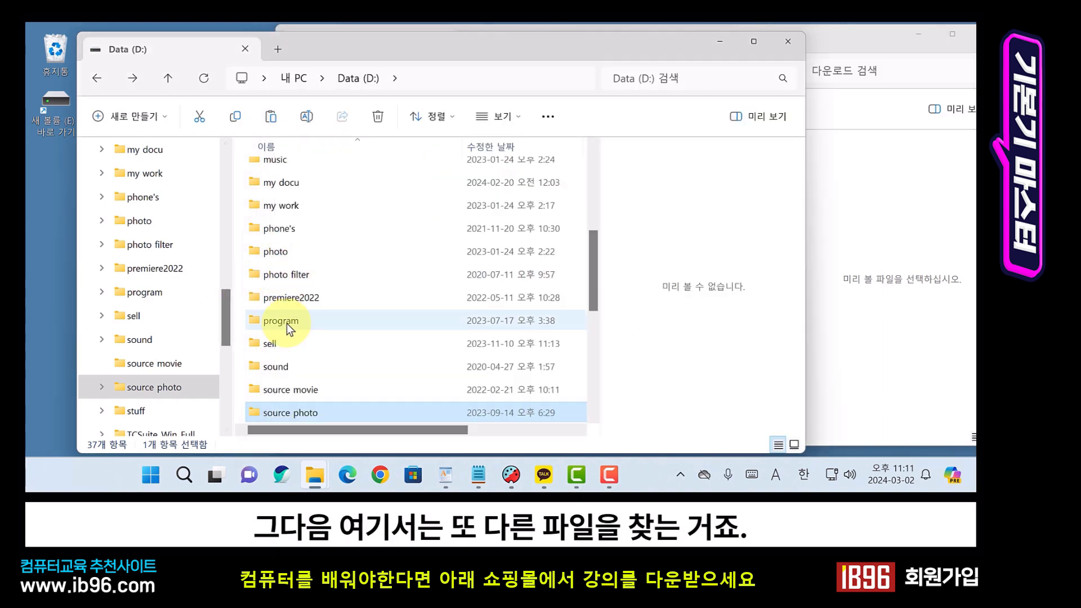
{"action": "double_click", "coordinate": [304, 410]}
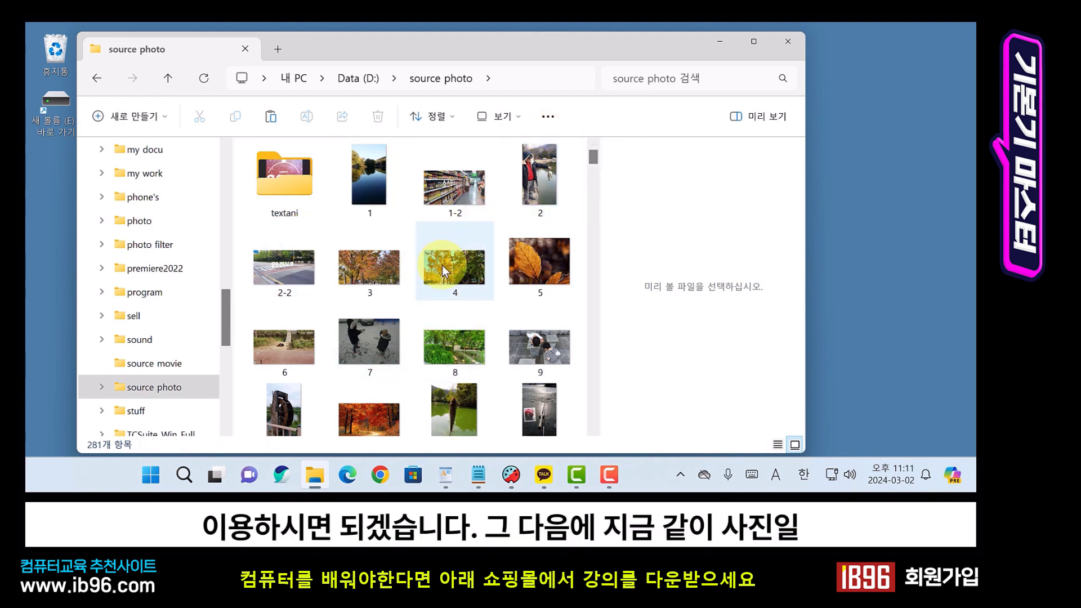
Step: Switch from source photo to 바탕 화면 and open the 2월 folder inside it
{"action": "mouse_move", "coordinate": [442, 266]}
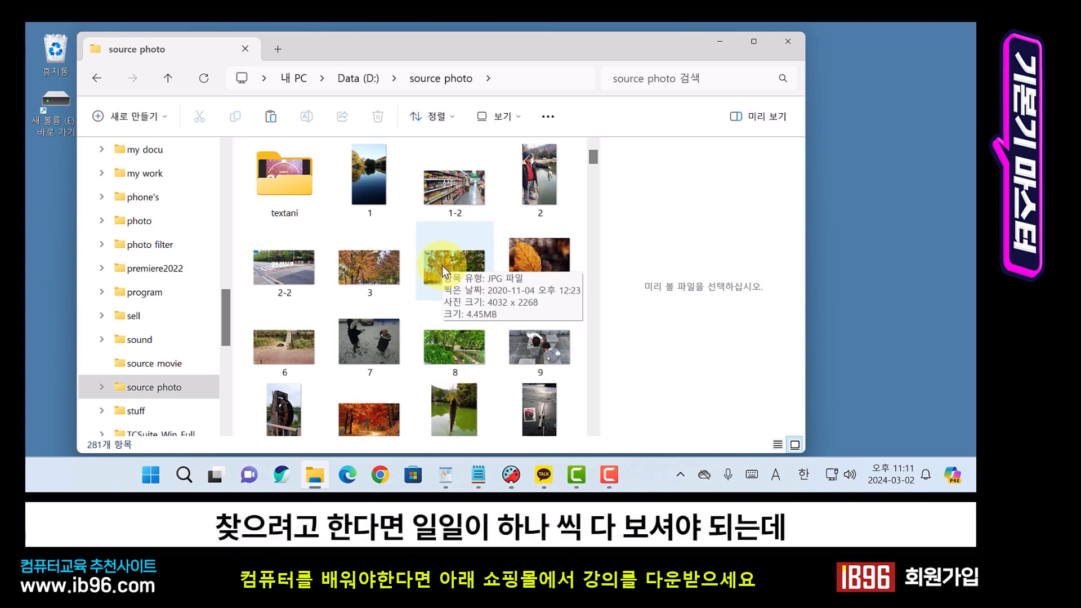
{"action": "mouse_move", "coordinate": [352, 233]}
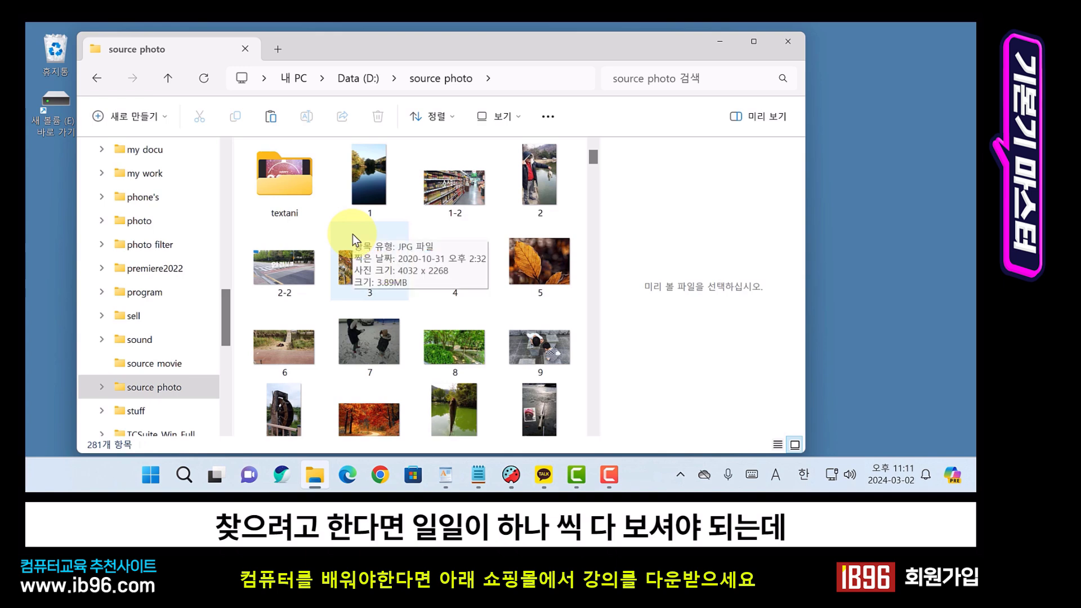
{"action": "left_click_drag", "start_coordinate": [223, 314], "coordinate": [231, 153]}
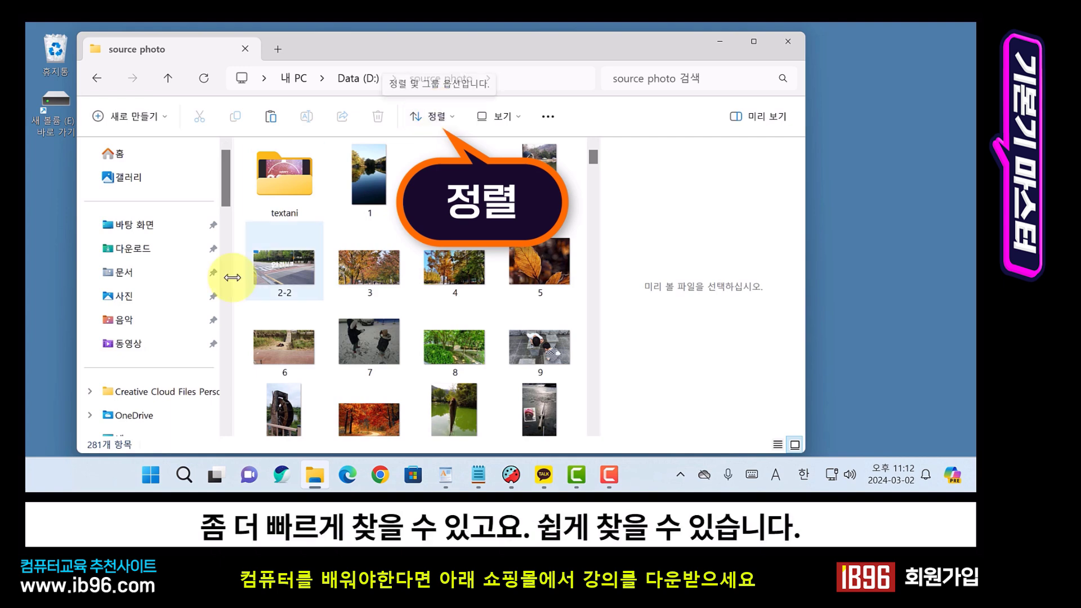
{"action": "scroll", "coordinate": [188, 343], "scroll_direction": "down", "scroll_amount": 1}
{"action": "scroll", "coordinate": [169, 281], "scroll_direction": "up", "scroll_amount": 1}
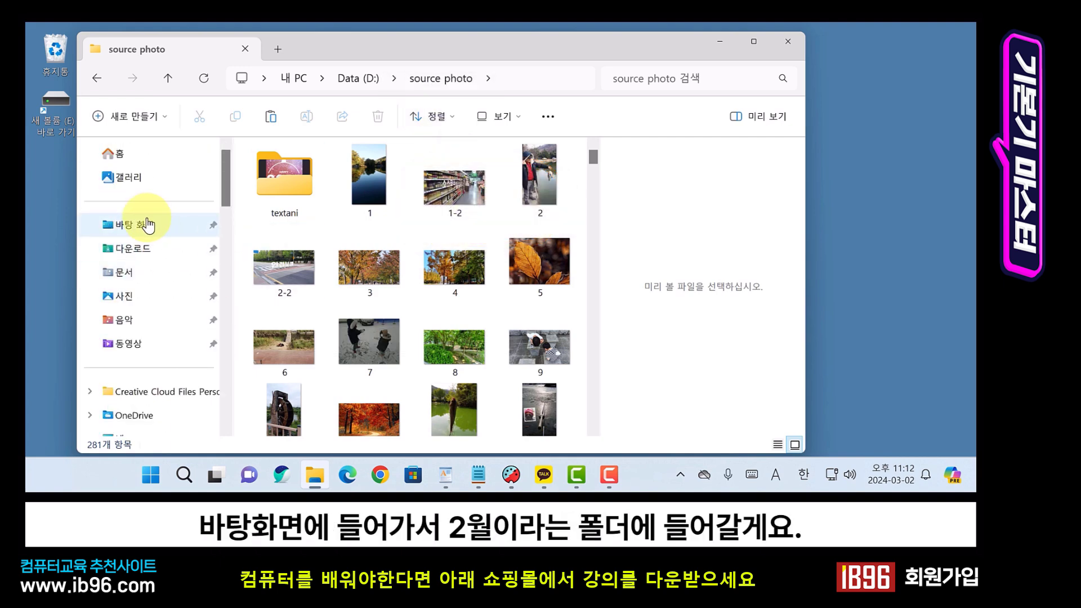
{"action": "left_click", "coordinate": [145, 223]}
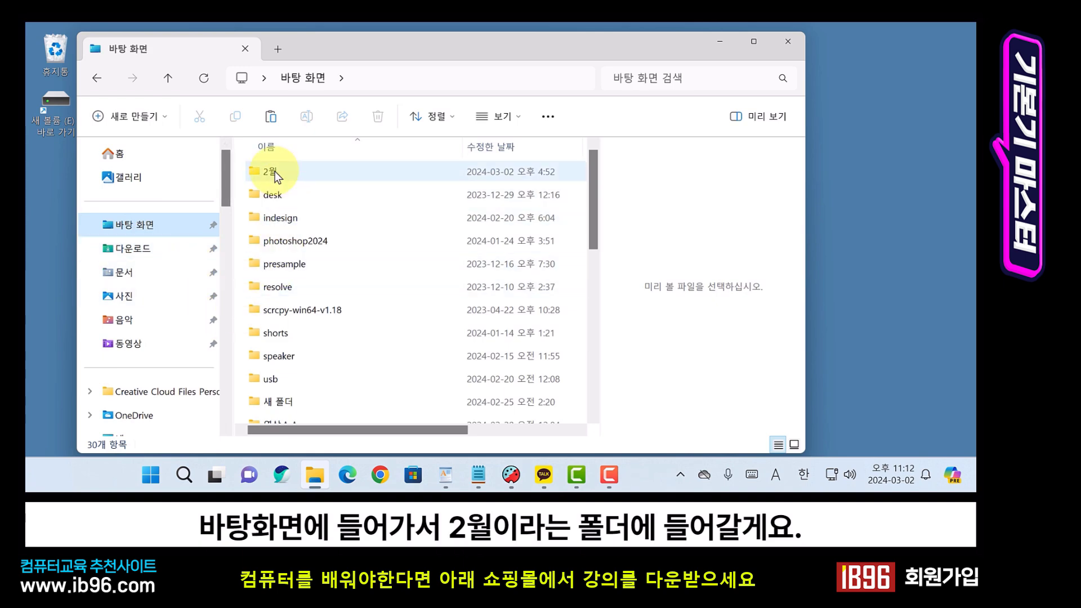
{"action": "double_click", "coordinate": [275, 171]}
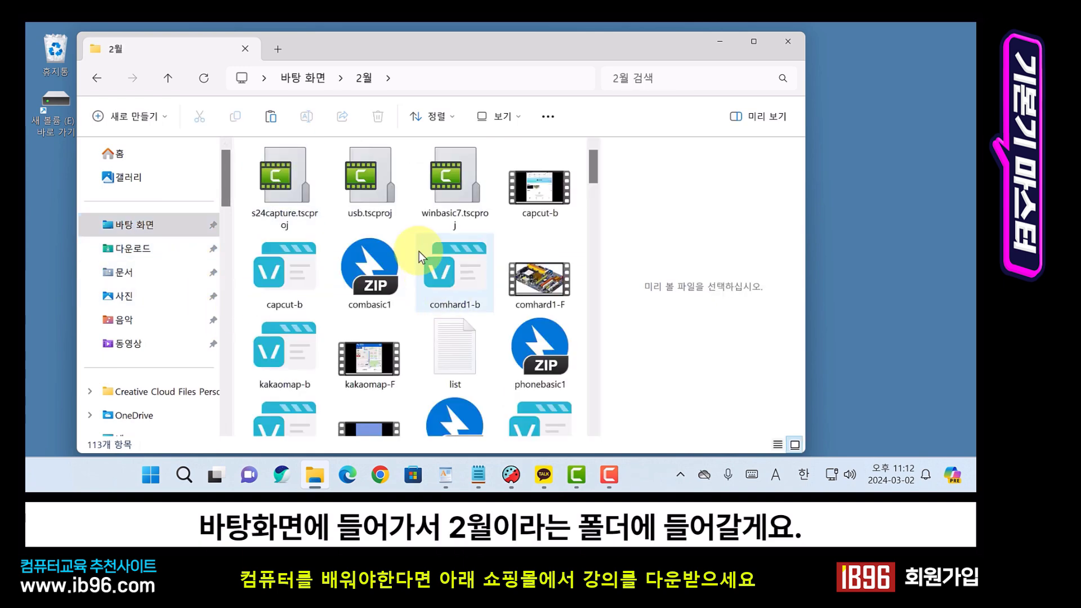
Step: Look over the sort options, including those under 기타, and sort the files in 2월 by 날짜
{"action": "scroll", "coordinate": [425, 287], "scroll_direction": "down", "scroll_amount": 1}
{"action": "scroll", "coordinate": [424, 287], "scroll_direction": "down", "scroll_amount": 4}
{"action": "scroll", "coordinate": [424, 285], "scroll_direction": "up", "scroll_amount": 5}
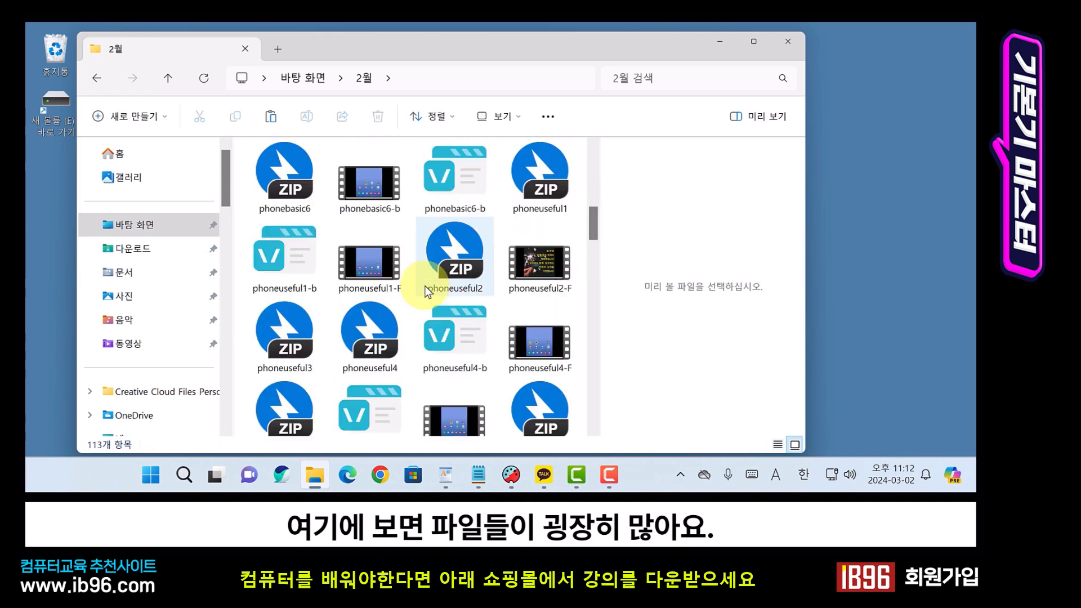
{"action": "left_click", "coordinate": [448, 118]}
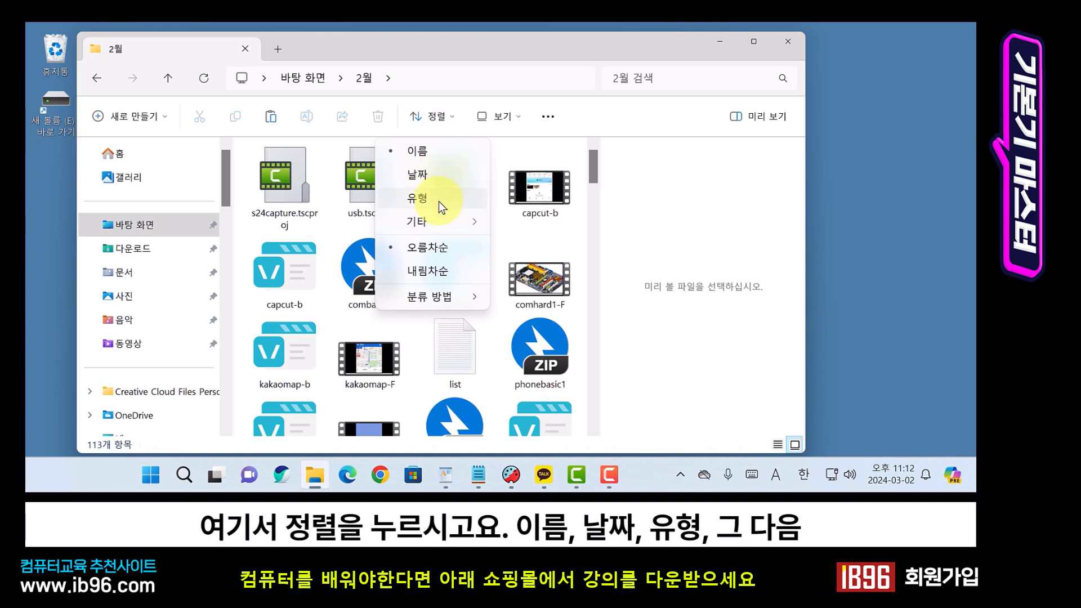
{"action": "mouse_move", "coordinate": [445, 223]}
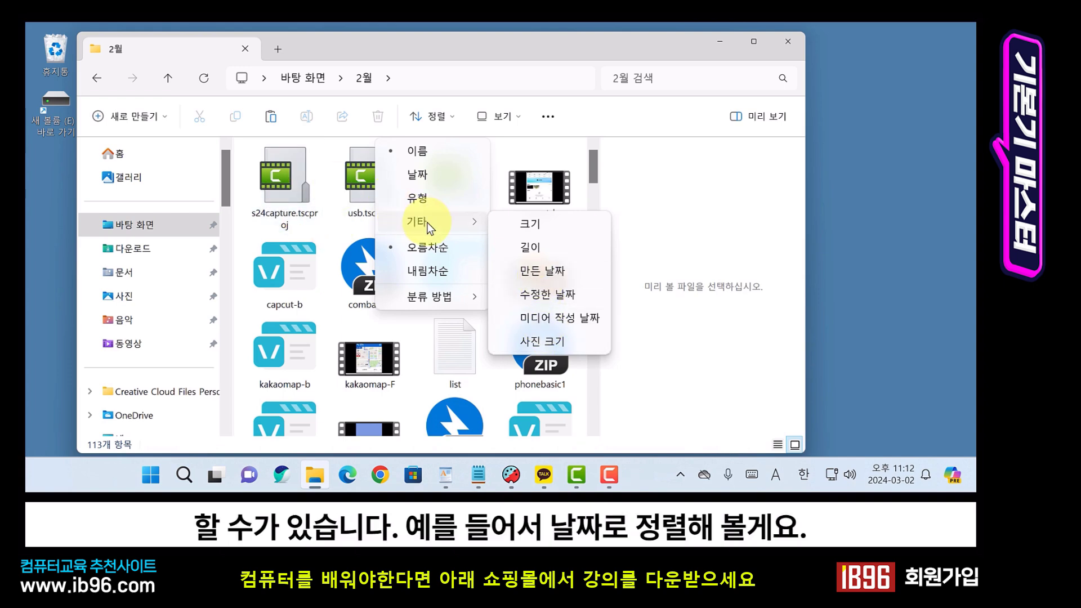
{"action": "left_click", "coordinate": [423, 177]}
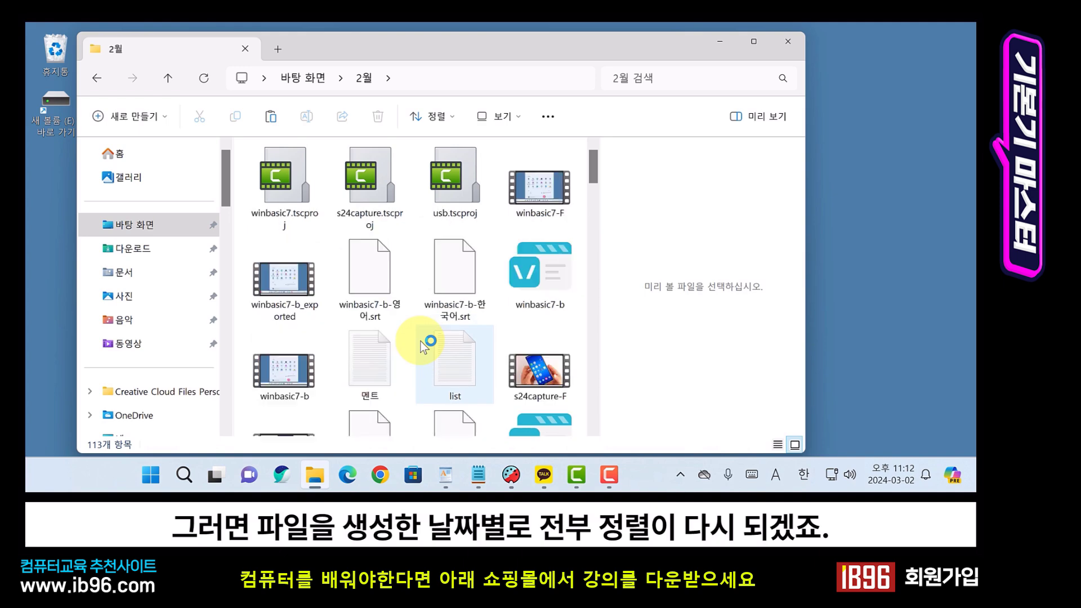
Step: Change the date sorting of the 2월 folder to 오름차순 and check the new file order
{"action": "left_click", "coordinate": [452, 115]}
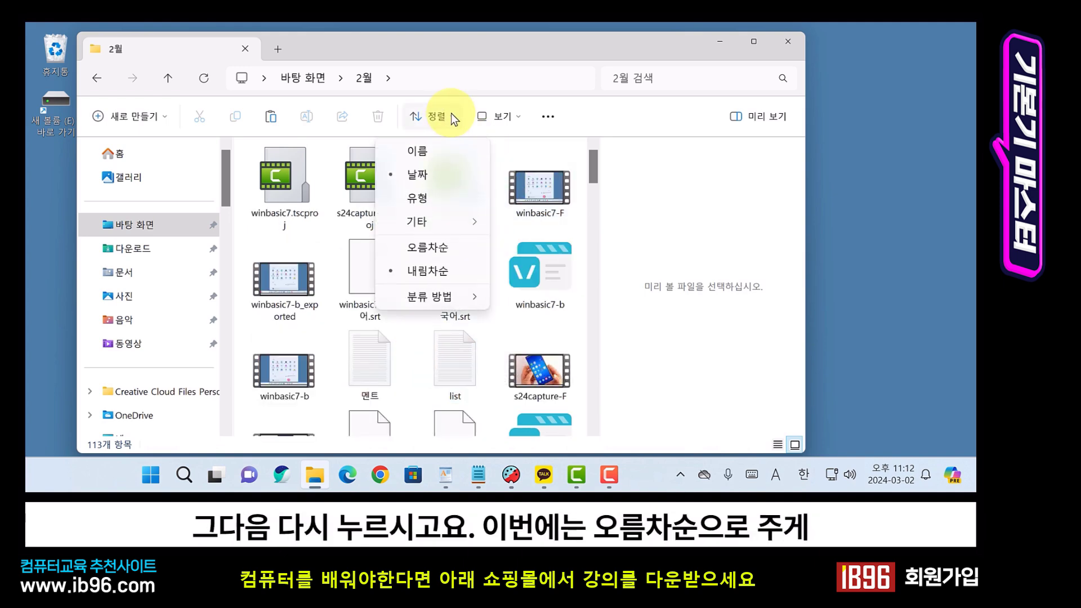
{"action": "left_click", "coordinate": [444, 253]}
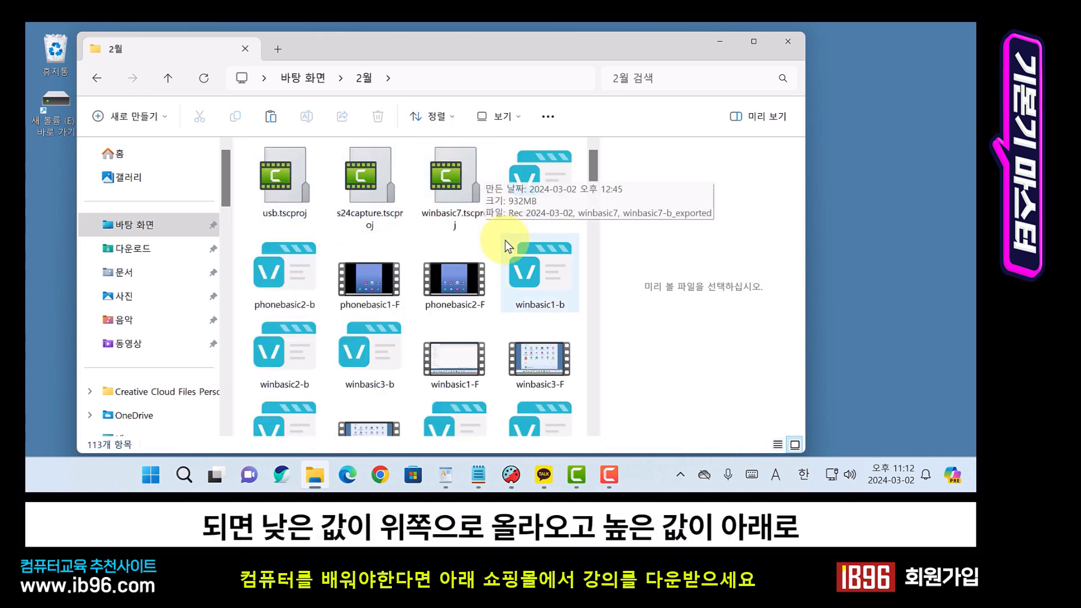
{"action": "scroll", "coordinate": [505, 241], "scroll_direction": "down", "scroll_amount": 10}
{"action": "scroll", "coordinate": [492, 355], "scroll_direction": "up", "scroll_amount": 10}
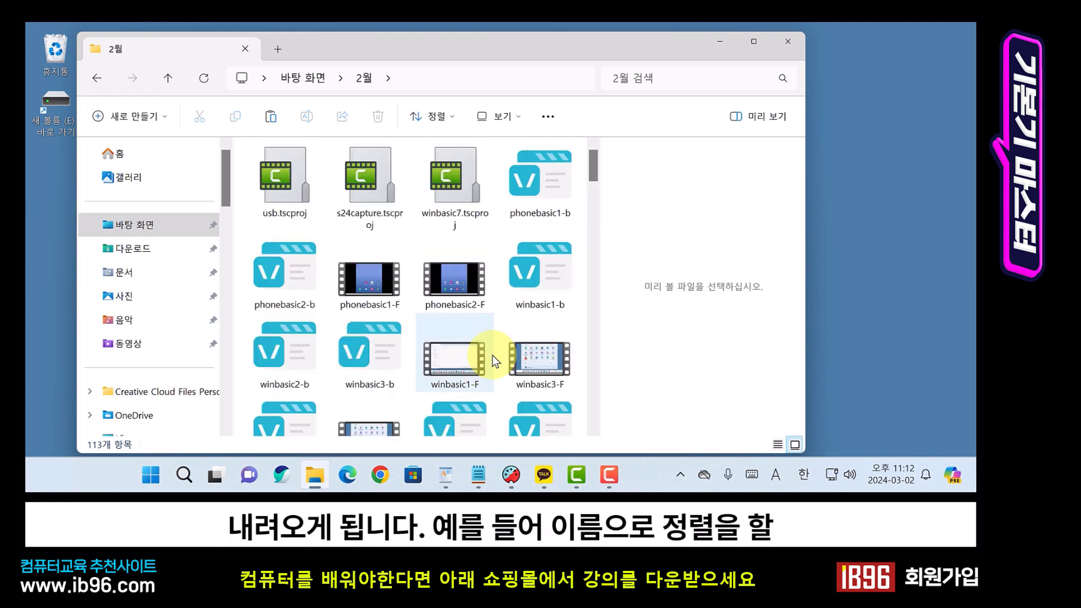
Step: Sort the files in the 2월 folder by 이름 and bring up the sort options again
{"action": "left_click", "coordinate": [450, 114]}
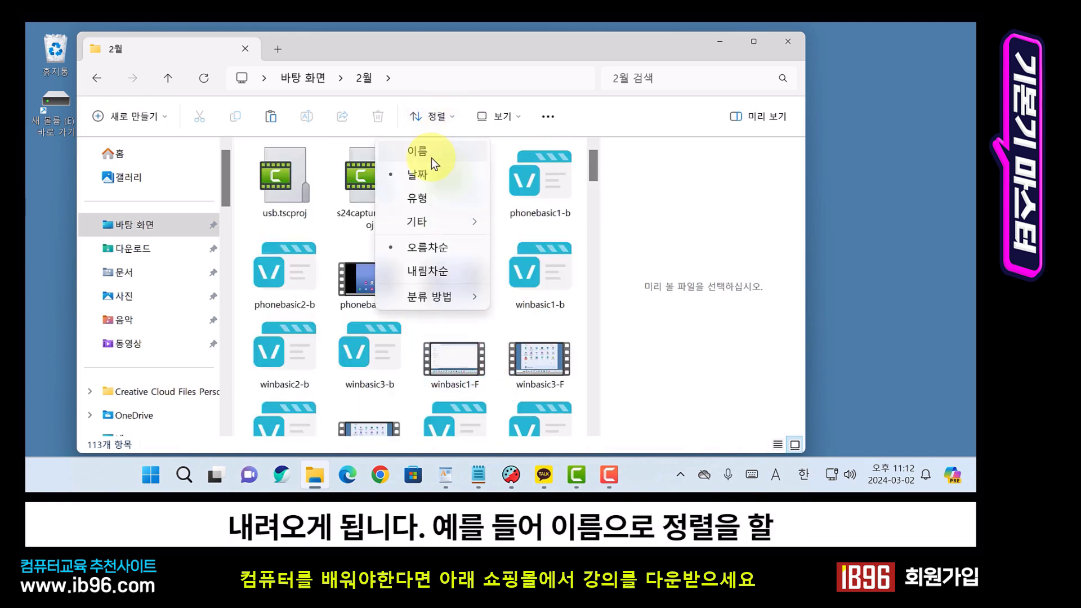
{"action": "left_click", "coordinate": [432, 158]}
{"action": "left_click", "coordinate": [448, 114]}
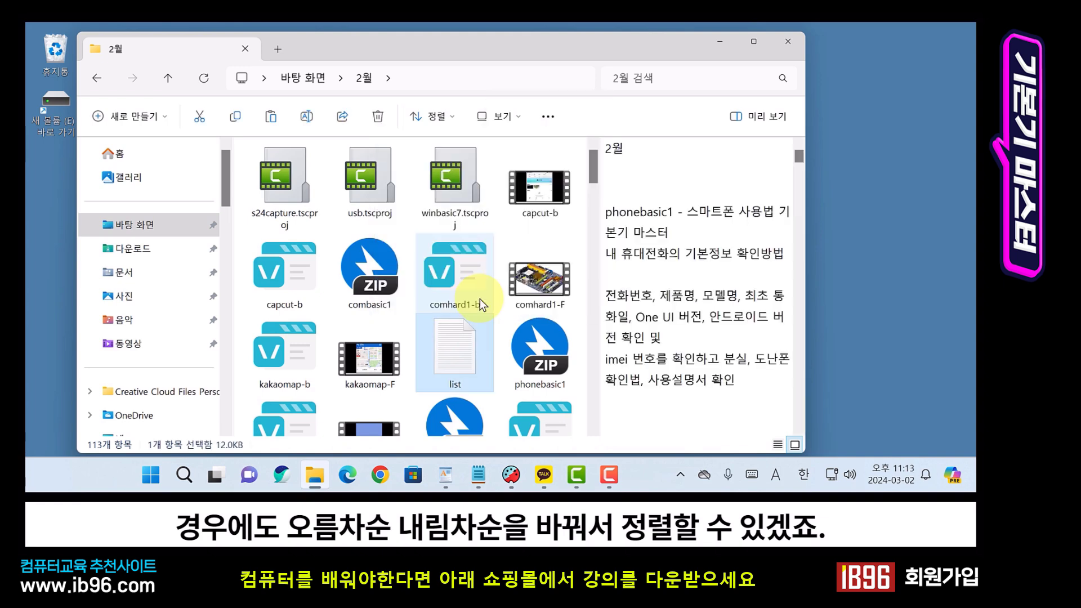
Step: Select the list file, widen the window, and switch the 2월 folder to the 자세히 view
{"action": "left_click", "coordinate": [467, 357]}
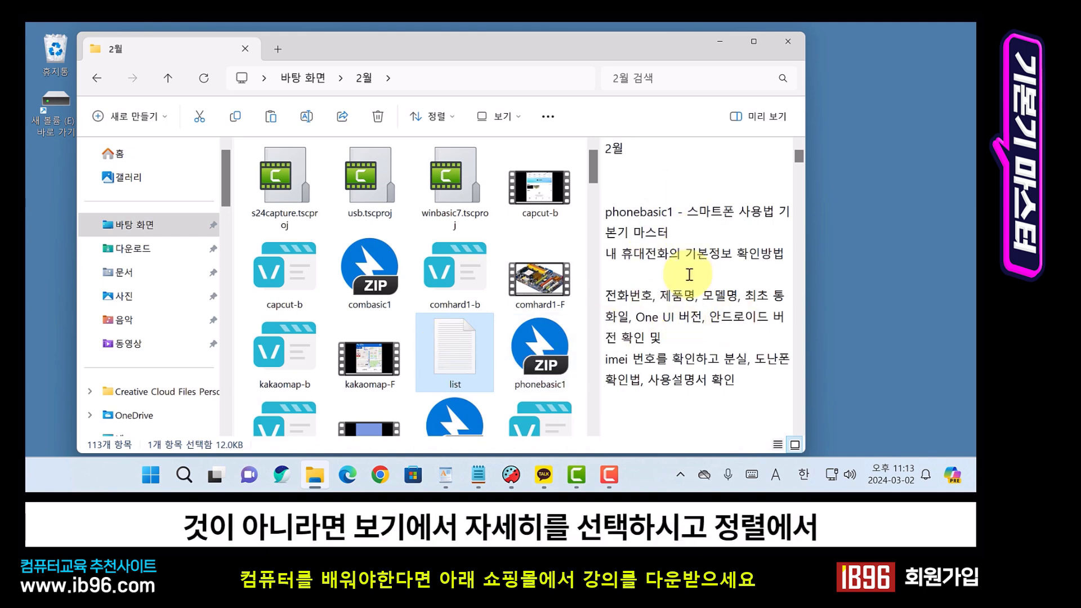
{"action": "left_click", "coordinate": [517, 116]}
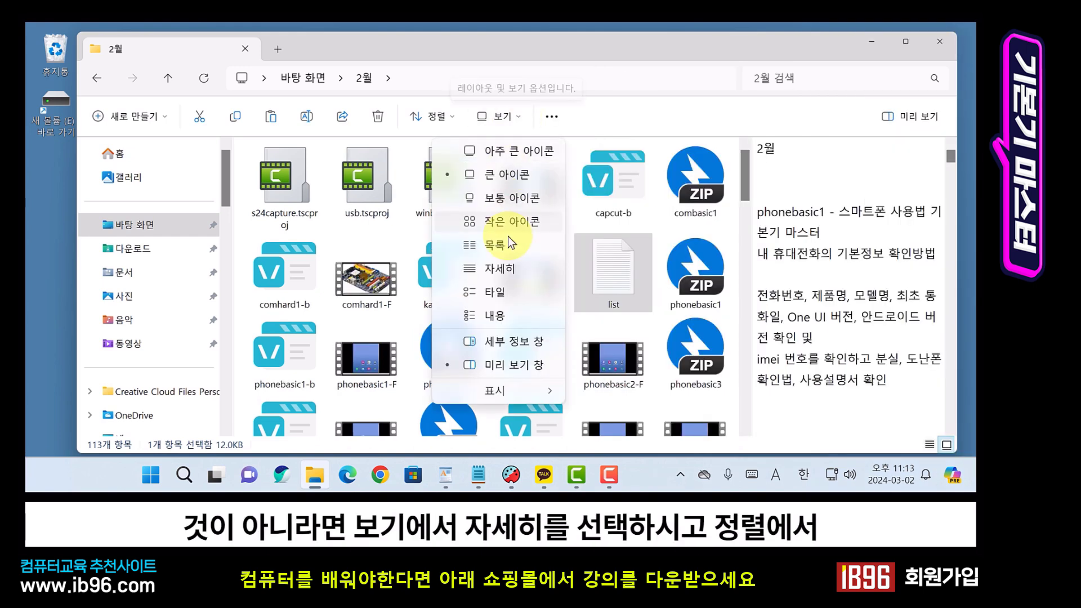
{"action": "left_click", "coordinate": [512, 268]}
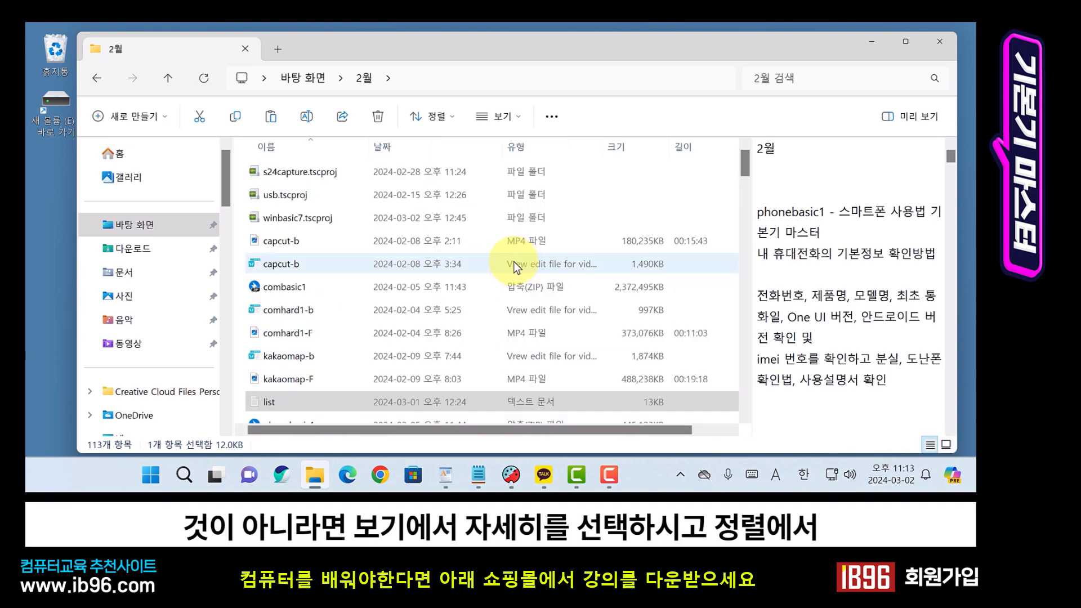
Step: Review the sort options of the 2월 folder and look through its files in name order
{"action": "left_click", "coordinate": [459, 115]}
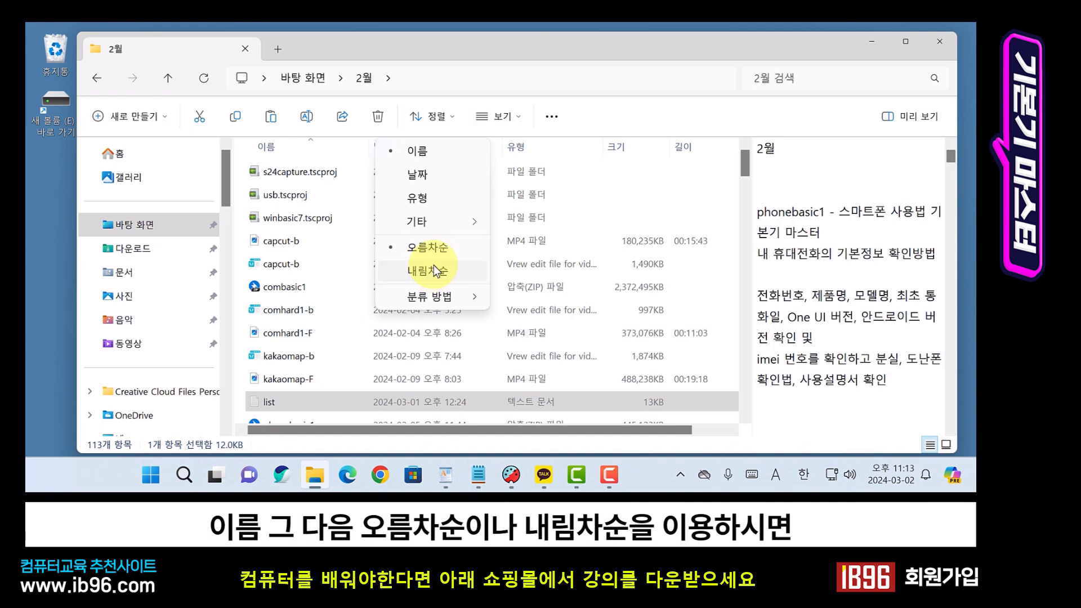
{"action": "left_click", "coordinate": [464, 54]}
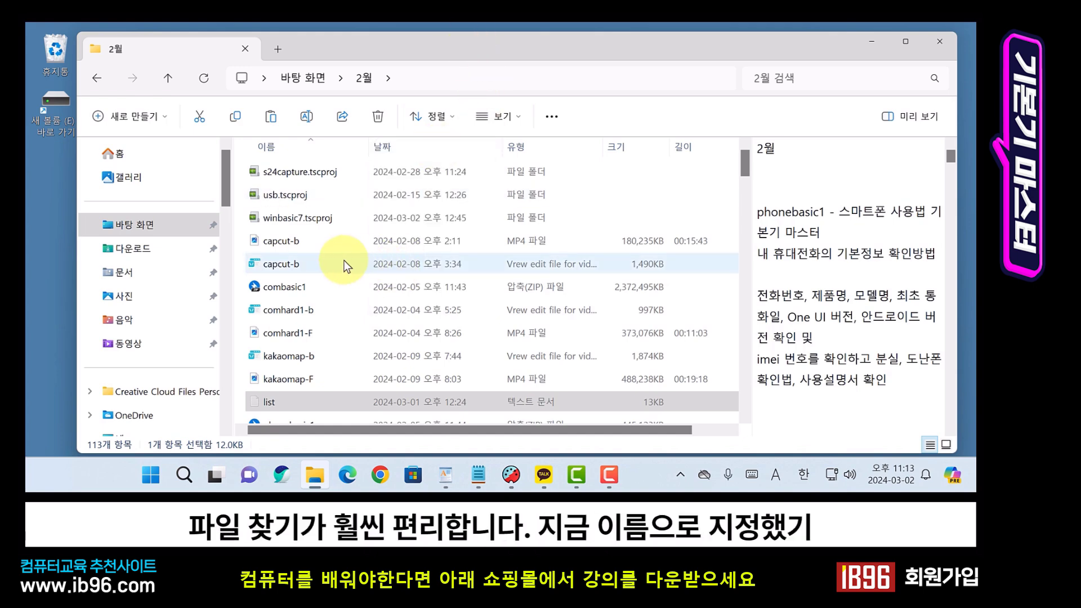
{"action": "scroll", "coordinate": [342, 265], "scroll_direction": "down", "scroll_amount": 3}
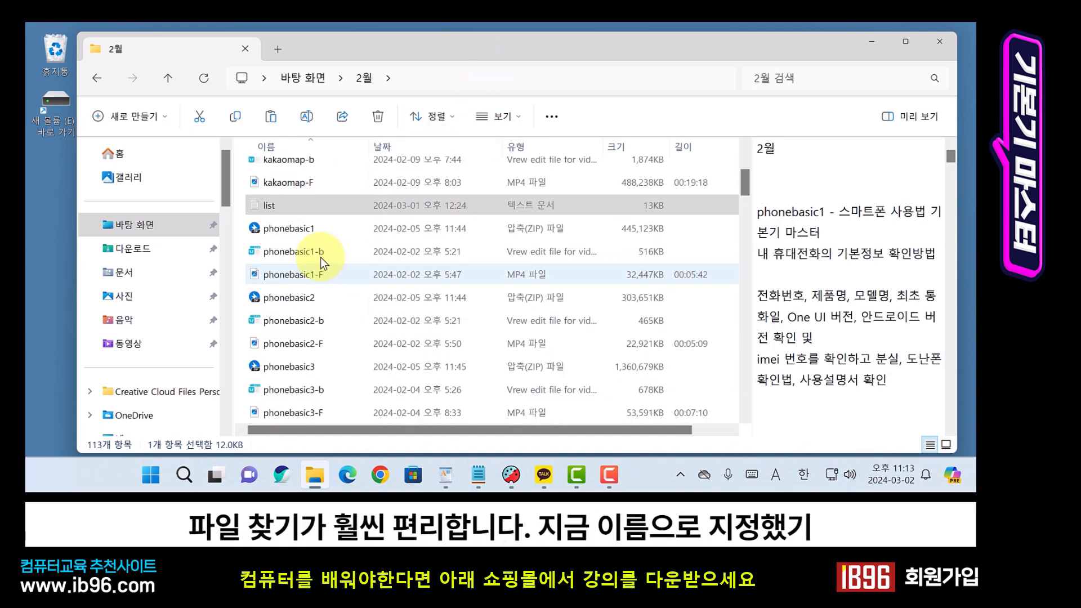
{"action": "scroll", "coordinate": [321, 258], "scroll_direction": "up", "scroll_amount": 3}
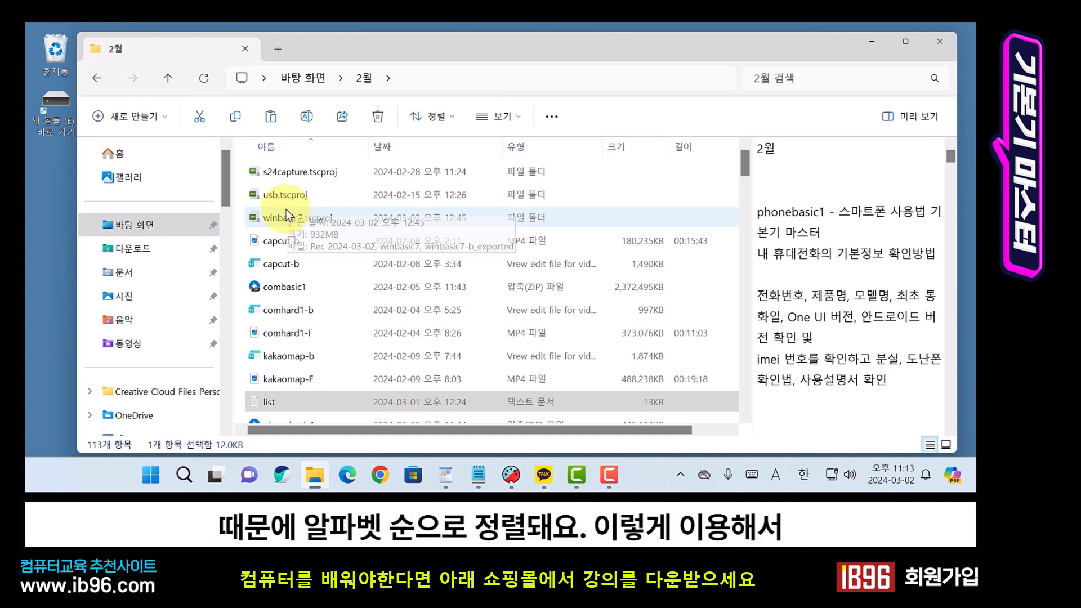
{"action": "scroll", "coordinate": [287, 210], "scroll_direction": "down", "scroll_amount": 18}
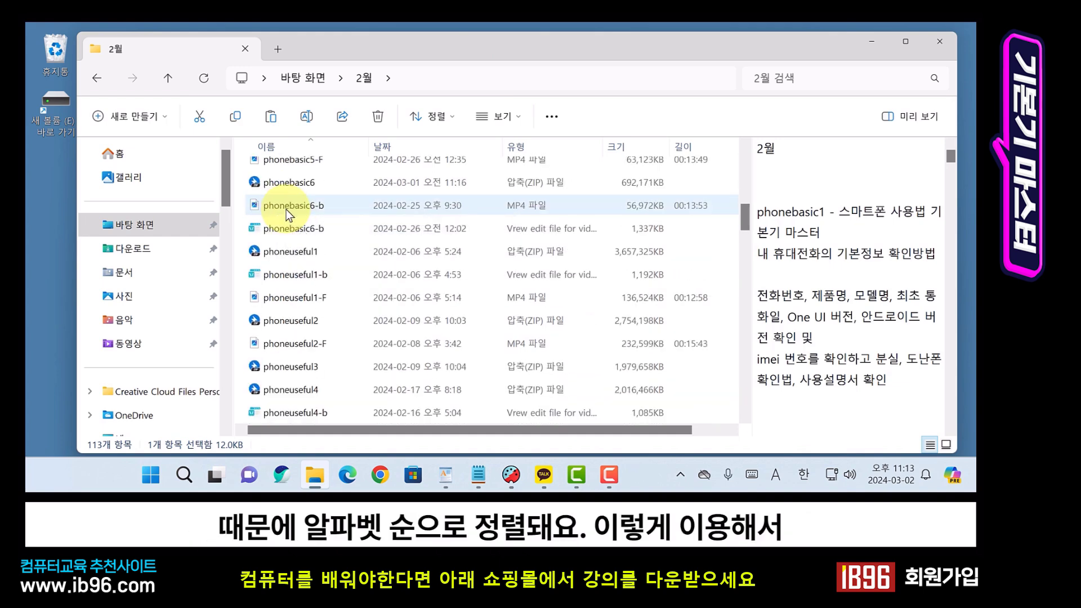
{"action": "scroll", "coordinate": [293, 203], "scroll_direction": "down", "scroll_amount": 3}
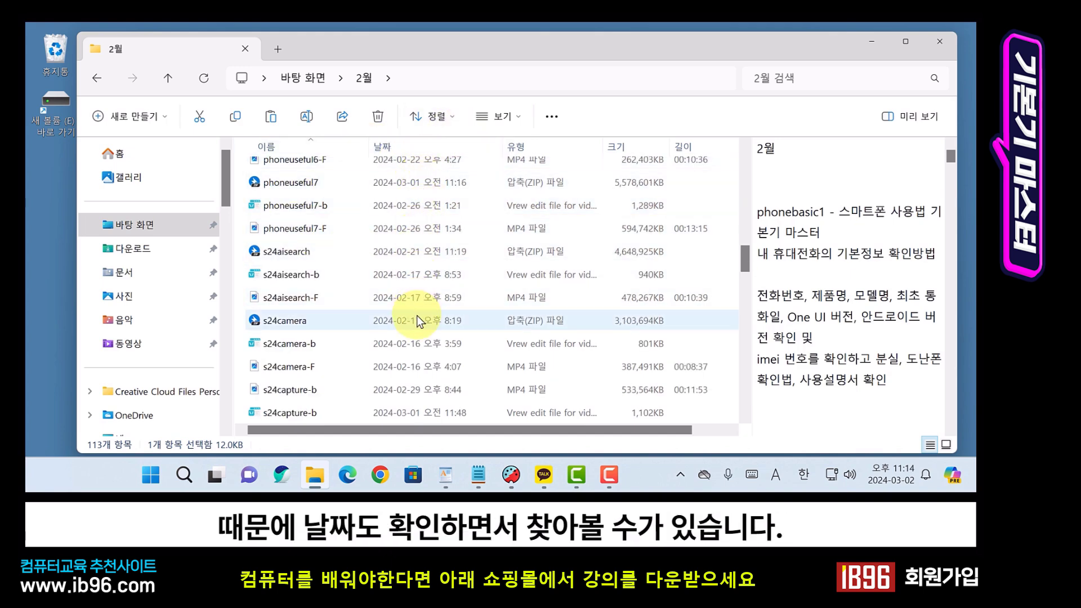
Step: Leave the 2월 folder for 바탕 화면, open 갤러리, and browse its photos by date from 2024 back into 2023
{"action": "key", "text": "alt+Up"}
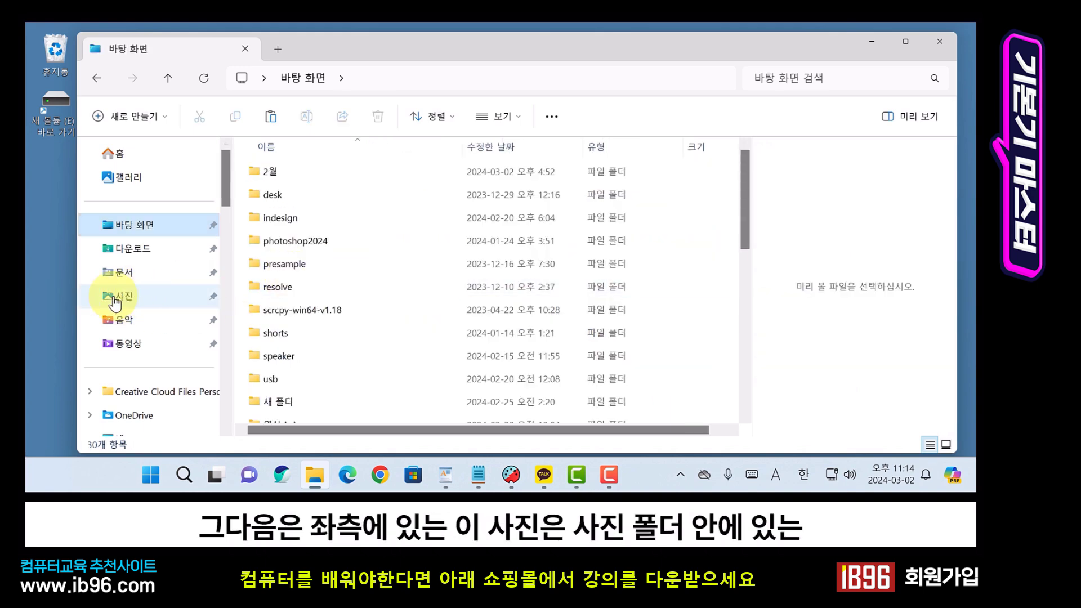
{"action": "left_click", "coordinate": [132, 180]}
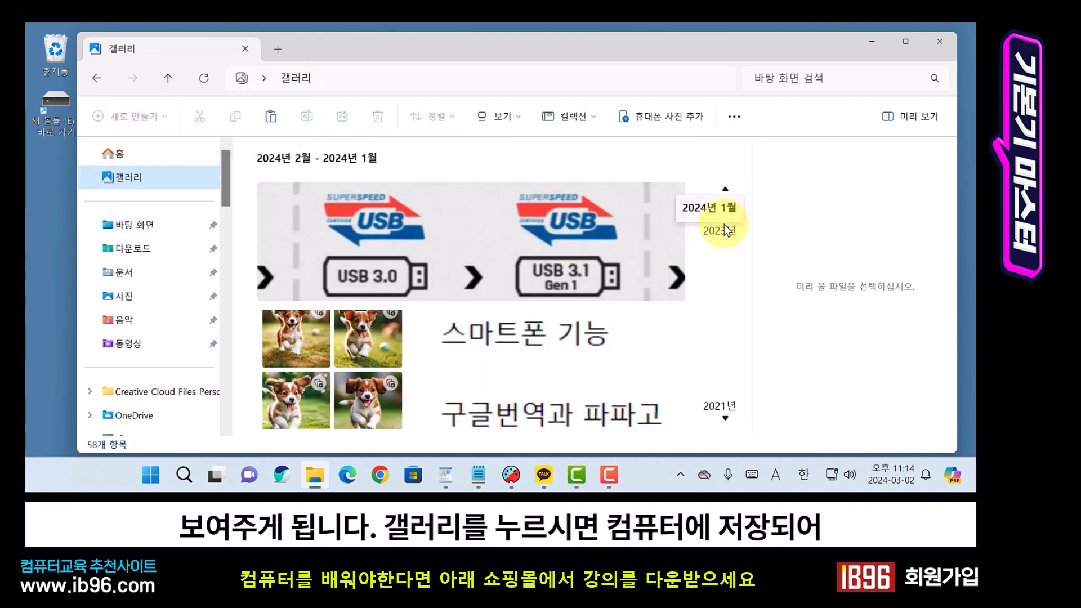
{"action": "scroll", "coordinate": [646, 268], "scroll_direction": "down", "scroll_amount": 3}
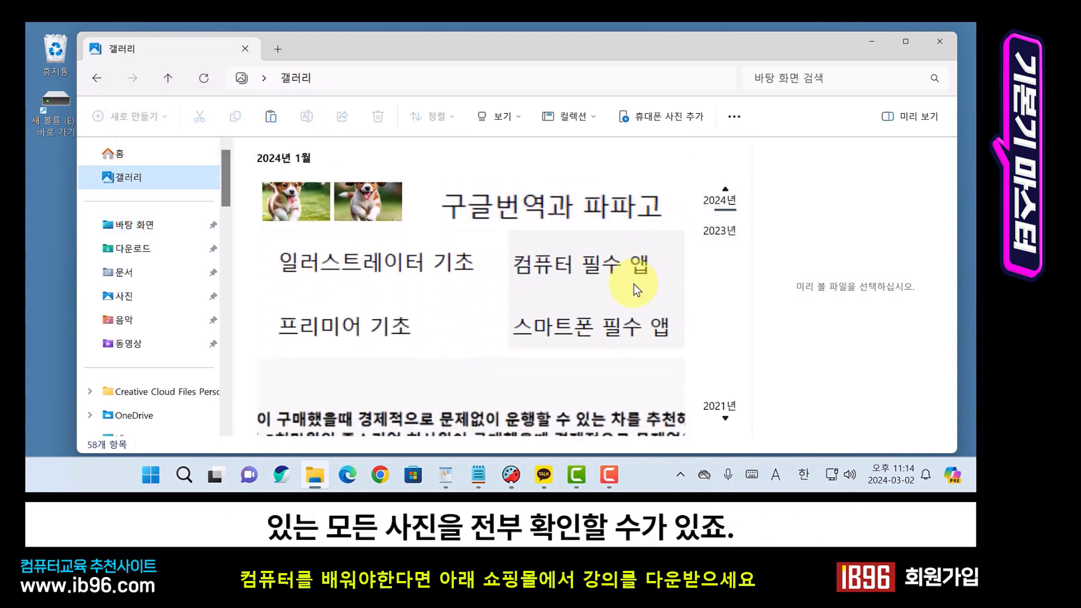
{"action": "scroll", "coordinate": [633, 285], "scroll_direction": "down", "scroll_amount": 3}
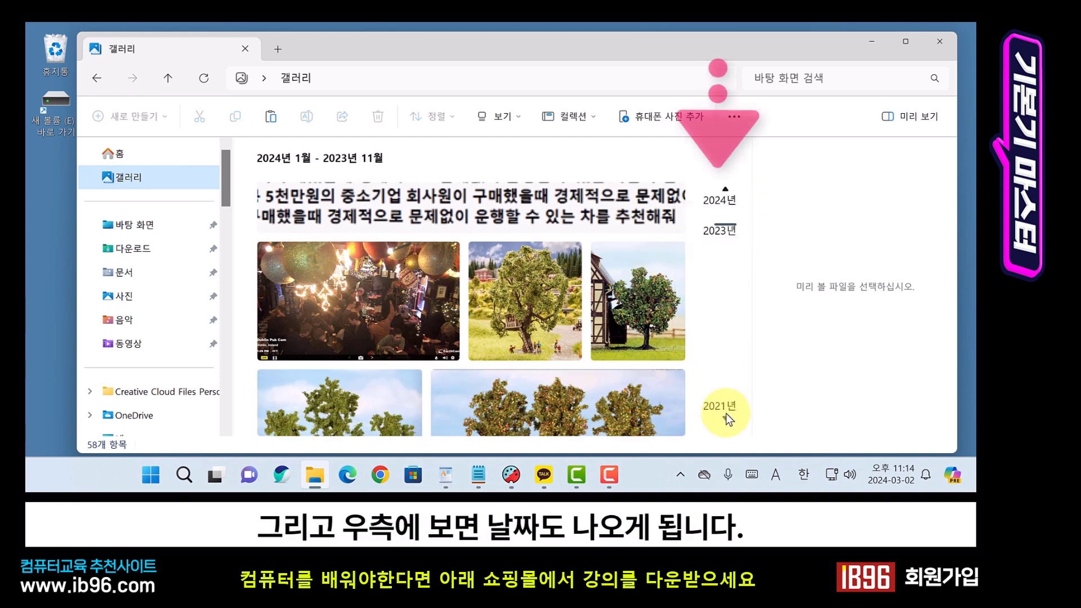
{"action": "scroll", "coordinate": [572, 373], "scroll_direction": "down", "scroll_amount": 1}
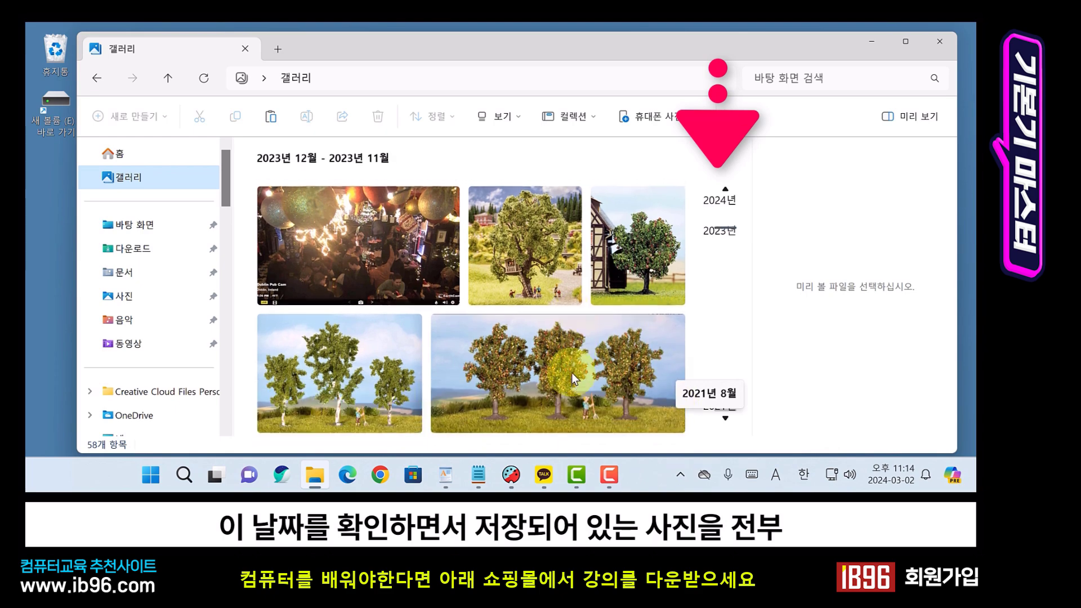
{"action": "scroll", "coordinate": [571, 373], "scroll_direction": "down", "scroll_amount": 5}
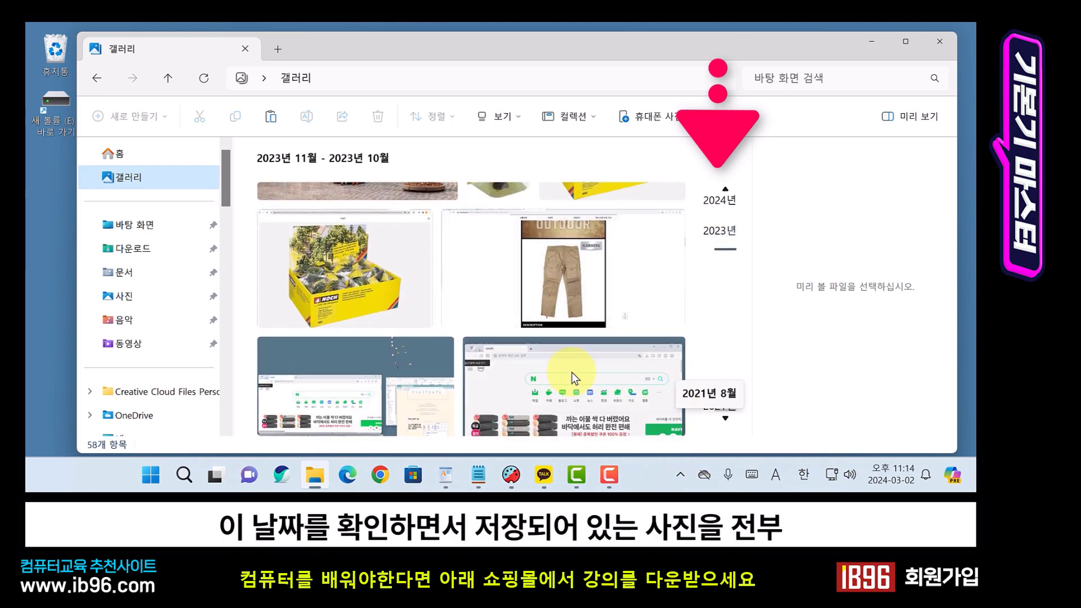
{"action": "scroll", "coordinate": [572, 372], "scroll_direction": "down", "scroll_amount": 5}
{"action": "scroll", "coordinate": [575, 363], "scroll_direction": "up", "scroll_amount": 6}
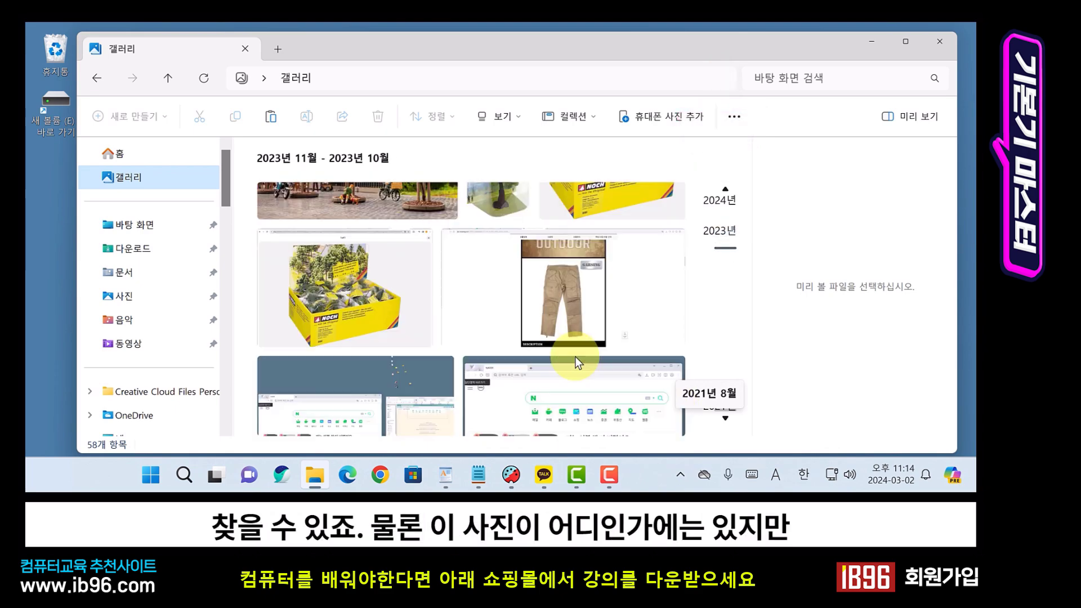
{"action": "scroll", "coordinate": [576, 359], "scroll_direction": "up", "scroll_amount": 10}
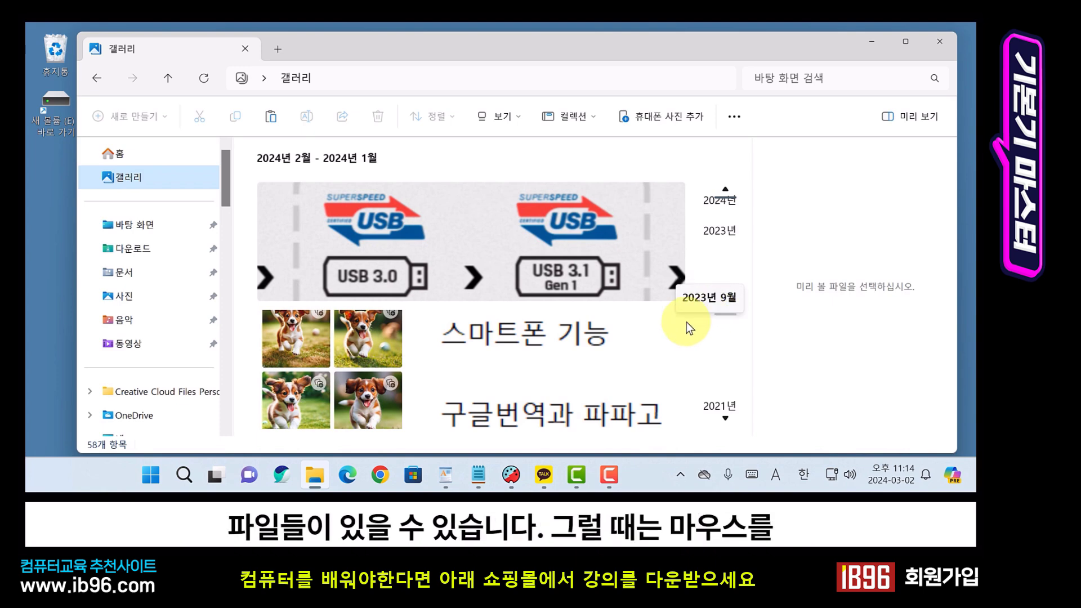
Step: Look over the most recent 2024 photos in 갤러리 once more
{"action": "mouse_move", "coordinate": [333, 364]}
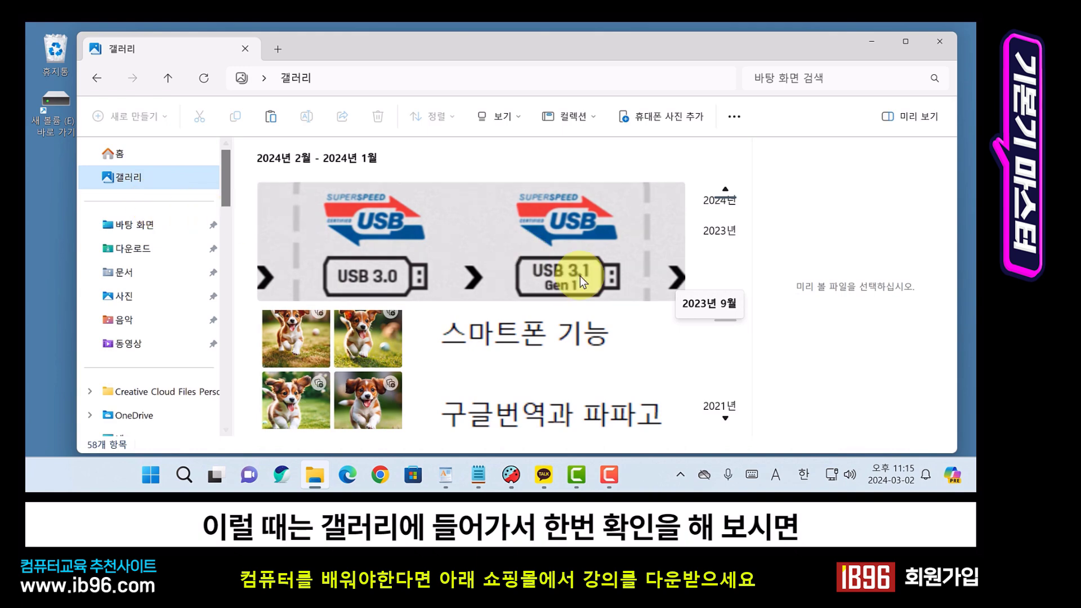
{"action": "scroll", "coordinate": [611, 295], "scroll_direction": "down", "scroll_amount": 4}
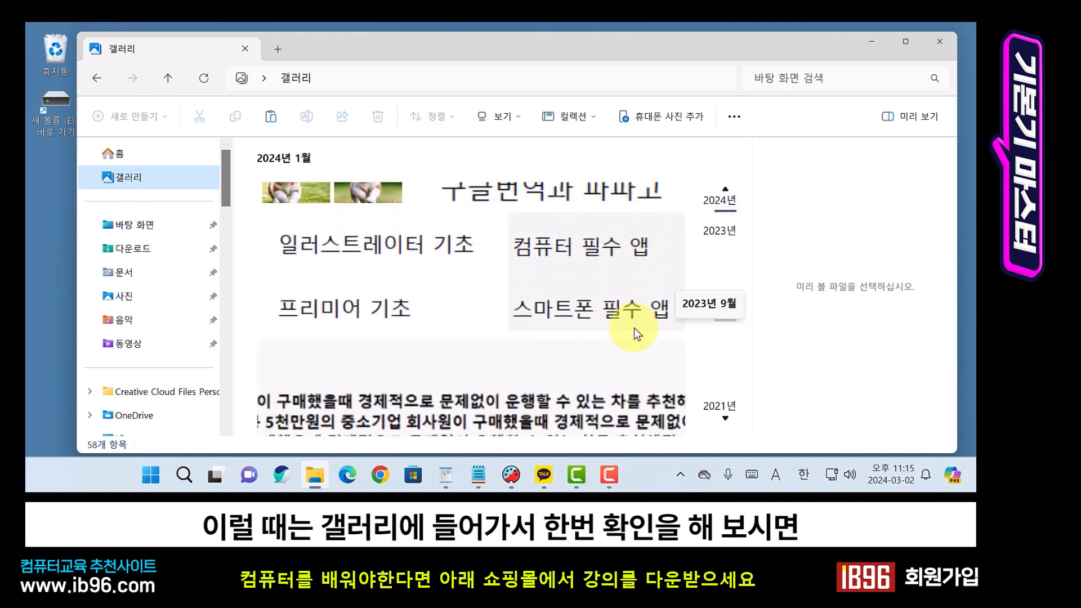
{"action": "scroll", "coordinate": [630, 332], "scroll_direction": "down", "scroll_amount": 2}
{"action": "scroll", "coordinate": [630, 329], "scroll_direction": "up", "scroll_amount": 5}
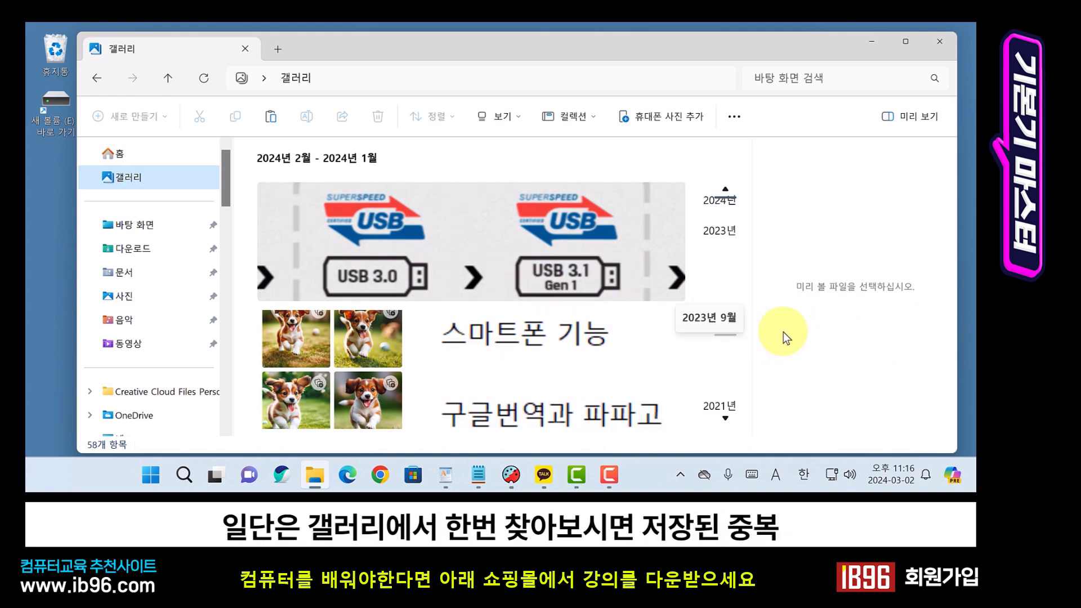
{"action": "scroll", "coordinate": [668, 354], "scroll_direction": "down", "scroll_amount": 1}
{"action": "scroll", "coordinate": [668, 354], "scroll_direction": "up", "scroll_amount": 1}
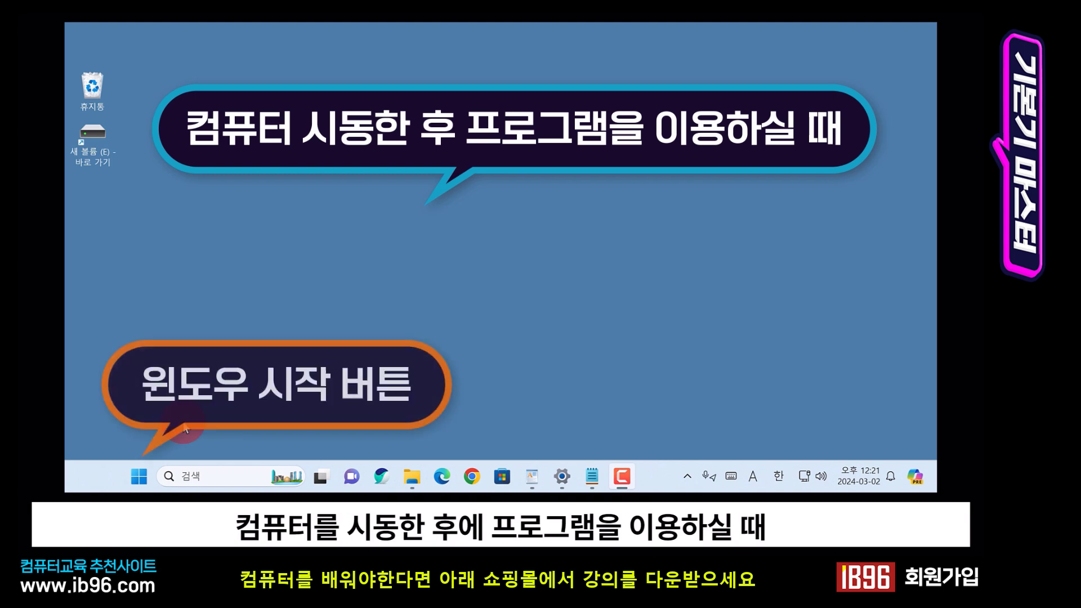
Step: Open the Windows Start menu and page through the pinned apps under 고정됨 and back
{"action": "left_click", "coordinate": [142, 477]}
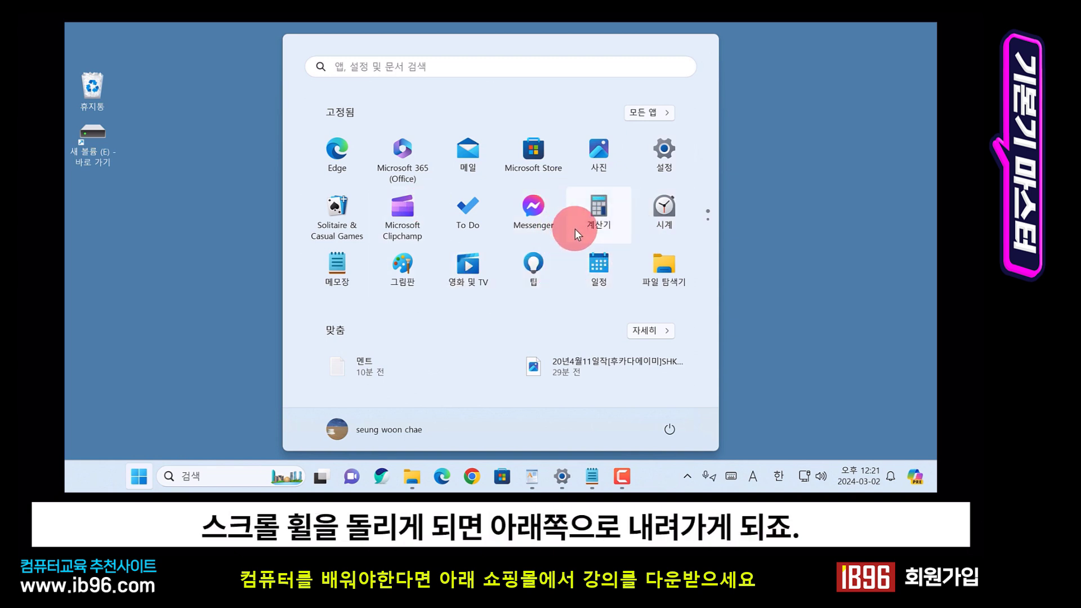
{"action": "scroll", "coordinate": [575, 230], "scroll_direction": "down", "scroll_amount": 1}
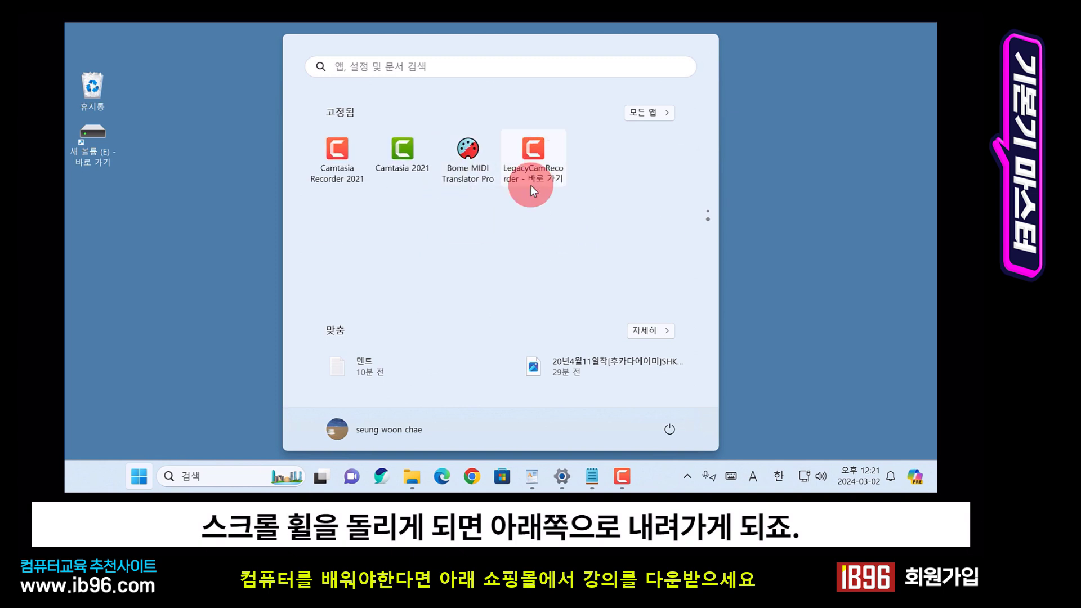
{"action": "scroll", "coordinate": [530, 195], "scroll_direction": "up", "scroll_amount": 1}
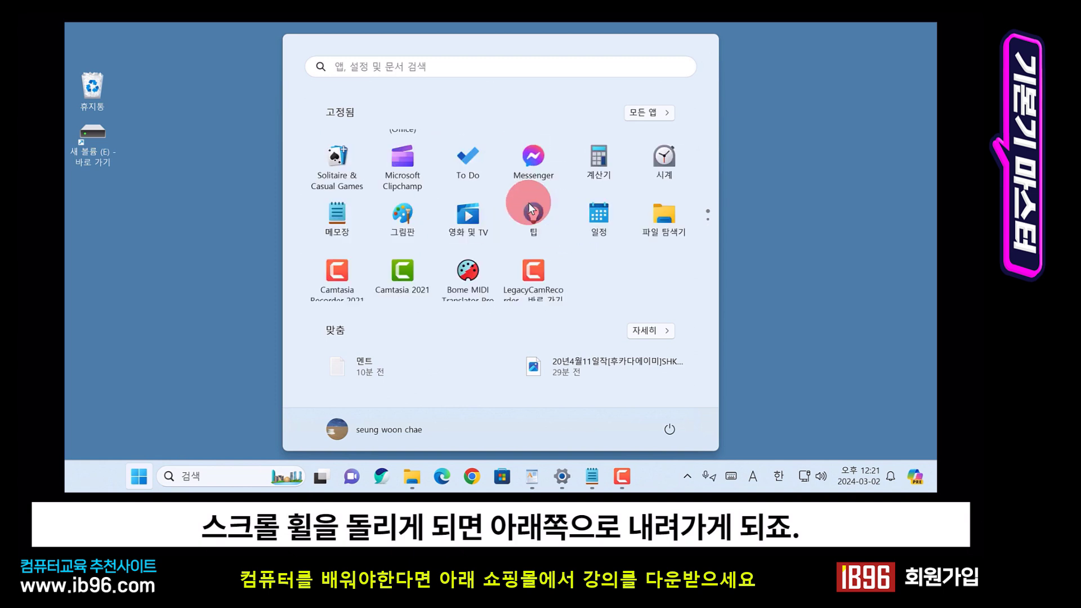
{"action": "left_click", "coordinate": [709, 219]}
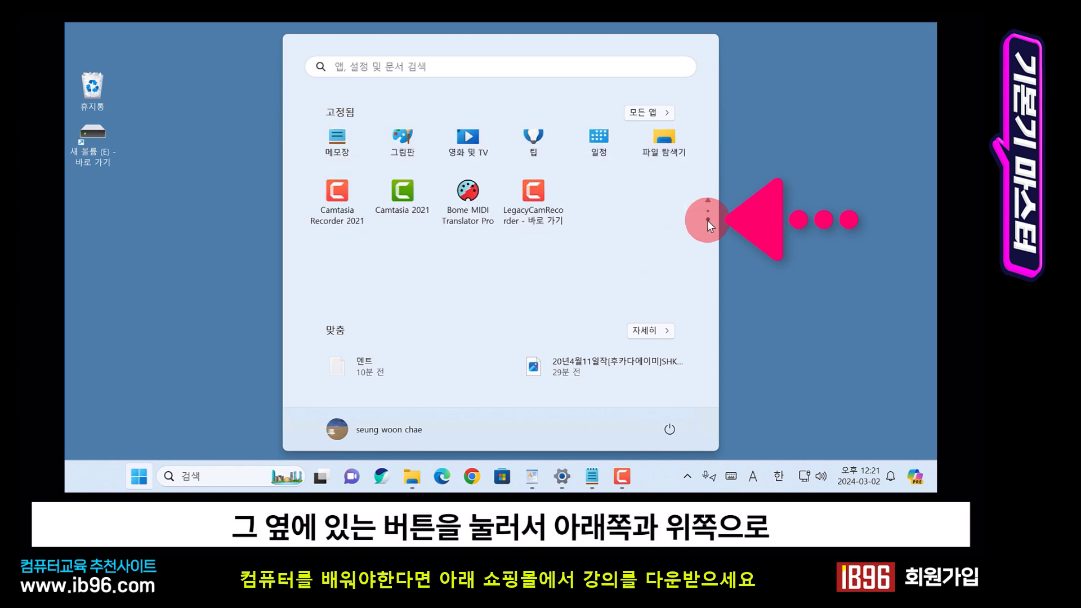
{"action": "left_click", "coordinate": [708, 209]}
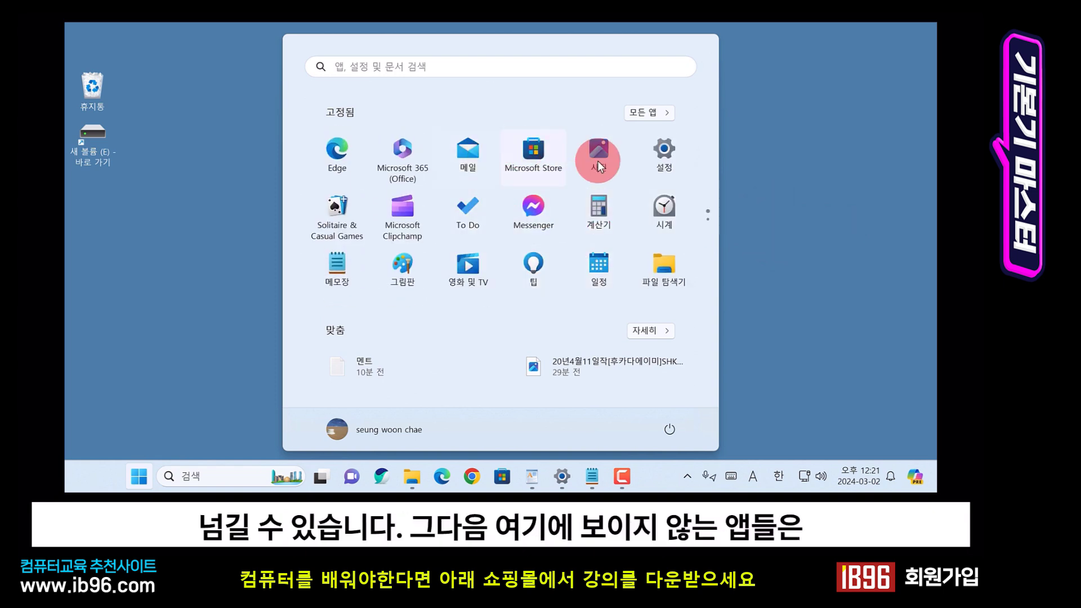
Step: Show 모든 앱 and look through the alphabetical list of installed programs from A to F and back
{"action": "left_click", "coordinate": [659, 113]}
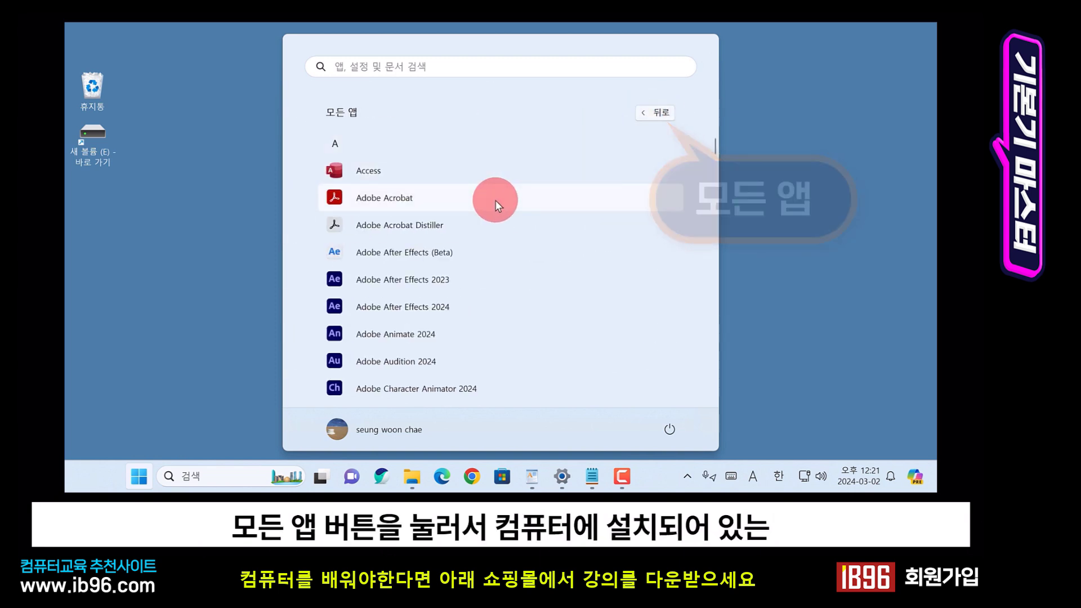
{"action": "scroll", "coordinate": [496, 201], "scroll_direction": "down", "scroll_amount": 4}
{"action": "scroll", "coordinate": [496, 200], "scroll_direction": "down", "scroll_amount": 5}
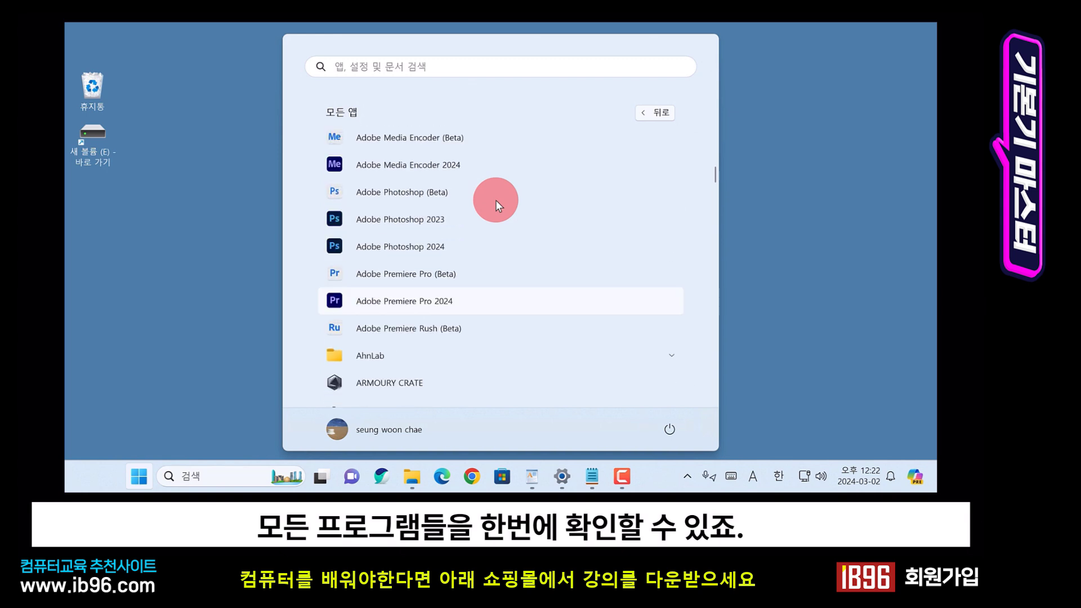
{"action": "scroll", "coordinate": [496, 200], "scroll_direction": "up", "scroll_amount": 9}
{"action": "scroll", "coordinate": [497, 201], "scroll_direction": "down", "scroll_amount": 10}
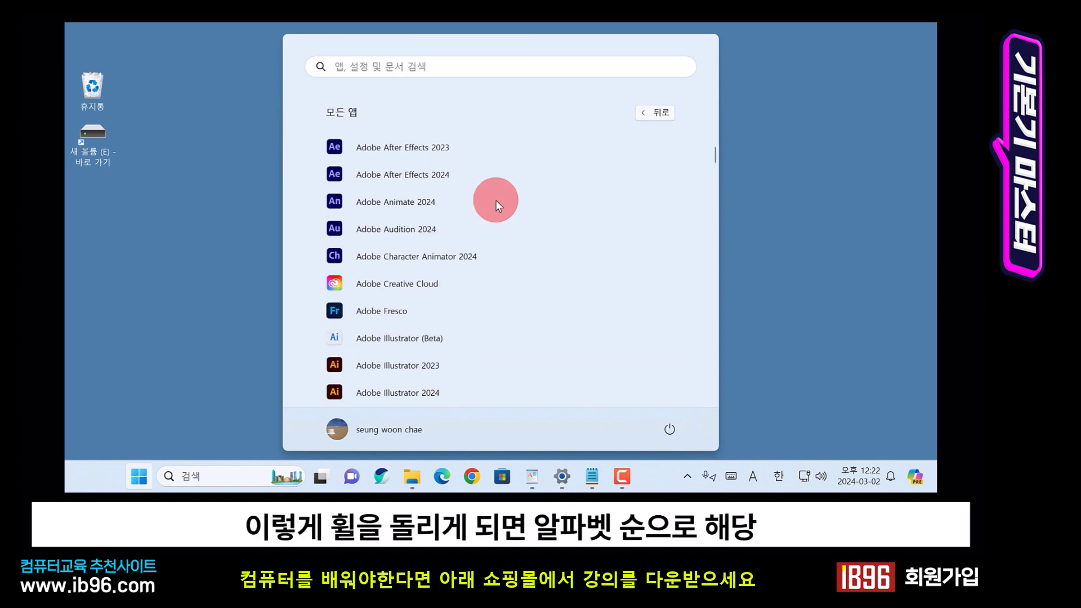
{"action": "scroll", "coordinate": [496, 200], "scroll_direction": "down", "scroll_amount": 2}
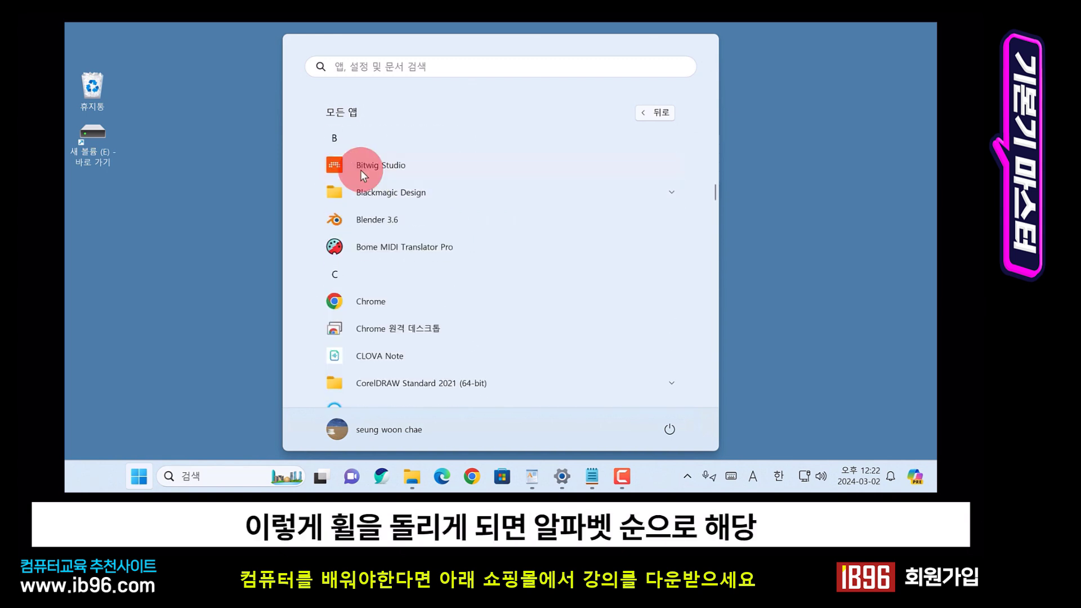
{"action": "scroll", "coordinate": [393, 195], "scroll_direction": "down", "scroll_amount": 8}
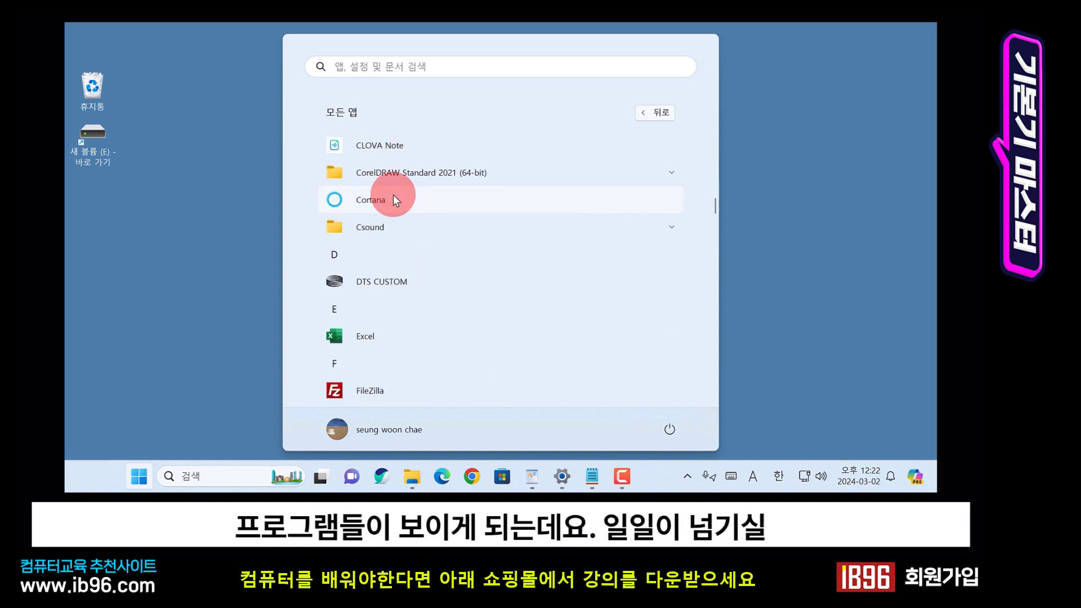
{"action": "scroll", "coordinate": [393, 195], "scroll_direction": "up", "scroll_amount": 15}
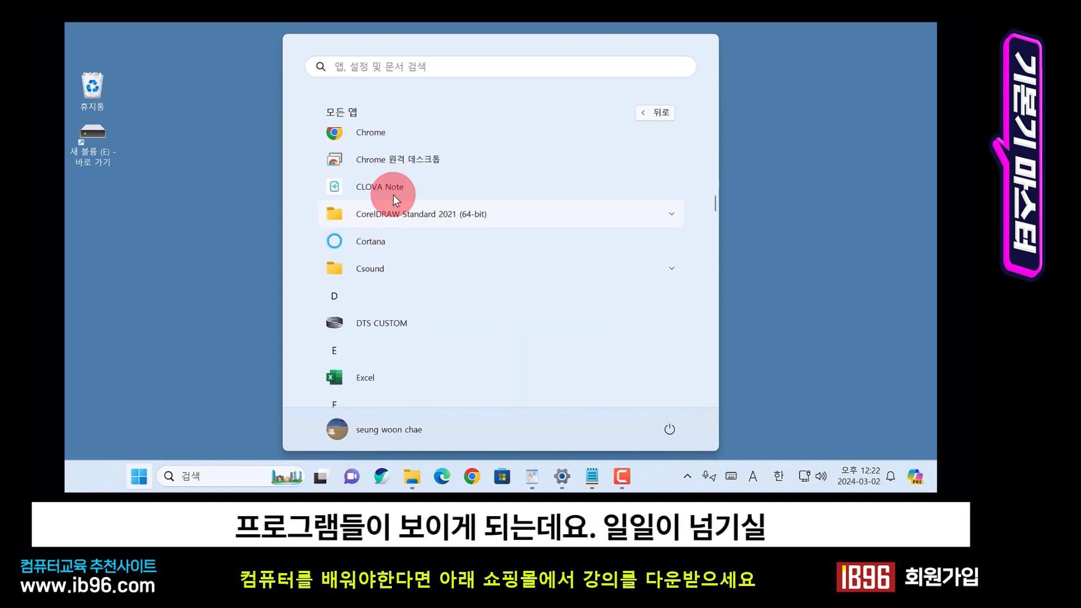
{"action": "scroll", "coordinate": [392, 194], "scroll_direction": "up", "scroll_amount": 3}
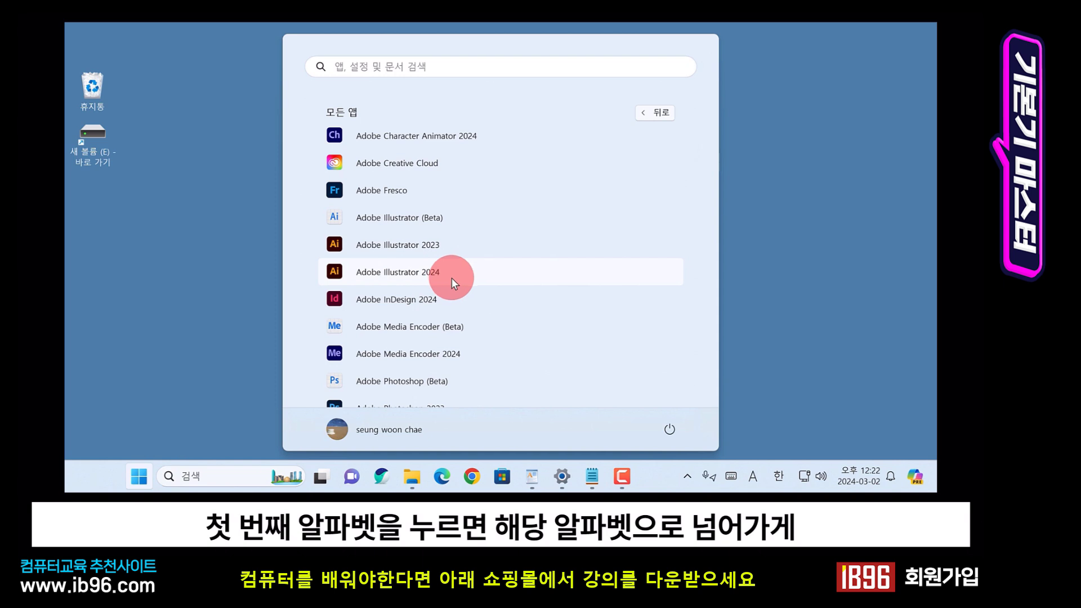
{"action": "scroll", "coordinate": [609, 201], "scroll_direction": "up", "scroll_amount": 4}
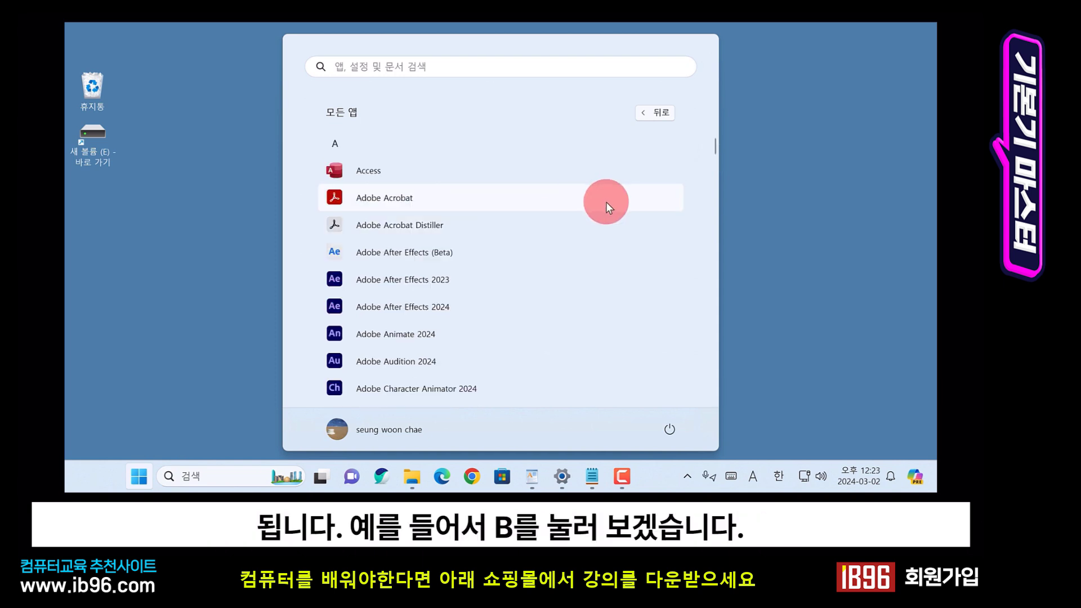
Step: Search the Start menu for "b" and "bl", and limit the search for "b" to 앱
{"action": "type", "text": "b"}
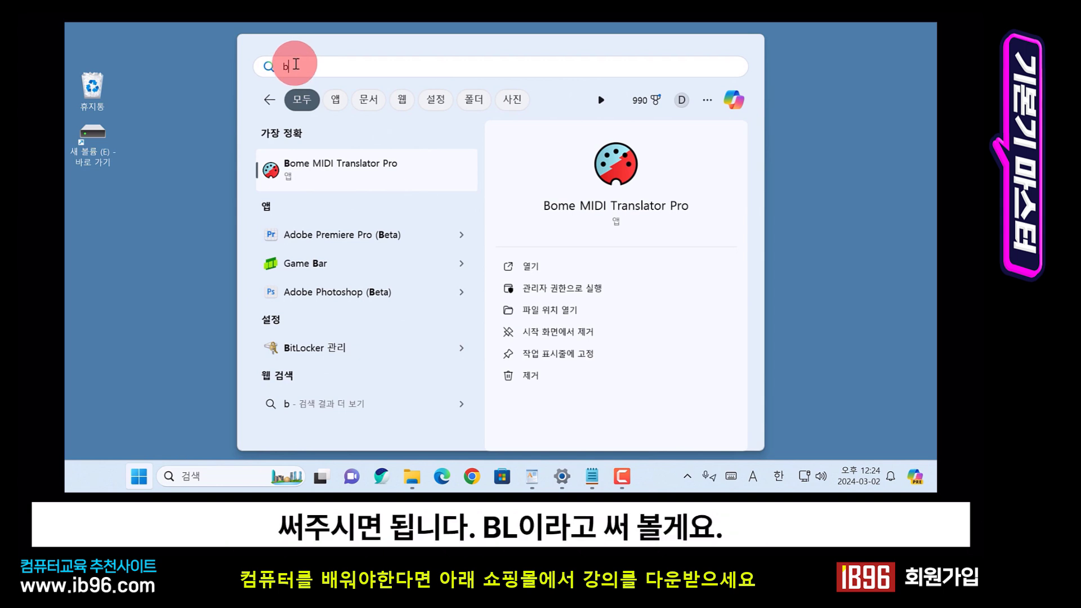
{"action": "type", "text": "l"}
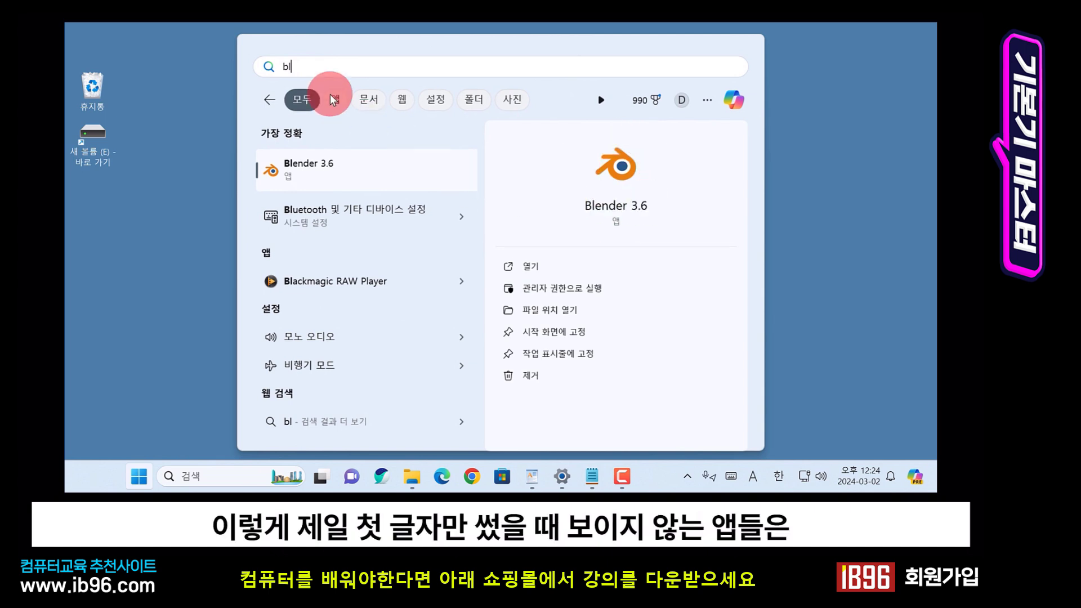
{"action": "key", "text": "BackSpace"}
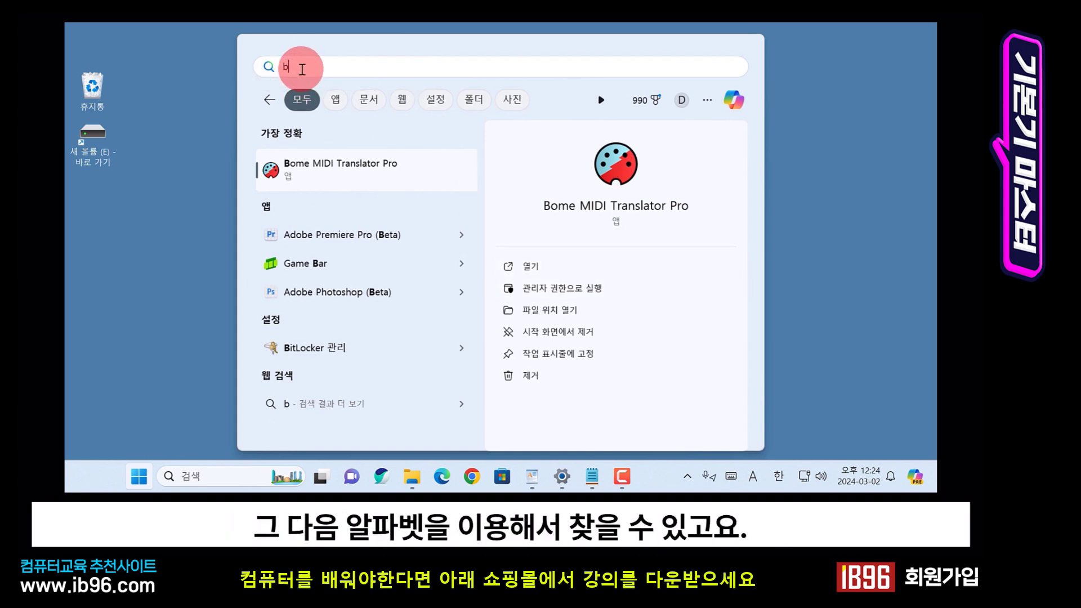
{"action": "left_click", "coordinate": [336, 102]}
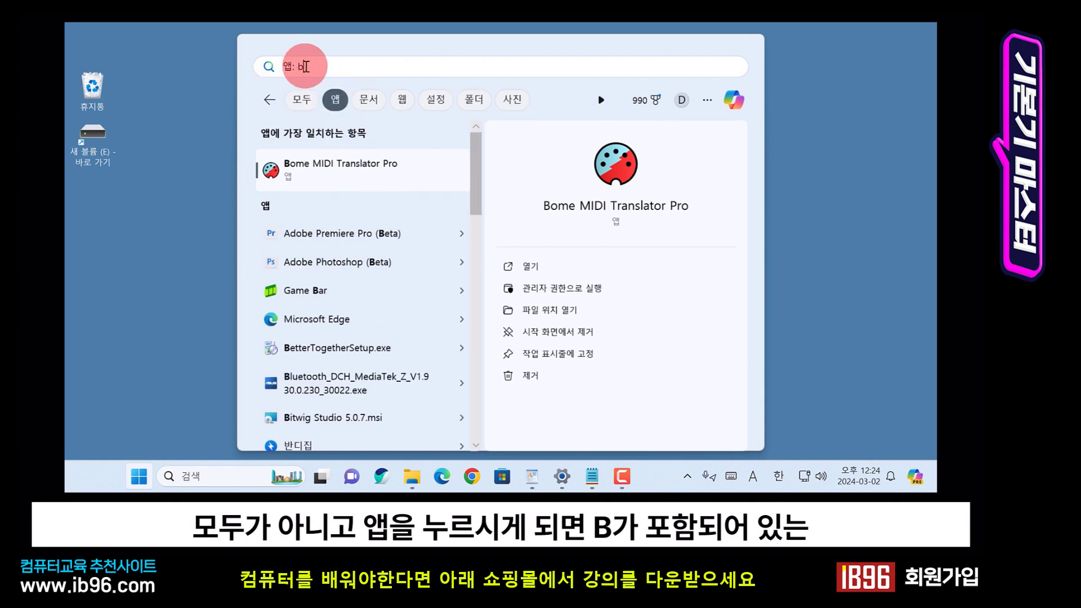
Step: Look through the 앱 results for the search "b", down the list and back up
{"action": "scroll", "coordinate": [387, 272], "scroll_direction": "down", "scroll_amount": 5}
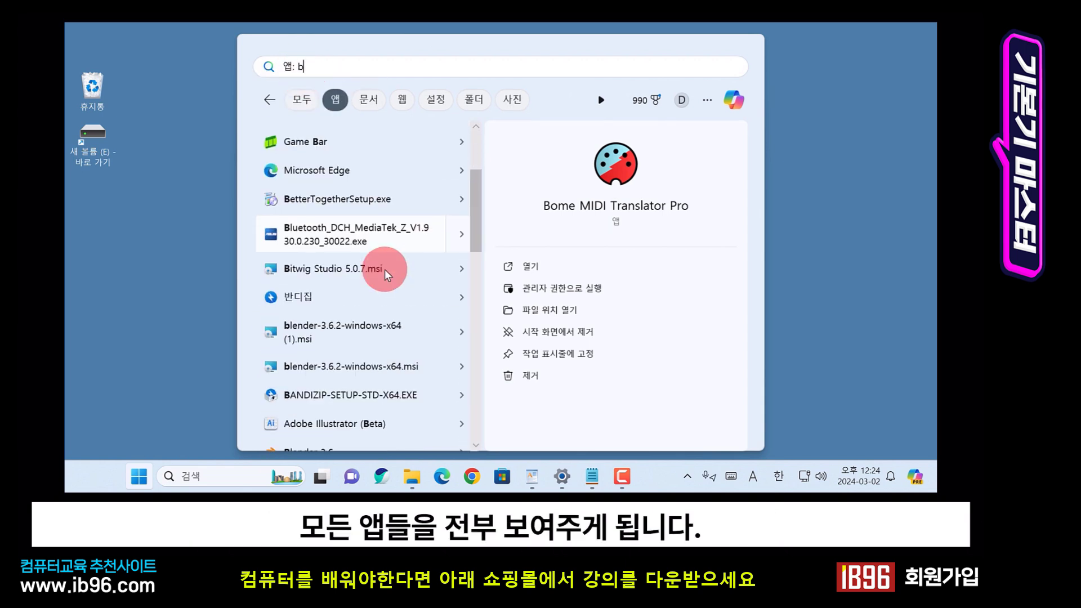
{"action": "scroll", "coordinate": [387, 274], "scroll_direction": "down", "scroll_amount": 5}
{"action": "scroll", "coordinate": [386, 275], "scroll_direction": "up", "scroll_amount": 10}
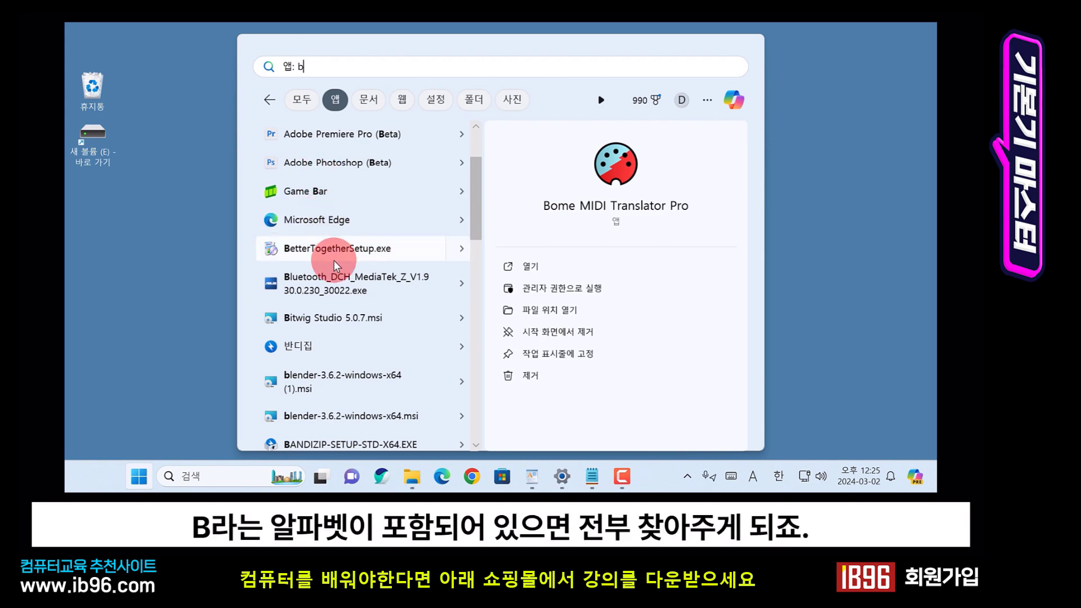
{"action": "scroll", "coordinate": [336, 282], "scroll_direction": "down", "scroll_amount": 3}
{"action": "scroll", "coordinate": [332, 247], "scroll_direction": "up", "scroll_amount": 5}
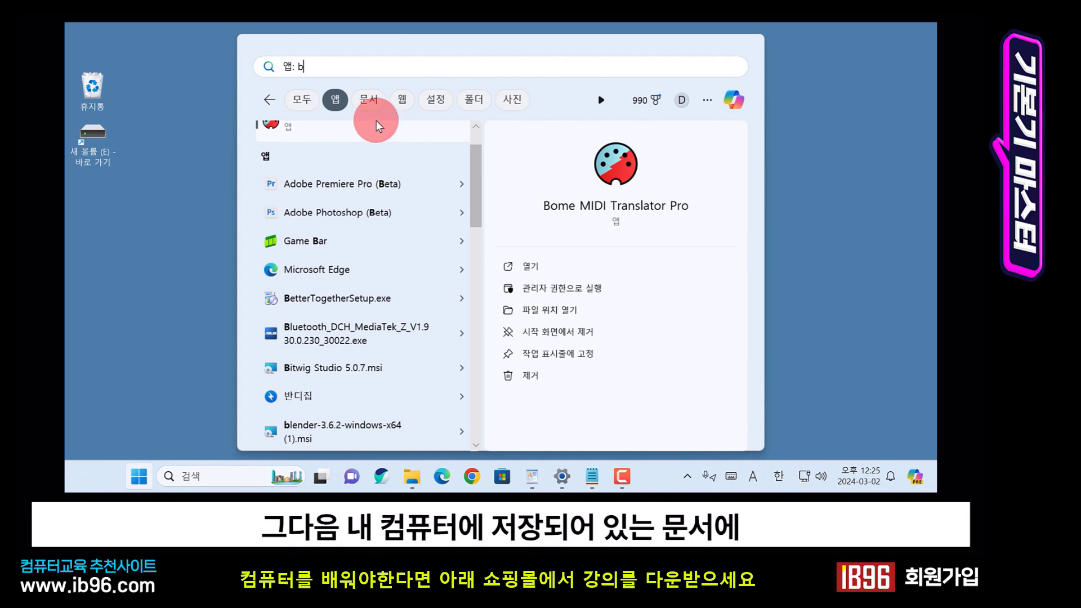
Step: Limit the search for "b" to 문서 and to 웹, looking through each result list
{"action": "left_click", "coordinate": [372, 103]}
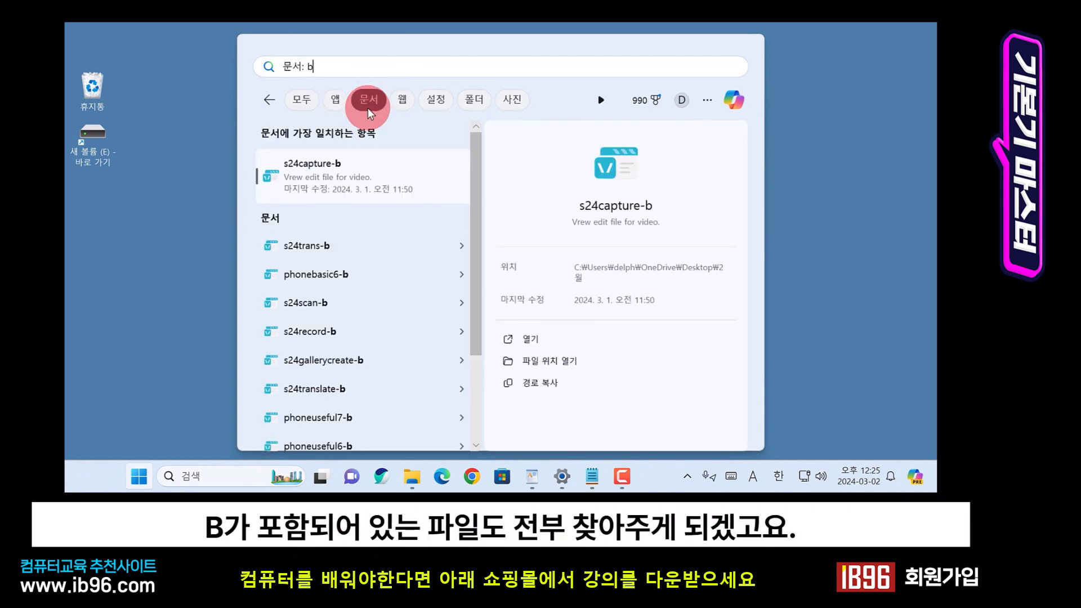
{"action": "scroll", "coordinate": [354, 268], "scroll_direction": "down", "scroll_amount": 1}
{"action": "scroll", "coordinate": [355, 264], "scroll_direction": "down", "scroll_amount": 2}
{"action": "scroll", "coordinate": [355, 268], "scroll_direction": "up", "scroll_amount": 4}
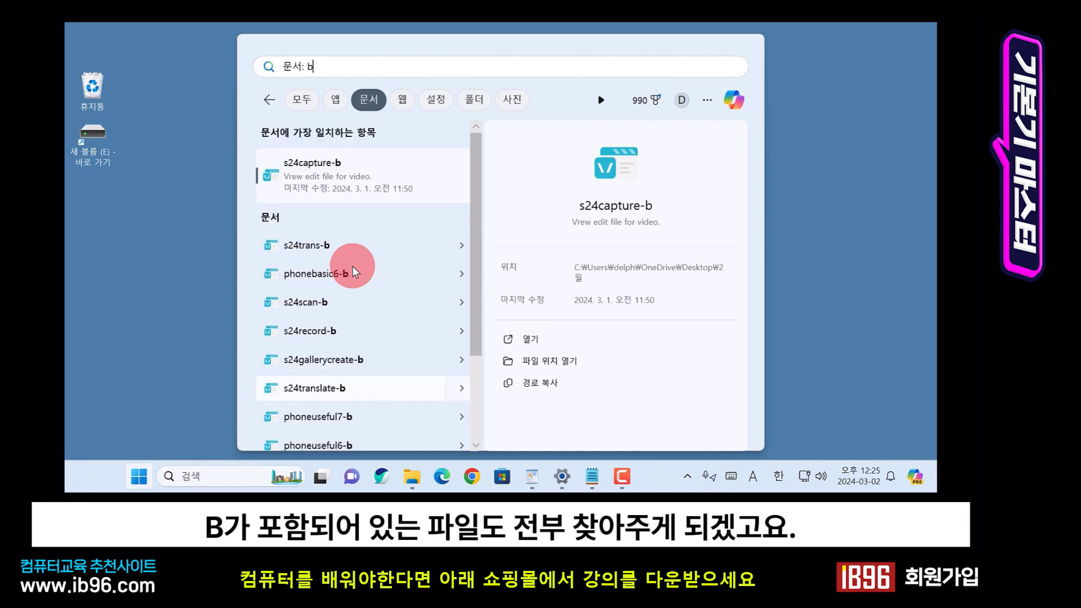
{"action": "left_click", "coordinate": [404, 101]}
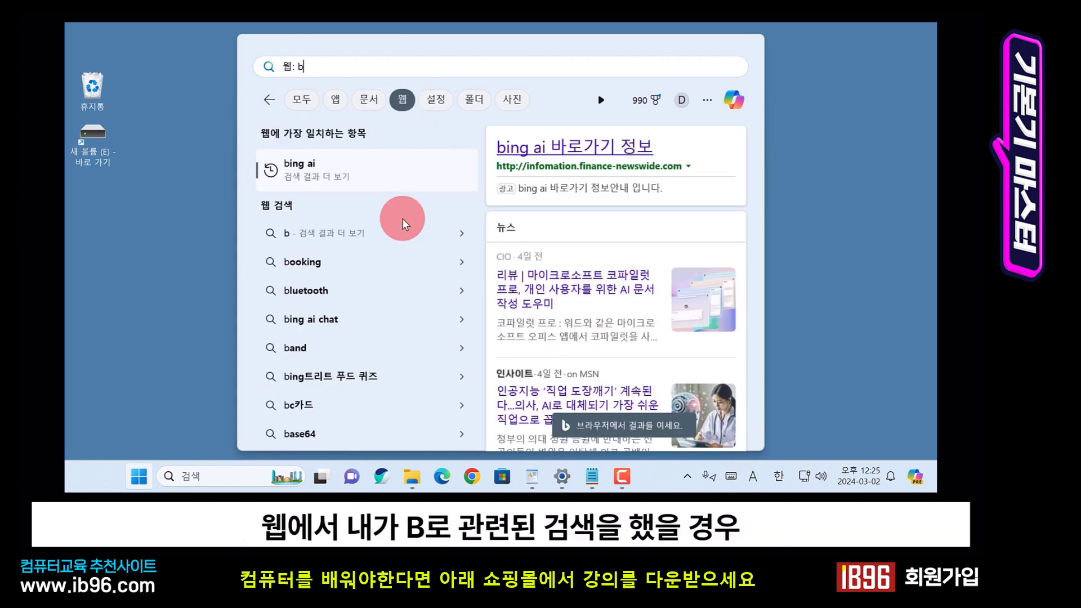
{"action": "scroll", "coordinate": [349, 366], "scroll_direction": "down", "scroll_amount": 1}
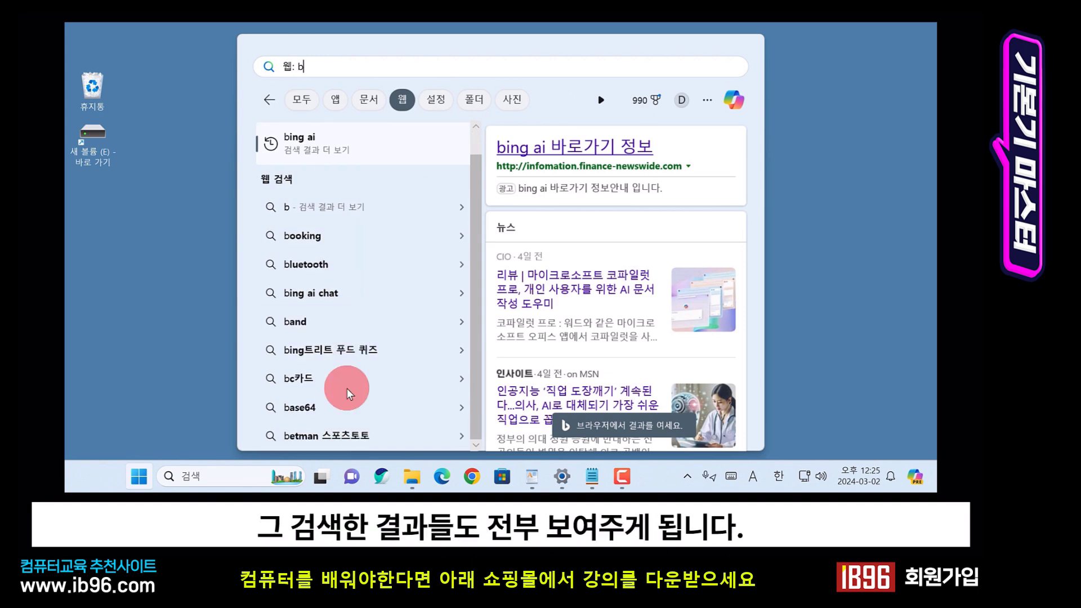
{"action": "scroll", "coordinate": [361, 337], "scroll_direction": "up", "scroll_amount": 1}
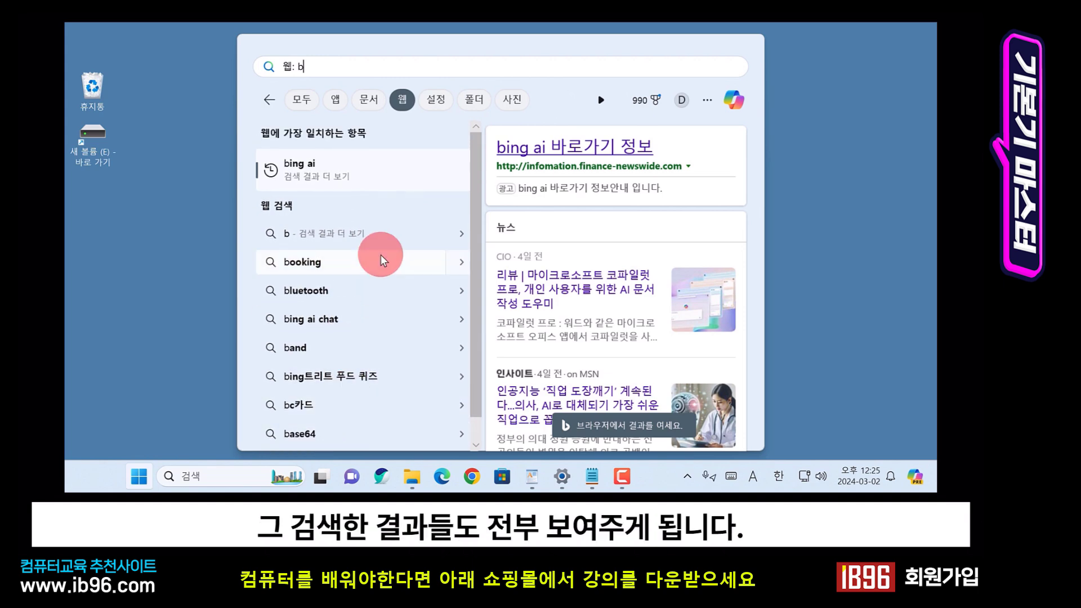
Step: Limit the search for "b" to 설정, 폴더 and 사진 in turn, looking through the settings and folder results
{"action": "left_click", "coordinate": [436, 107]}
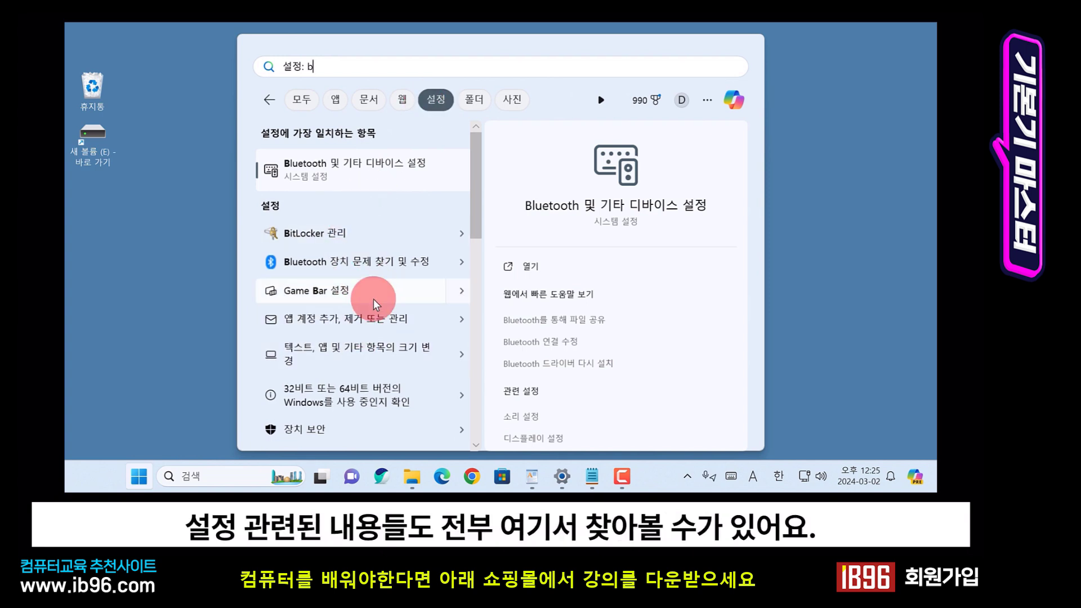
{"action": "scroll", "coordinate": [372, 302], "scroll_direction": "down", "scroll_amount": 3}
{"action": "scroll", "coordinate": [372, 302], "scroll_direction": "up", "scroll_amount": 3}
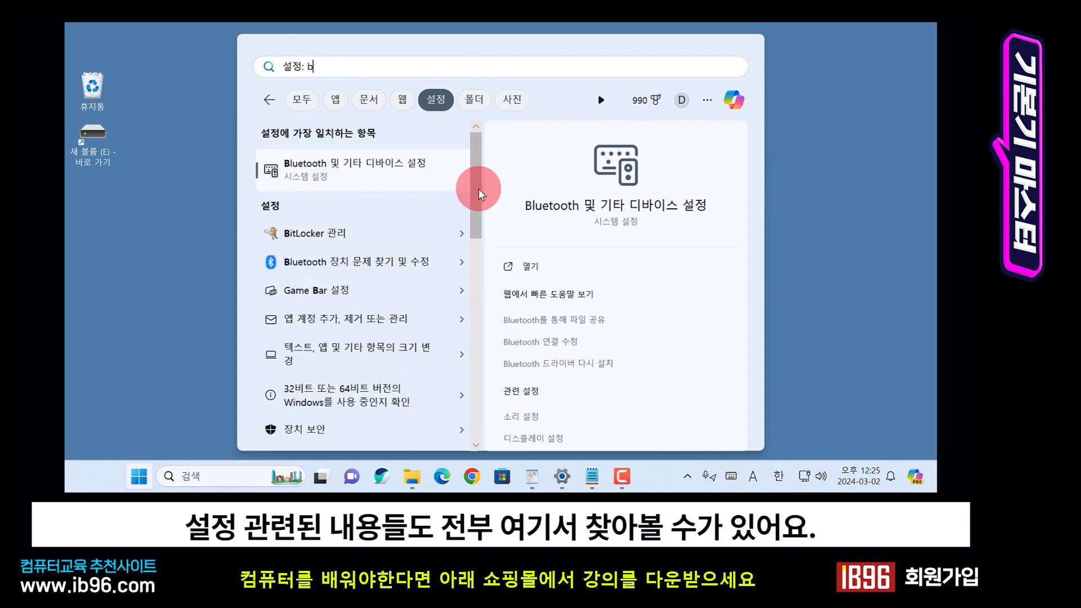
{"action": "left_click", "coordinate": [474, 102]}
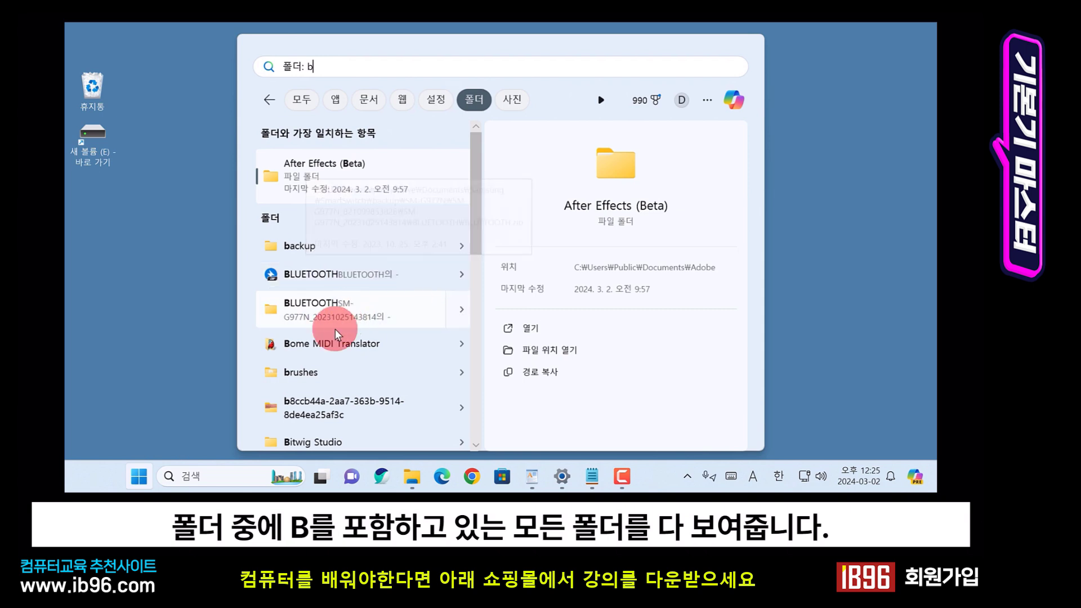
{"action": "scroll", "coordinate": [327, 376], "scroll_direction": "down", "scroll_amount": 2}
{"action": "scroll", "coordinate": [322, 374], "scroll_direction": "up", "scroll_amount": 2}
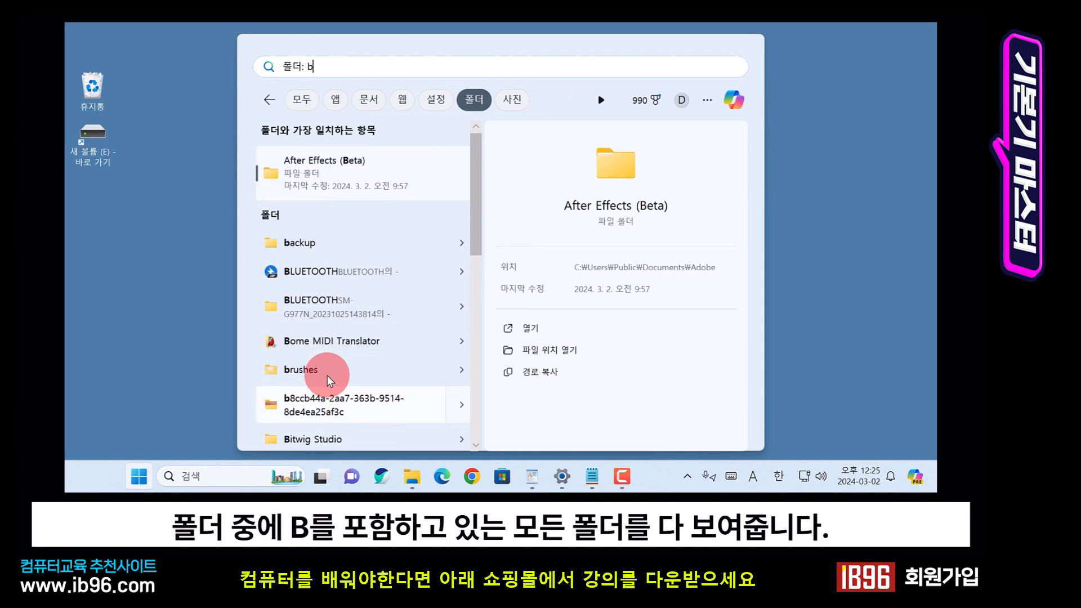
{"action": "left_click", "coordinate": [517, 104]}
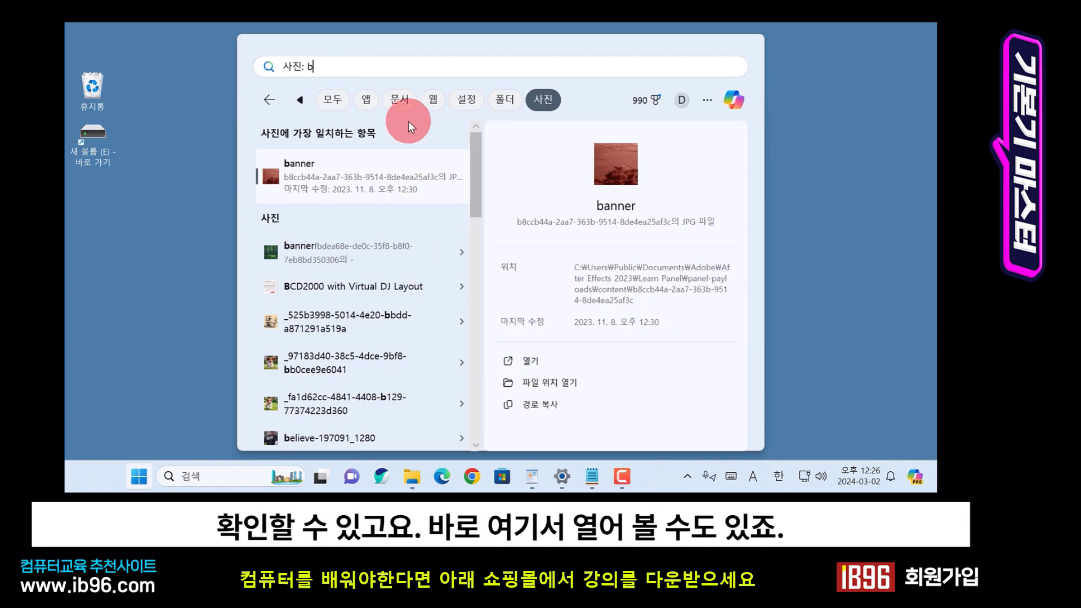
Step: Return the search for "b" to 문서 and step down through the document results
{"action": "left_click", "coordinate": [400, 101]}
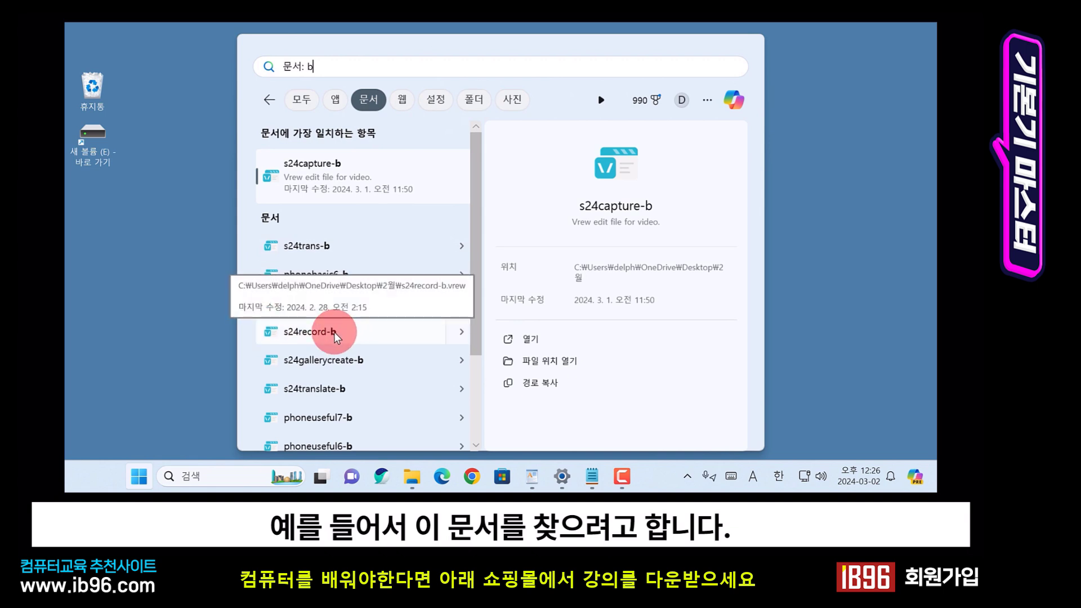
{"action": "key", "text": "Down"}
{"action": "key", "text": "Down"}
{"action": "key", "text": "Down"}
{"action": "key", "text": "Down"}
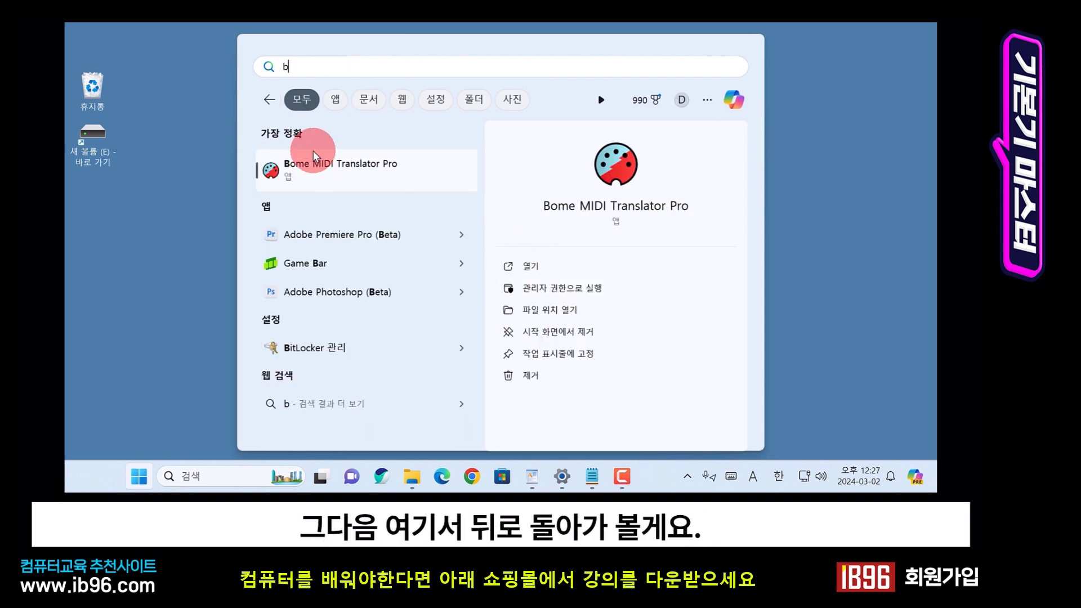
Step: Go back to the search start page and look through the 3월 2일 recommendations, games and 인기 검색어
{"action": "left_click", "coordinate": [270, 103]}
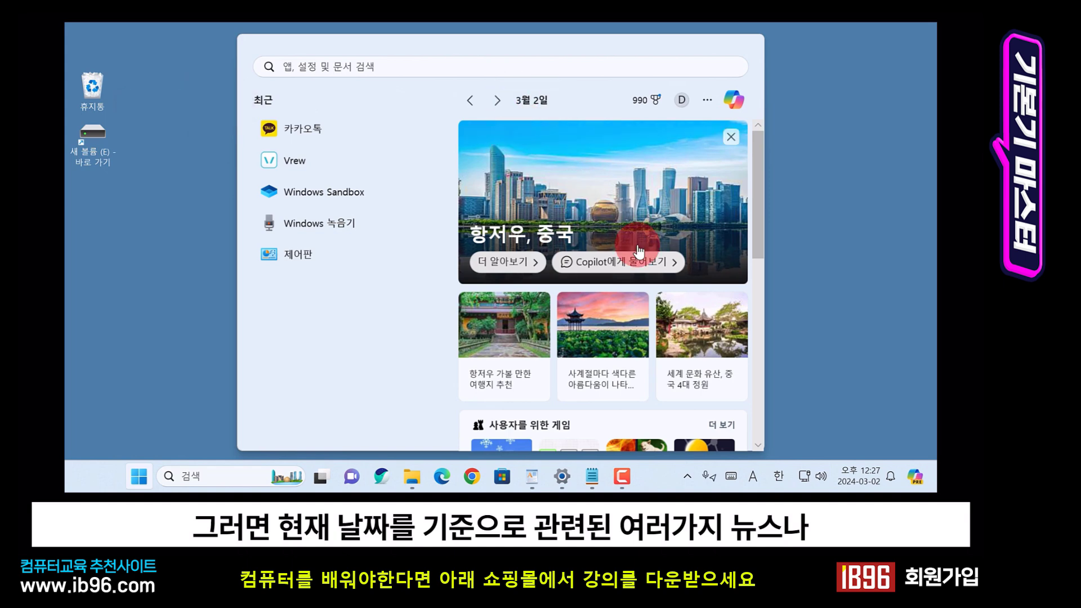
{"action": "scroll", "coordinate": [659, 267], "scroll_direction": "down", "scroll_amount": 3}
{"action": "scroll", "coordinate": [662, 272], "scroll_direction": "down", "scroll_amount": 3}
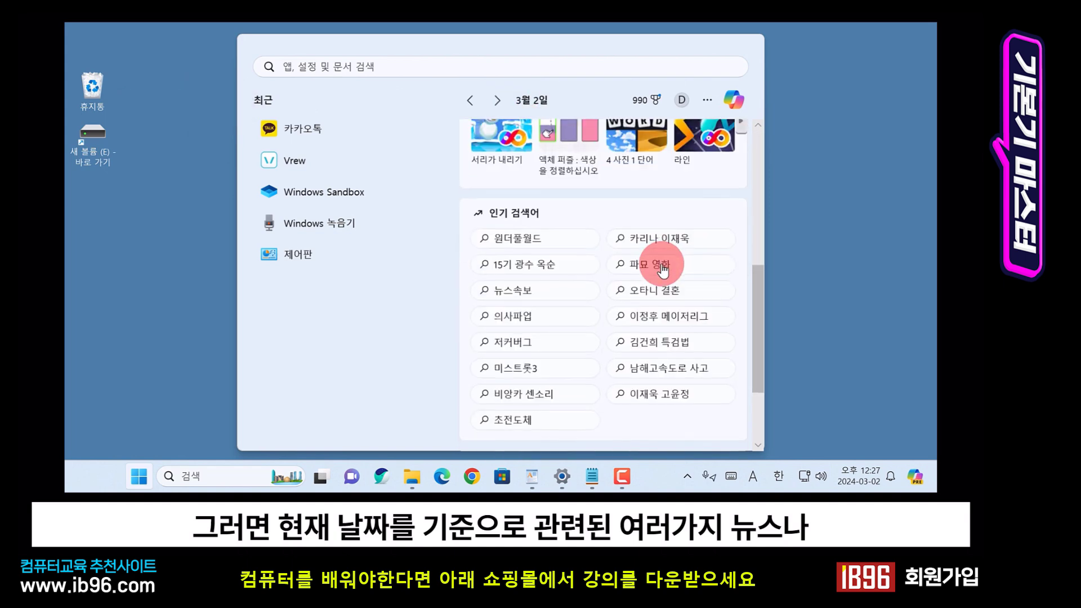
{"action": "scroll", "coordinate": [663, 272], "scroll_direction": "up", "scroll_amount": 5}
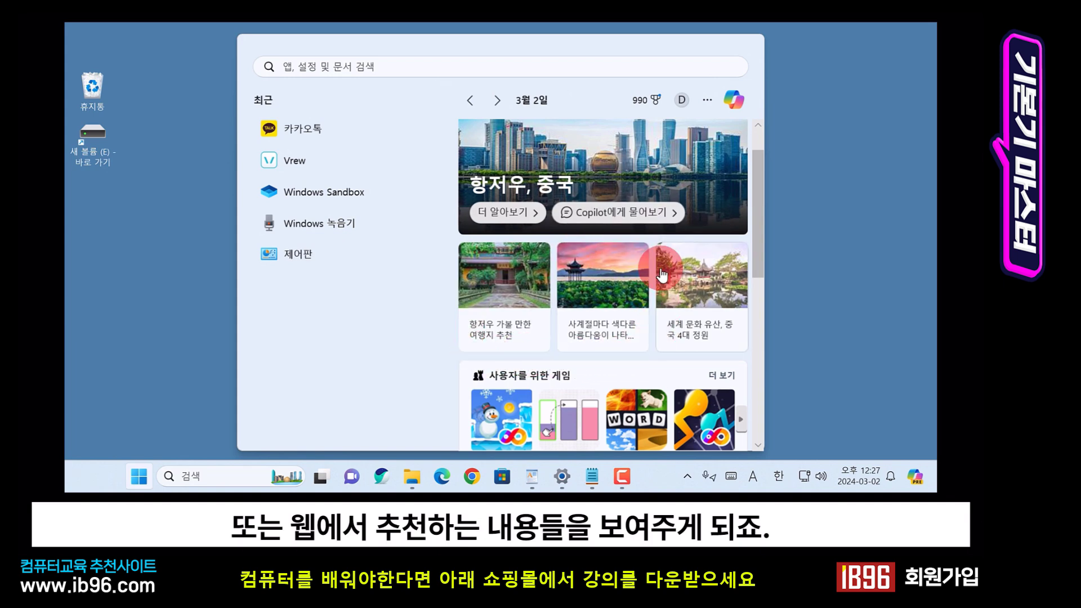
{"action": "scroll", "coordinate": [666, 278], "scroll_direction": "down", "scroll_amount": 3}
{"action": "scroll", "coordinate": [666, 279], "scroll_direction": "up", "scroll_amount": 3}
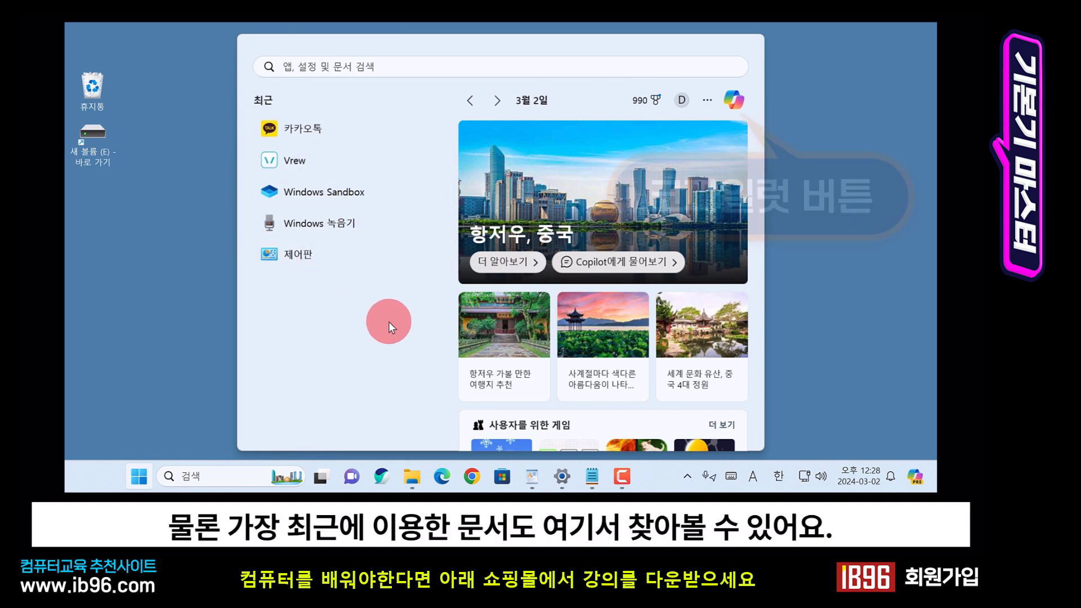
Step: Open Copilot from the search page and ask it "올해 서울에 벚꽃이 피는 시기는?"
{"action": "left_click", "coordinate": [736, 102]}
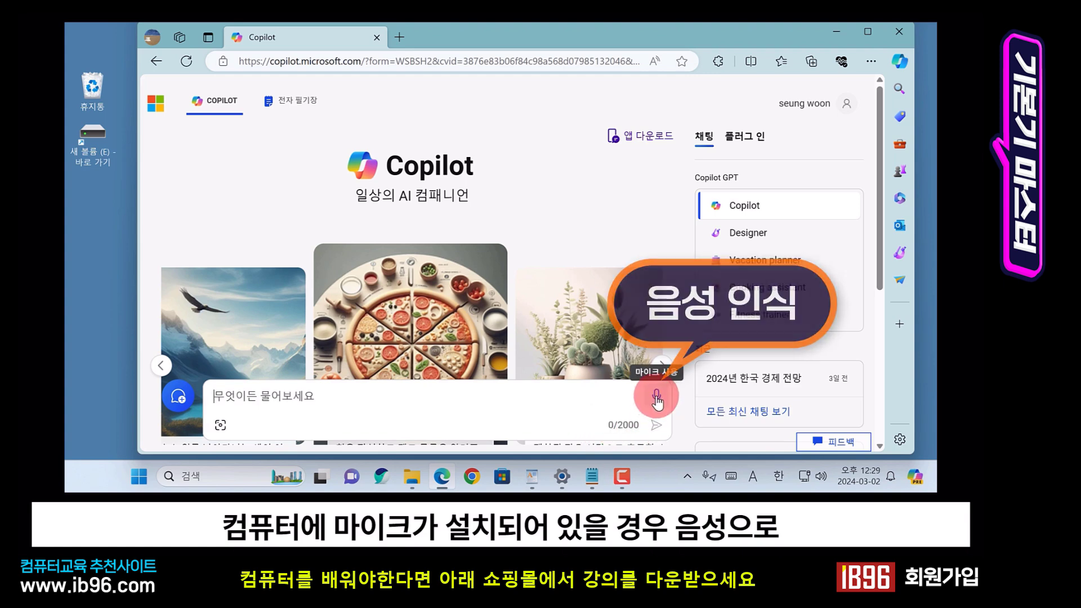
{"action": "left_click", "coordinate": [223, 397]}
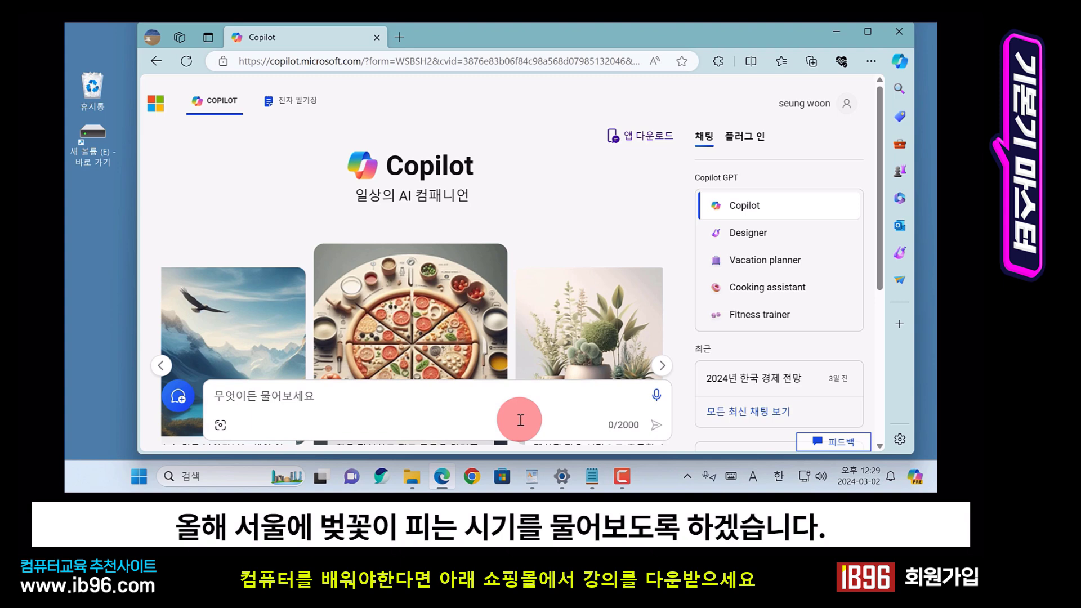
{"action": "type", "text": "올해 서울에 벚꽃이 피는 시기는?"}
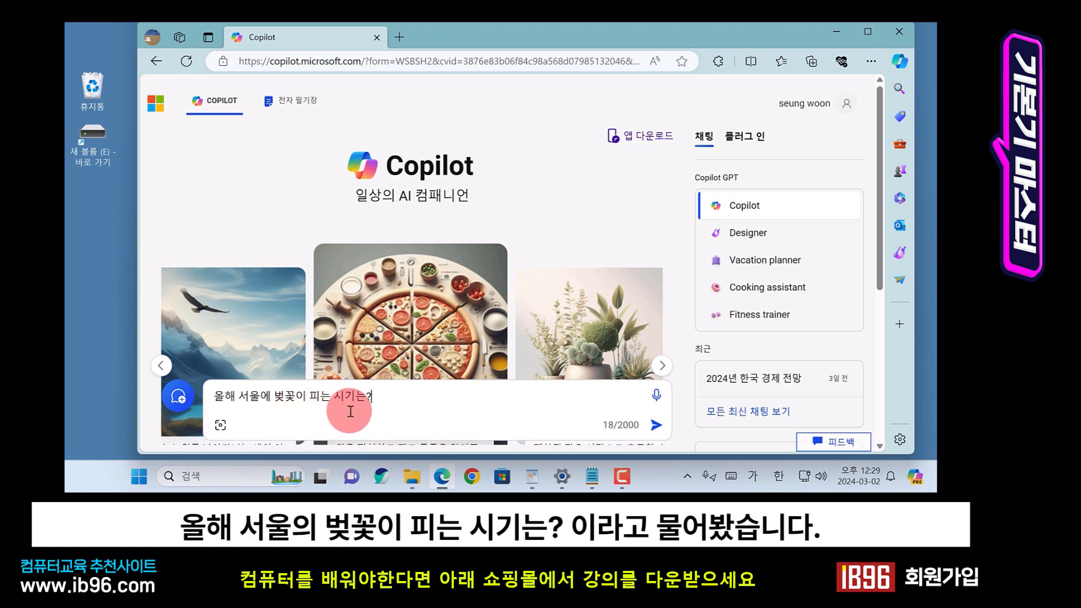
{"action": "left_click", "coordinate": [656, 428]}
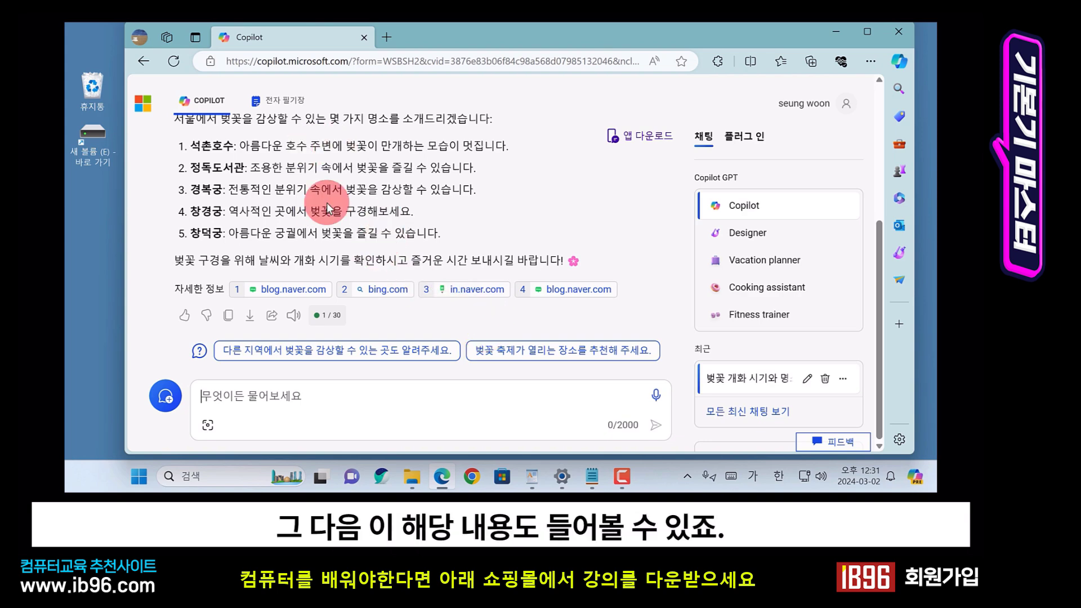
Step: Look over Copilot's cherry blossom answer, have it read aloud and pause the playback
{"action": "scroll", "coordinate": [338, 243], "scroll_direction": "up", "scroll_amount": 2}
{"action": "scroll", "coordinate": [347, 281], "scroll_direction": "down", "scroll_amount": 2}
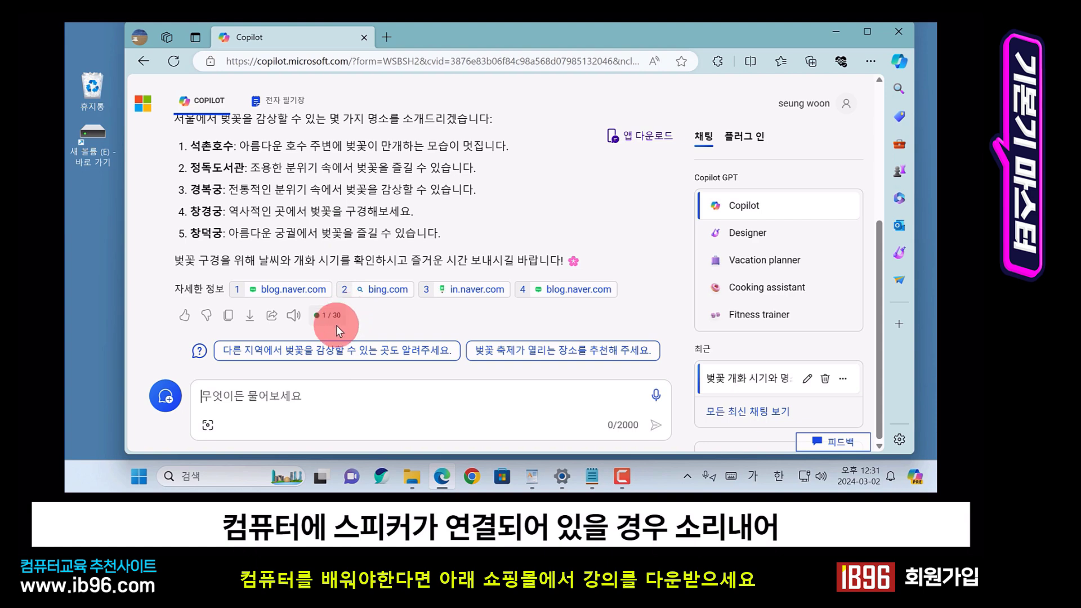
{"action": "left_click", "coordinate": [293, 314]}
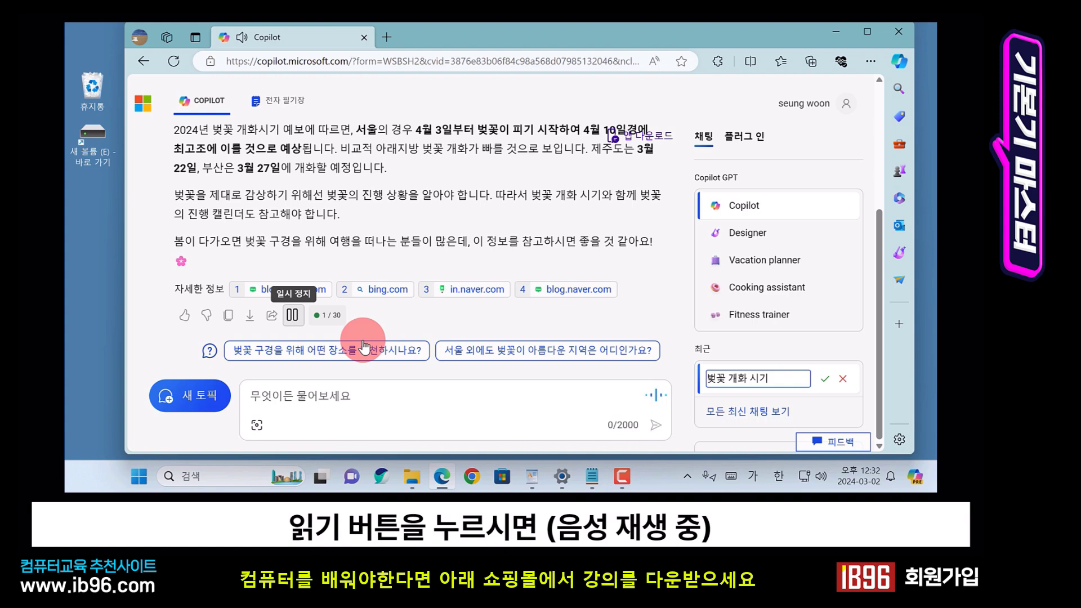
{"action": "left_click", "coordinate": [293, 317]}
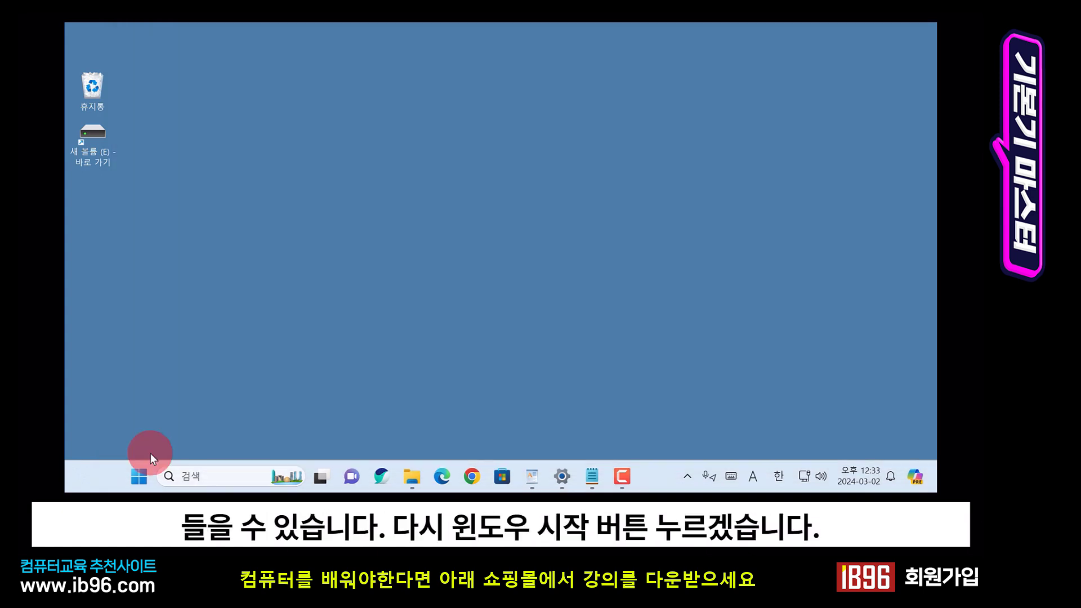
Step: Search the Start menu for "record" limited to 문서, and close the search results
{"action": "left_click", "coordinate": [144, 474]}
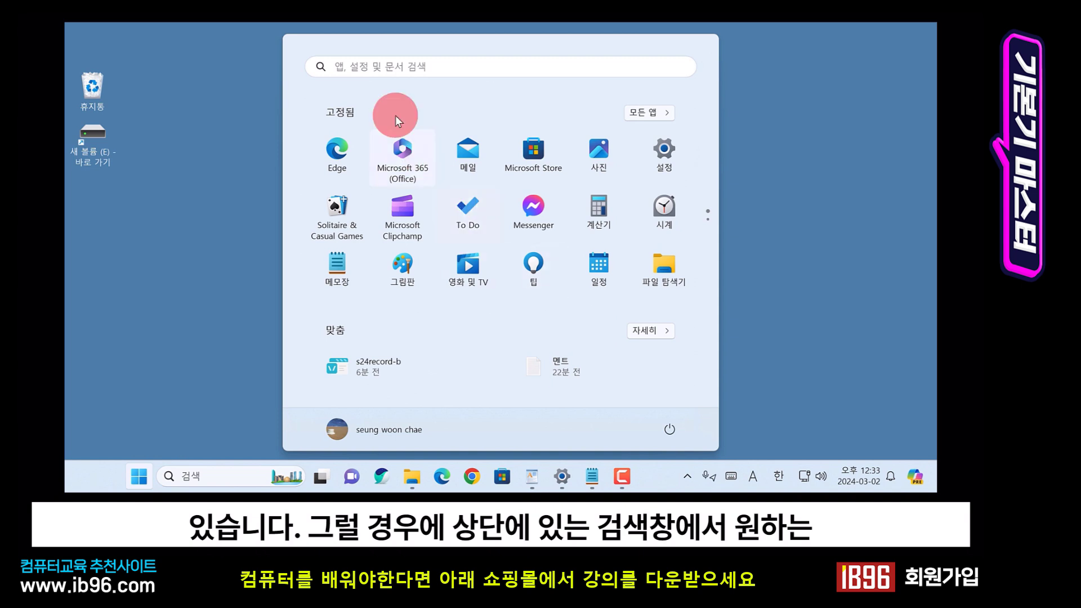
{"action": "left_click", "coordinate": [353, 68]}
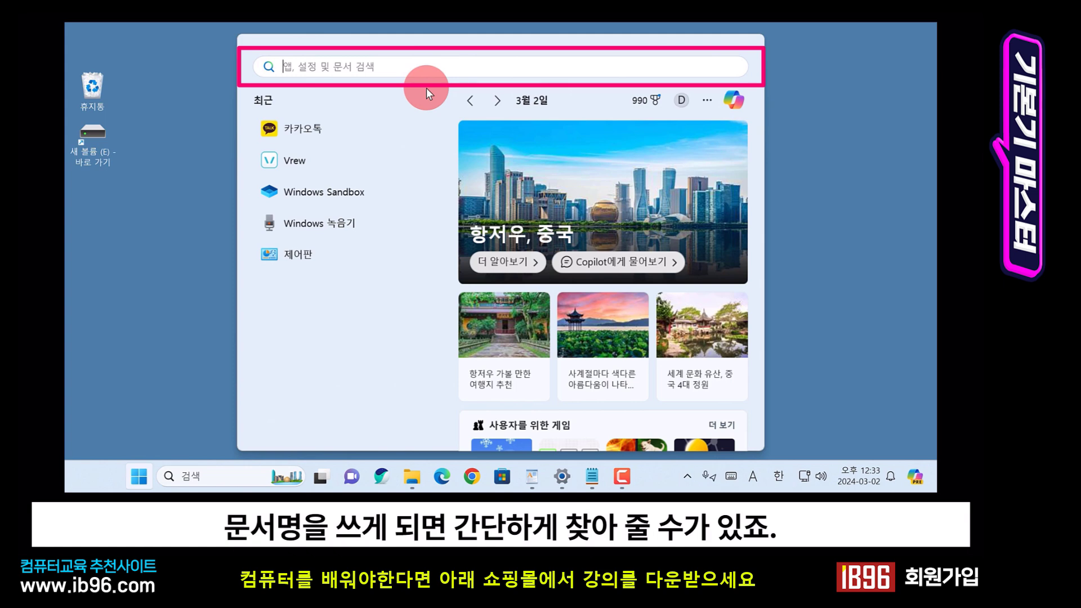
{"action": "type", "text": "record"}
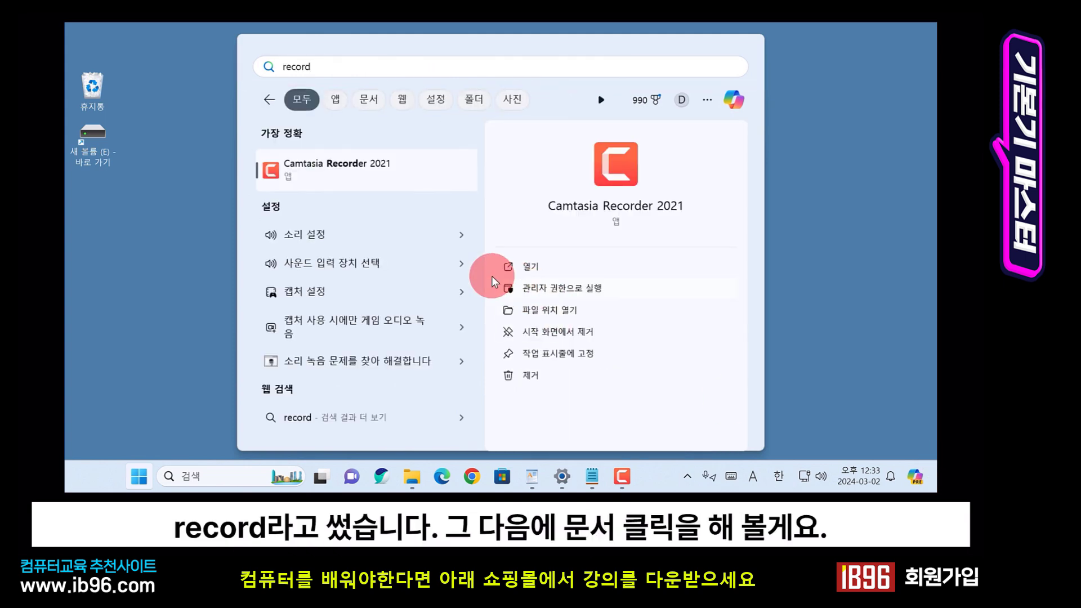
{"action": "left_click", "coordinate": [367, 100]}
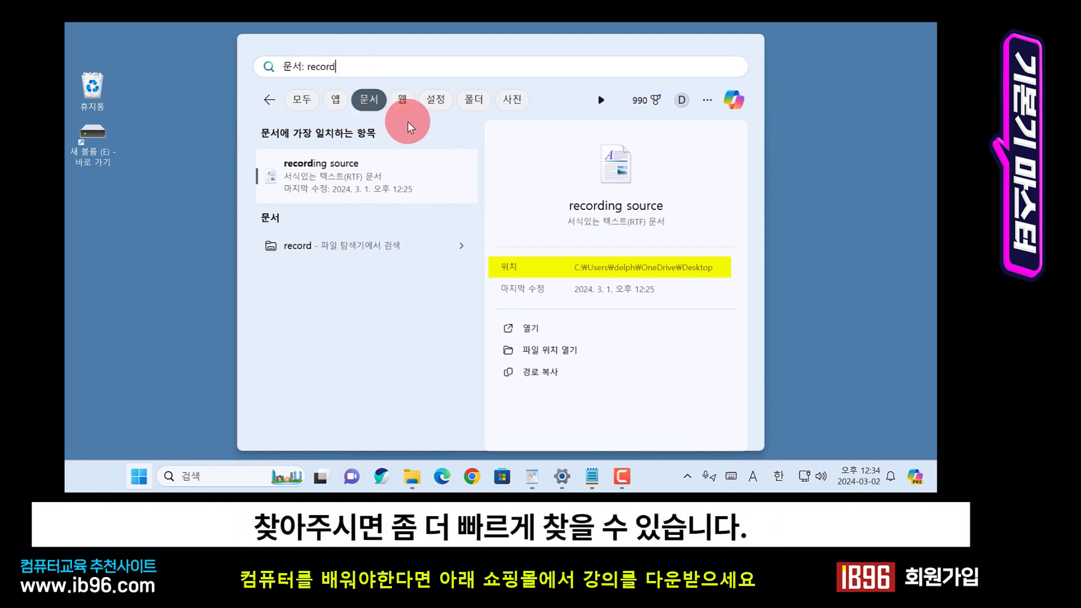
{"action": "left_click", "coordinate": [192, 348]}
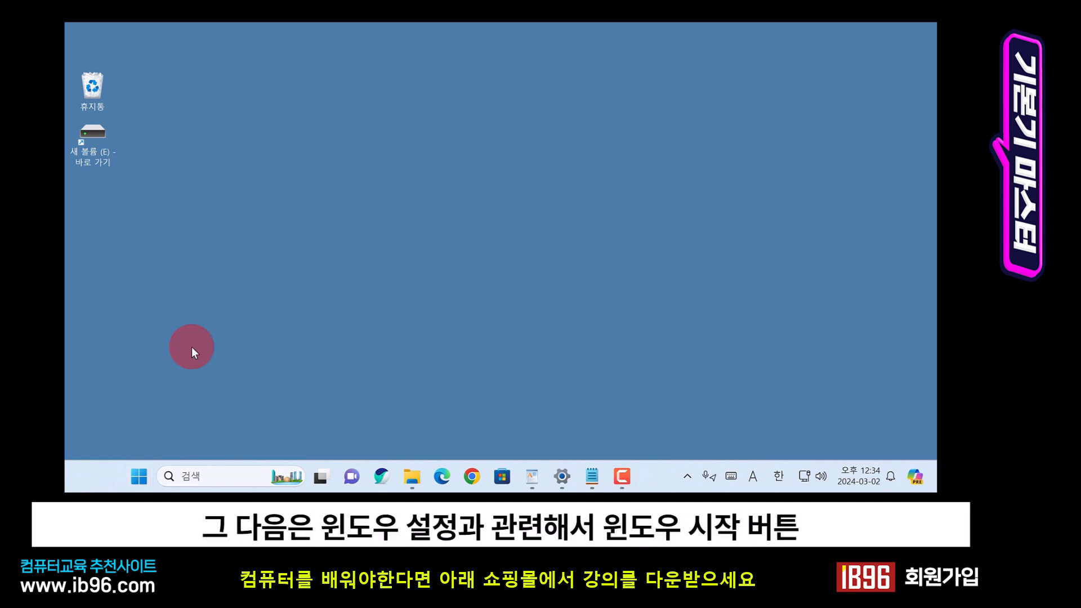
Step: Open Windows 설정 from the Start menu, look through its category list, and close the window
{"action": "left_click", "coordinate": [143, 478]}
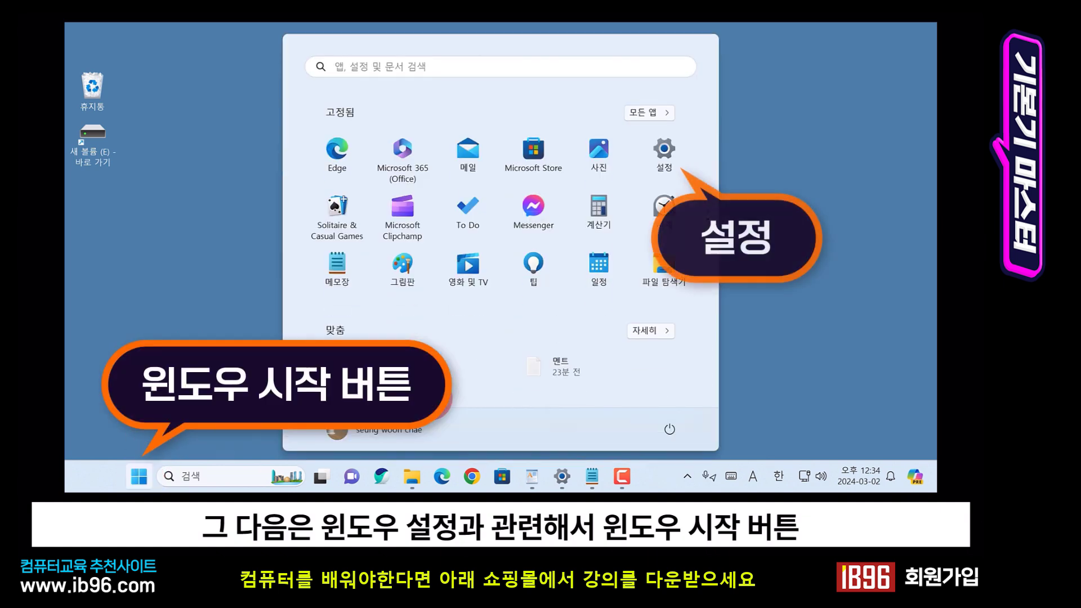
{"action": "left_click", "coordinate": [655, 152]}
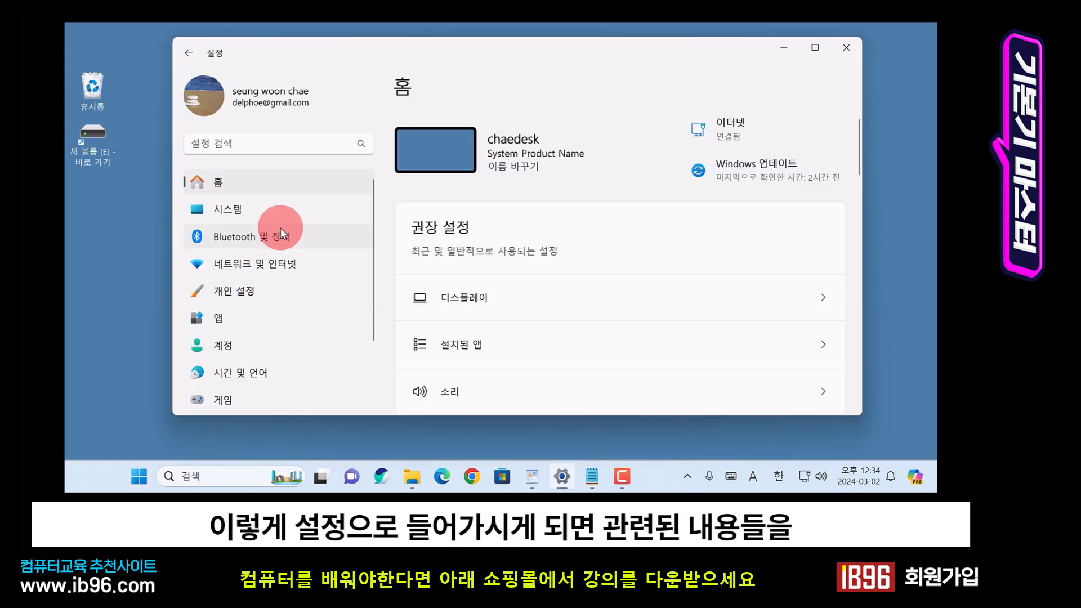
{"action": "scroll", "coordinate": [275, 254], "scroll_direction": "down", "scroll_amount": 3}
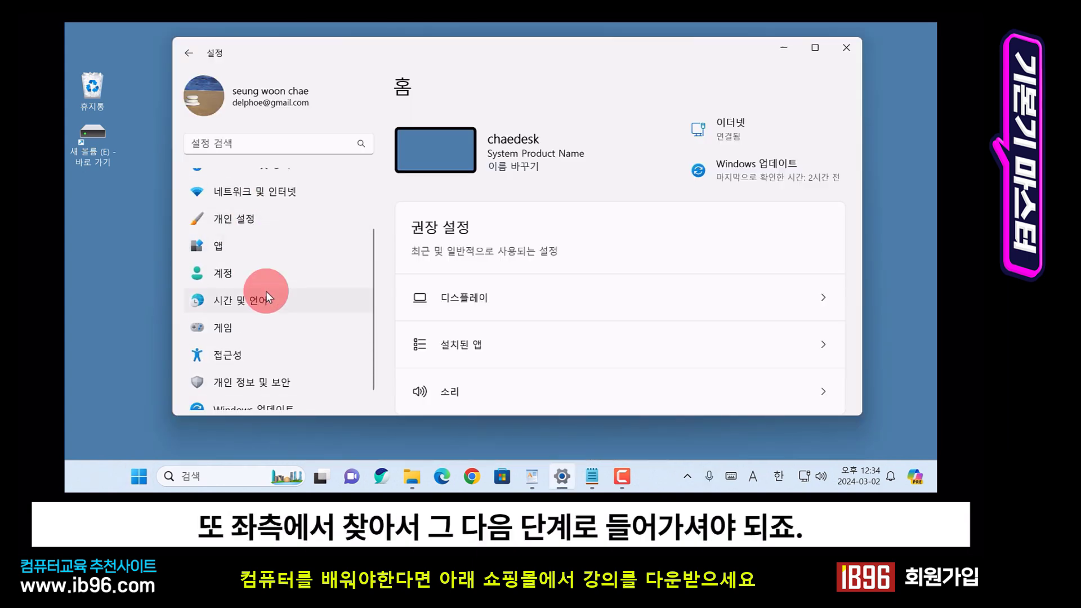
{"action": "left_click", "coordinate": [849, 47]}
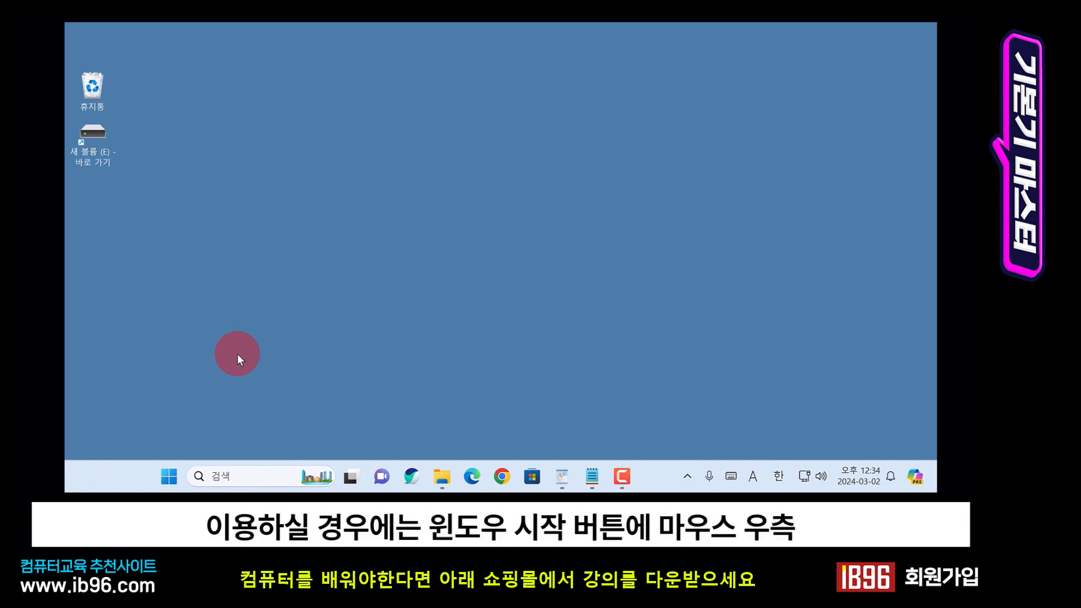
Step: Place a desktop shortcut for Excel using the Start menu's list of all apps
{"action": "right_click", "coordinate": [166, 481]}
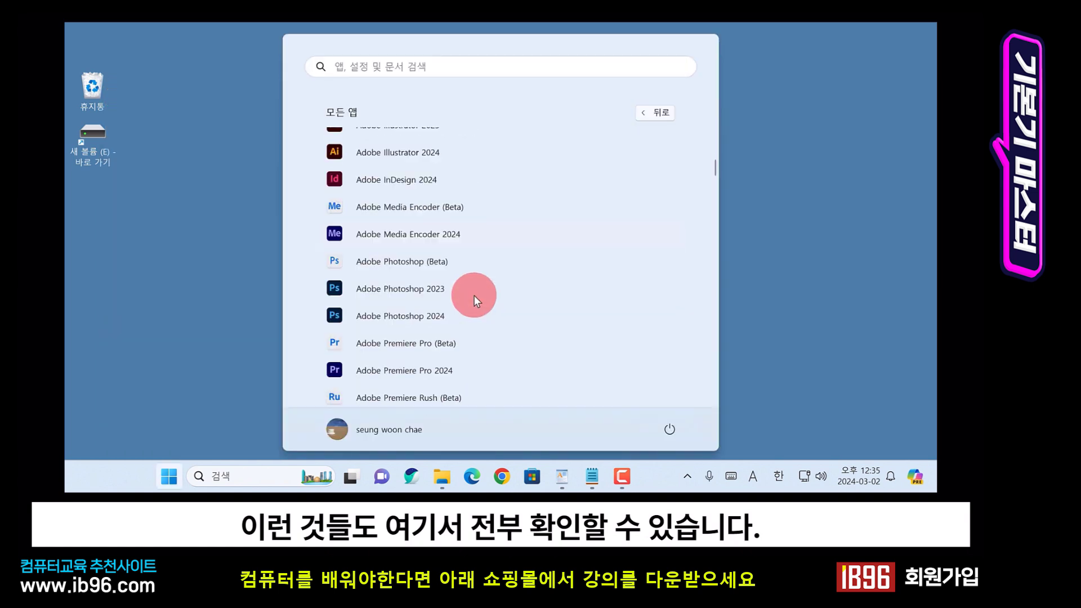
{"action": "scroll", "coordinate": [475, 297], "scroll_direction": "down", "scroll_amount": 10}
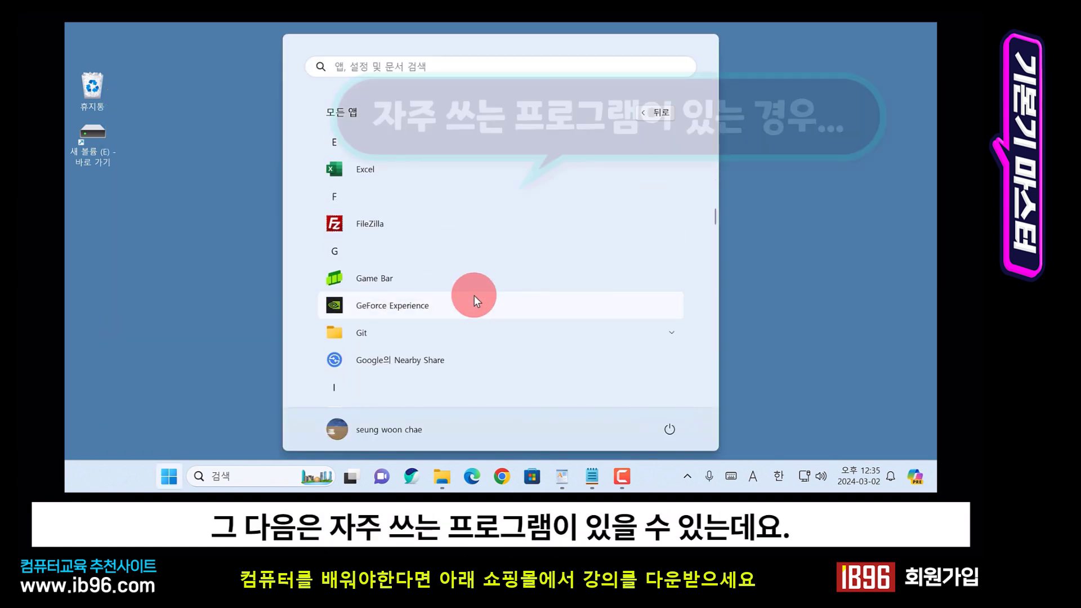
{"action": "scroll", "coordinate": [474, 297], "scroll_direction": "up", "scroll_amount": 2}
{"action": "scroll", "coordinate": [475, 295], "scroll_direction": "up", "scroll_amount": 2}
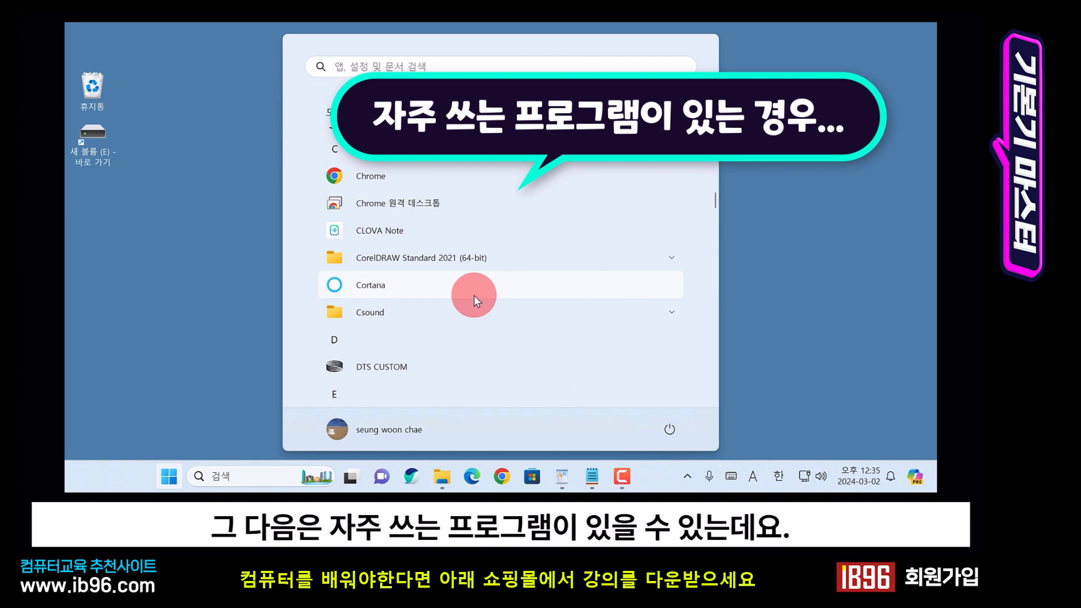
{"action": "scroll", "coordinate": [474, 294], "scroll_direction": "down", "scroll_amount": 2}
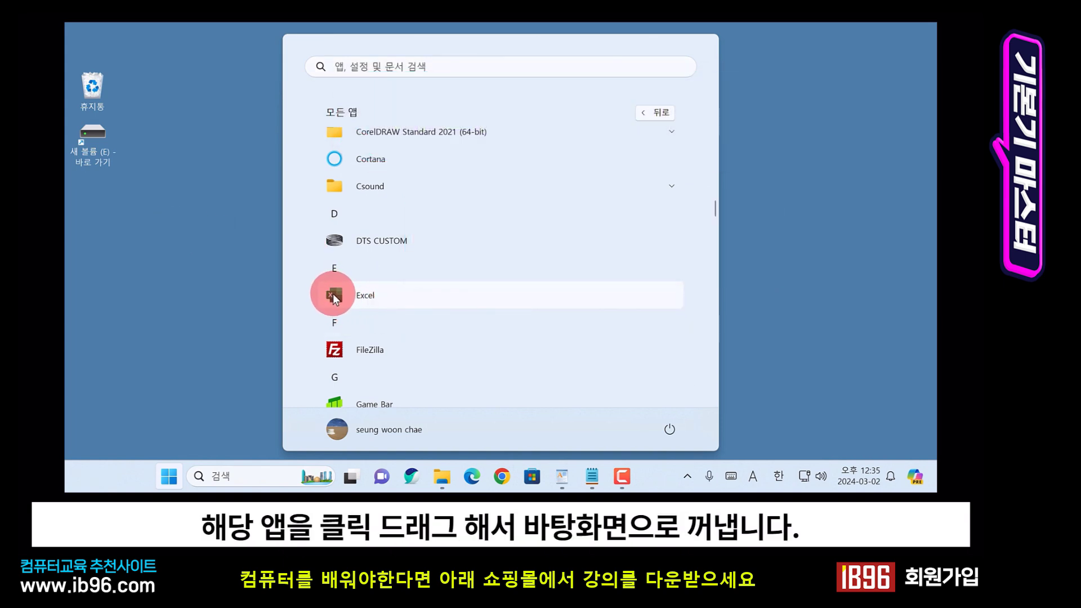
{"action": "left_click_drag", "start_coordinate": [332, 292], "coordinate": [268, 274]}
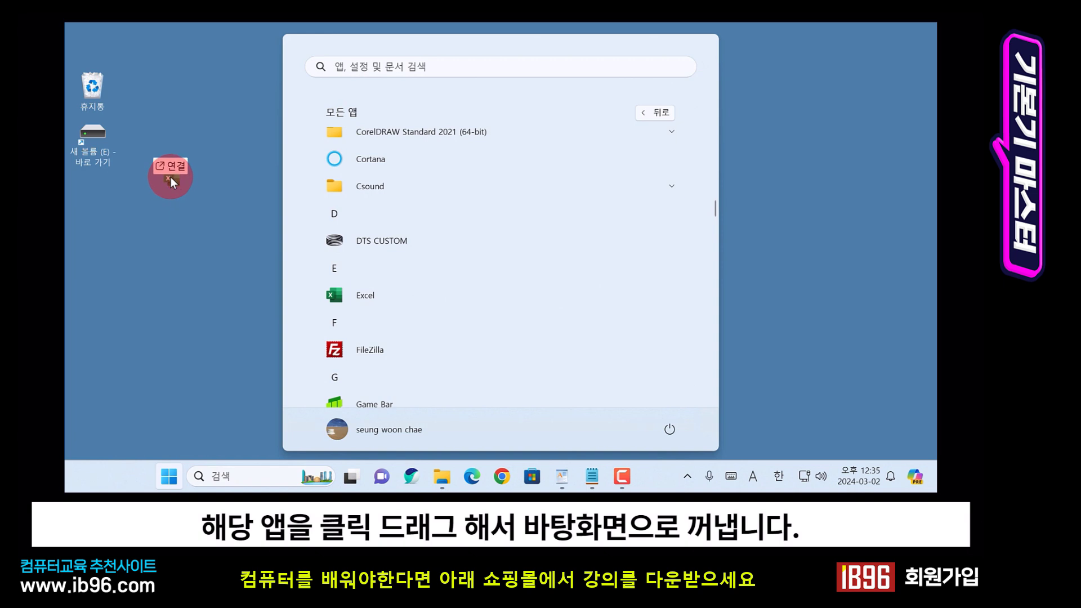
{"action": "left_click_drag", "start_coordinate": [170, 176], "coordinate": [172, 179]}
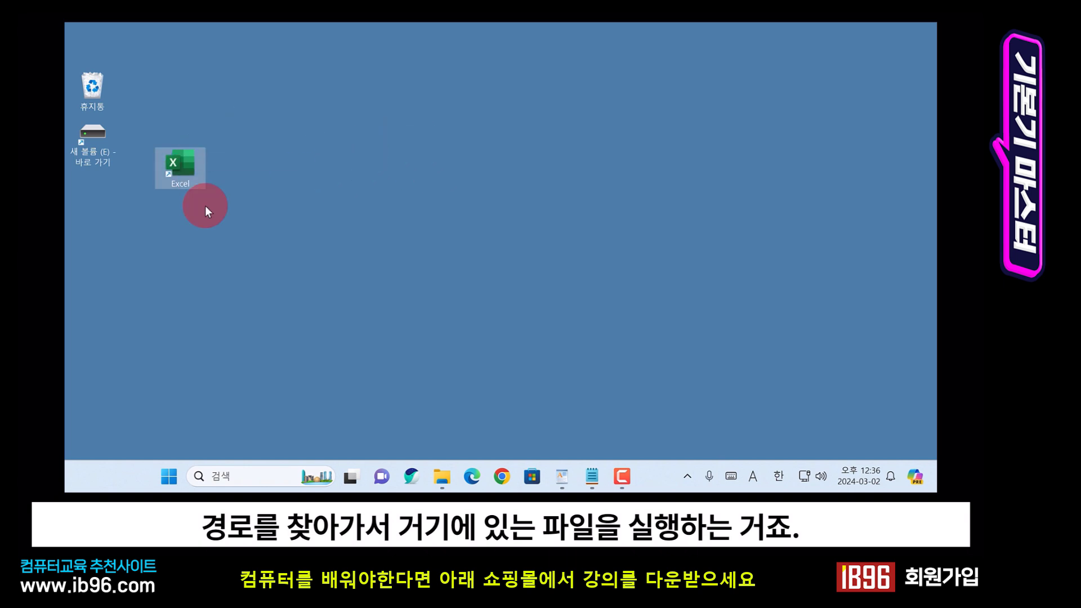
Step: Move the Excel shortcut on the desktop to just below the 새 볼륨 (E) shortcut
{"action": "mouse_move", "coordinate": [186, 165]}
{"action": "left_mouse_down"}
{"action": "mouse_move", "coordinate": [162, 116]}
{"action": "mouse_move", "coordinate": [100, 88]}
{"action": "mouse_move", "coordinate": [185, 167]}
{"action": "left_mouse_up"}
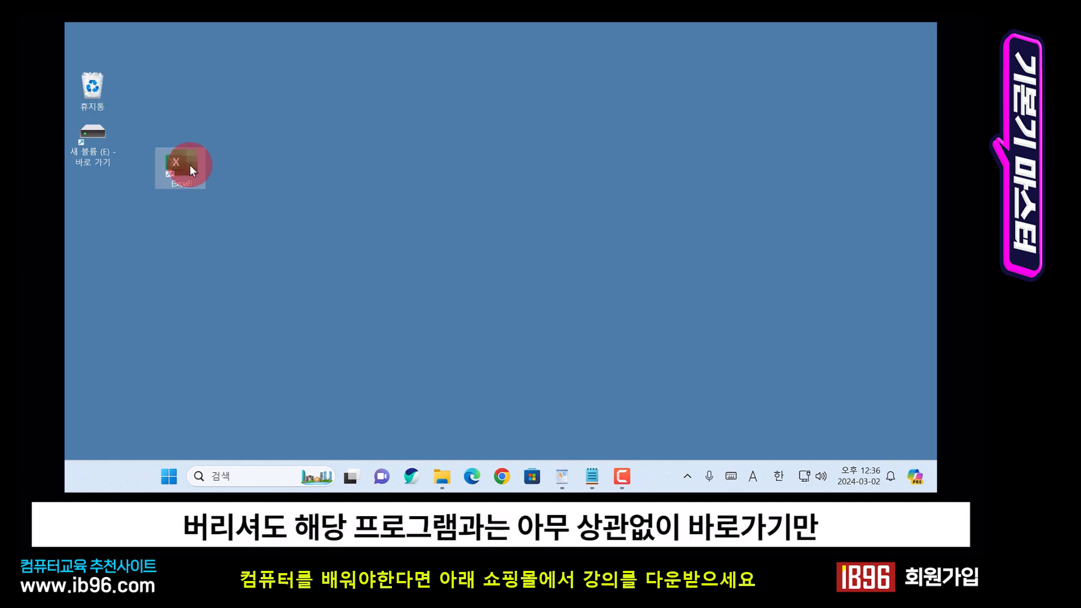
{"action": "left_click_drag", "start_coordinate": [190, 164], "coordinate": [217, 184]}
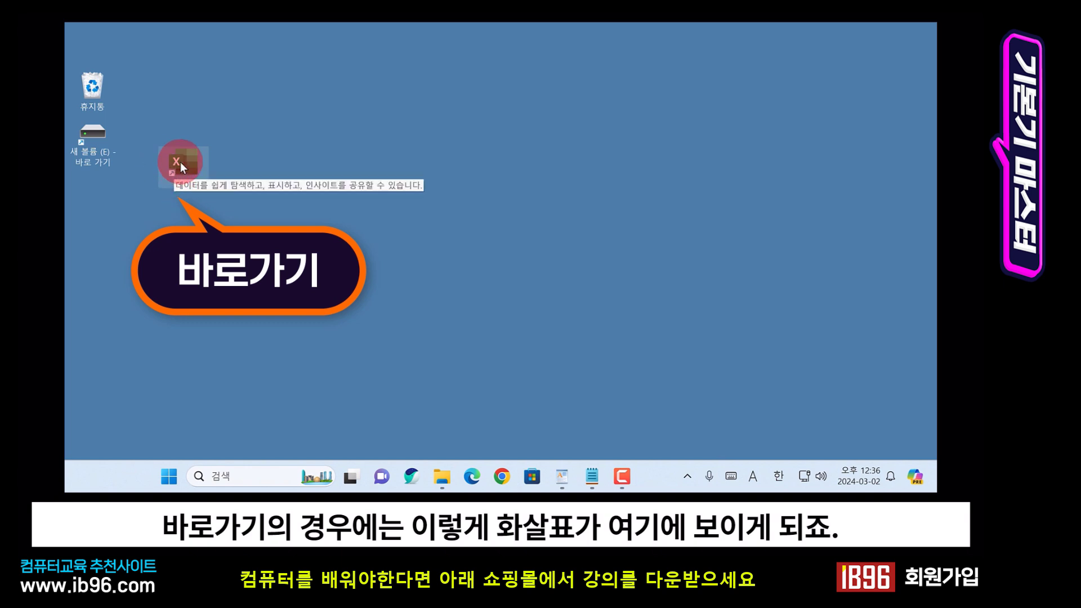
{"action": "left_click_drag", "start_coordinate": [189, 159], "coordinate": [168, 181]}
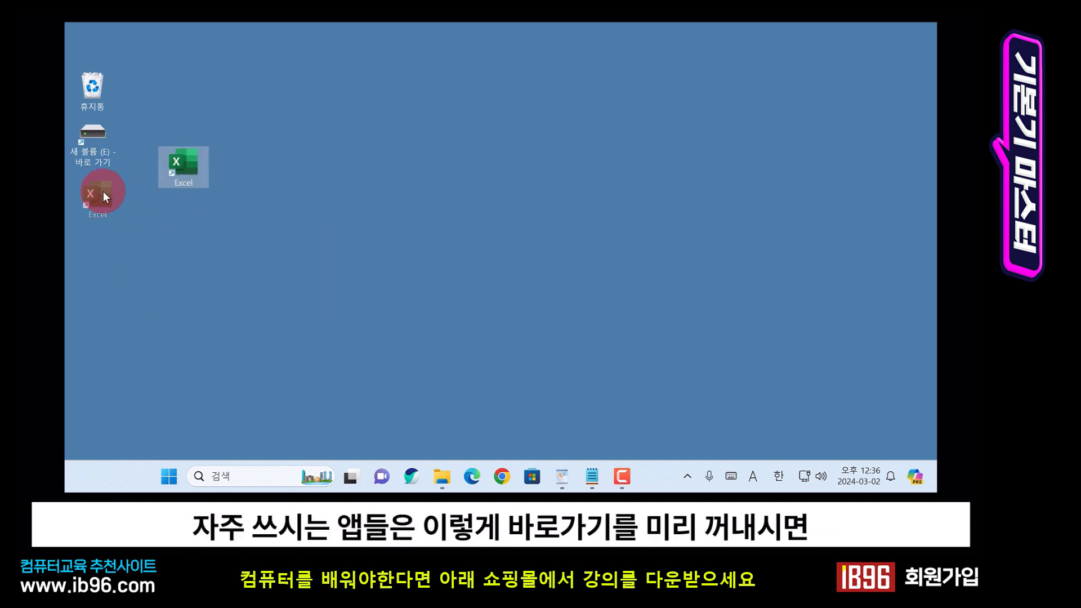
{"action": "left_click_drag", "start_coordinate": [103, 192], "coordinate": [103, 191]}
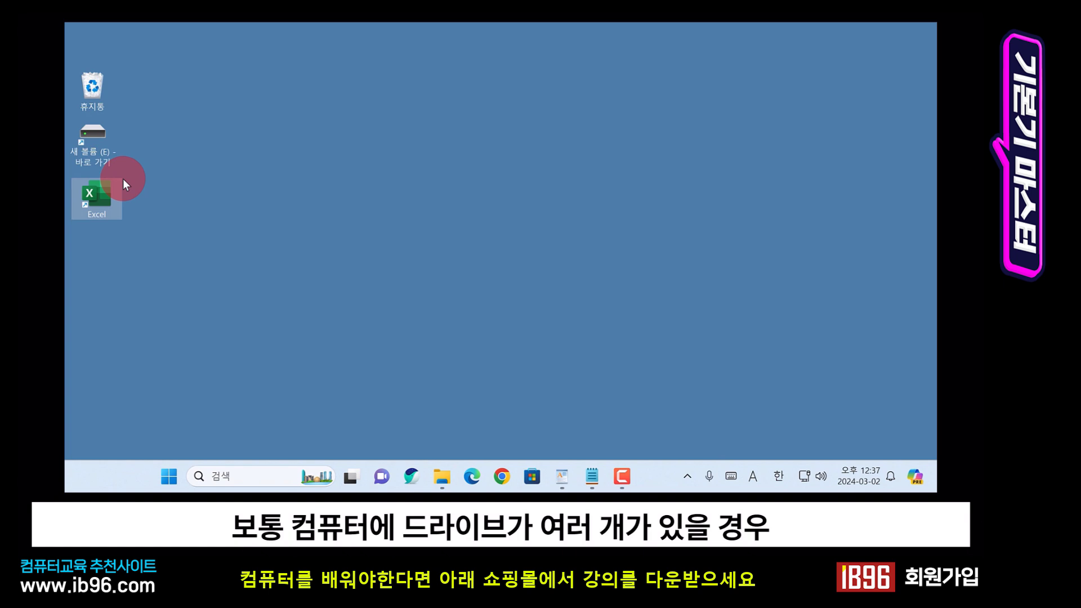
Step: Browse in File Explorer from 내 PC through Data (D:) and driver to graphic driver, and return to the Data (D:) root
{"action": "left_click", "coordinate": [442, 476]}
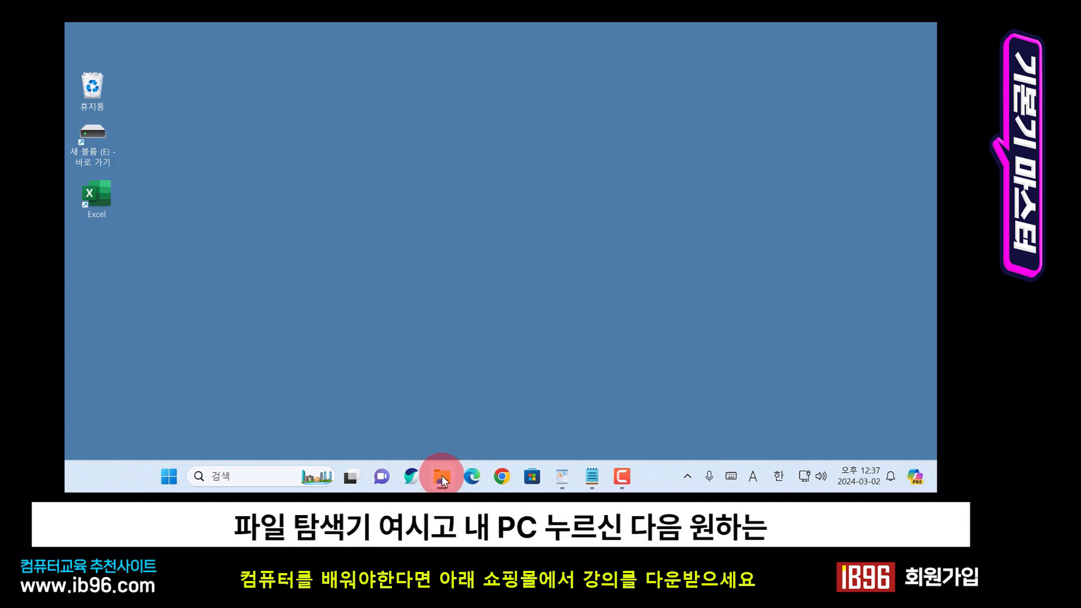
{"action": "left_click", "coordinate": [226, 229]}
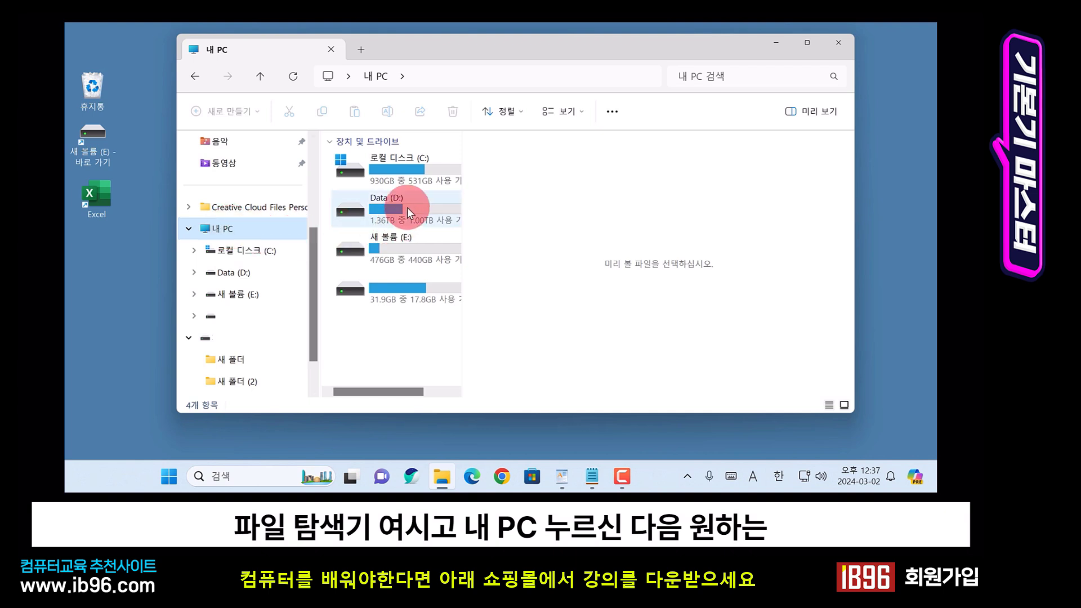
{"action": "double_click", "coordinate": [407, 207]}
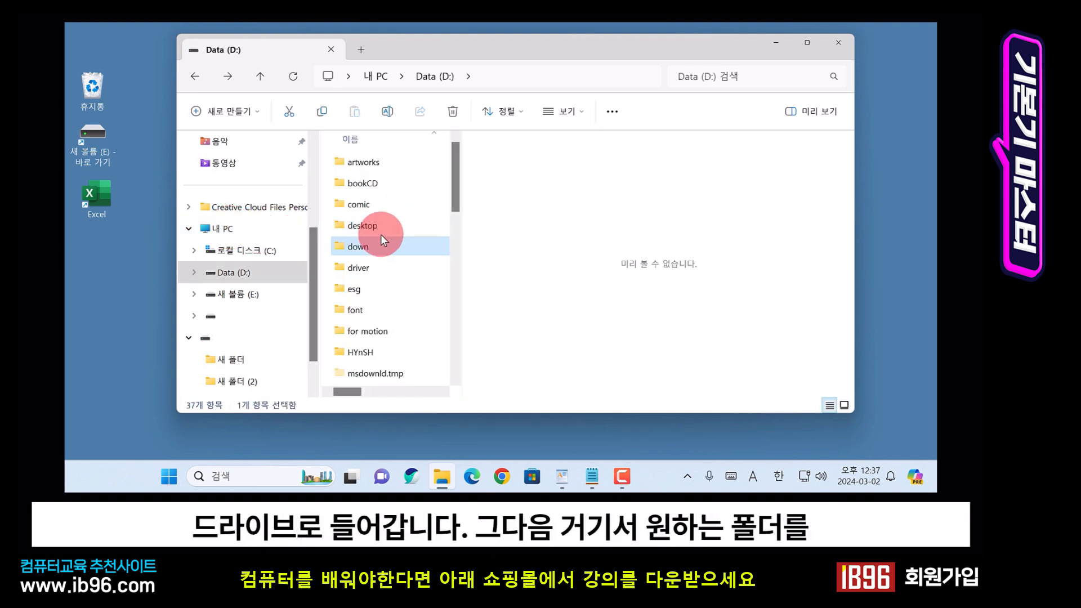
{"action": "double_click", "coordinate": [375, 267]}
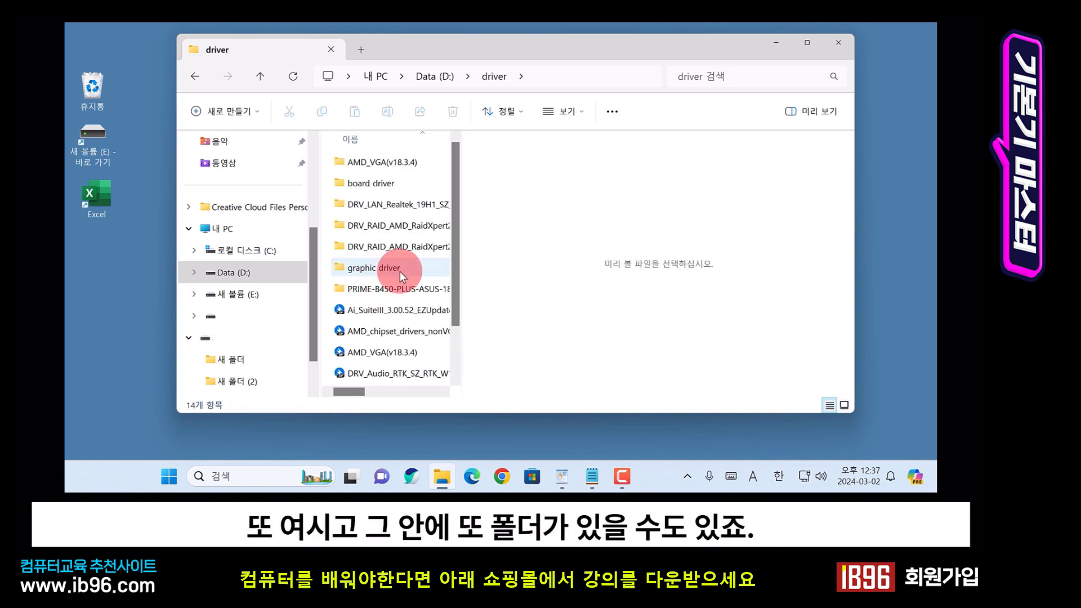
{"action": "double_click", "coordinate": [400, 268]}
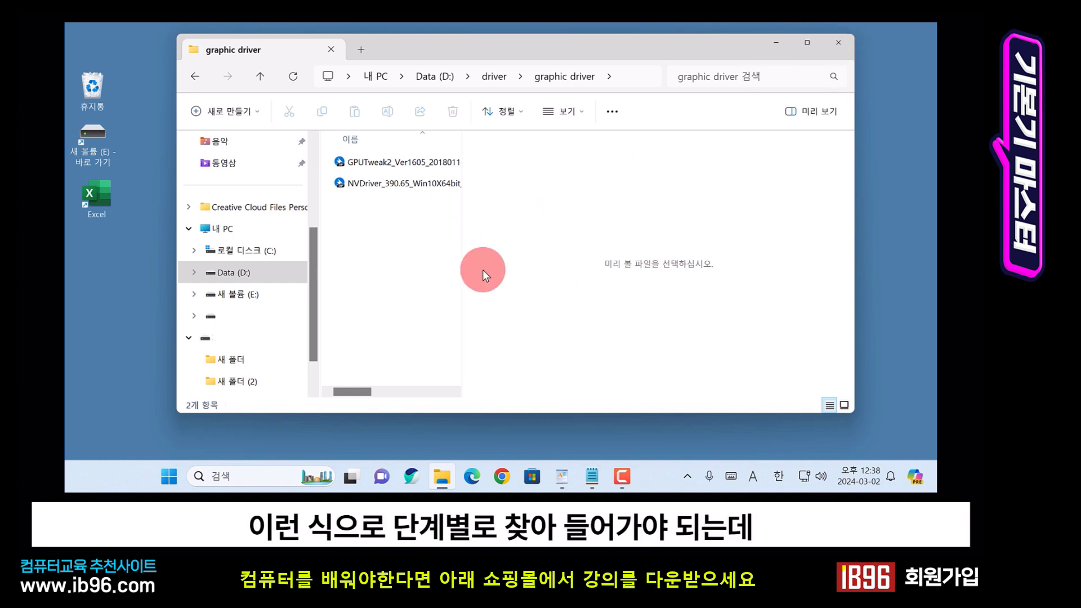
{"action": "key", "text": "BackSpace"}
{"action": "key", "text": "BackSpace"}
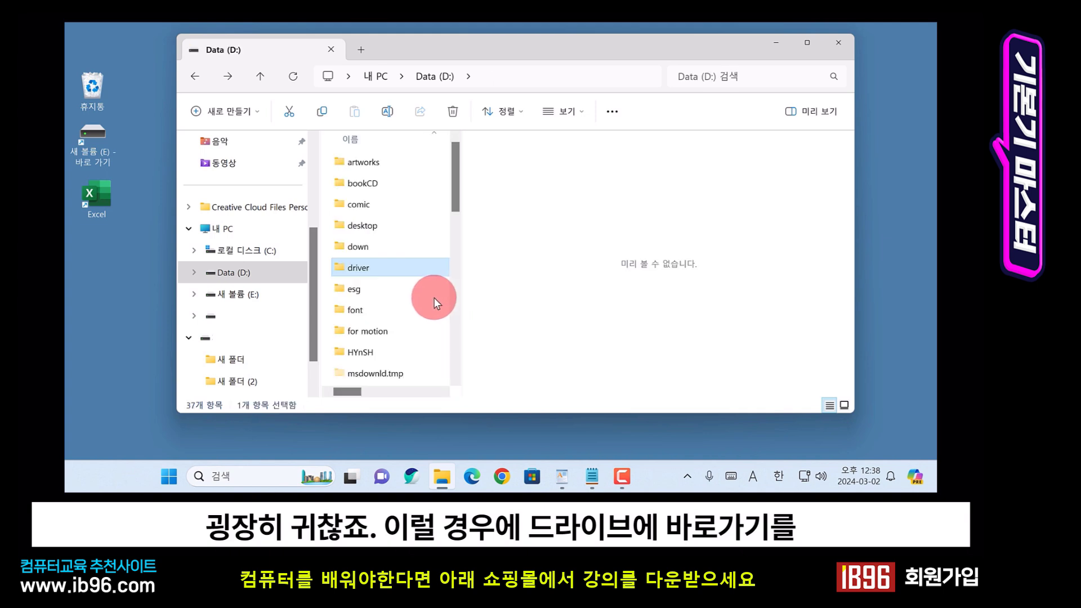
Step: Try to place shortcuts to the Data (D:) drive and its driver folder on the desktop
{"action": "left_click", "coordinate": [231, 273]}
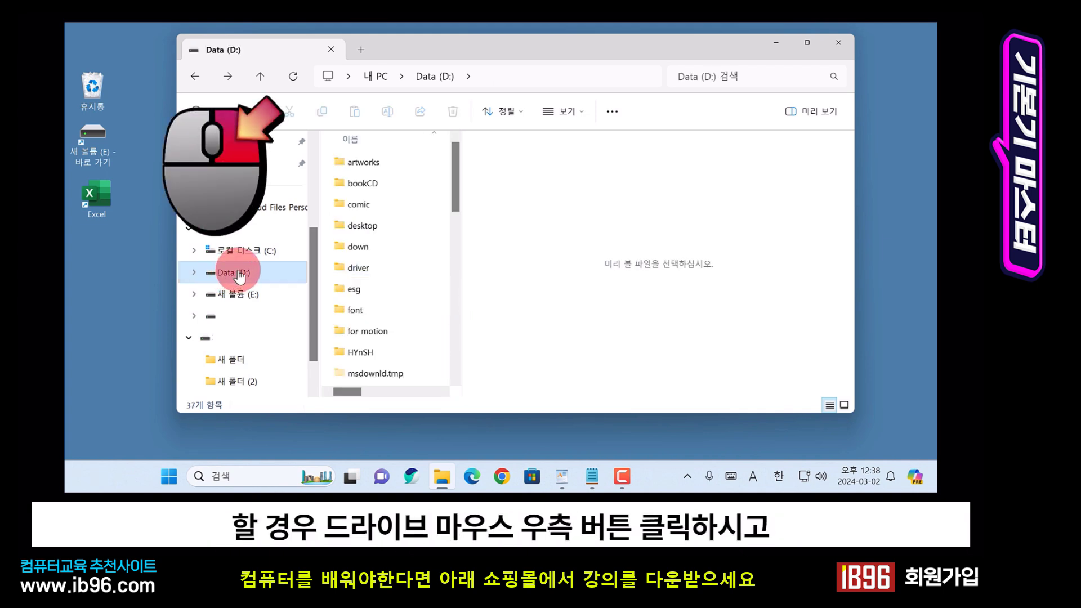
{"action": "left_click_drag", "start_coordinate": [156, 260], "coordinate": [109, 283]}
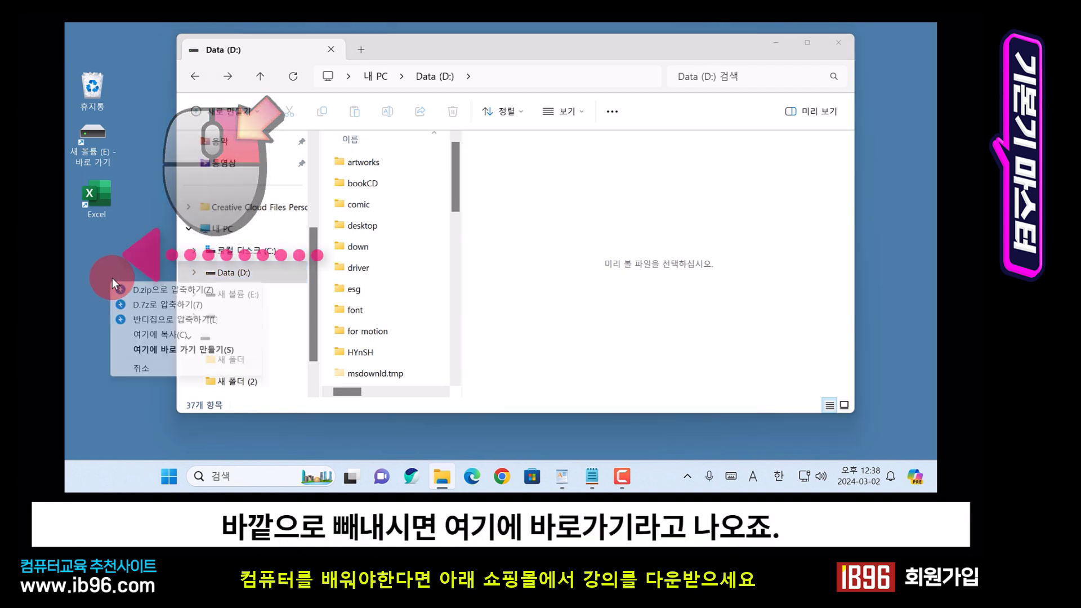
{"action": "left_click", "coordinate": [221, 349]}
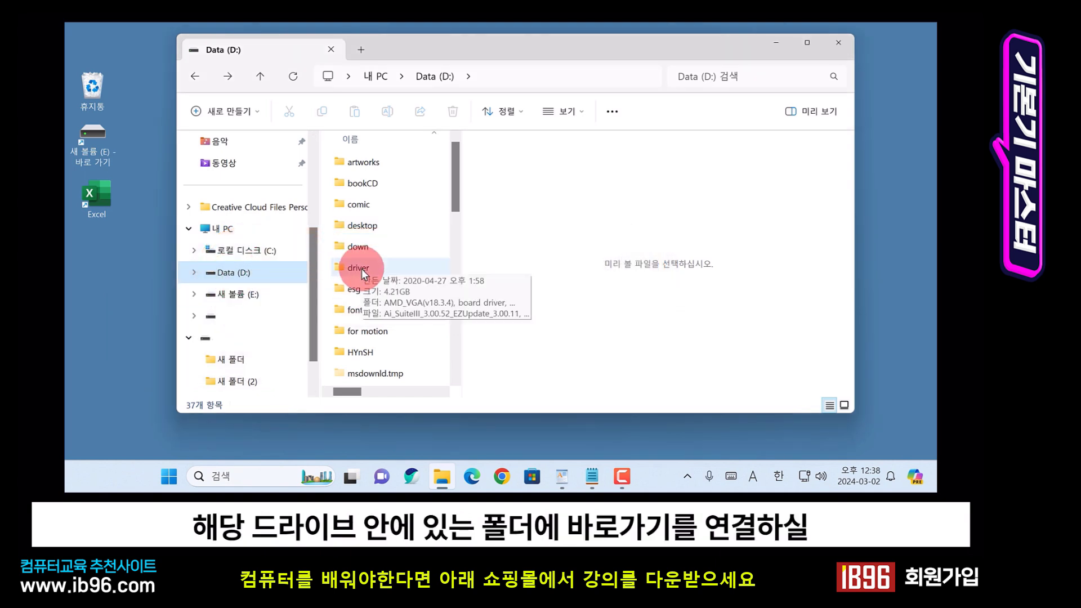
{"action": "left_click_drag", "start_coordinate": [363, 267], "coordinate": [117, 307]}
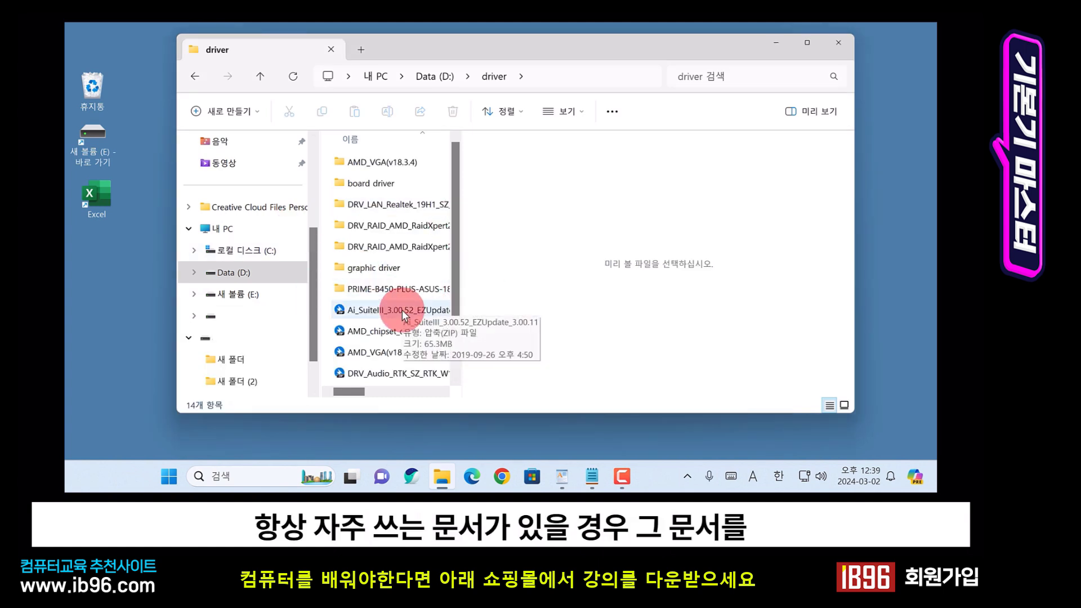
Step: Try to place a shortcut to the Ai_SuiteIII archive from the driver folder on the desktop, and close File Explorer
{"action": "left_click_drag", "start_coordinate": [394, 312], "coordinate": [102, 281]}
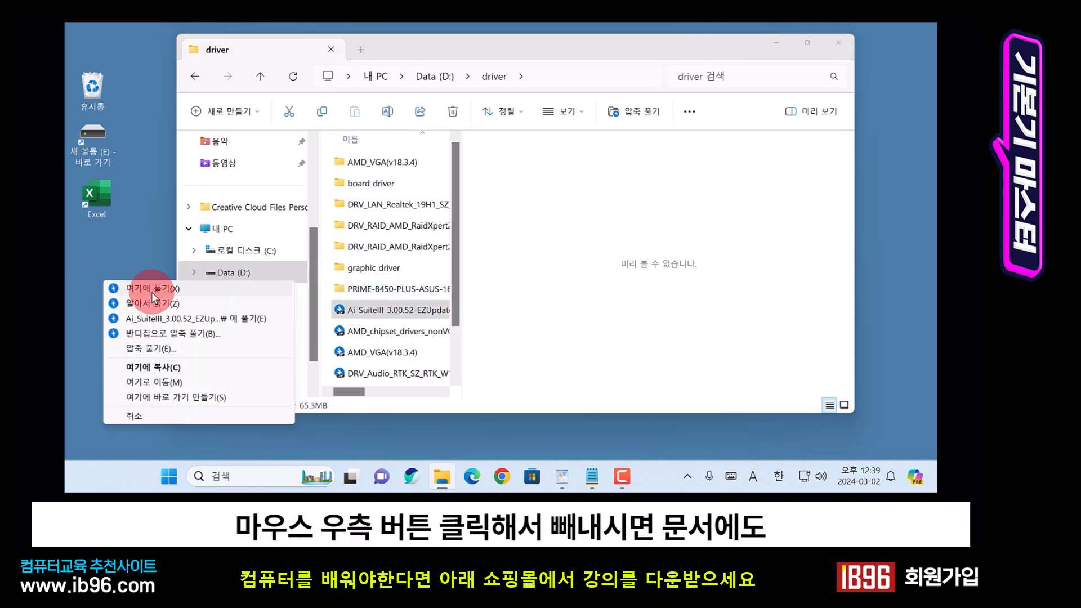
{"action": "left_click", "coordinate": [197, 370]}
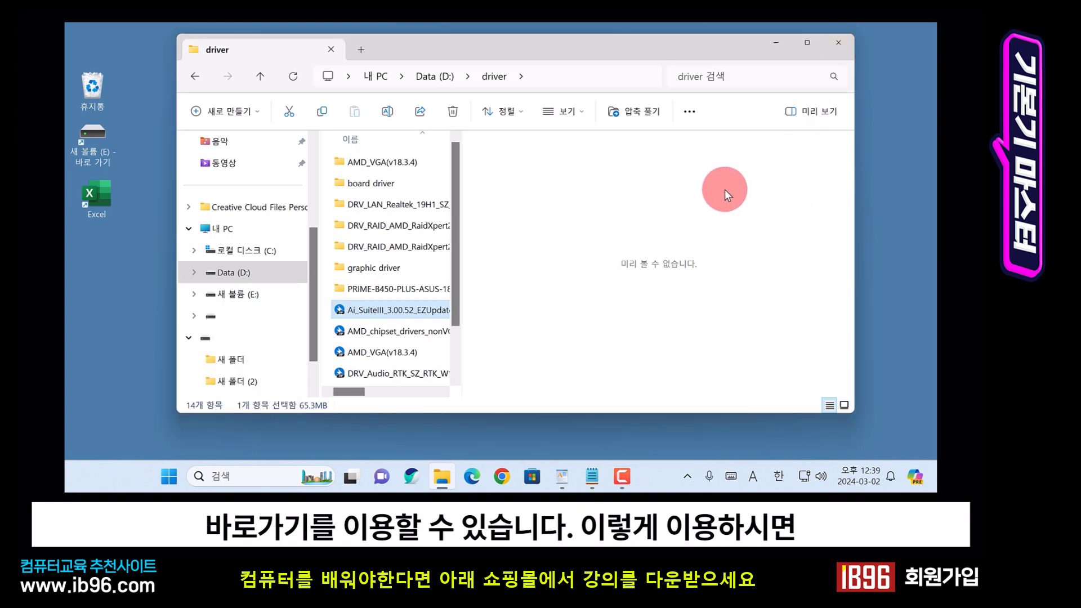
{"action": "left_click", "coordinate": [840, 41]}
Step: Lock the computer with the account's 잠금 option in the Start menu, and dismiss the lock screen
{"action": "key", "text": "super"}
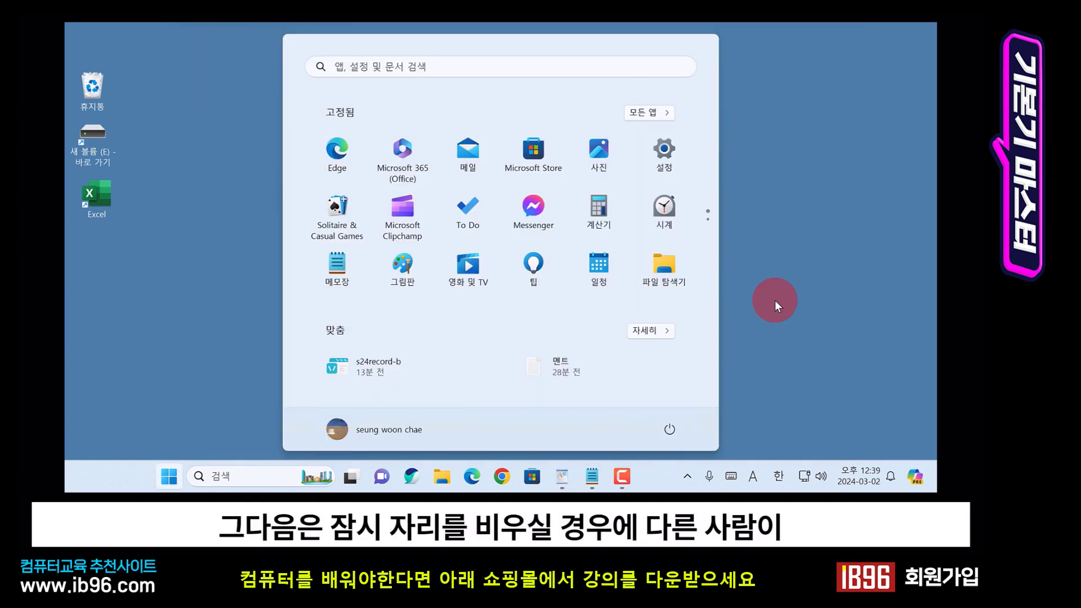
{"action": "key", "text": "super"}
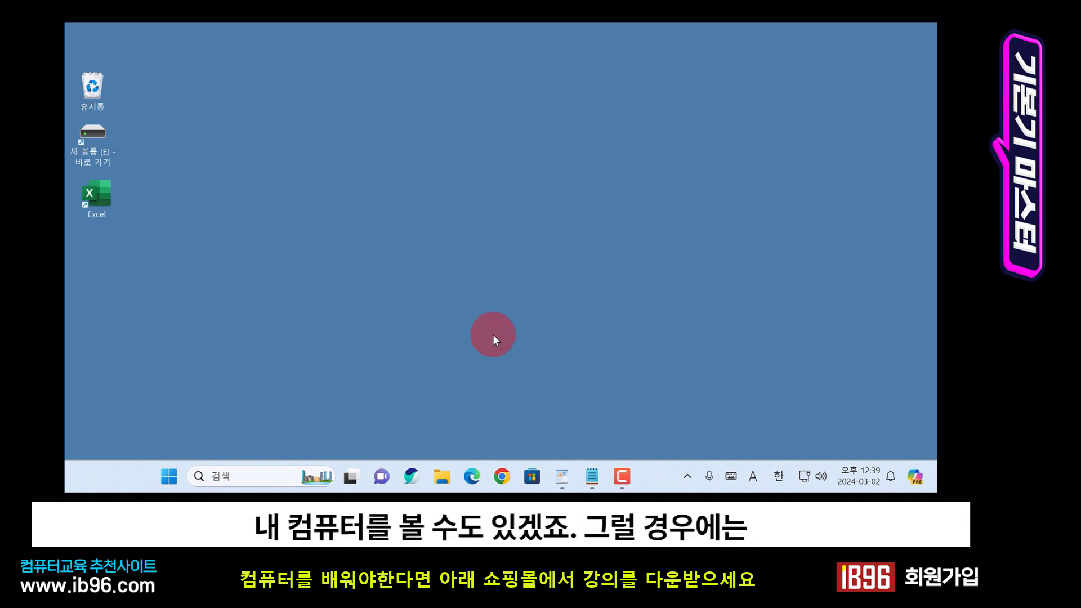
{"action": "left_click", "coordinate": [165, 478]}
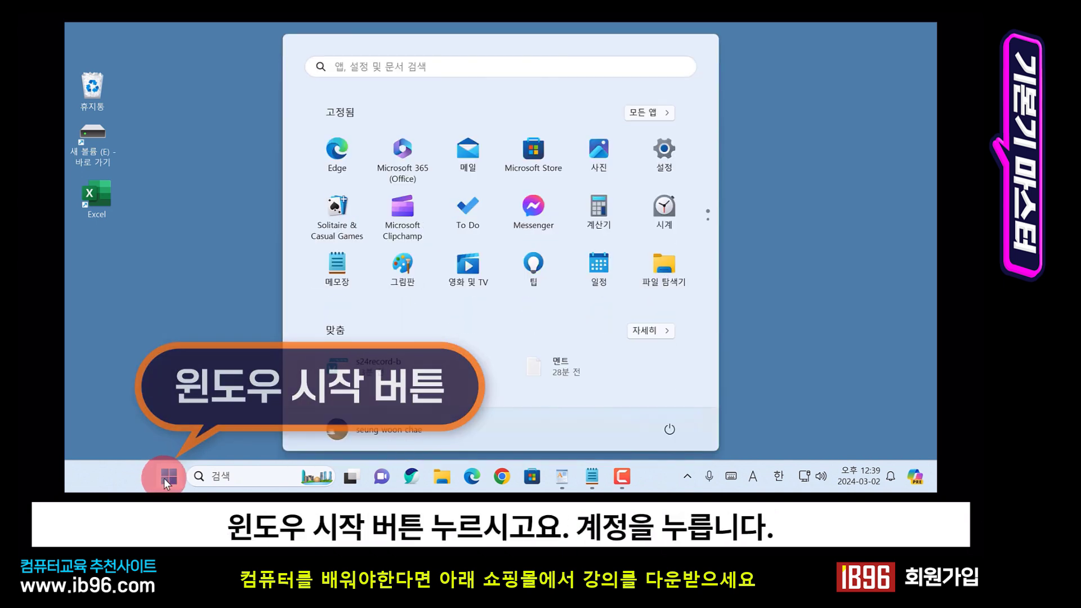
{"action": "left_click", "coordinate": [379, 436]}
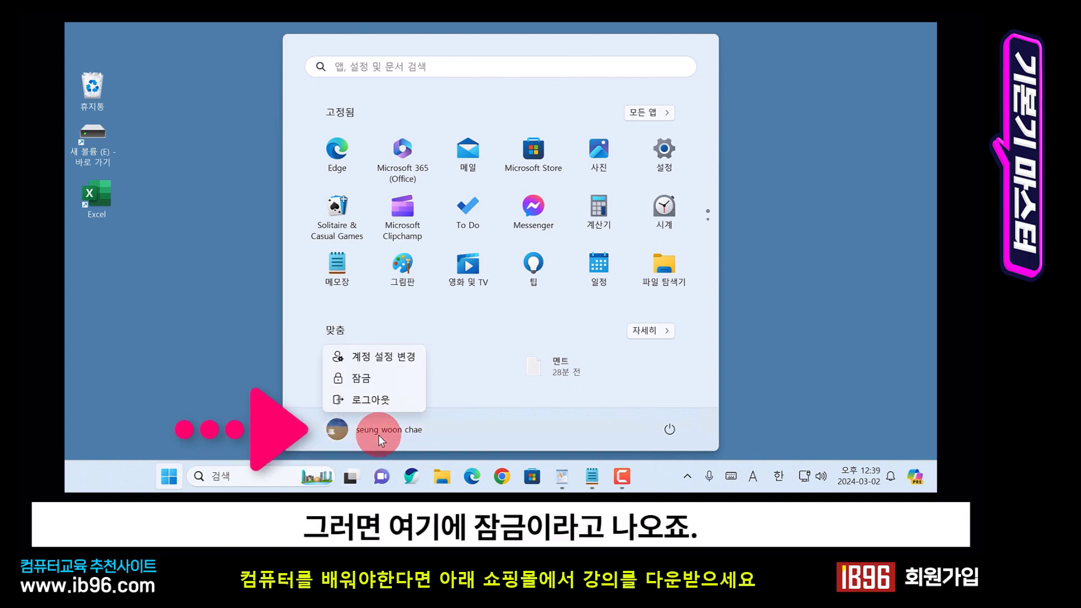
{"action": "left_click", "coordinate": [378, 380]}
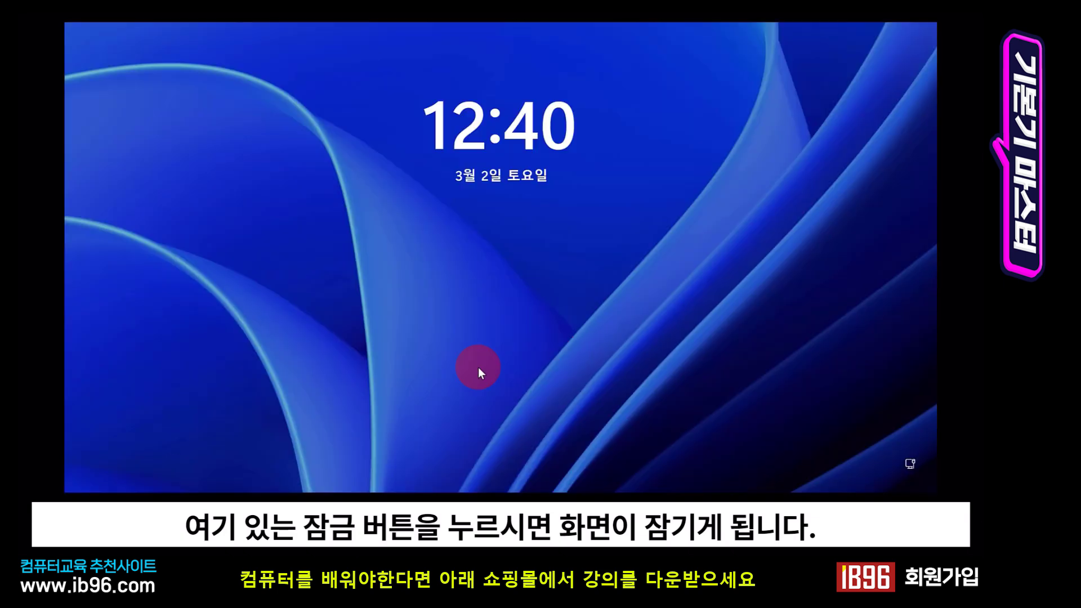
{"action": "left_click", "coordinate": [550, 253]}
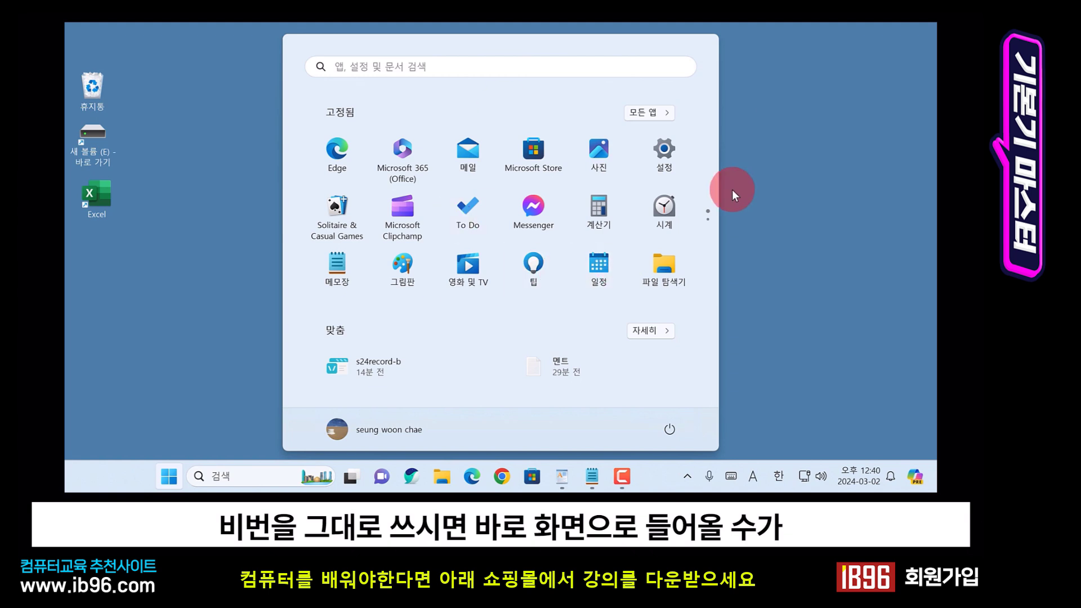
Step: Look through the Start menu's power options and compare 절전 with the account's 잠금 option
{"action": "left_click", "coordinate": [671, 429]}
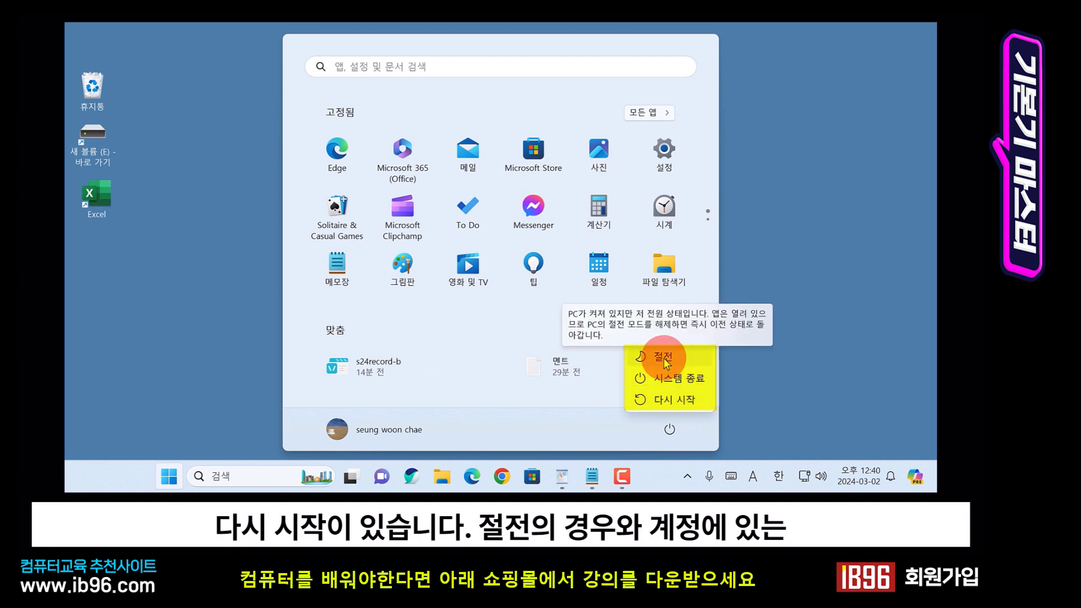
{"action": "left_click", "coordinate": [390, 430]}
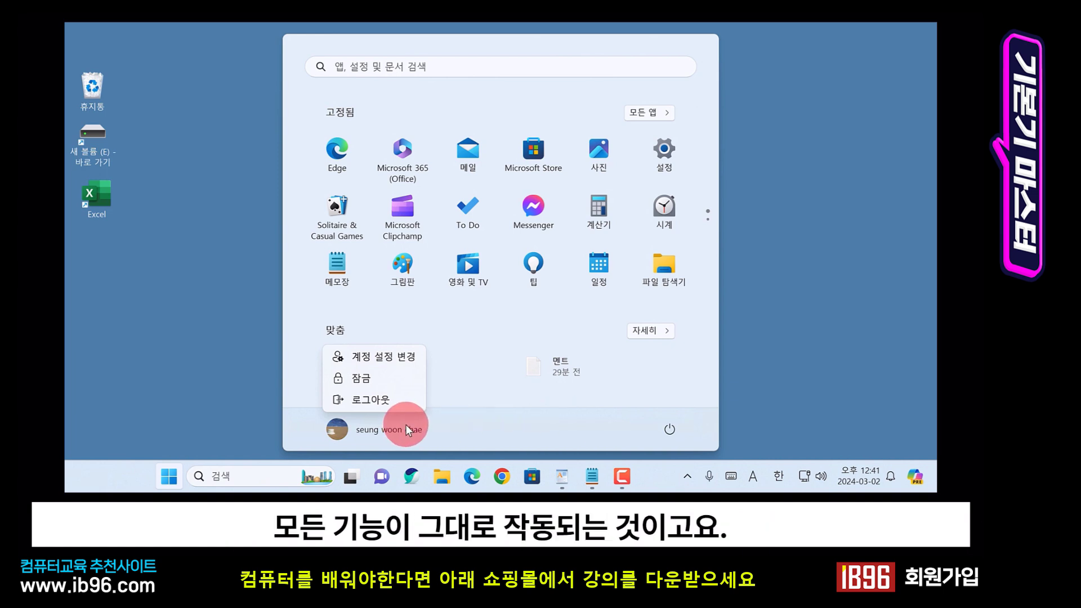
{"action": "left_click", "coordinate": [670, 430]}
{"action": "left_click", "coordinate": [670, 431]}
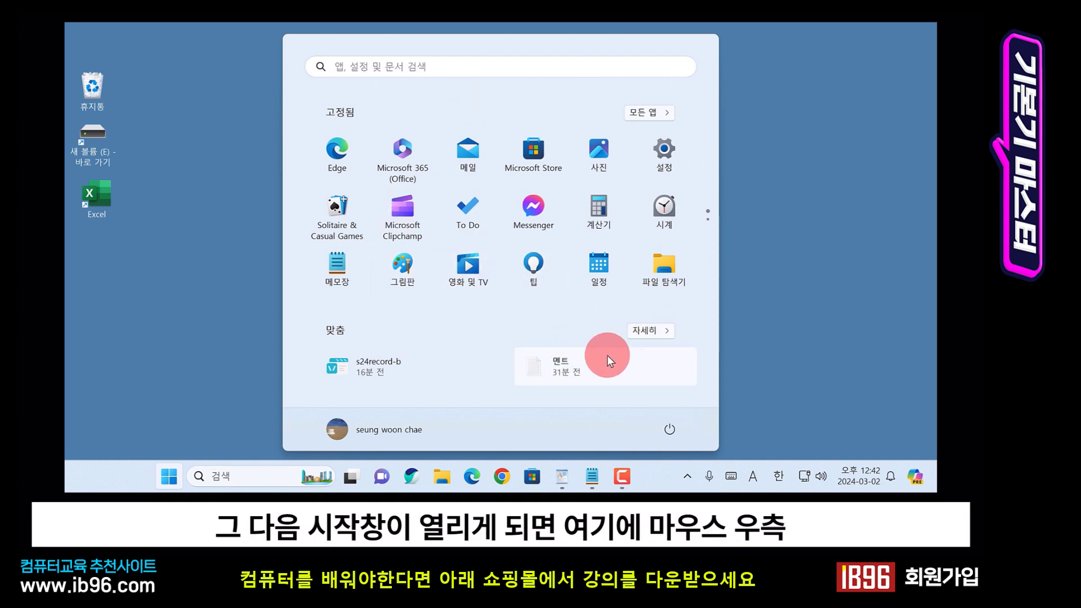
Step: Open 시작 설정 from the Start menu and review its layout choices and app and recent item display options
{"action": "right_click", "coordinate": [574, 315]}
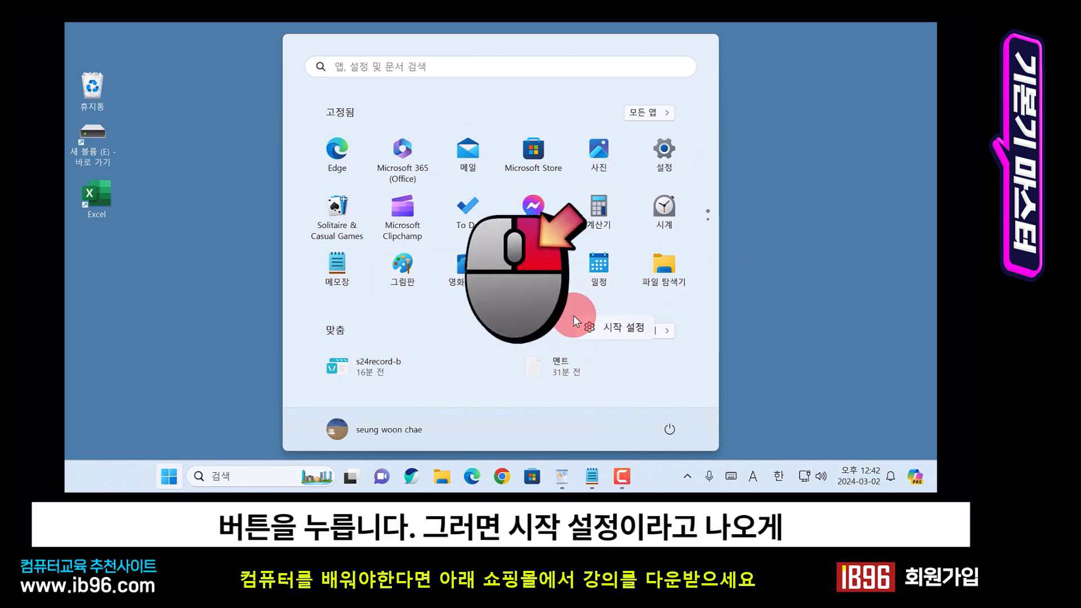
{"action": "left_click", "coordinate": [619, 327]}
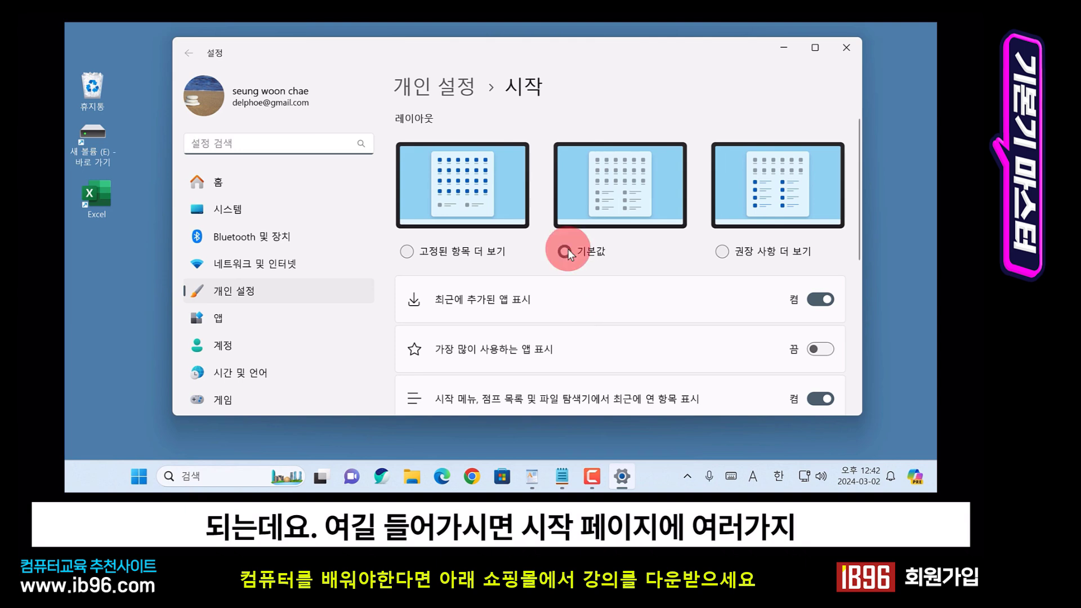
{"action": "scroll", "coordinate": [676, 206], "scroll_direction": "down", "scroll_amount": 1}
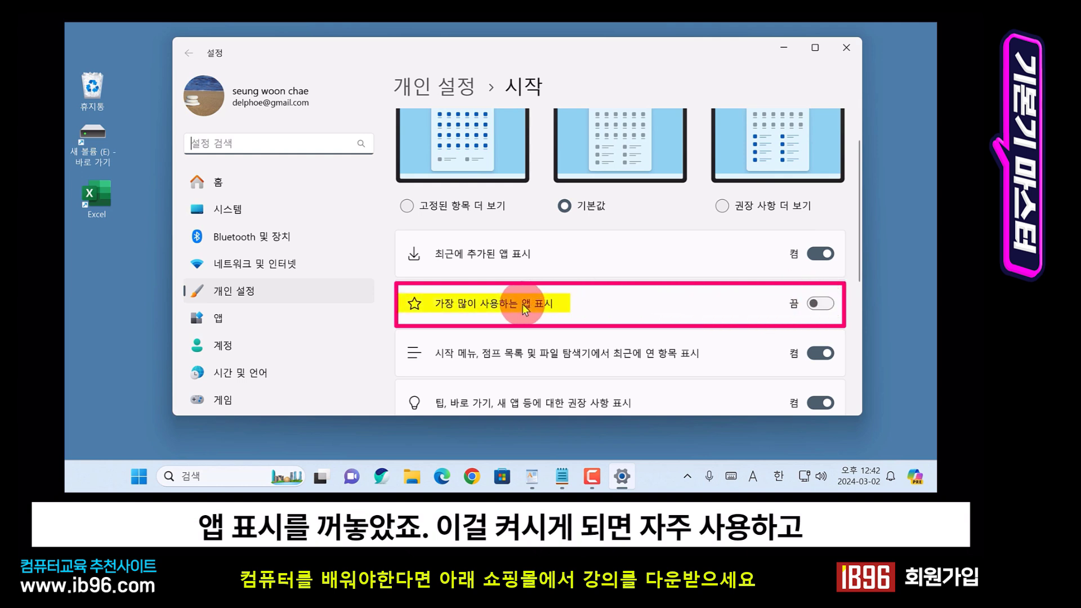
{"action": "scroll", "coordinate": [507, 270], "scroll_direction": "up", "scroll_amount": 1}
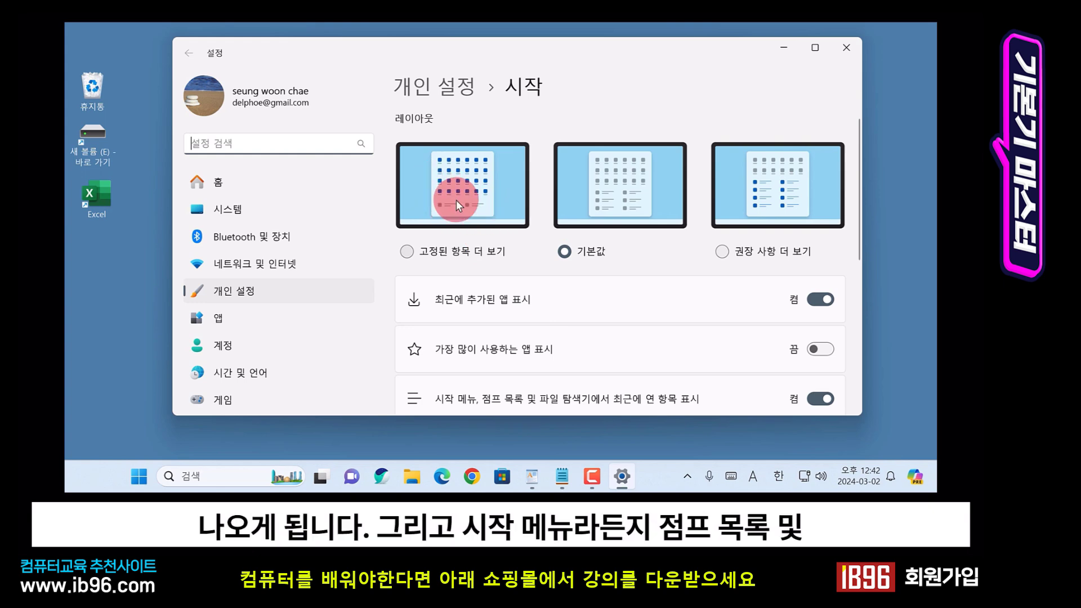
{"action": "scroll", "coordinate": [456, 200], "scroll_direction": "down", "scroll_amount": 2}
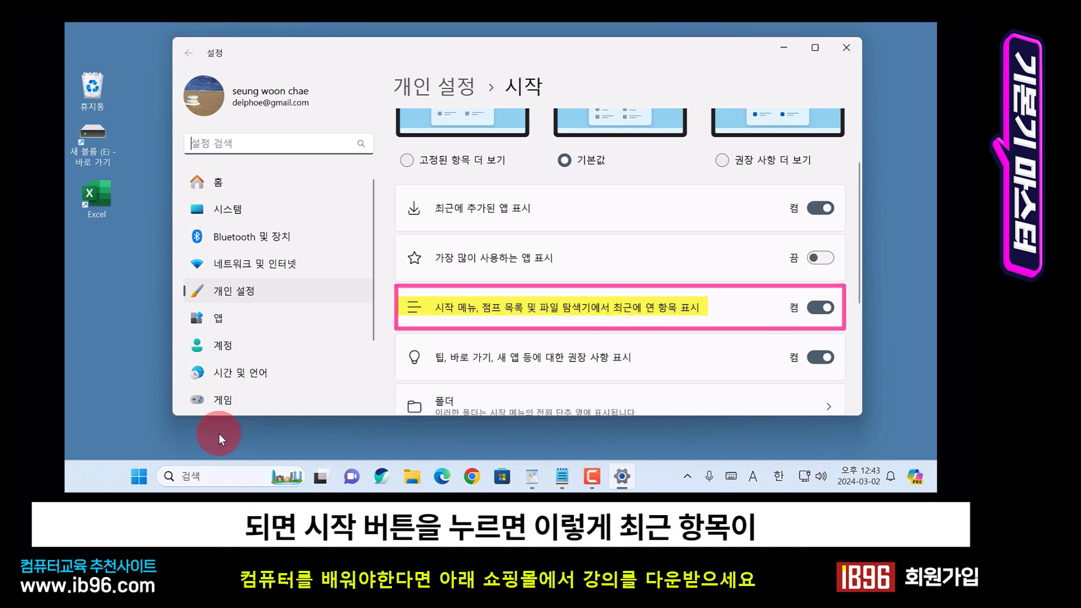
Step: Check the recent items under 맞춤 in the Start menu, return to the recent item display option, and close 설정
{"action": "left_click", "coordinate": [139, 477]}
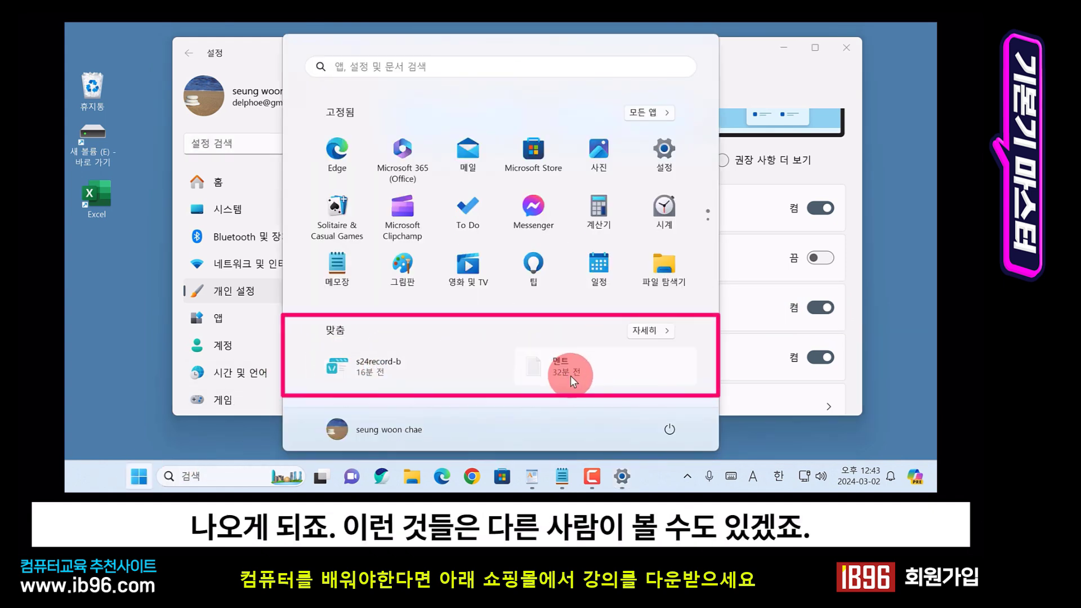
{"action": "left_click", "coordinate": [853, 354]}
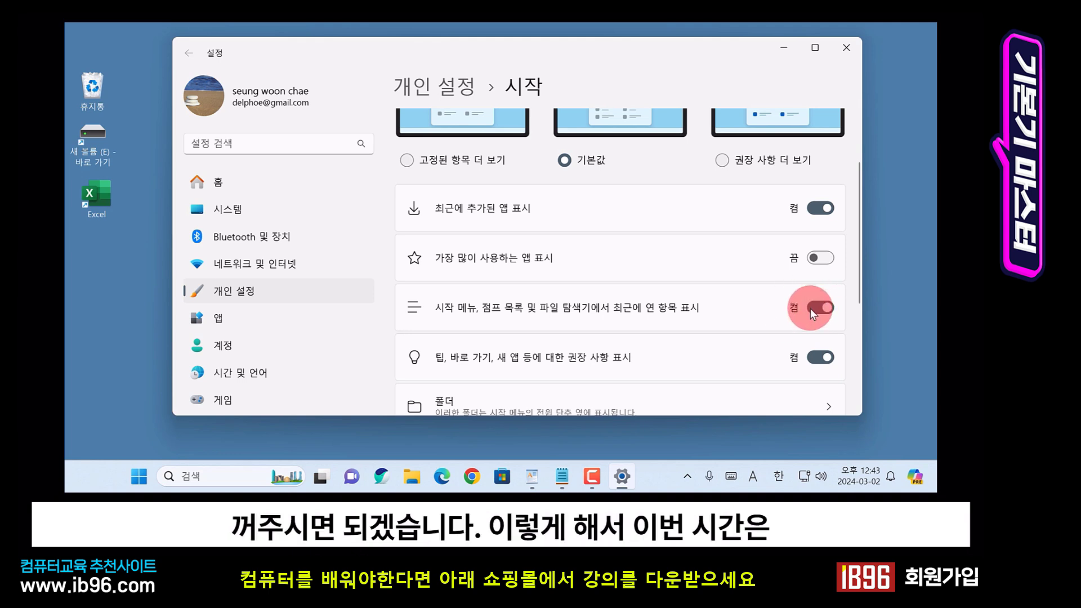
{"action": "key", "text": "alt+F4"}
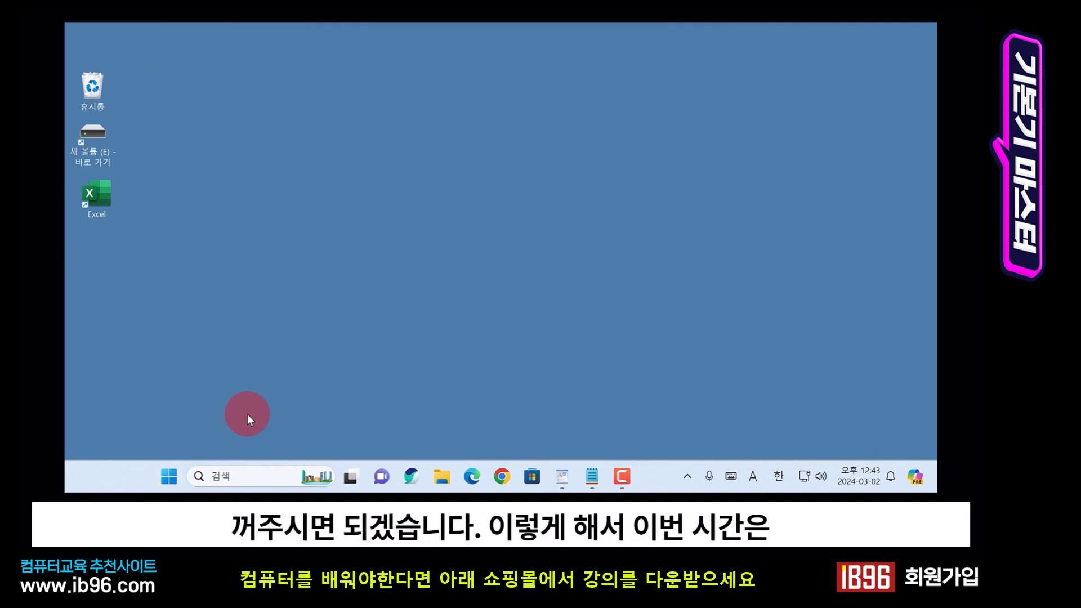